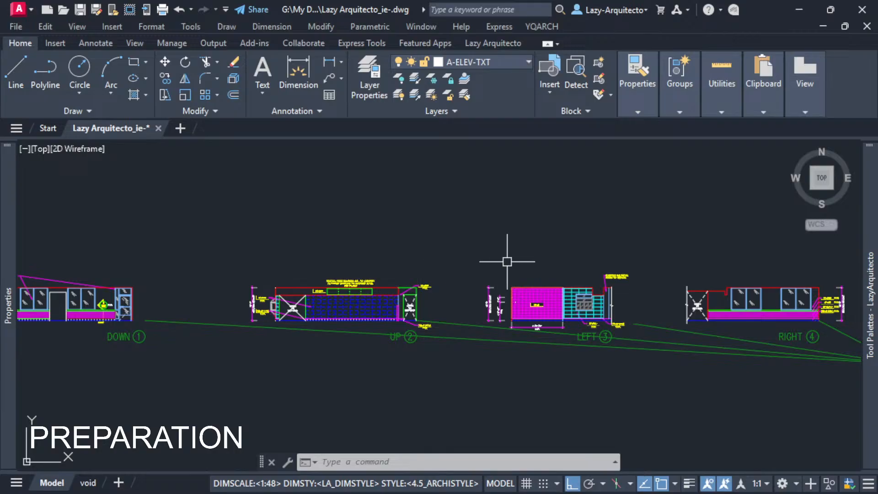
Look over the row of interior elevations, from DOWN 1 and UP 2 through LEFT 3 and RIGHT 4.
{"action": "middle_click_drag", "start_coordinate": [573, 250], "coordinate": [378, 271]}
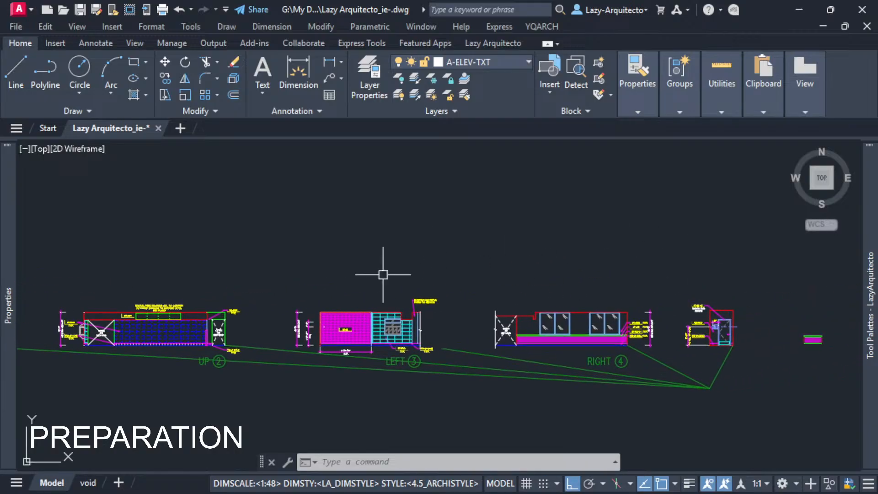
{"action": "middle_click_drag", "start_coordinate": [465, 284], "coordinate": [427, 245]}
{"action": "scroll", "coordinate": [491, 242], "scroll_direction": "up", "scroll_amount": 6}
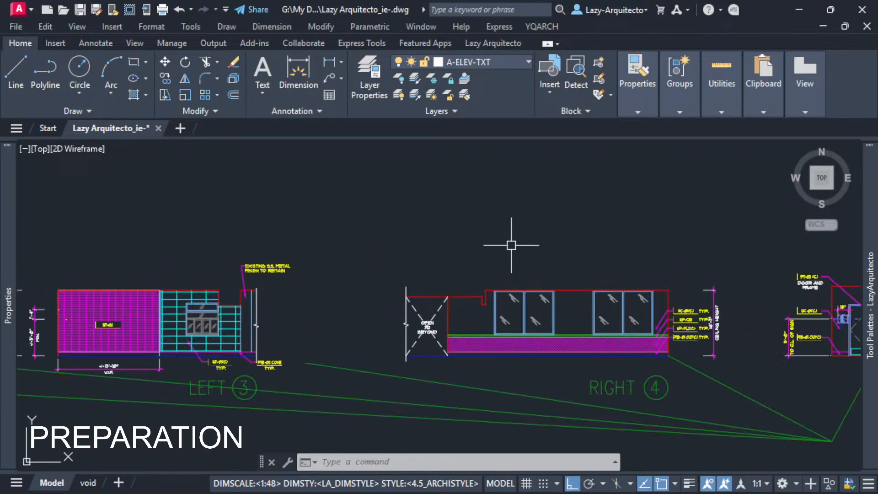
{"action": "scroll", "coordinate": [516, 248], "scroll_direction": "down", "scroll_amount": 3}
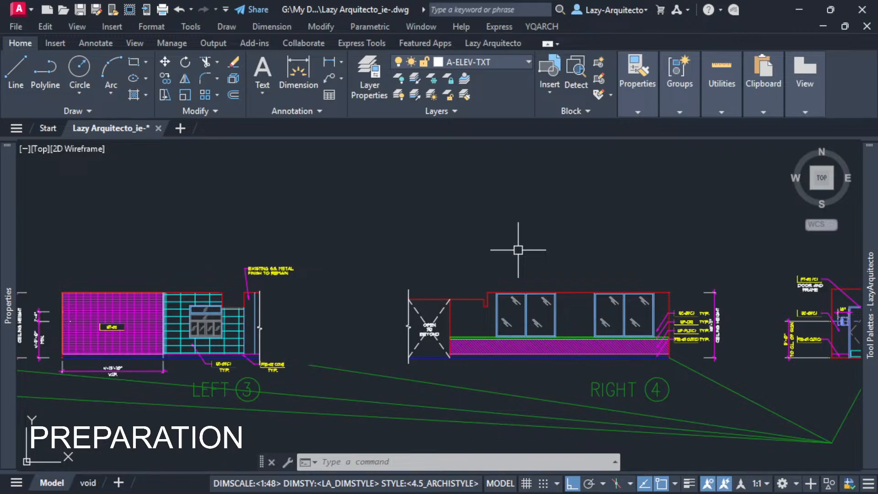
{"action": "scroll", "coordinate": [518, 249], "scroll_direction": "down", "scroll_amount": 3}
{"action": "middle_click_drag", "start_coordinate": [515, 291], "coordinate": [620, 313]}
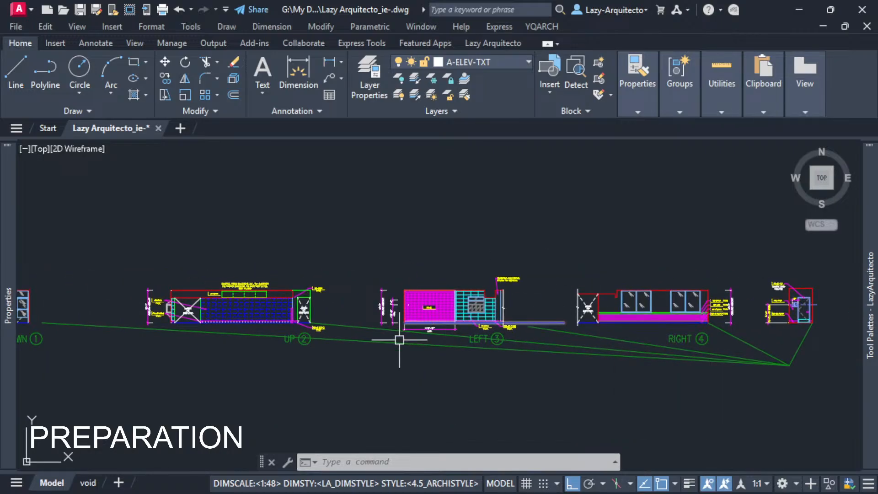
{"action": "mouse_move", "coordinate": [397, 338]}
{"action": "middle_mouse_down"}
{"action": "mouse_move", "coordinate": [431, 353]}
{"action": "mouse_move", "coordinate": [514, 342]}
{"action": "middle_mouse_up"}
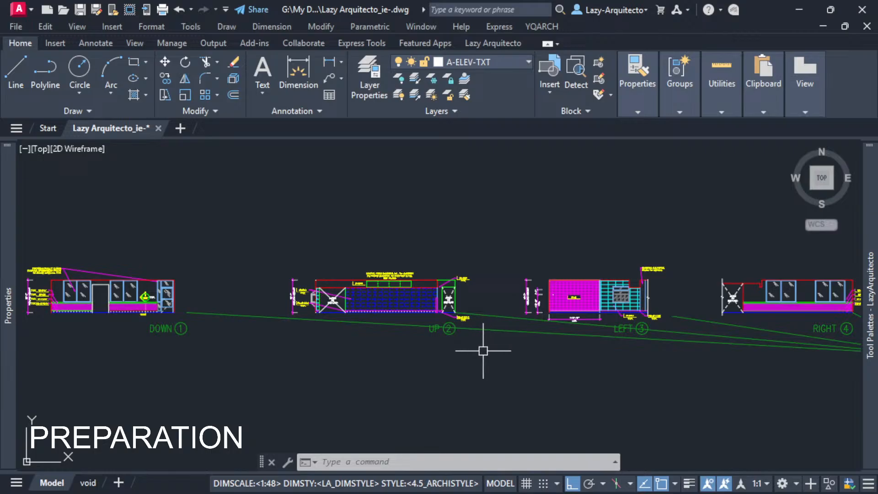
{"action": "middle_click_drag", "start_coordinate": [427, 341], "coordinate": [372, 342]}
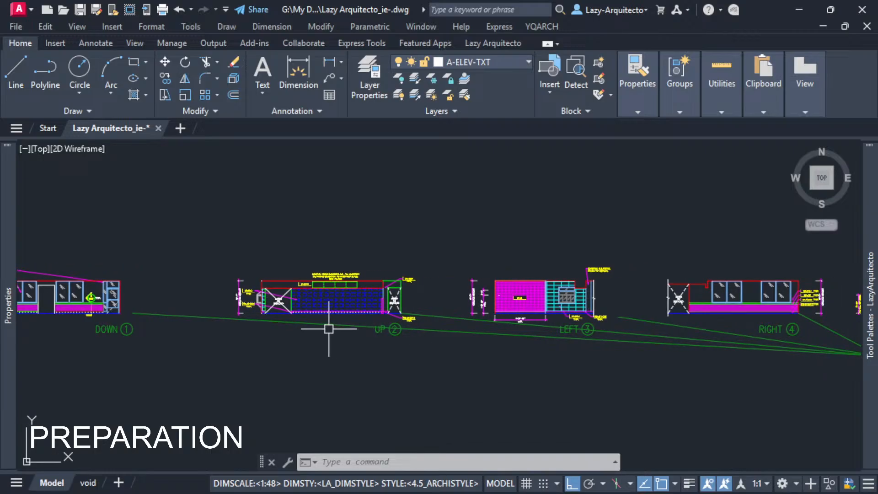
{"action": "middle_click_drag", "start_coordinate": [239, 327], "coordinate": [343, 343]}
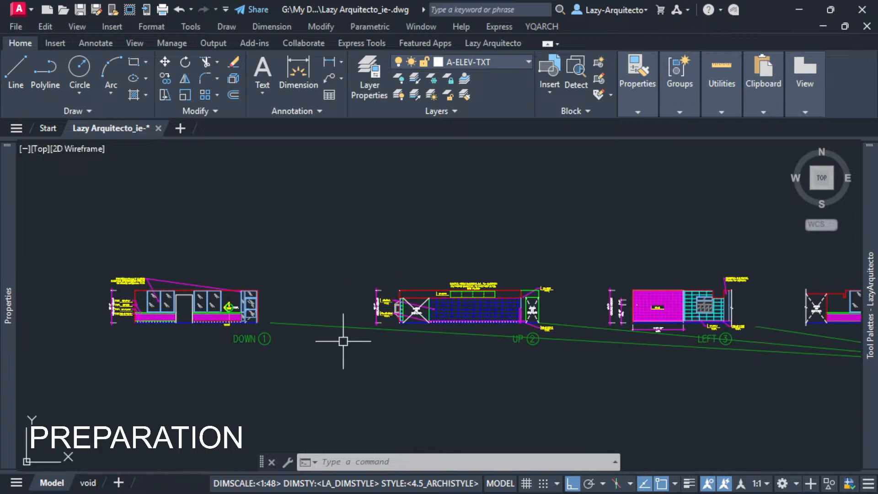
{"action": "scroll", "coordinate": [229, 323], "scroll_direction": "up", "scroll_amount": 3}
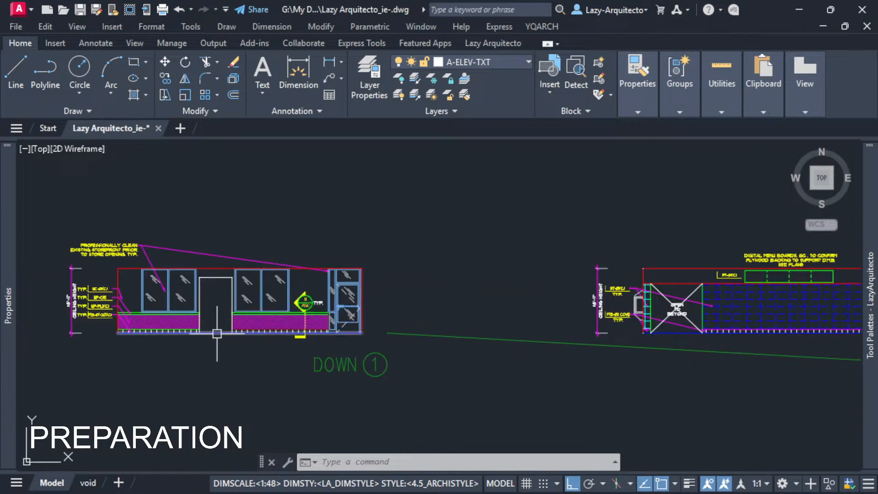
{"action": "scroll", "coordinate": [206, 347], "scroll_direction": "down", "scroll_amount": 3}
{"action": "middle_click_drag", "start_coordinate": [654, 399], "coordinate": [199, 380]}
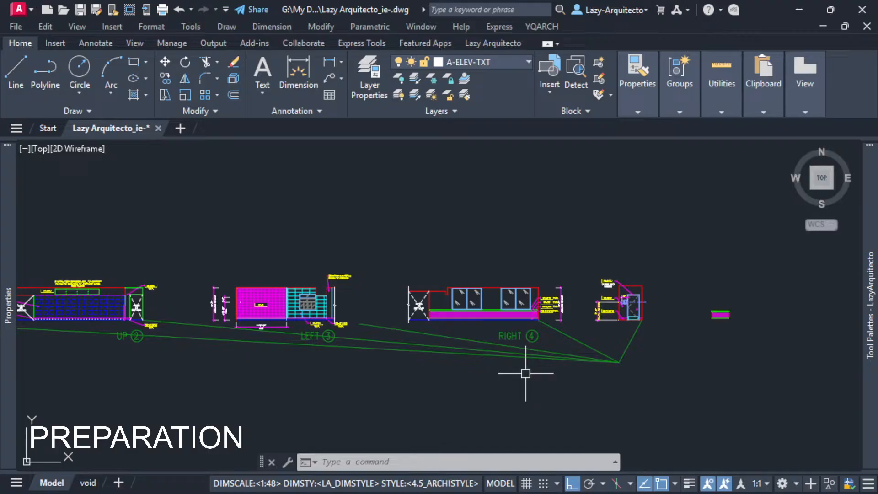
{"action": "middle_click_drag", "start_coordinate": [545, 352], "coordinate": [552, 362]}
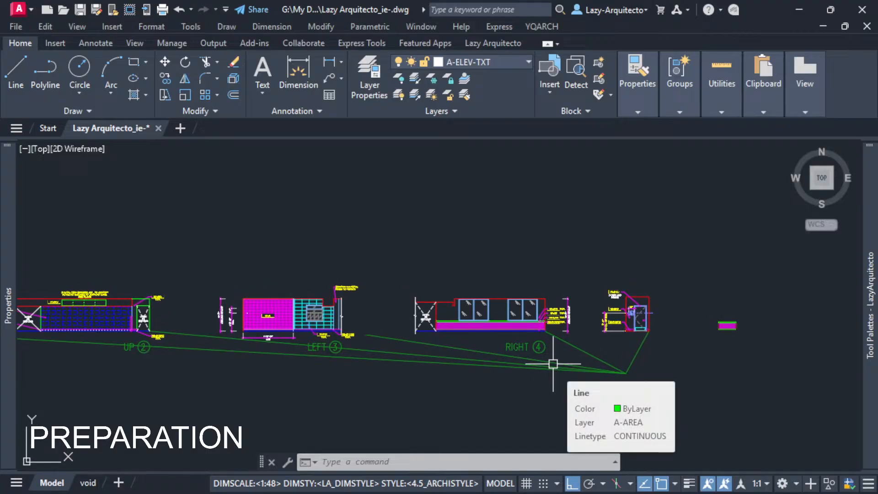
{"action": "middle_click_drag", "start_coordinate": [315, 368], "coordinate": [490, 369]}
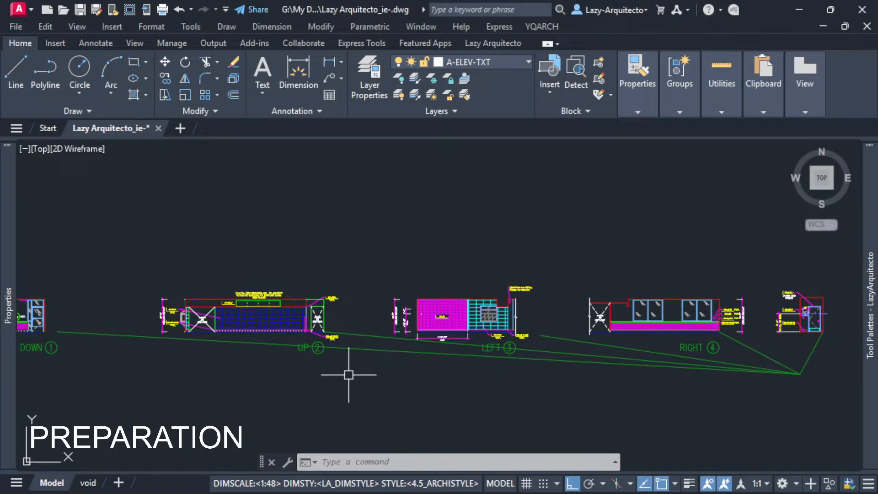
{"action": "middle_click_drag", "start_coordinate": [348, 374], "coordinate": [450, 382]}
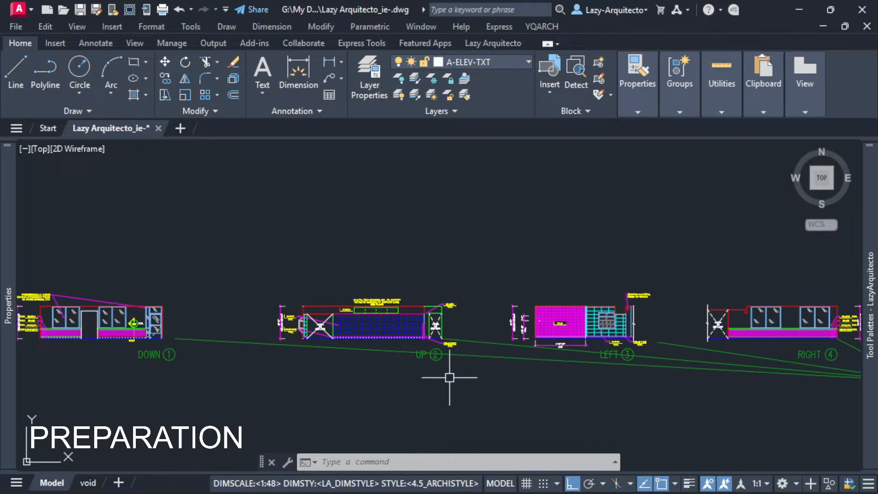
Inspect the OPEN TO BEYOND marking in the UP 2 elevation and compare it with the neighbouring DOWN 1 elevation.
{"action": "scroll", "coordinate": [438, 329], "scroll_direction": "up", "scroll_amount": 5}
{"action": "left_click", "coordinate": [420, 308]}
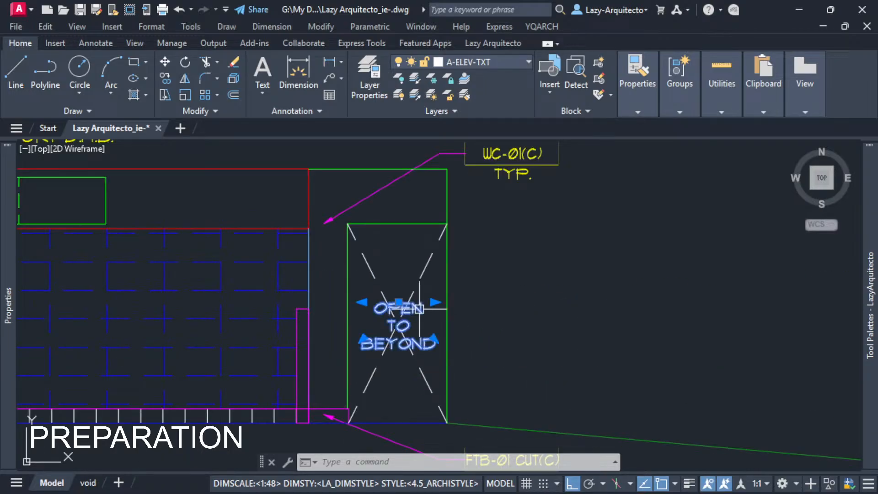
{"action": "key", "text": "Escape"}
{"action": "scroll", "coordinate": [514, 355], "scroll_direction": "down", "scroll_amount": 6}
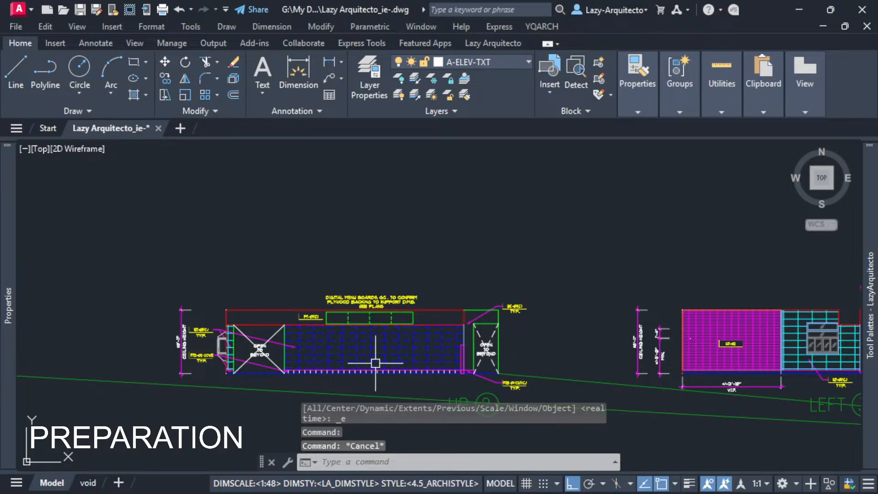
{"action": "mouse_move", "coordinate": [311, 361]}
{"action": "middle_mouse_down"}
{"action": "mouse_move", "coordinate": [443, 367]}
{"action": "mouse_move", "coordinate": [624, 355]}
{"action": "mouse_move", "coordinate": [519, 345]}
{"action": "middle_mouse_up"}
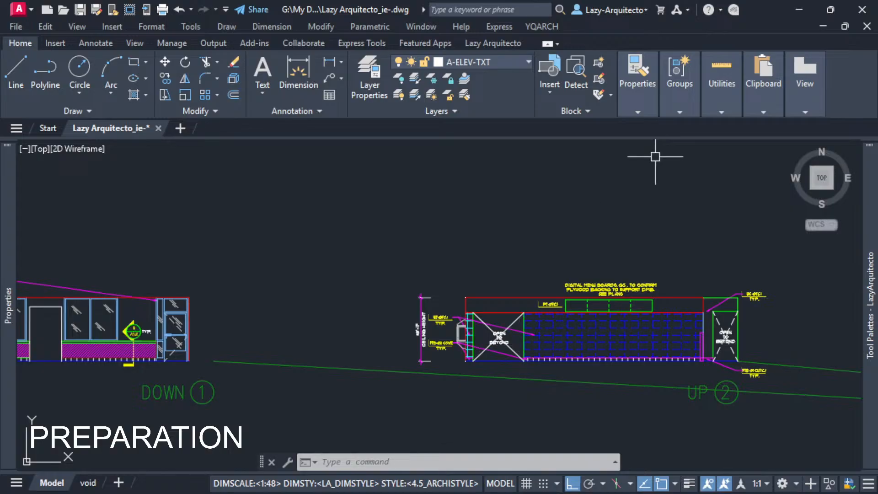
{"action": "key", "text": "alt+Tab"}
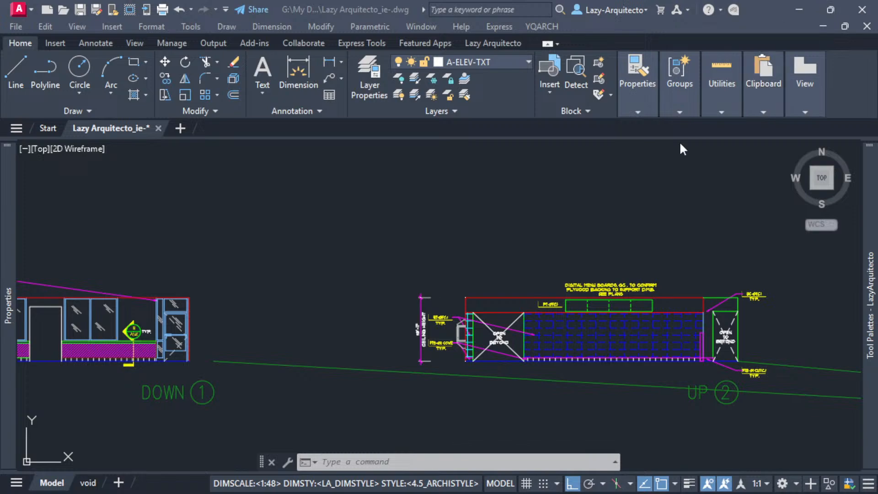
{"action": "left_click", "coordinate": [595, 220]}
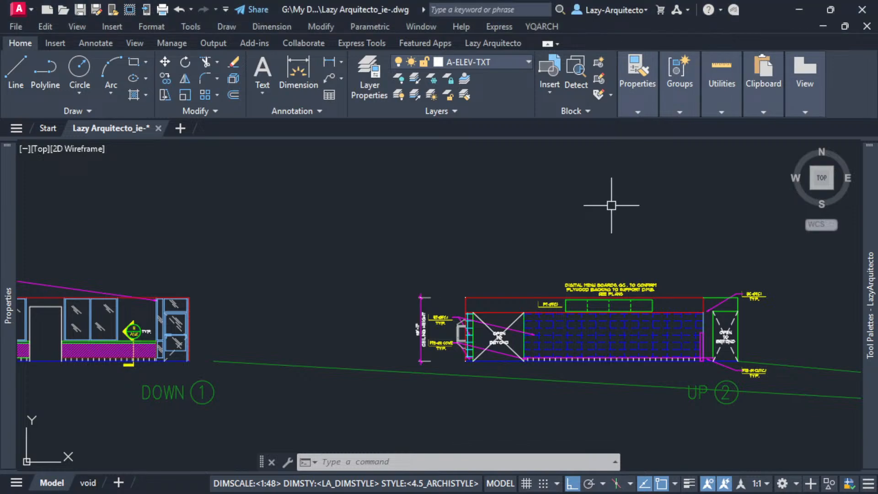
{"action": "scroll", "coordinate": [540, 229], "scroll_direction": "down", "scroll_amount": 3}
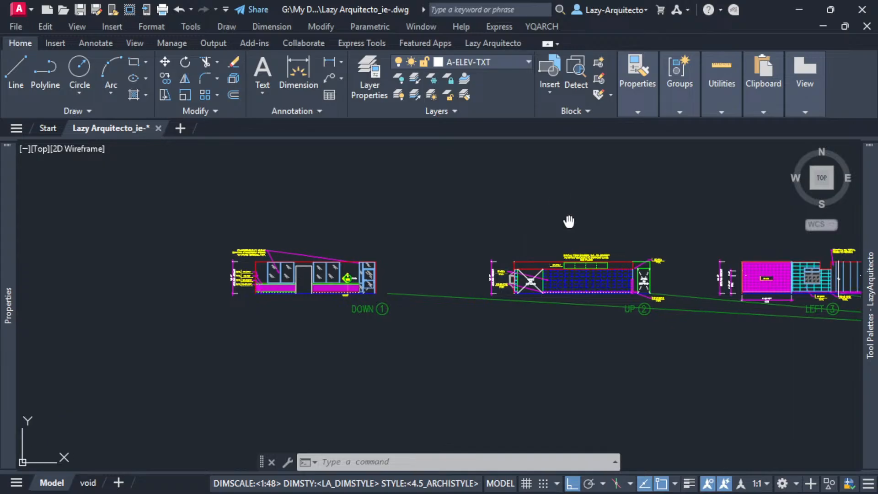
{"action": "middle_click_drag", "start_coordinate": [568, 170], "coordinate": [423, 271]}
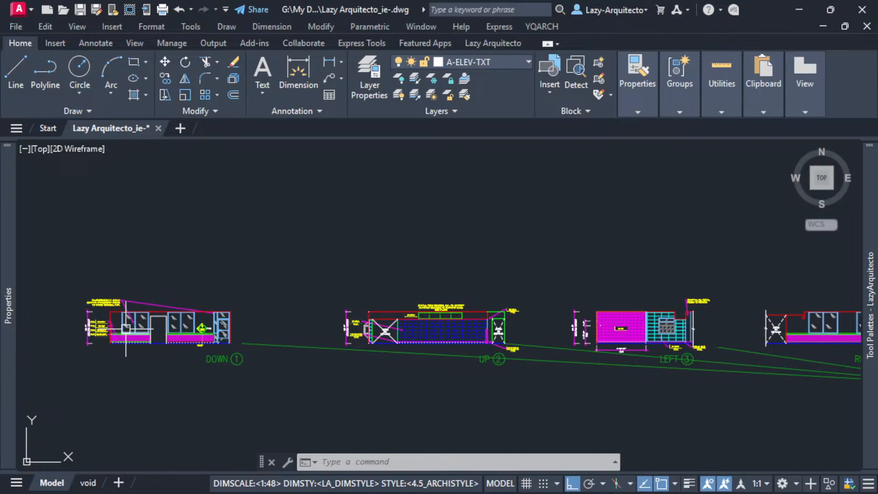
Copy the dashed cross and OPEN TO BEYOND text from the UP 2 end opening to the DOWN 1 door opening, aligning their lower-right corners.
{"action": "scroll", "coordinate": [126, 328], "scroll_direction": "up", "scroll_amount": 3}
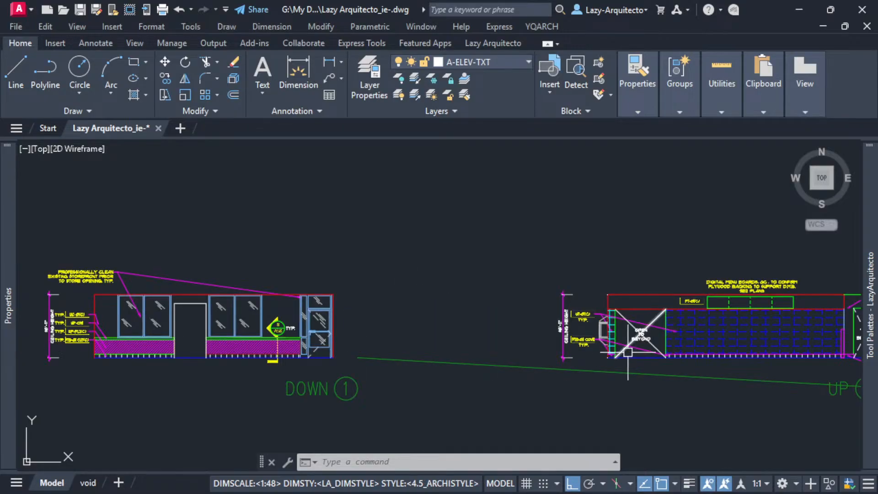
{"action": "mouse_move", "coordinate": [636, 347]}
{"action": "middle_mouse_down"}
{"action": "mouse_move", "coordinate": [362, 360]}
{"action": "mouse_move", "coordinate": [373, 365]}
{"action": "middle_mouse_up"}
{"action": "scroll", "coordinate": [373, 365], "scroll_direction": "up", "scroll_amount": 3}
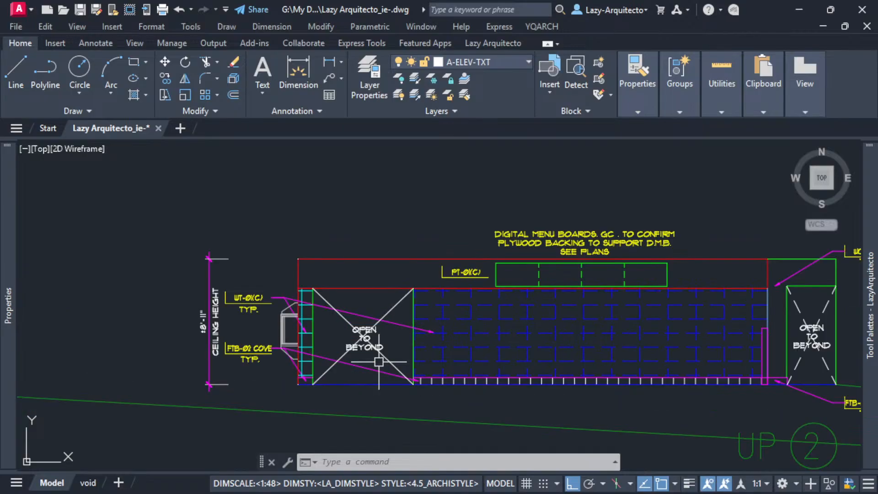
{"action": "mouse_move", "coordinate": [782, 338]}
{"action": "middle_mouse_down"}
{"action": "mouse_move", "coordinate": [665, 352]}
{"action": "mouse_move", "coordinate": [449, 356]}
{"action": "middle_mouse_up"}
{"action": "scroll", "coordinate": [448, 356], "scroll_direction": "up", "scroll_amount": 3}
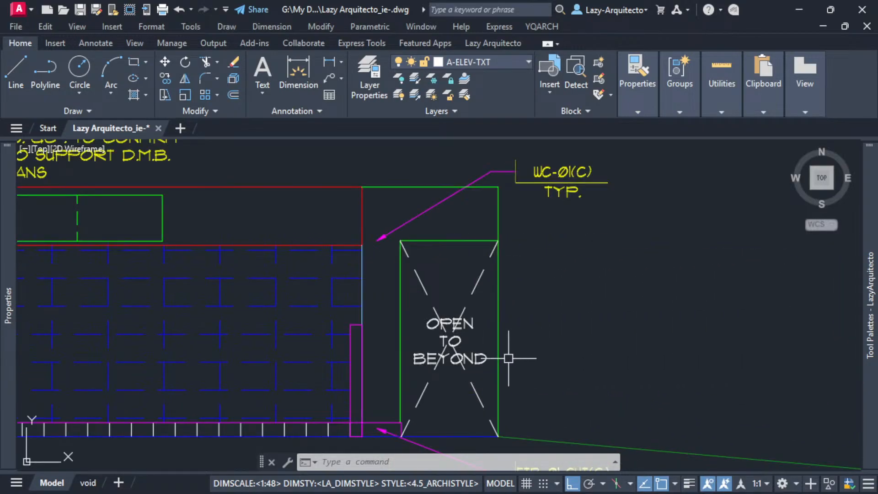
{"action": "left_click", "coordinate": [487, 375]}
{"action": "left_click", "coordinate": [445, 310]}
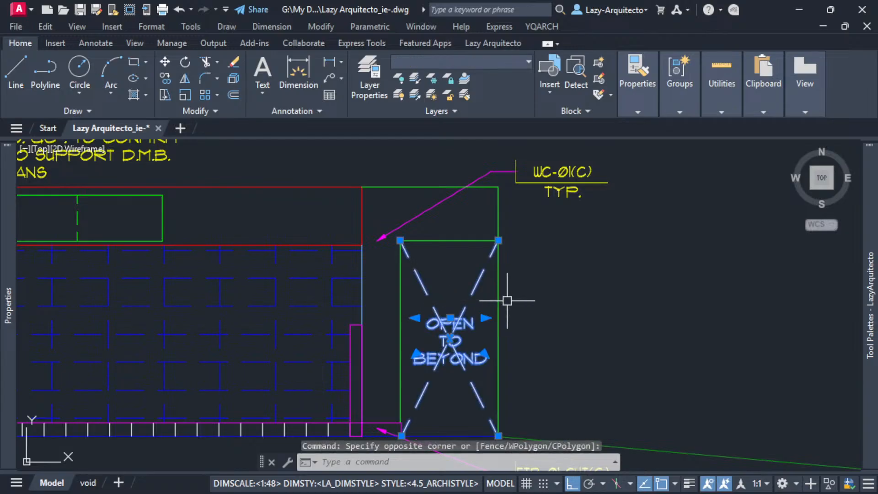
{"action": "type", "text": "co"}
{"action": "key", "text": "Return"}
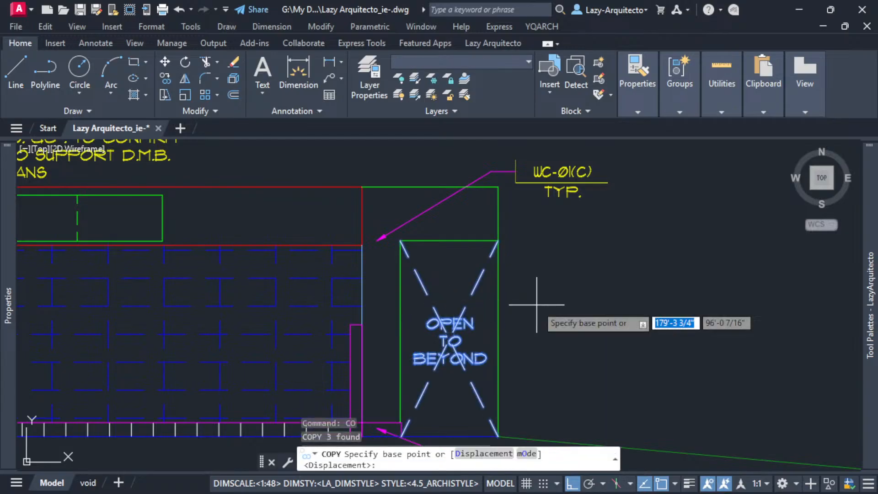
{"action": "scroll", "coordinate": [535, 303], "scroll_direction": "down", "scroll_amount": 3}
{"action": "scroll", "coordinate": [521, 360], "scroll_direction": "up", "scroll_amount": 6}
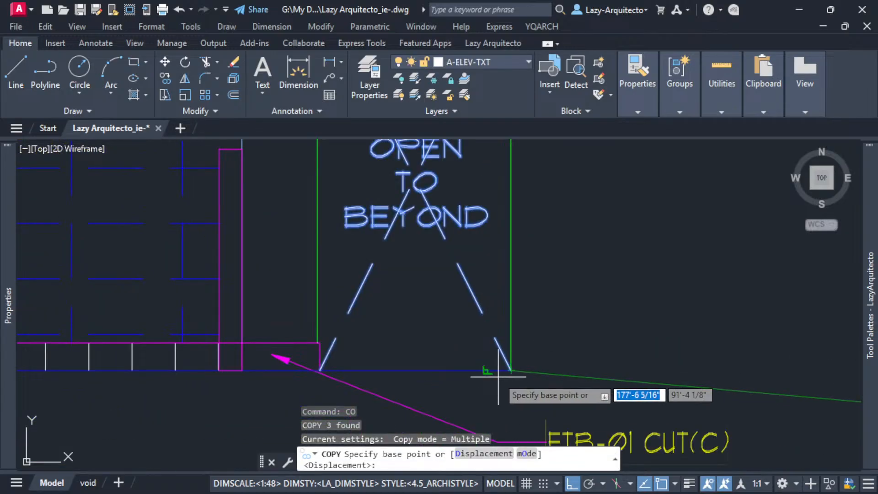
{"action": "left_click", "coordinate": [511, 369]}
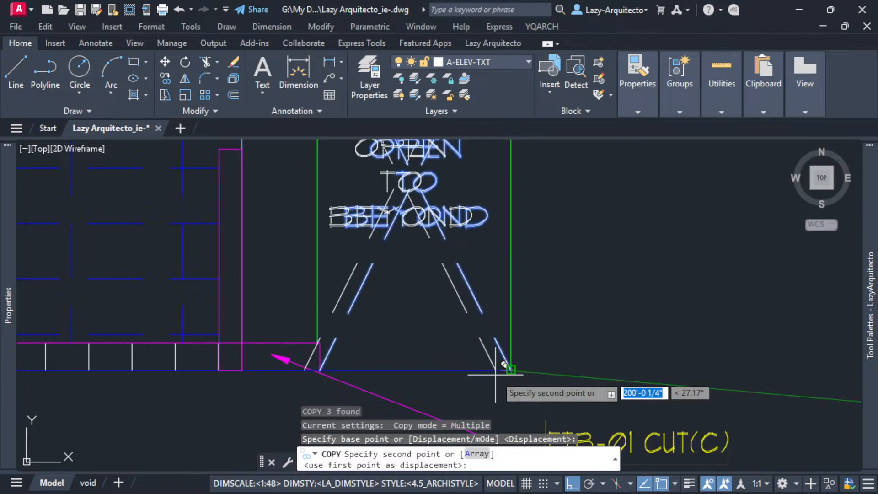
{"action": "scroll", "coordinate": [507, 366], "scroll_direction": "down", "scroll_amount": 6}
{"action": "scroll", "coordinate": [240, 378], "scroll_direction": "up", "scroll_amount": 6}
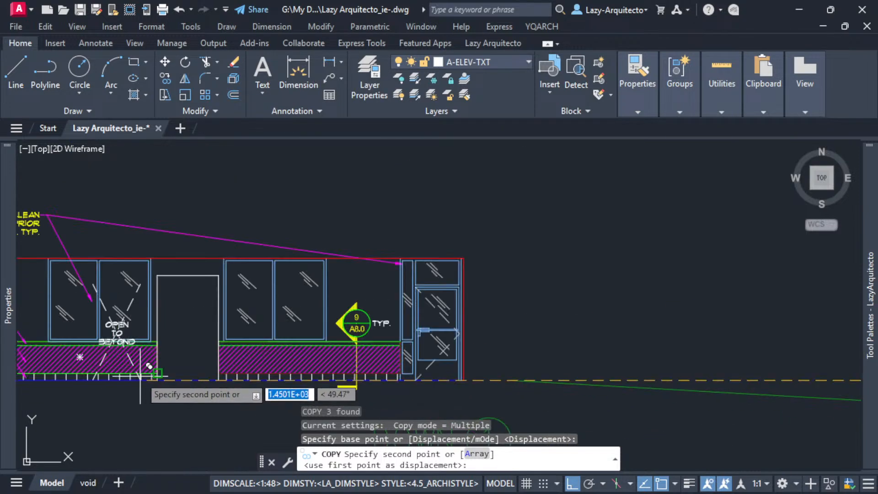
{"action": "key", "text": "Escape"}
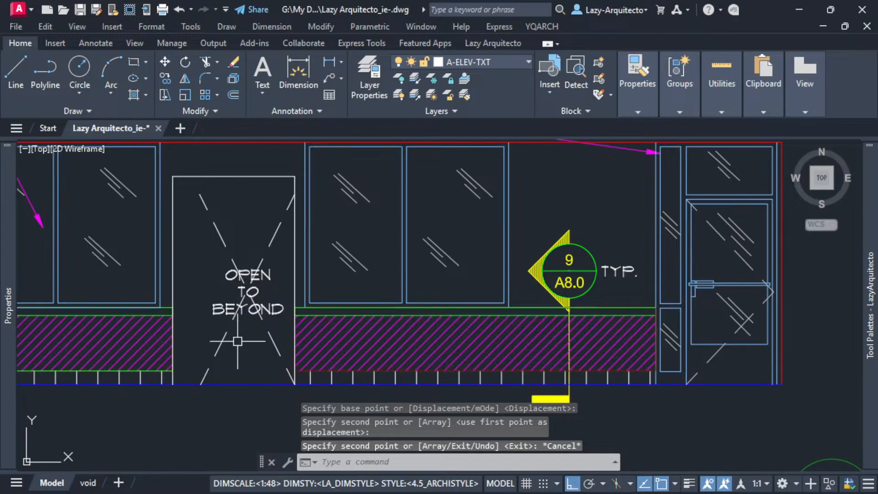
Stretch the ends of the two copied dashed diagonals to the corners of the DOWN 1 door opening.
{"action": "left_click", "coordinate": [220, 348]}
{"action": "left_click", "coordinate": [201, 384]}
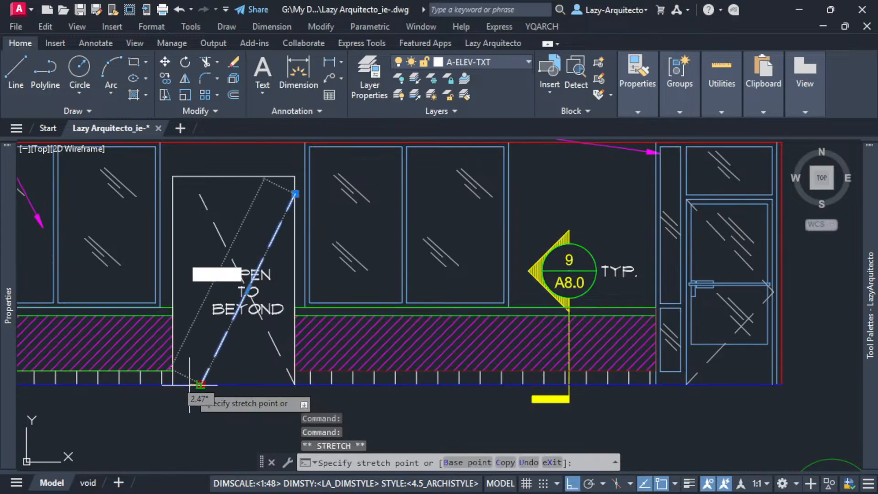
{"action": "left_click", "coordinate": [173, 384]}
{"action": "left_click", "coordinate": [208, 217]}
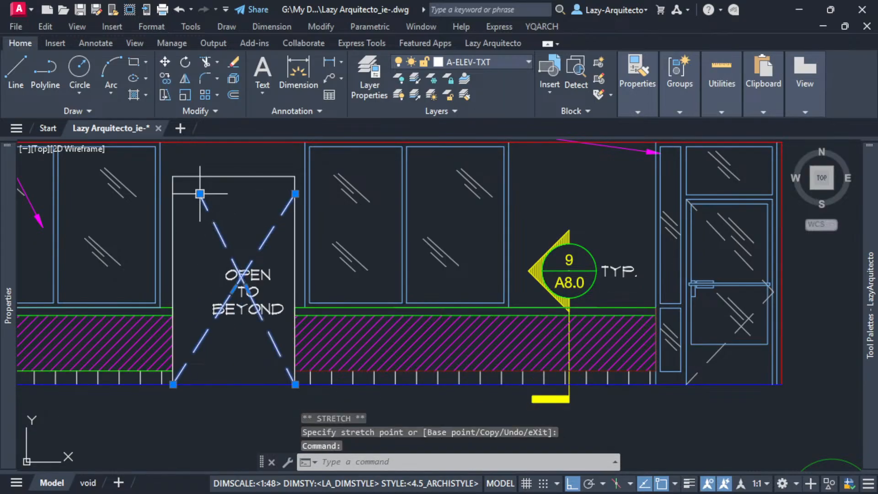
{"action": "left_click", "coordinate": [200, 194]}
{"action": "left_click", "coordinate": [173, 176]}
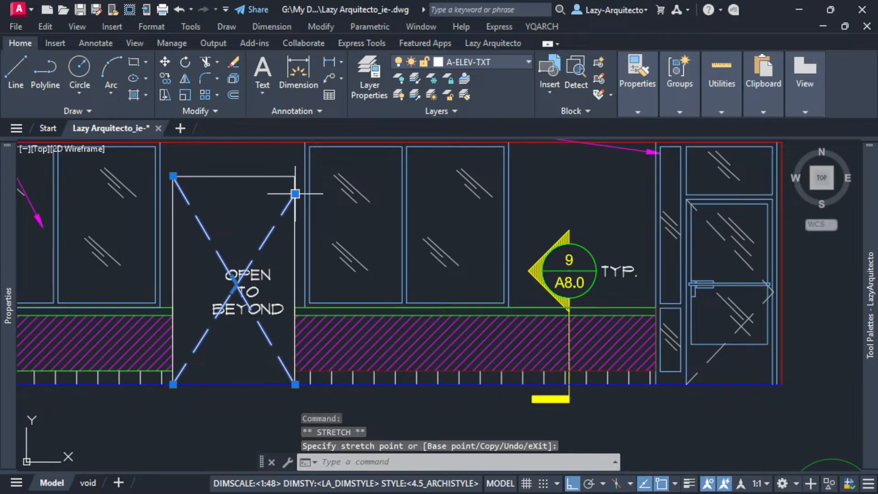
{"action": "left_click", "coordinate": [295, 177]}
{"action": "key", "text": "Escape"}
Move the OPEN TO BEYOND text to the centre of the crossed diagonals in the DOWN 1 door opening.
{"action": "scroll", "coordinate": [254, 308], "scroll_direction": "up", "scroll_amount": 3}
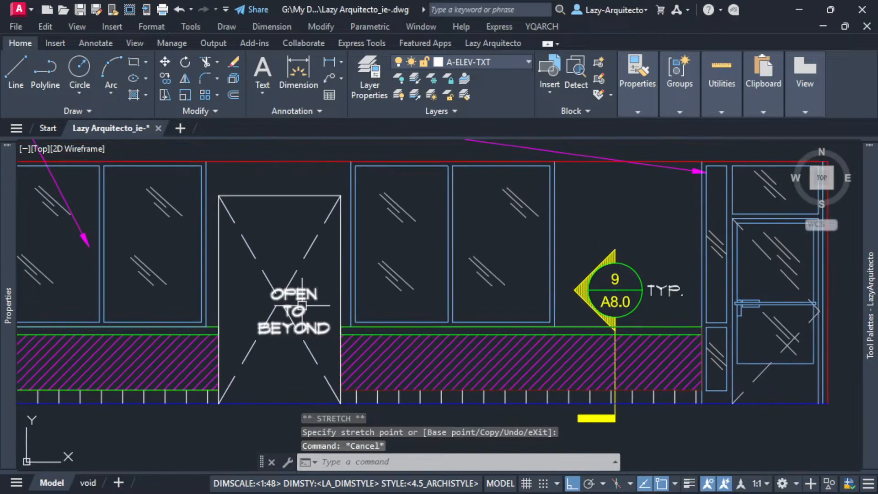
{"action": "left_click", "coordinate": [256, 274]}
{"action": "left_click_drag", "start_coordinate": [301, 283], "coordinate": [270, 270]}
Give the OPEN TO BEYOND text in the DOWN 1 door opening a background mask using the drawing background color.
{"action": "double_click", "coordinate": [293, 273]}
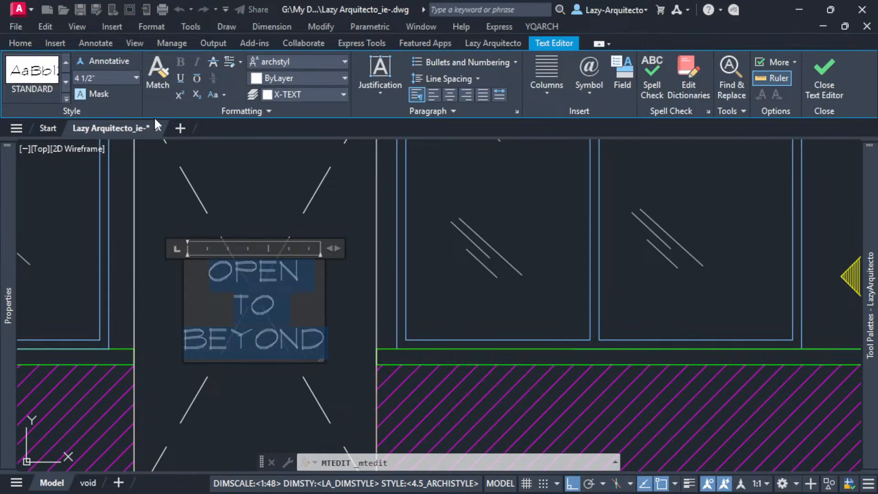
{"action": "left_click", "coordinate": [97, 94]}
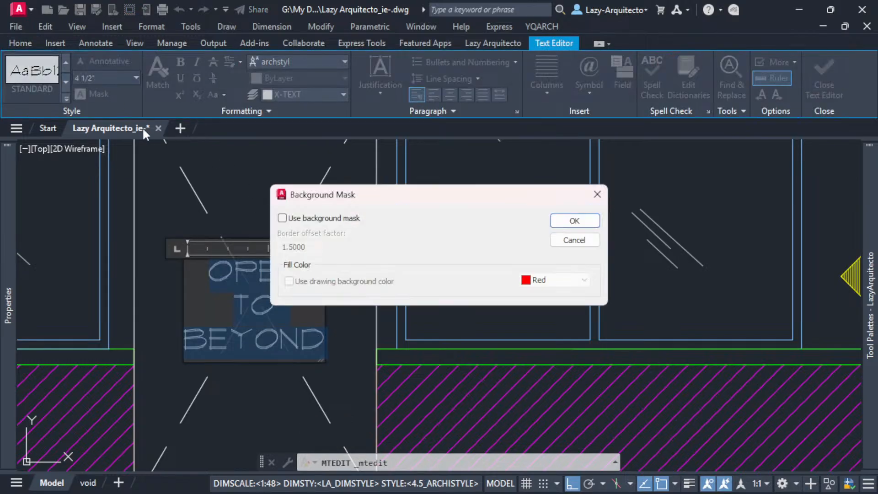
{"action": "left_click", "coordinate": [282, 218]}
{"action": "left_click", "coordinate": [289, 280]}
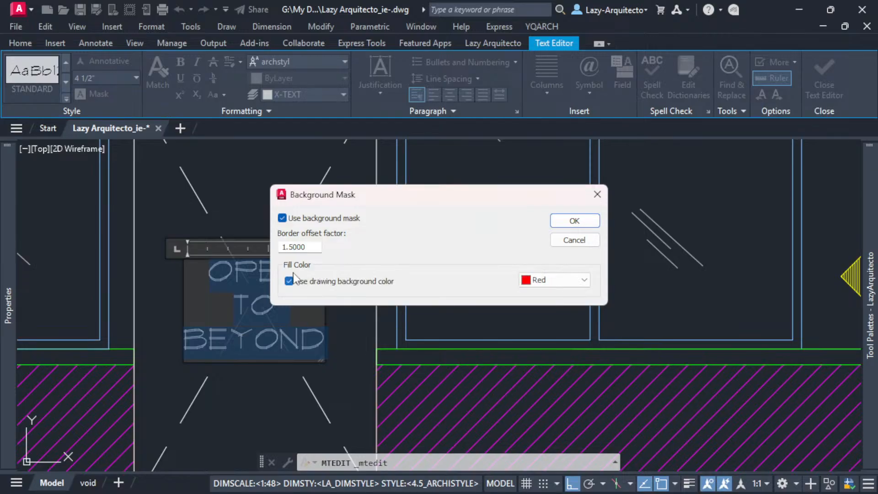
{"action": "left_click", "coordinate": [571, 220]}
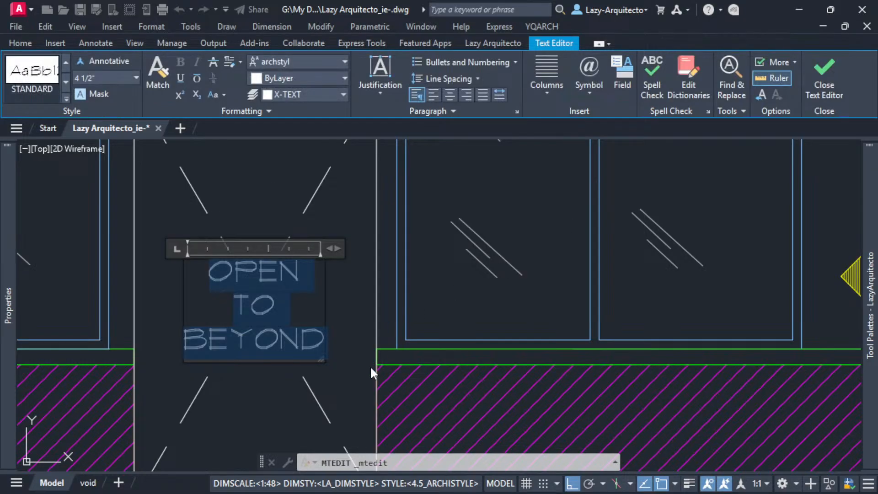
{"action": "left_click", "coordinate": [372, 371]}
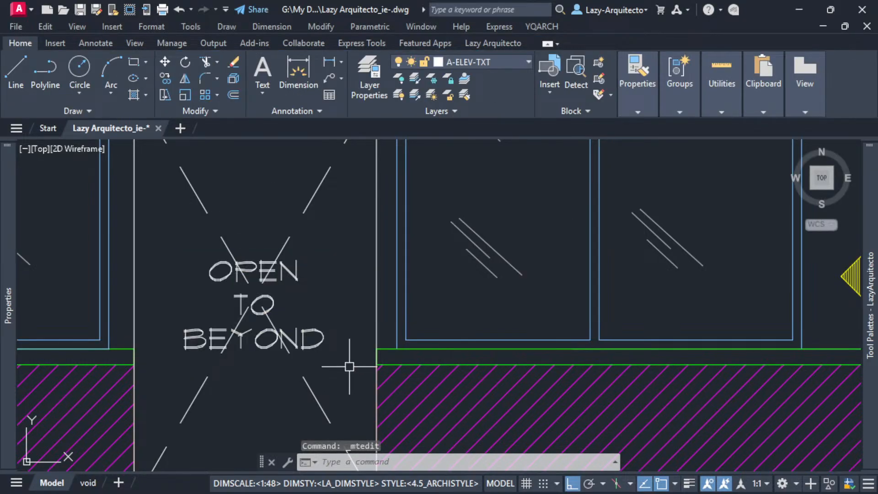
Bring the masked OPEN TO BEYOND text in the DOWN 1 door opening to the front of the draw order.
{"action": "left_click", "coordinate": [322, 339]}
{"action": "type", "text": "d"}
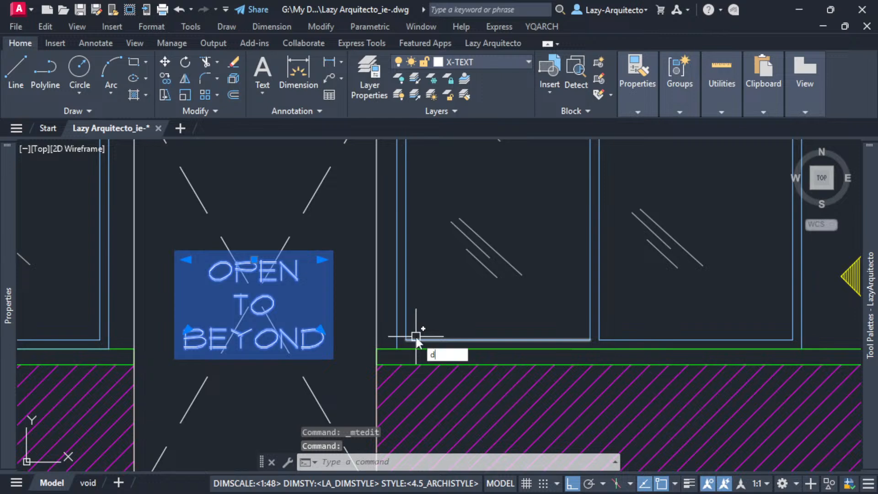
{"action": "type", "text": "er"}
{"action": "key", "text": "Return"}
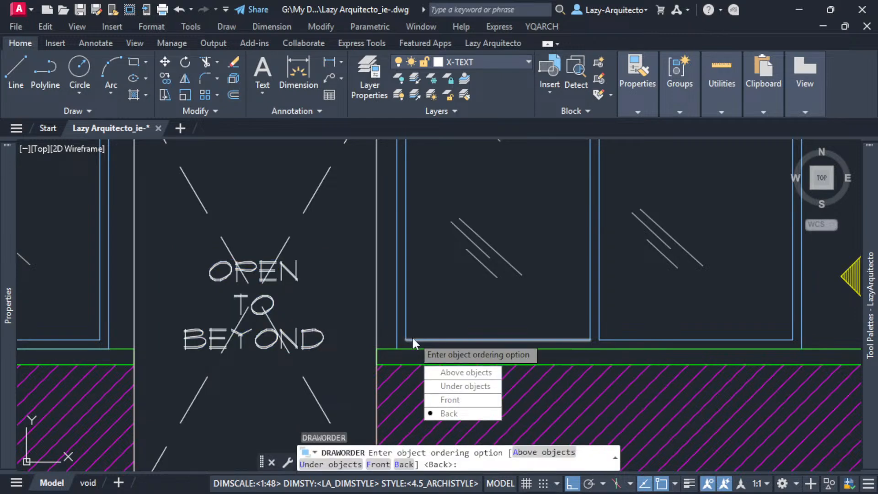
{"action": "type", "text": "g"}
{"action": "key", "text": "BackSpace"}
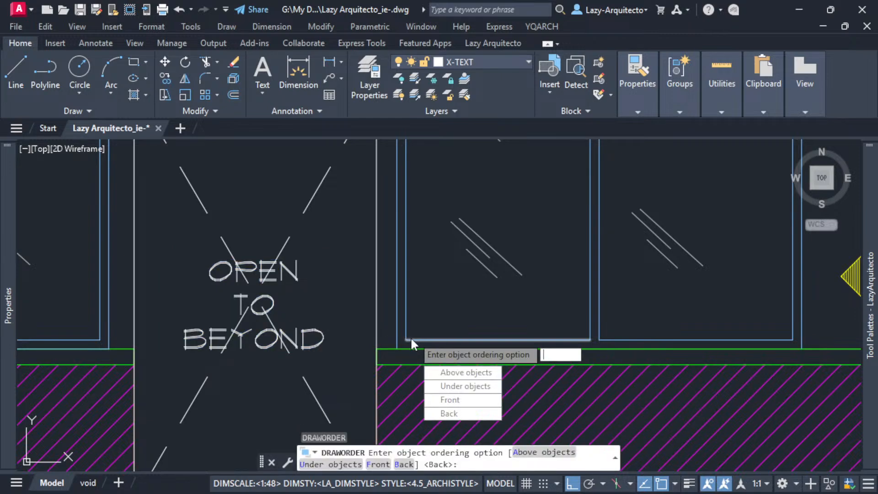
{"action": "type", "text": "f"}
{"action": "key", "text": "Return"}
{"action": "scroll", "coordinate": [350, 328], "scroll_direction": "down", "scroll_amount": 3}
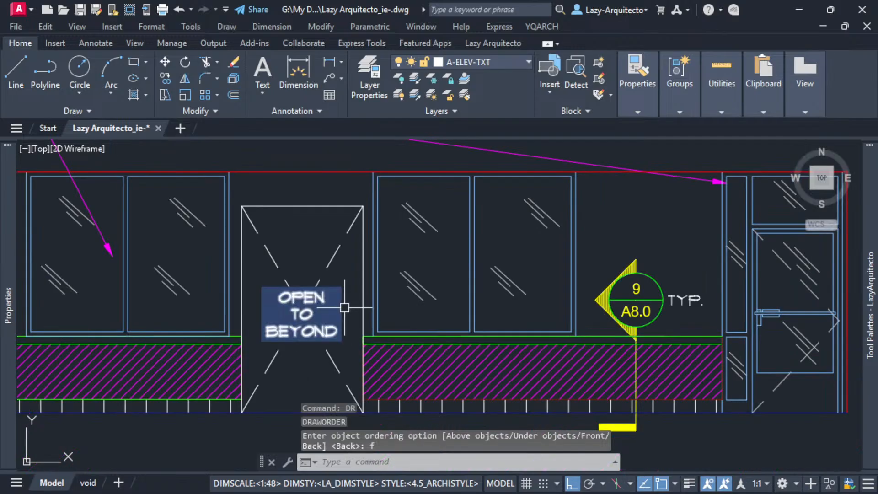
Compare the crossed diagonals and OPEN TO BEYOND markings in the openings across the DOWN 1, UP 2, LEFT 3 and RIGHT 4 elevations.
{"action": "middle_click_drag", "start_coordinate": [337, 264], "coordinate": [235, 275]}
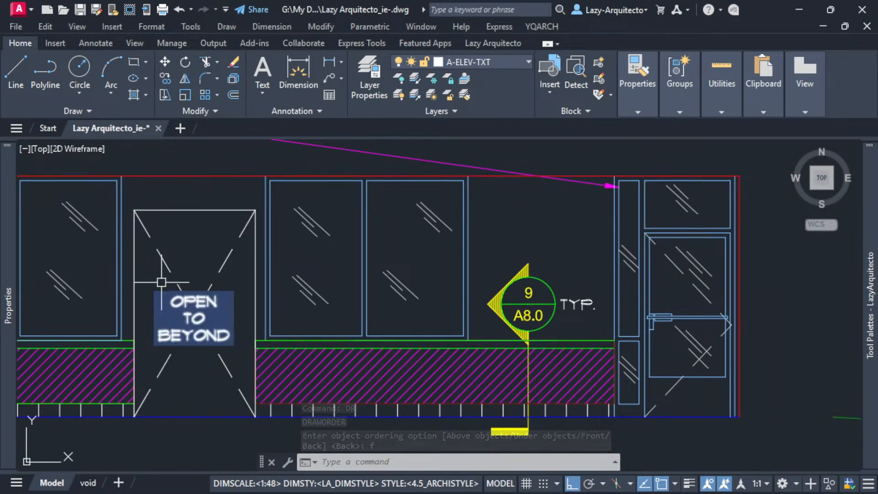
{"action": "scroll", "coordinate": [208, 269], "scroll_direction": "down", "scroll_amount": 5}
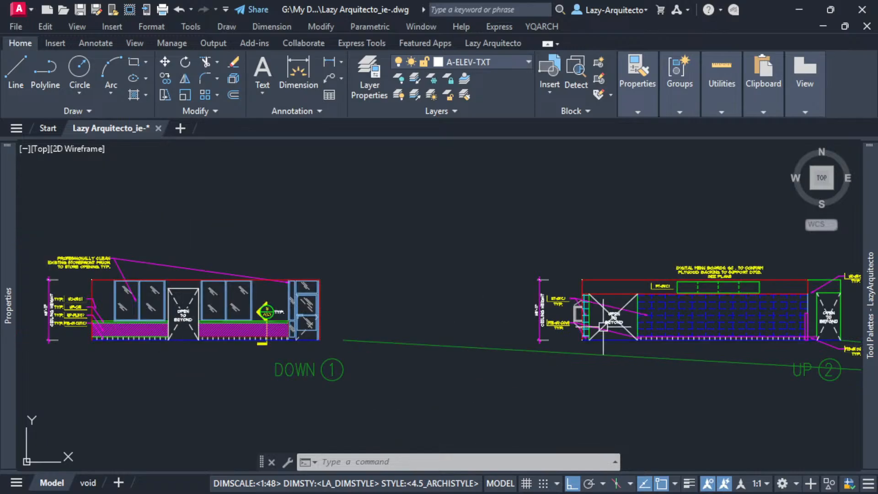
{"action": "middle_click_drag", "start_coordinate": [612, 327], "coordinate": [398, 326]}
{"action": "scroll", "coordinate": [398, 347], "scroll_direction": "up", "scroll_amount": 6}
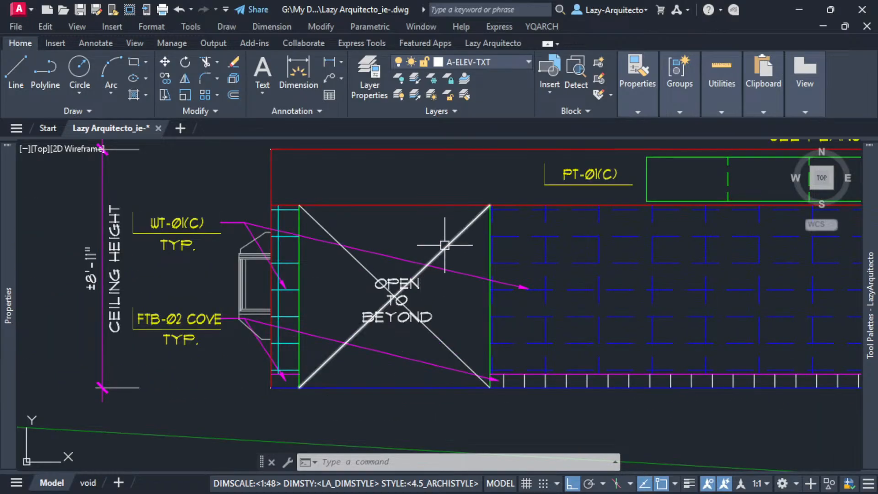
{"action": "left_click", "coordinate": [435, 257]}
{"action": "left_click", "coordinate": [321, 227]}
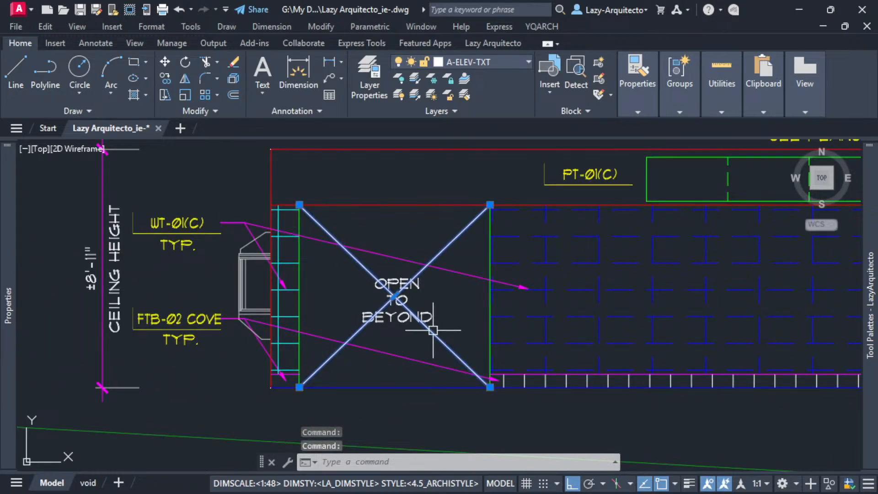
{"action": "key", "text": "Escape"}
{"action": "scroll", "coordinate": [636, 334], "scroll_direction": "down", "scroll_amount": 6}
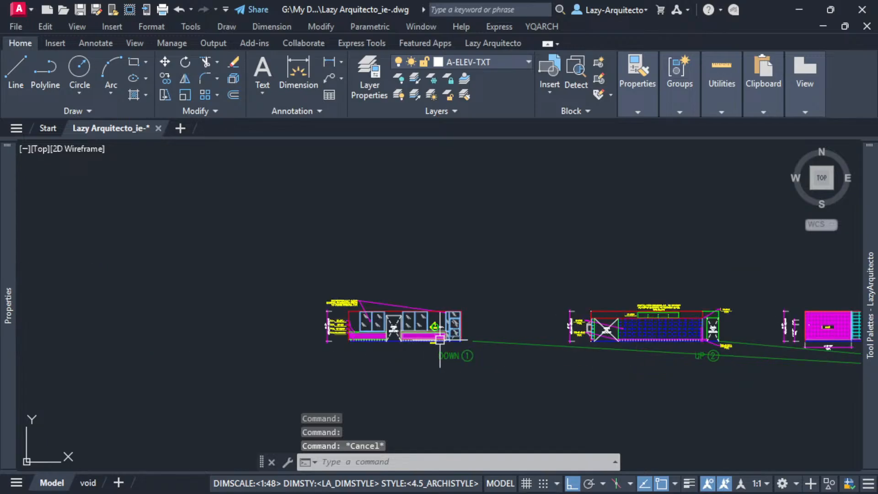
{"action": "scroll", "coordinate": [401, 330], "scroll_direction": "up", "scroll_amount": 4}
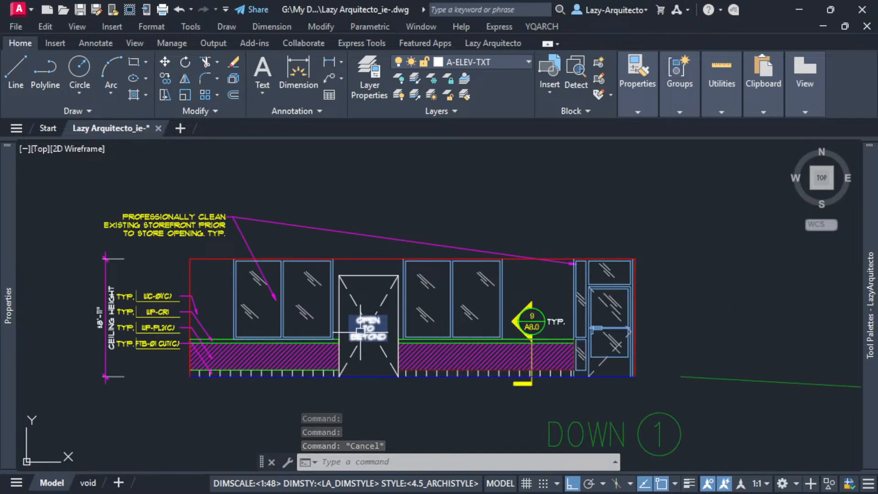
{"action": "middle_click_drag", "start_coordinate": [676, 380], "coordinate": [465, 356]}
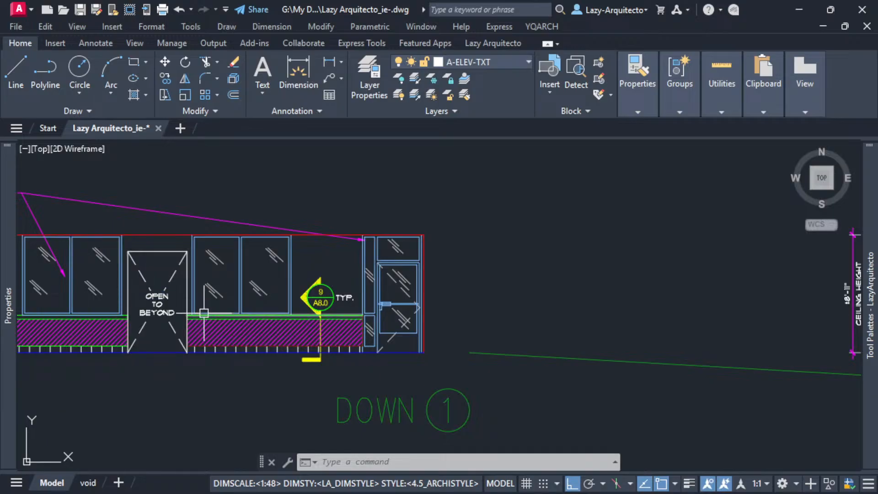
{"action": "scroll", "coordinate": [204, 313], "scroll_direction": "down", "scroll_amount": 5}
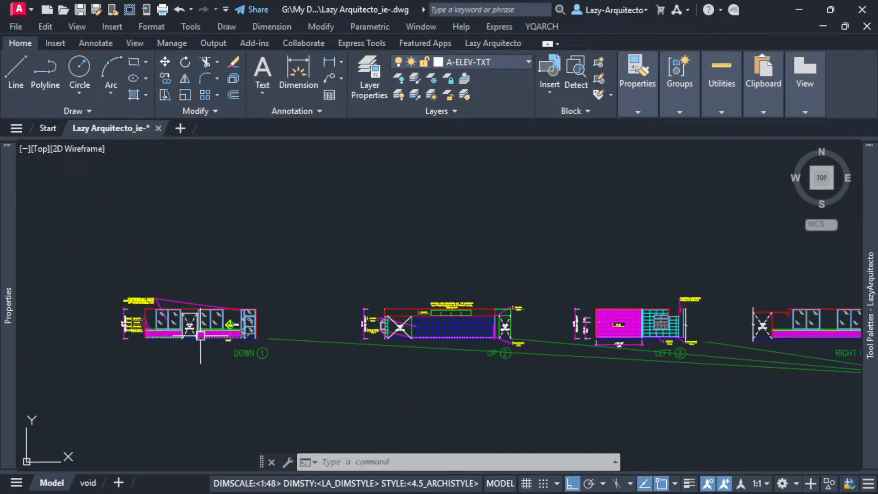
{"action": "middle_click_drag", "start_coordinate": [398, 358], "coordinate": [309, 359]}
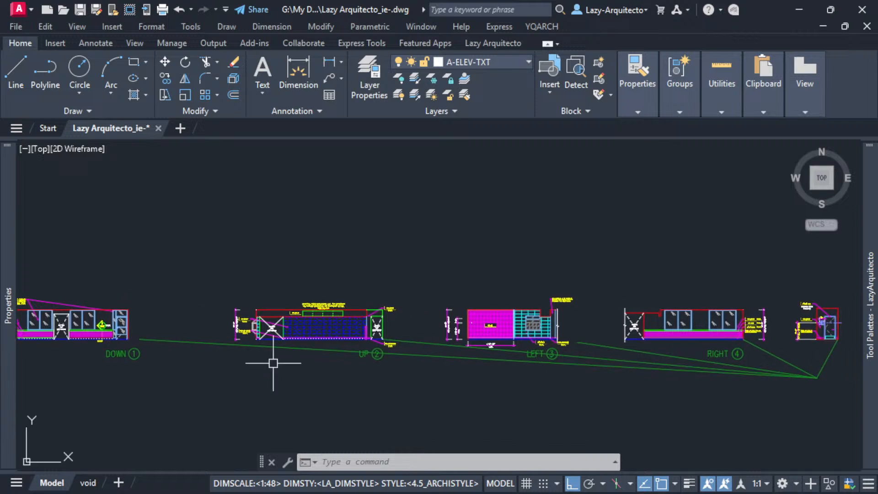
{"action": "scroll", "coordinate": [288, 322], "scroll_direction": "up", "scroll_amount": 3}
{"action": "middle_click_drag", "start_coordinate": [509, 362], "coordinate": [215, 353]}
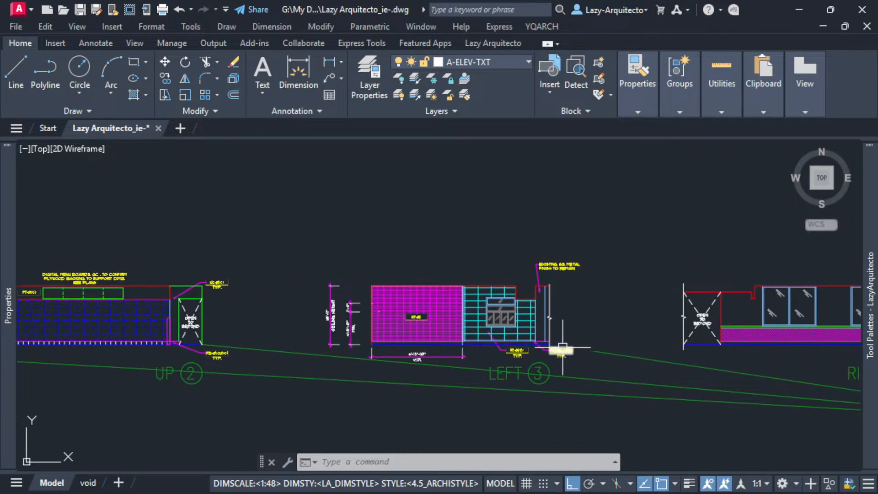
{"action": "middle_click_drag", "start_coordinate": [563, 349], "coordinate": [314, 358]}
{"action": "mouse_move", "coordinate": [632, 362]}
{"action": "middle_mouse_down"}
{"action": "mouse_move", "coordinate": [438, 357]}
{"action": "mouse_move", "coordinate": [811, 359]}
{"action": "middle_mouse_up"}
{"action": "scroll", "coordinate": [474, 283], "scroll_direction": "down", "scroll_amount": 3}
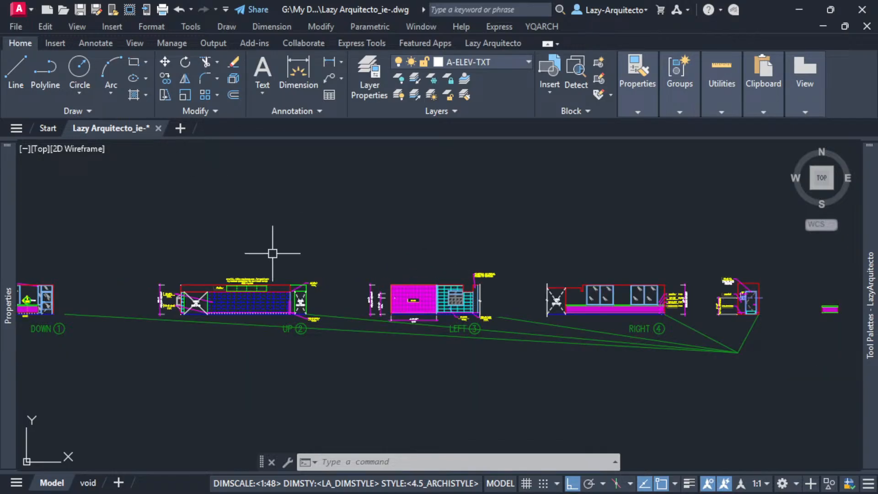
{"action": "mouse_move", "coordinate": [276, 251]}
{"action": "middle_mouse_down"}
{"action": "mouse_move", "coordinate": [363, 276]}
{"action": "mouse_move", "coordinate": [413, 271]}
{"action": "middle_mouse_up"}
{"action": "scroll", "coordinate": [111, 329], "scroll_direction": "up", "scroll_amount": 5}
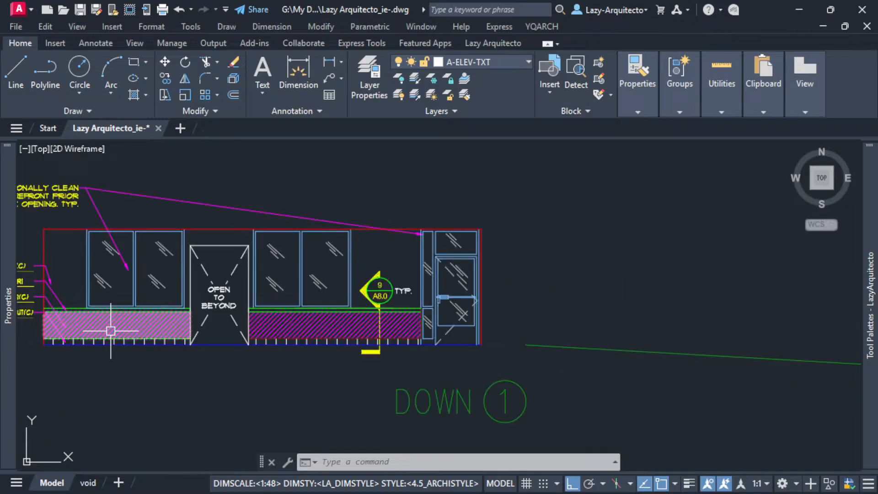
{"action": "scroll", "coordinate": [217, 282], "scroll_direction": "up", "scroll_amount": 3}
{"action": "middle_click_drag", "start_coordinate": [256, 269], "coordinate": [418, 286]}
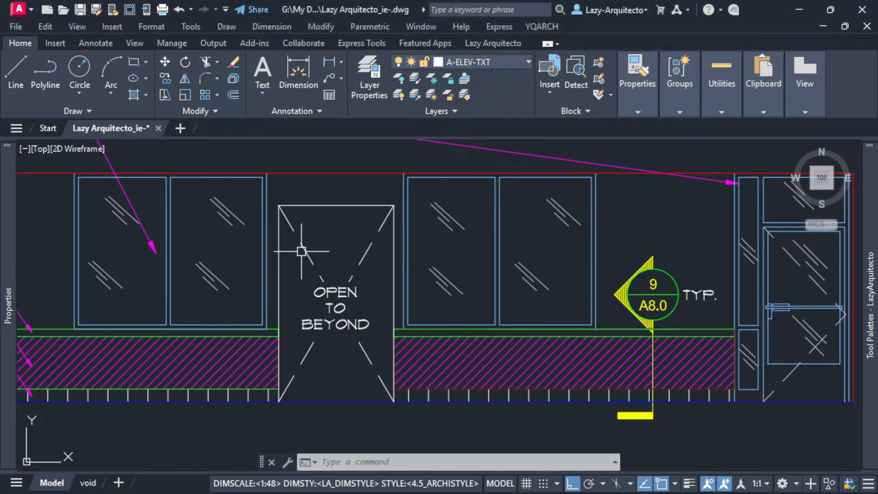
{"action": "scroll", "coordinate": [301, 251], "scroll_direction": "down", "scroll_amount": 3}
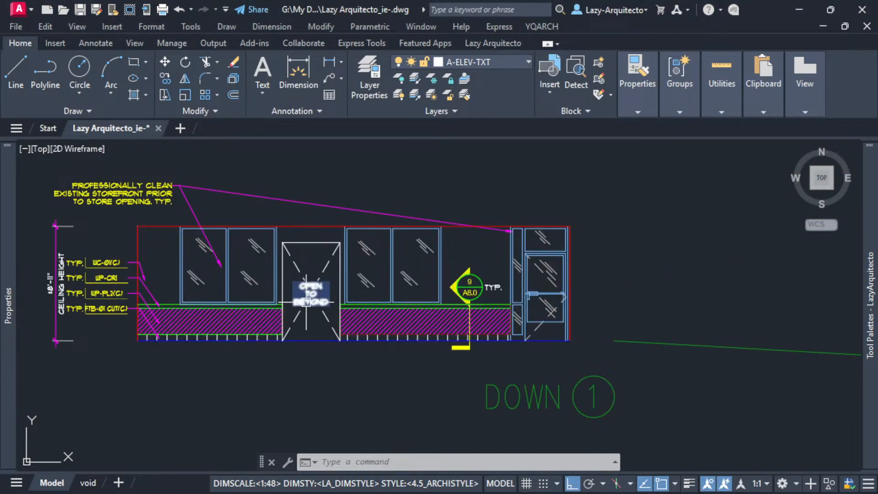
{"action": "scroll", "coordinate": [309, 281], "scroll_direction": "up", "scroll_amount": 3}
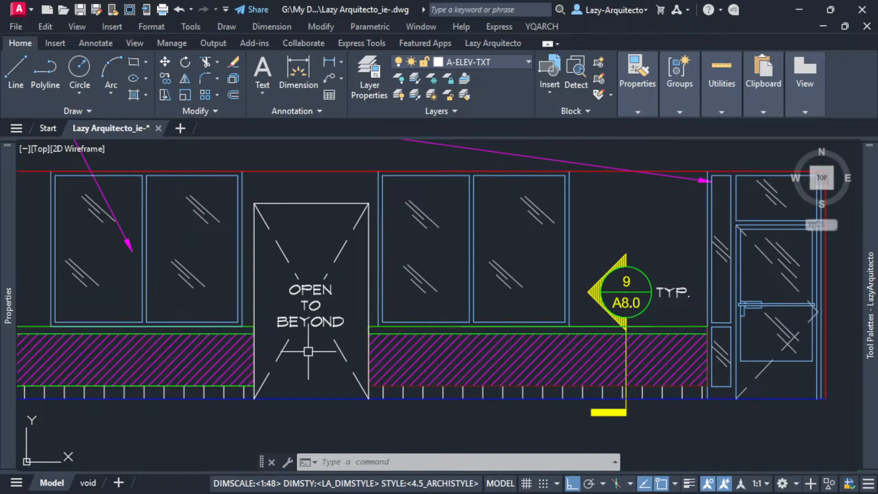
Erase the two solid diagonals and the OPEN TO BEYOND text from the wide opening in the UP 2 elevation.
{"action": "scroll", "coordinate": [285, 343], "scroll_direction": "down", "scroll_amount": 6}
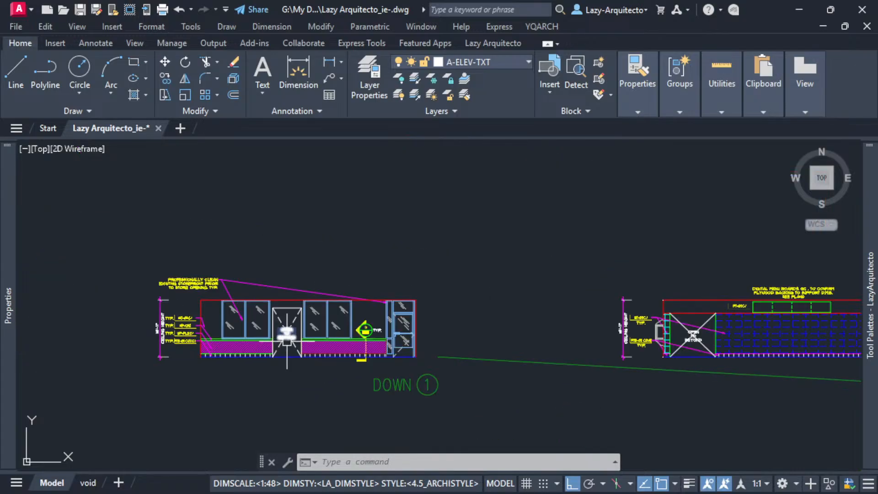
{"action": "scroll", "coordinate": [670, 320], "scroll_direction": "up", "scroll_amount": 9}
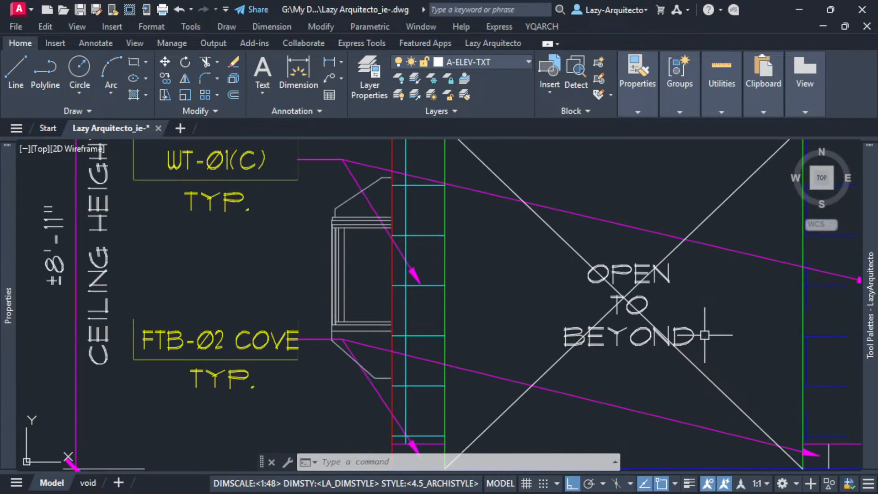
{"action": "left_click", "coordinate": [515, 337]}
{"action": "left_click", "coordinate": [391, 303]}
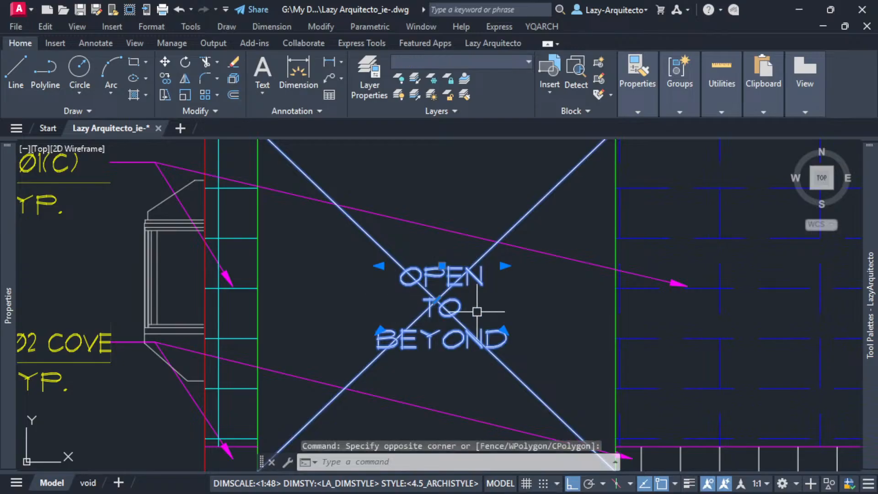
{"action": "scroll", "coordinate": [528, 304], "scroll_direction": "down", "scroll_amount": 3}
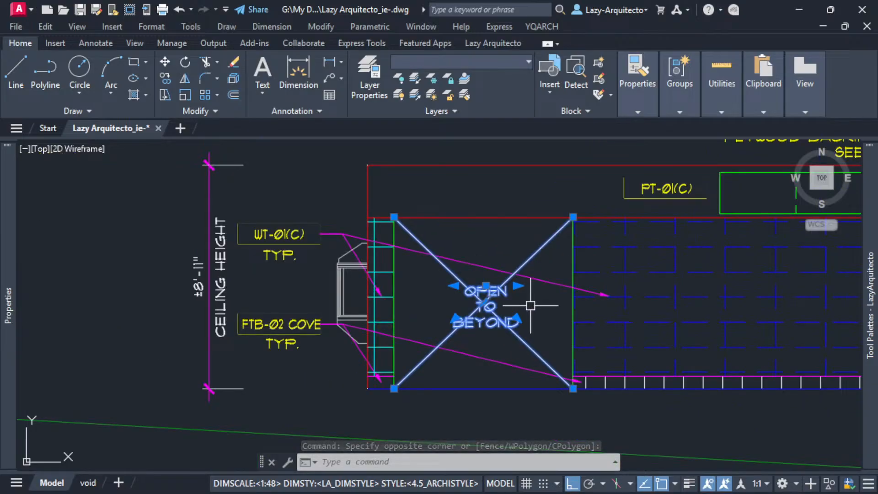
{"action": "key", "text": "Delete"}
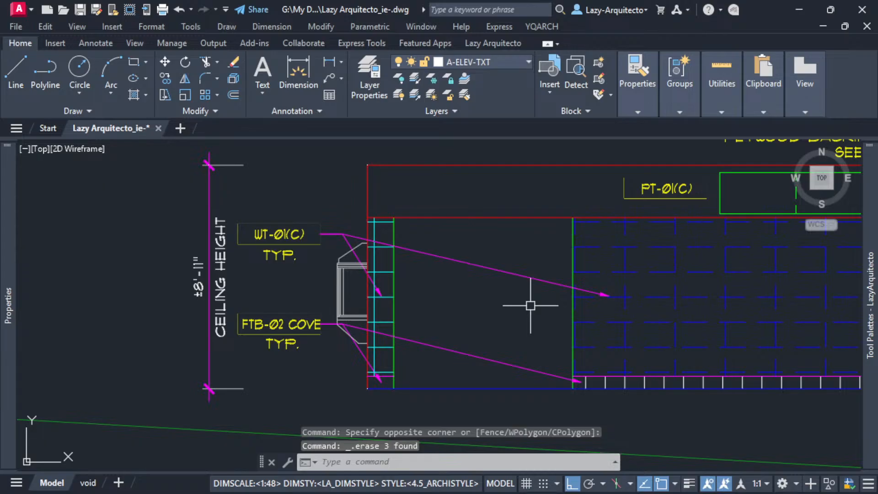
Erase the dashed cross and OPEN TO BEYOND text from the narrow end opening in the UP 2 elevation.
{"action": "scroll", "coordinate": [531, 305], "scroll_direction": "down", "scroll_amount": 8}
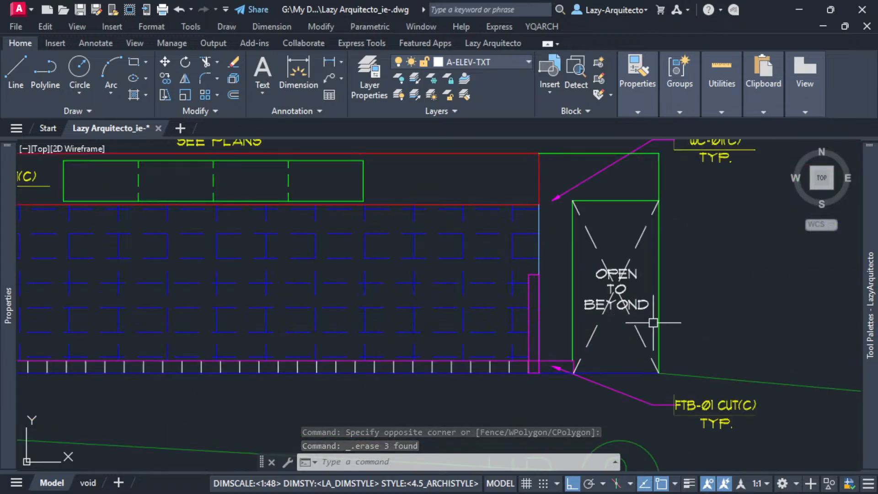
{"action": "left_click", "coordinate": [654, 323]}
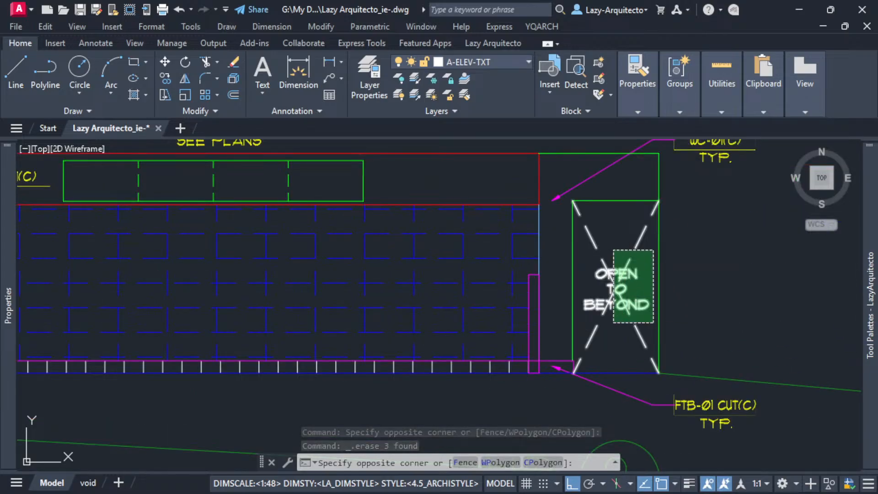
{"action": "left_click", "coordinate": [614, 250]}
{"action": "key", "text": "Delete"}
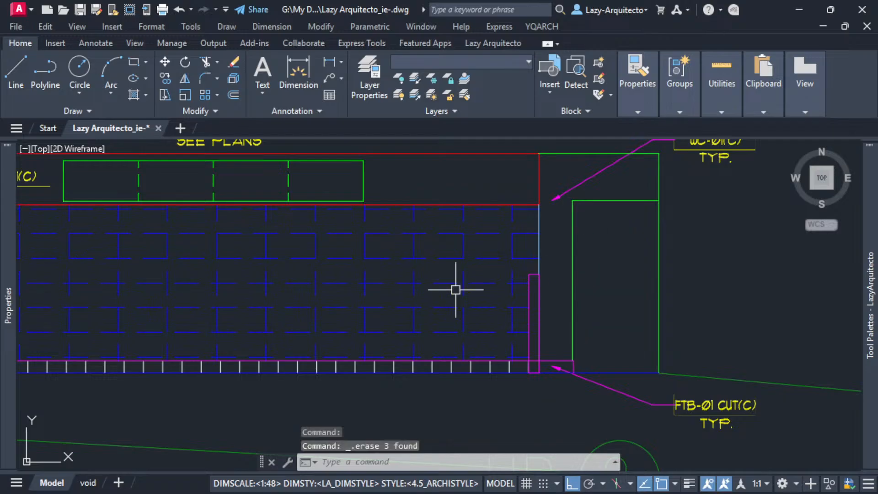
Erase the dashed cross and OPEN TO BEYOND text from the end opening in the RIGHT 4 elevation.
{"action": "scroll", "coordinate": [531, 301], "scroll_direction": "down", "scroll_amount": 6}
{"action": "middle_click_drag", "start_coordinate": [525, 297], "coordinate": [338, 316]}
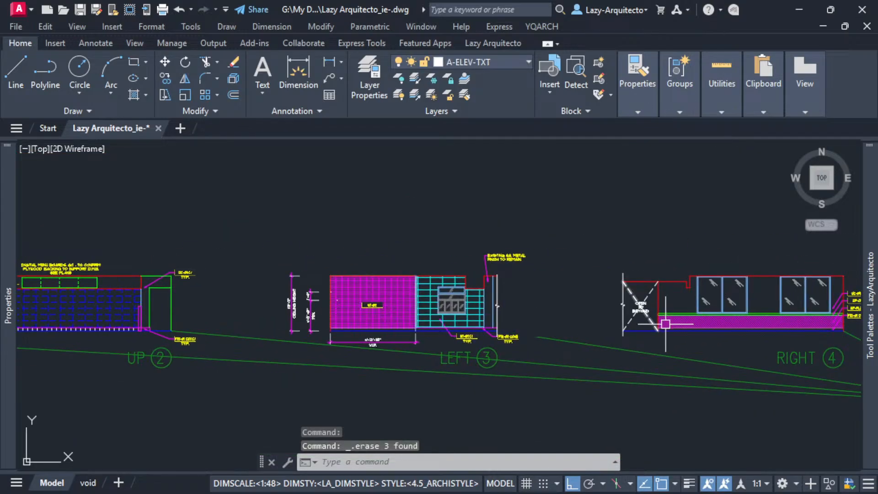
{"action": "scroll", "coordinate": [608, 292], "scroll_direction": "up", "scroll_amount": 5}
{"action": "left_click", "coordinate": [610, 318]}
{"action": "key", "text": "Escape"}
{"action": "scroll", "coordinate": [462, 318], "scroll_direction": "down", "scroll_amount": 8}
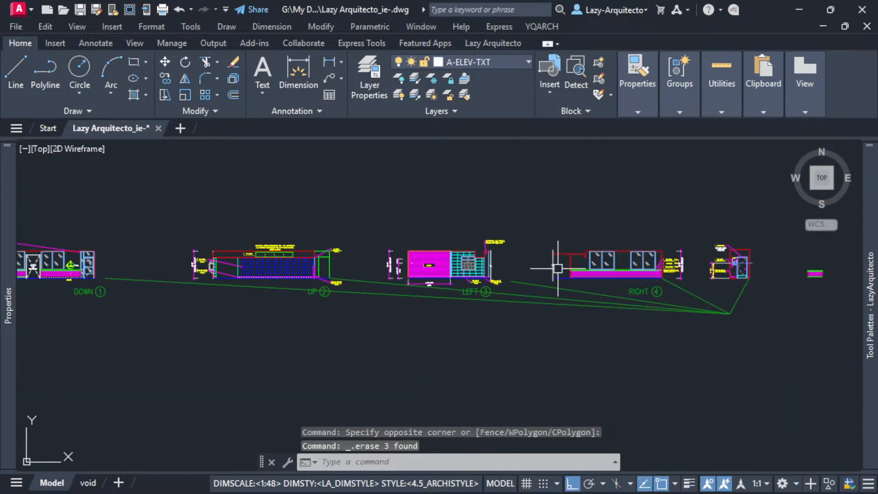
{"action": "middle_click_drag", "start_coordinate": [375, 336], "coordinate": [476, 343]}
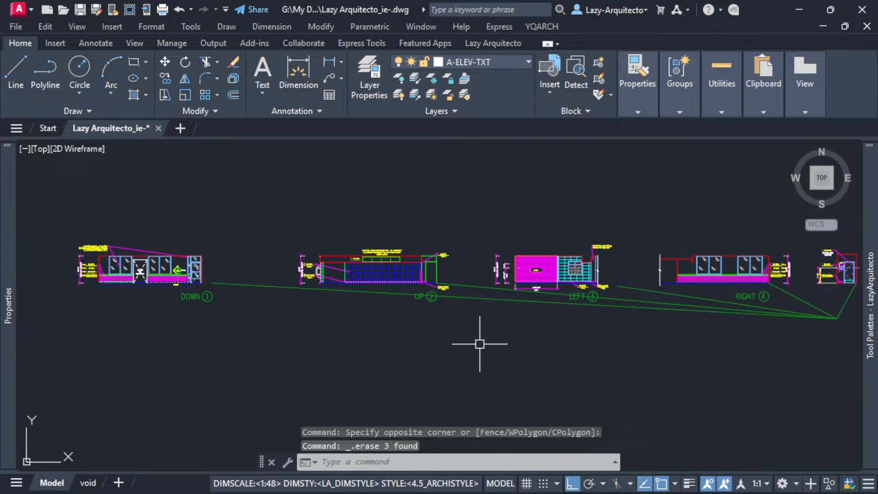
Draw a 5' by 5' rectangle in the empty space below the door opening of the DOWN 1 elevation.
{"action": "middle_click_drag", "start_coordinate": [349, 346], "coordinate": [448, 354]}
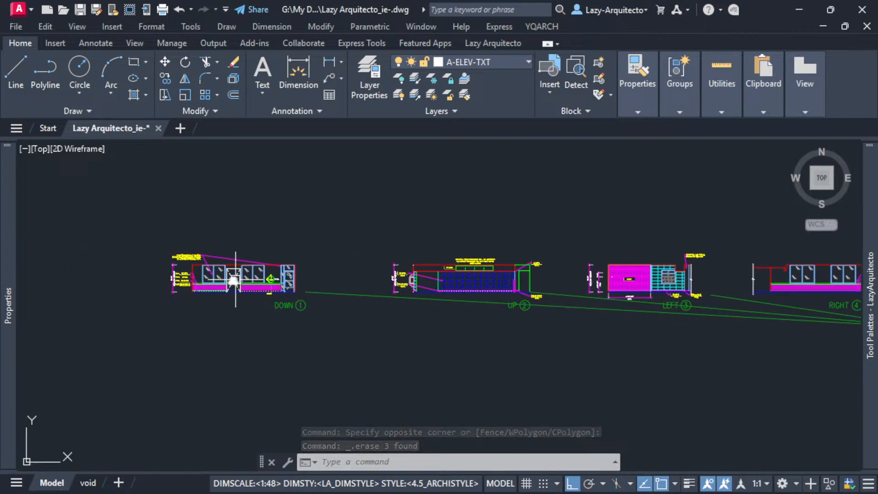
{"action": "scroll", "coordinate": [231, 279], "scroll_direction": "up", "scroll_amount": 10}
{"action": "middle_click_drag", "start_coordinate": [247, 299], "coordinate": [396, 304]}
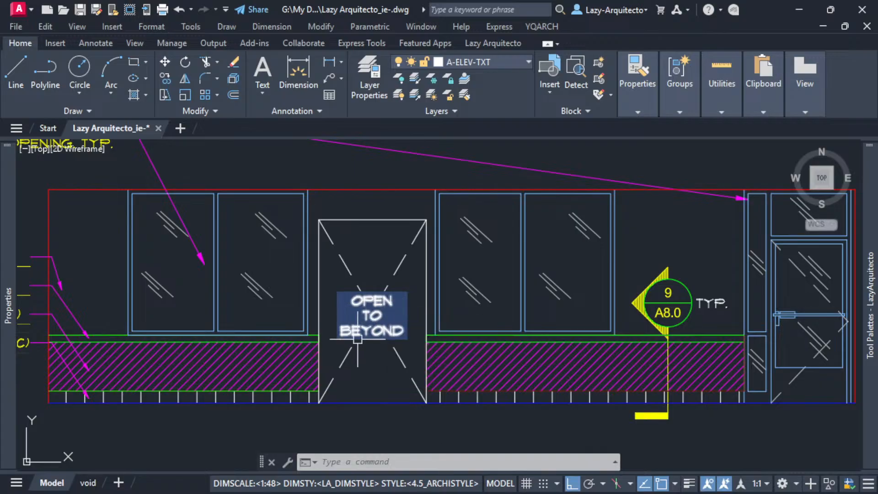
{"action": "middle_click_drag", "start_coordinate": [369, 368], "coordinate": [350, 224]}
{"action": "middle_click_drag", "start_coordinate": [351, 297], "coordinate": [355, 198]}
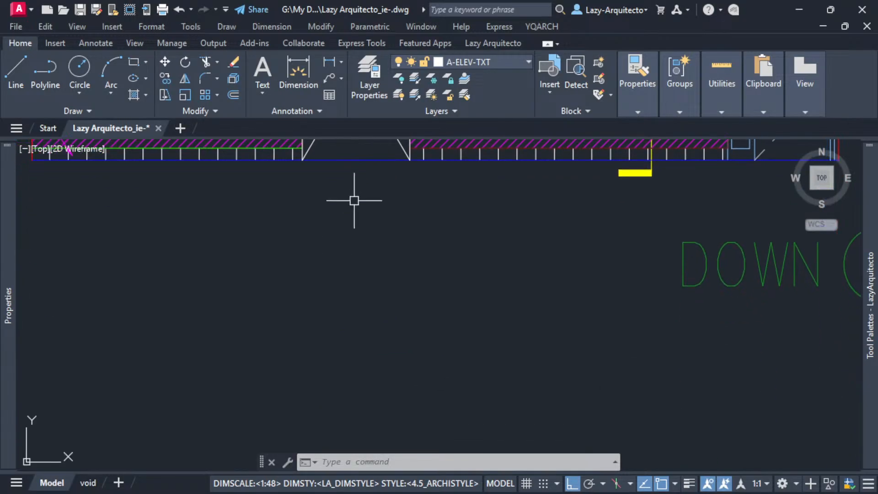
{"action": "scroll", "coordinate": [363, 255], "scroll_direction": "down", "scroll_amount": 2}
{"action": "middle_click_drag", "start_coordinate": [356, 265], "coordinate": [362, 274]}
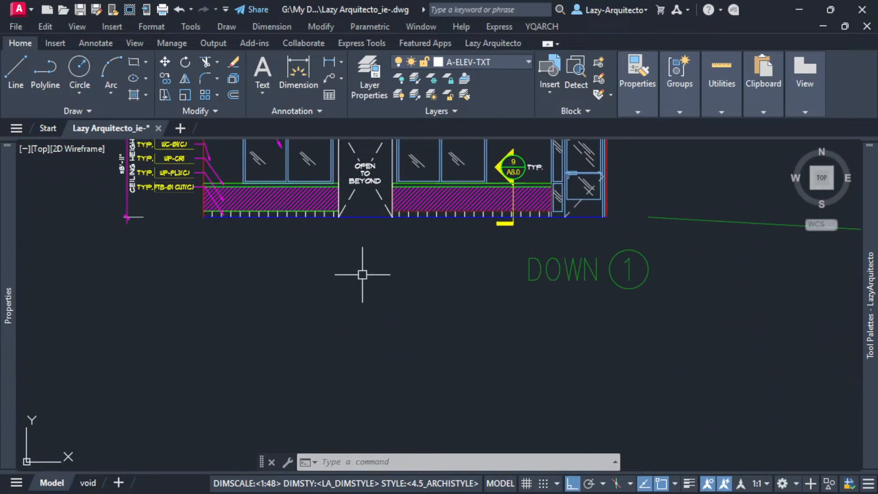
{"action": "type", "text": "re"}
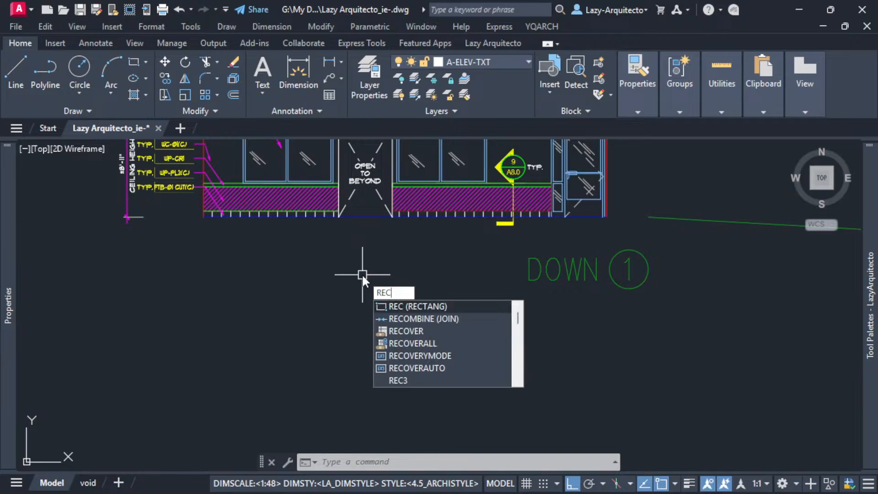
{"action": "key", "text": "Return"}
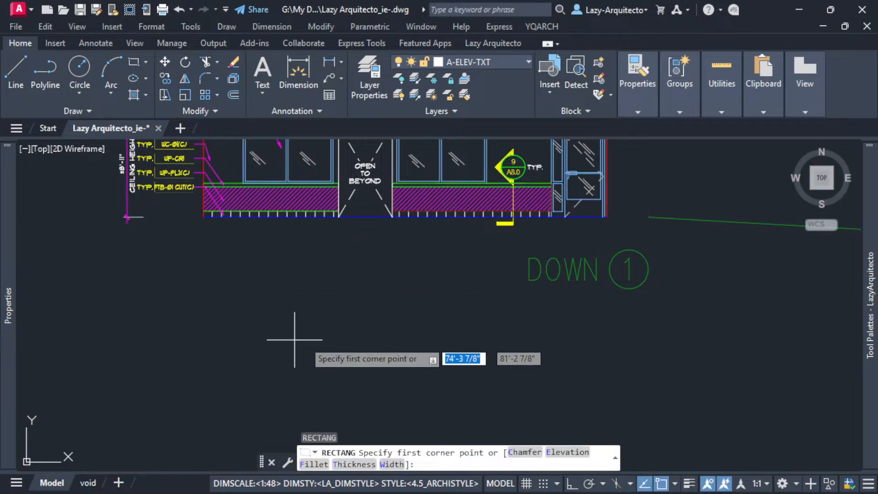
{"action": "left_click", "coordinate": [295, 276]}
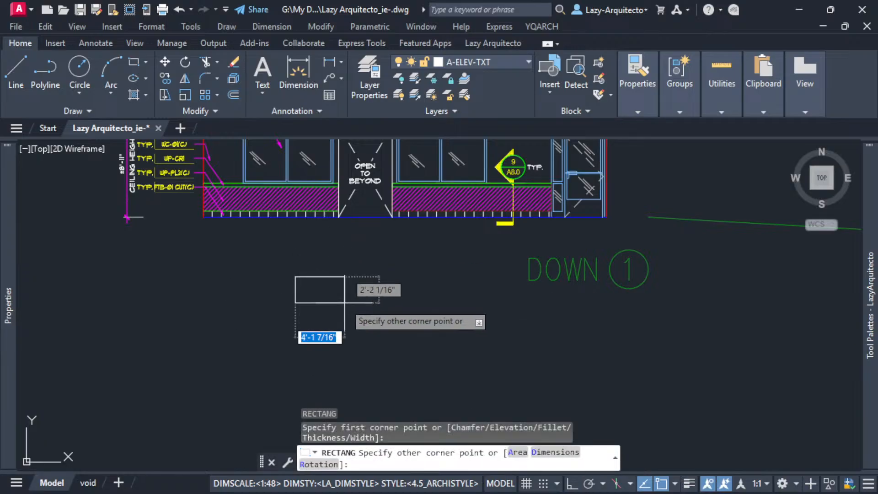
{"action": "left_click", "coordinate": [554, 452]}
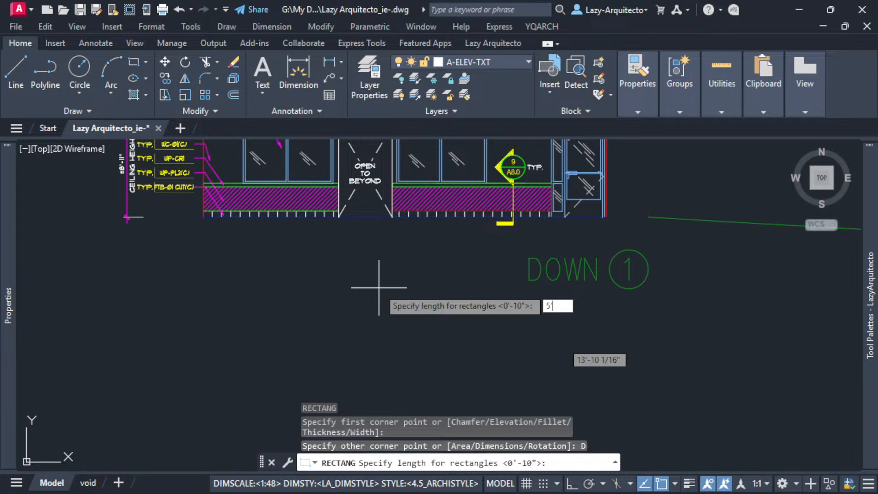
{"action": "type", "text": "5'"}
{"action": "key", "text": "Return"}
{"action": "type", "text": "5'"}
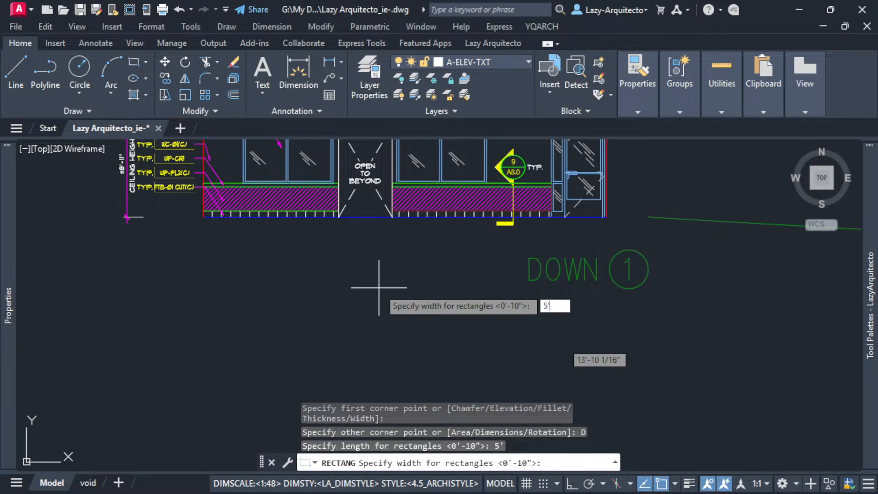
{"action": "key", "text": "Return"}
{"action": "left_click", "coordinate": [379, 287]}
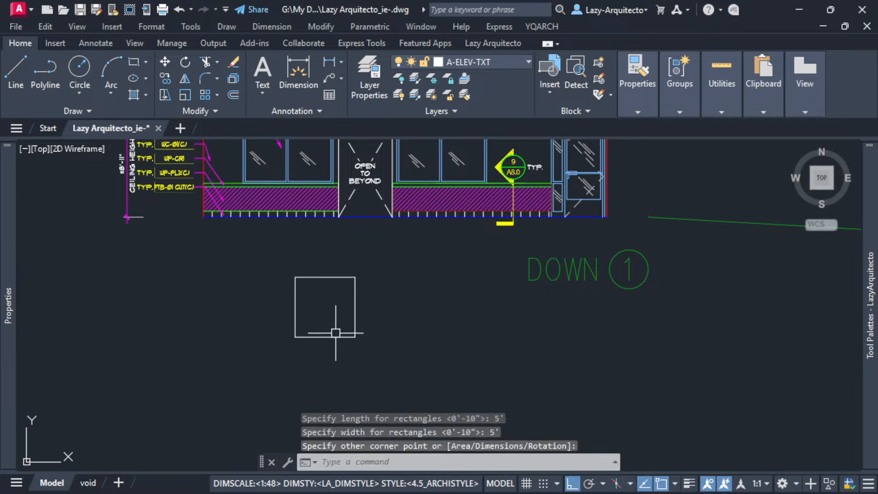
Compare the new square with the openings in the DOWN 1, UP 2 and LEFT 3 elevations.
{"action": "middle_click_drag", "start_coordinate": [337, 322], "coordinate": [377, 351]}
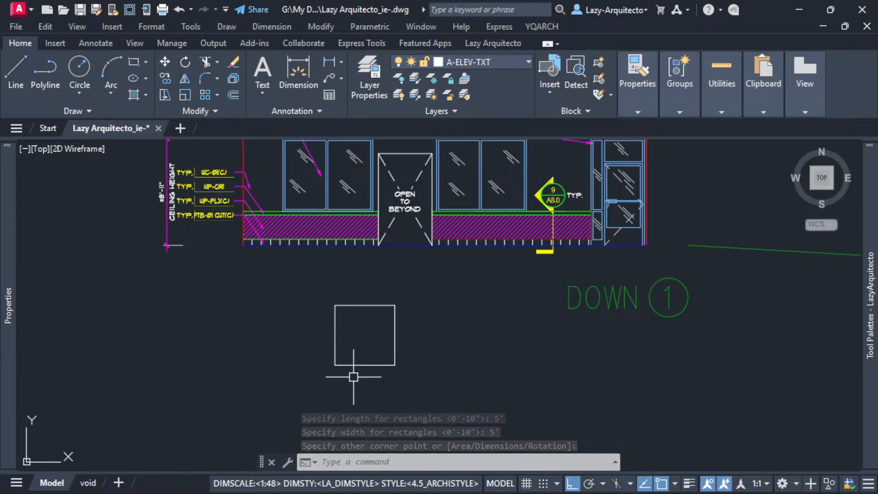
{"action": "scroll", "coordinate": [275, 339], "scroll_direction": "down", "scroll_amount": 3}
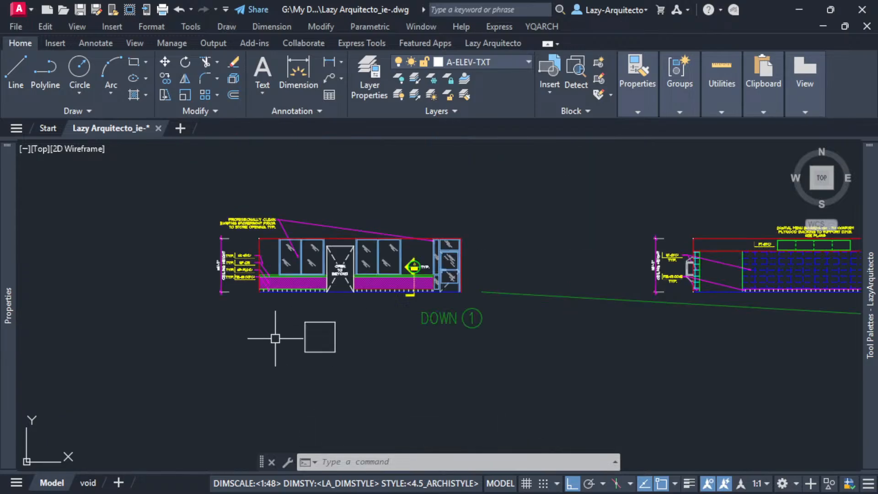
{"action": "mouse_move", "coordinate": [637, 297]}
{"action": "middle_mouse_down"}
{"action": "mouse_move", "coordinate": [398, 298]}
{"action": "mouse_move", "coordinate": [628, 257]}
{"action": "middle_mouse_up"}
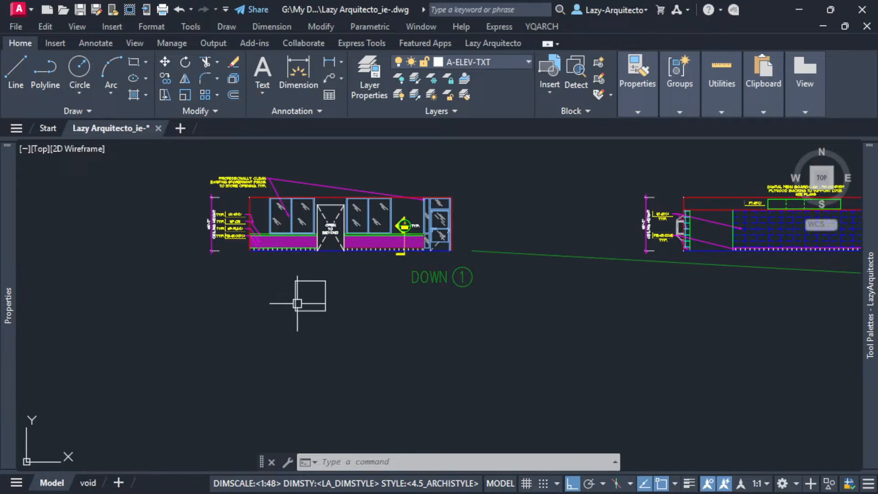
{"action": "scroll", "coordinate": [297, 303], "scroll_direction": "up", "scroll_amount": 6}
{"action": "middle_click_drag", "start_coordinate": [347, 295], "coordinate": [376, 335]}
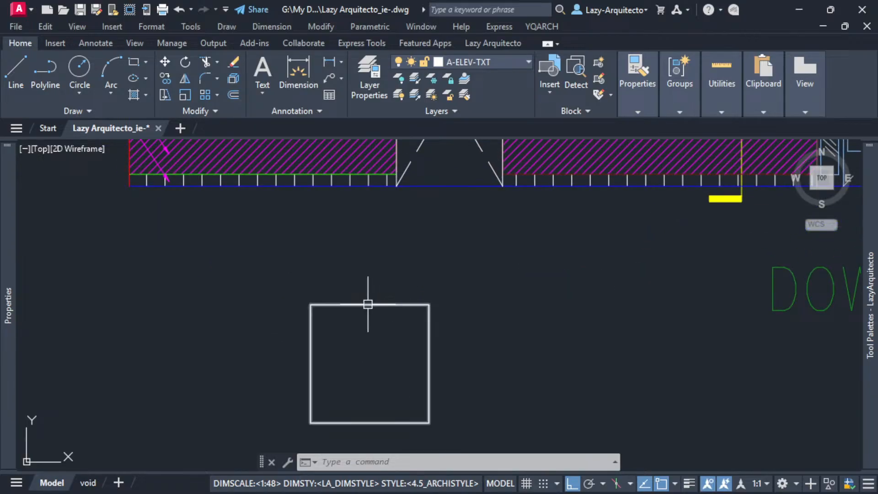
{"action": "scroll", "coordinate": [380, 349], "scroll_direction": "down", "scroll_amount": 3}
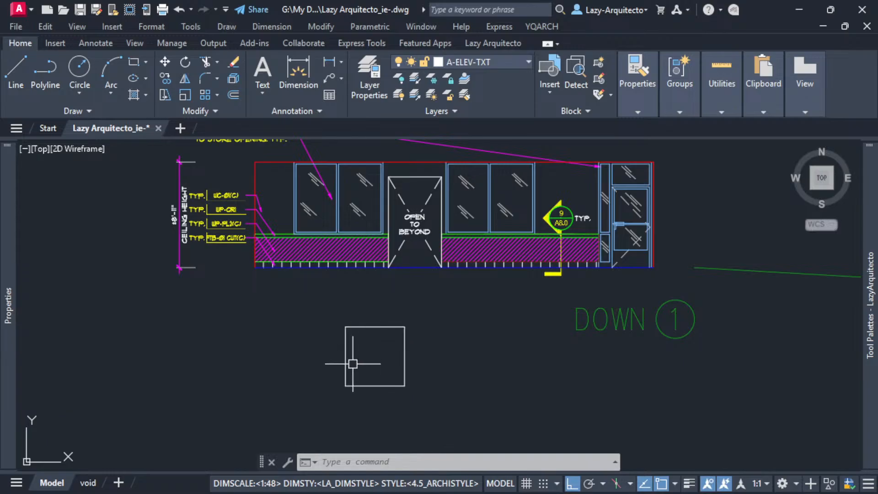
{"action": "scroll", "coordinate": [352, 364], "scroll_direction": "up", "scroll_amount": 3}
{"action": "middle_click_drag", "start_coordinate": [398, 345], "coordinate": [374, 343]}
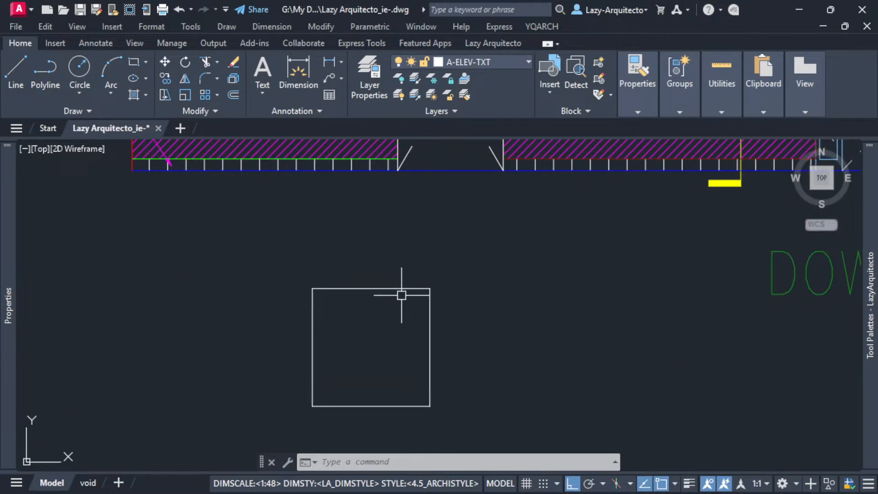
{"action": "scroll", "coordinate": [364, 353], "scroll_direction": "down", "scroll_amount": 6}
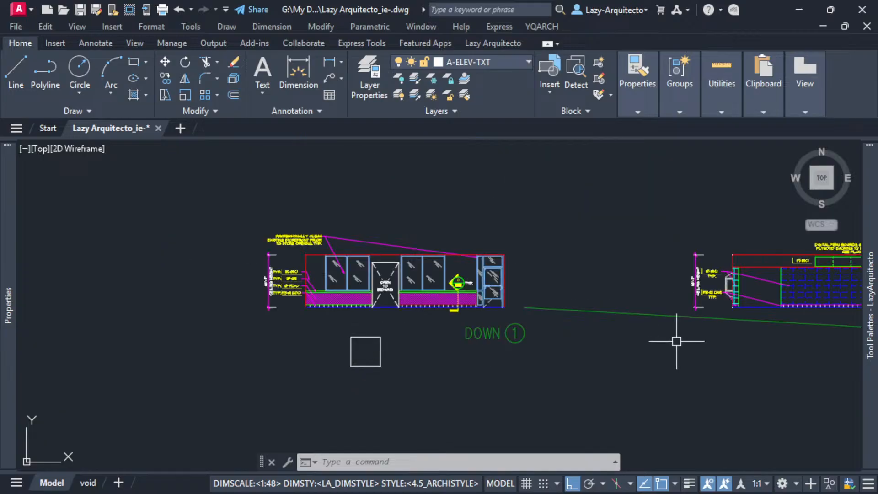
{"action": "middle_click_drag", "start_coordinate": [676, 341], "coordinate": [318, 335]}
{"action": "middle_click_drag", "start_coordinate": [654, 321], "coordinate": [425, 324]}
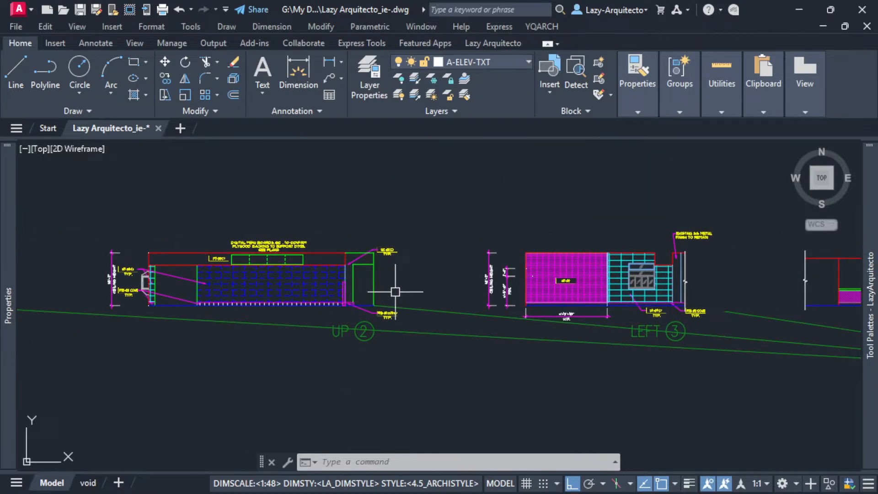
{"action": "middle_click_drag", "start_coordinate": [267, 350], "coordinate": [398, 323]}
{"action": "middle_click_drag", "start_coordinate": [167, 349], "coordinate": [307, 325]}
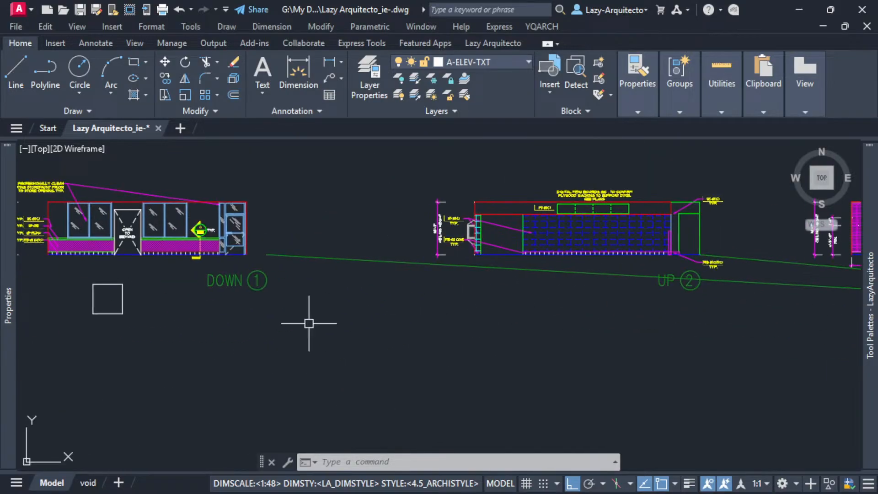
Stretch the right edge of the square below DOWN 1 inward by 2'.
{"action": "scroll", "coordinate": [427, 309], "scroll_direction": "up", "scroll_amount": 3}
{"action": "scroll", "coordinate": [376, 289], "scroll_direction": "up", "scroll_amount": 5}
{"action": "left_click", "coordinate": [375, 289]}
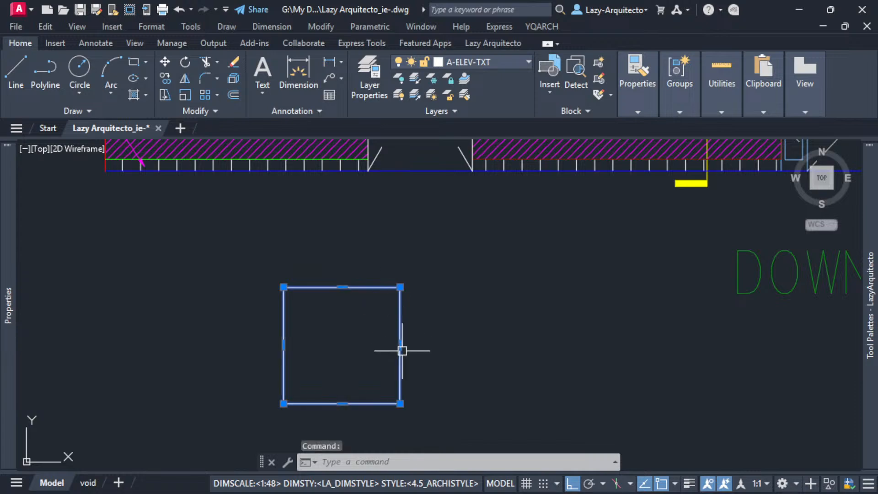
{"action": "left_click", "coordinate": [400, 345]}
{"action": "type", "text": "2"}
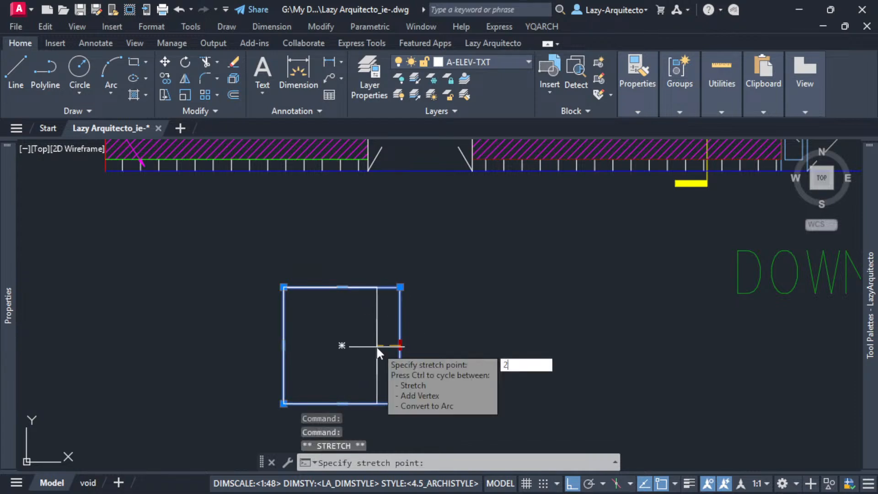
{"action": "type", "text": "'"}
{"action": "key", "text": "Return"}
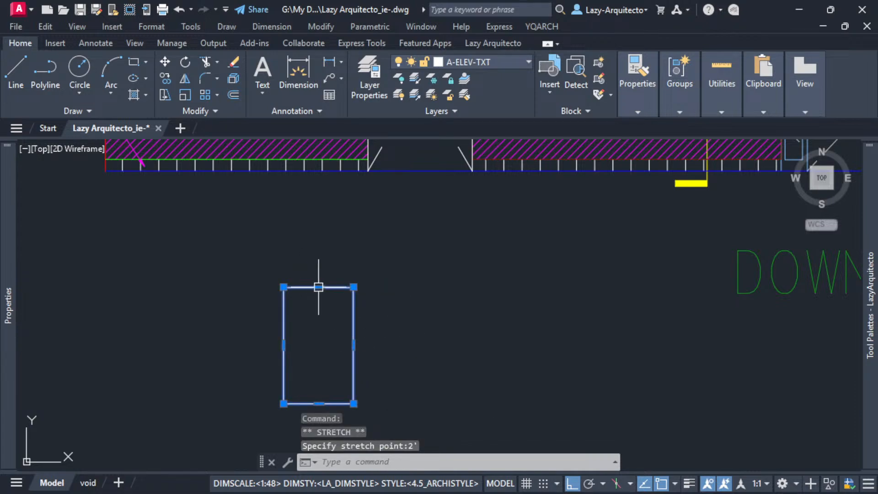
Stretch the rectangle's top edge downward by 2' and clear the selection.
{"action": "left_click", "coordinate": [319, 287]}
{"action": "type", "text": "2"}
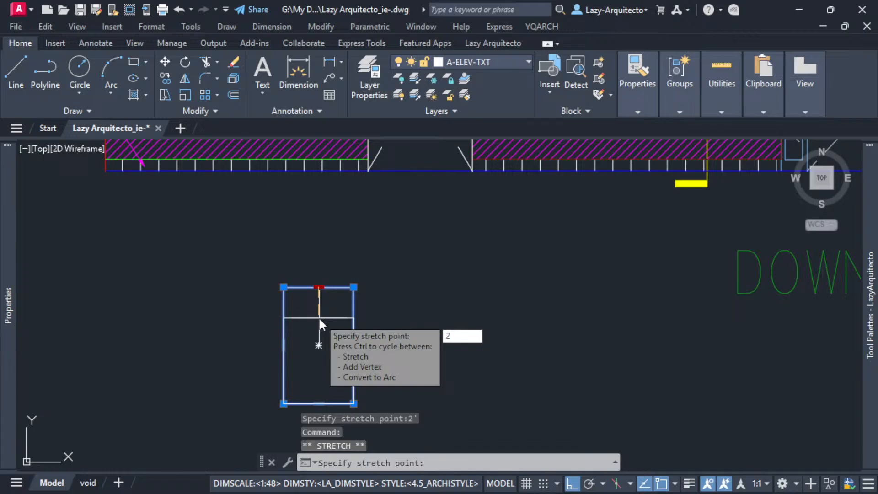
{"action": "type", "text": "'"}
{"action": "key", "text": "Return"}
{"action": "mouse_move", "coordinate": [373, 343]}
{"action": "middle_mouse_down"}
{"action": "mouse_move", "coordinate": [414, 271]}
{"action": "mouse_move", "coordinate": [427, 299]}
{"action": "mouse_move", "coordinate": [390, 328]}
{"action": "middle_mouse_up"}
{"action": "key", "text": "Escape"}
{"action": "scroll", "coordinate": [369, 296], "scroll_direction": "up", "scroll_amount": 2}
{"action": "scroll", "coordinate": [419, 296], "scroll_direction": "down", "scroll_amount": 2}
{"action": "scroll", "coordinate": [338, 333], "scroll_direction": "down", "scroll_amount": 3}
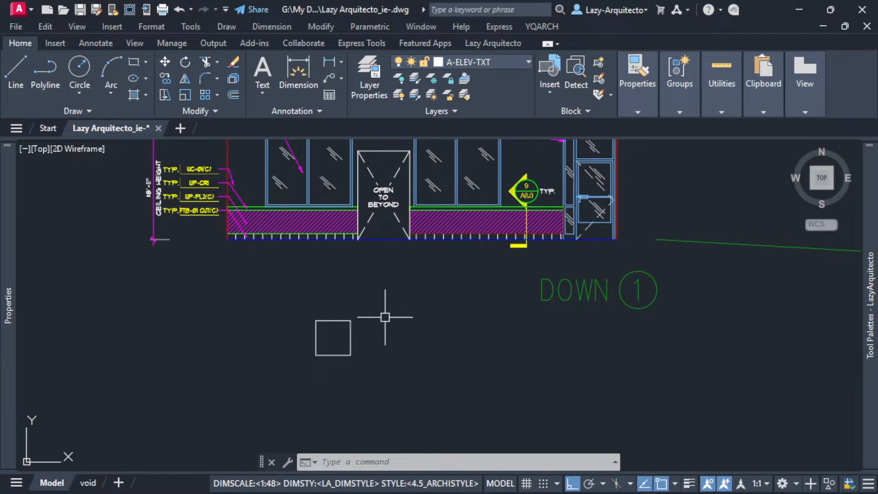
Define the square as a block named Lazy-open-to-beyond, based at its lower-left corner, and open it in the block editor.
{"action": "middle_click_drag", "start_coordinate": [379, 326], "coordinate": [381, 348]}
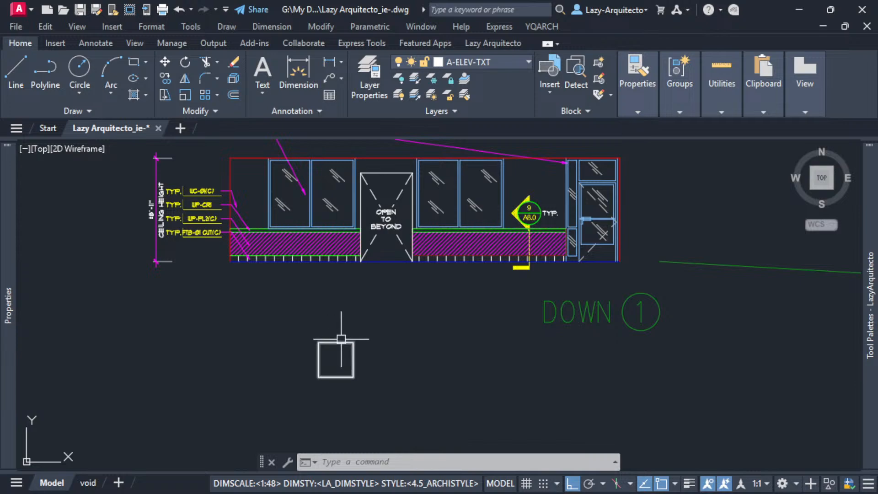
{"action": "key", "text": "Return"}
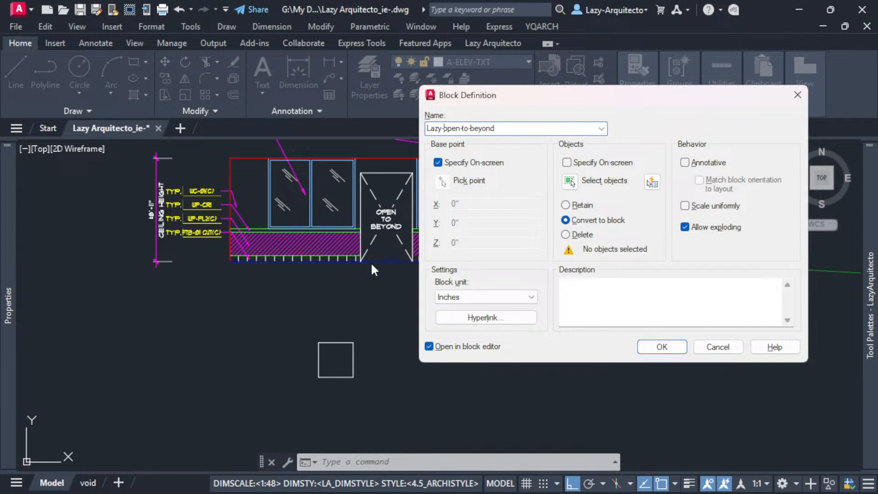
{"action": "left_click", "coordinate": [658, 347]}
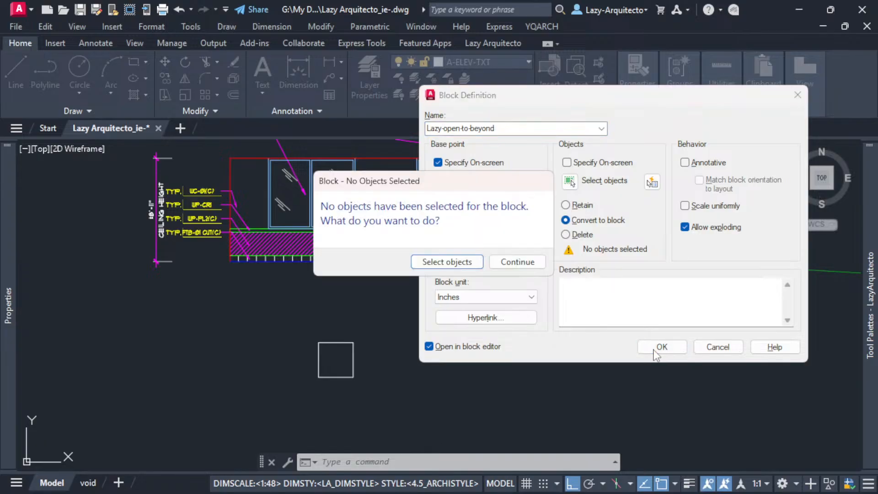
{"action": "left_click", "coordinate": [463, 260]}
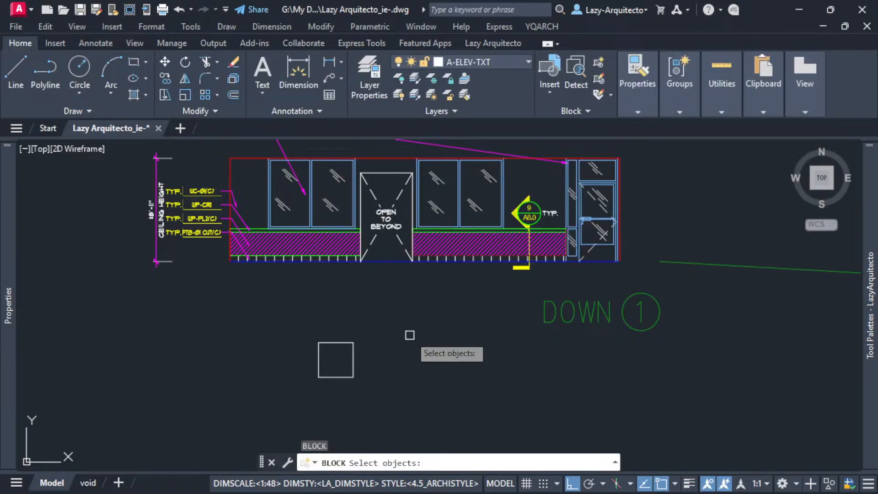
{"action": "left_click", "coordinate": [354, 355]}
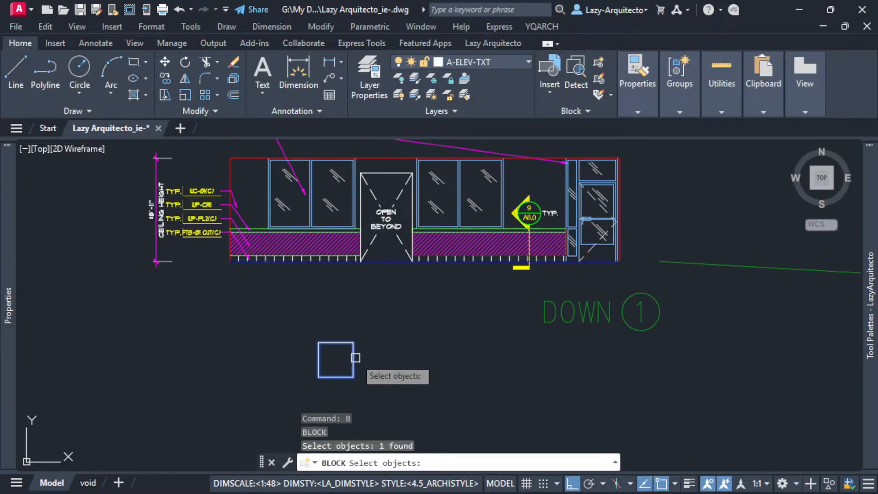
{"action": "key", "text": "Return"}
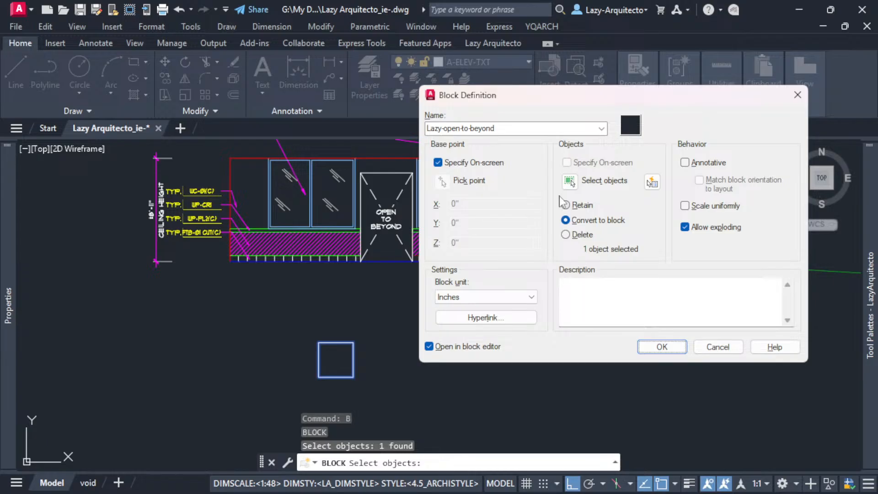
{"action": "left_click", "coordinate": [662, 347]}
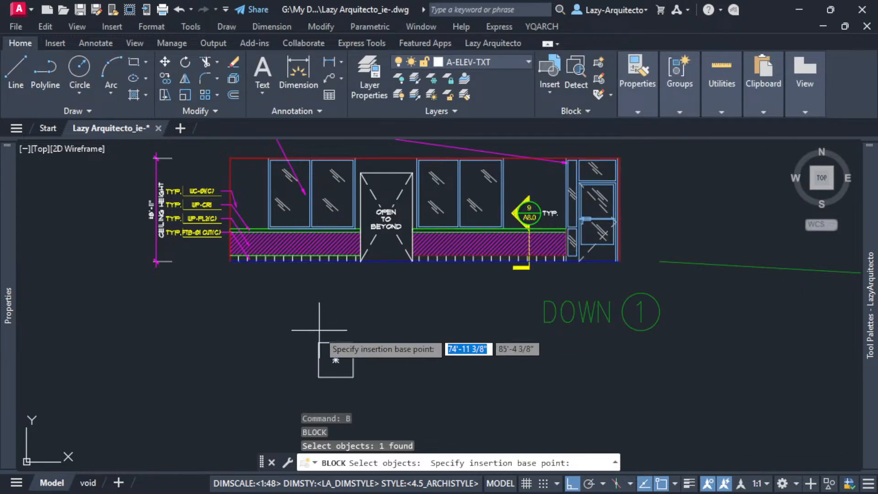
{"action": "left_click", "coordinate": [319, 376]}
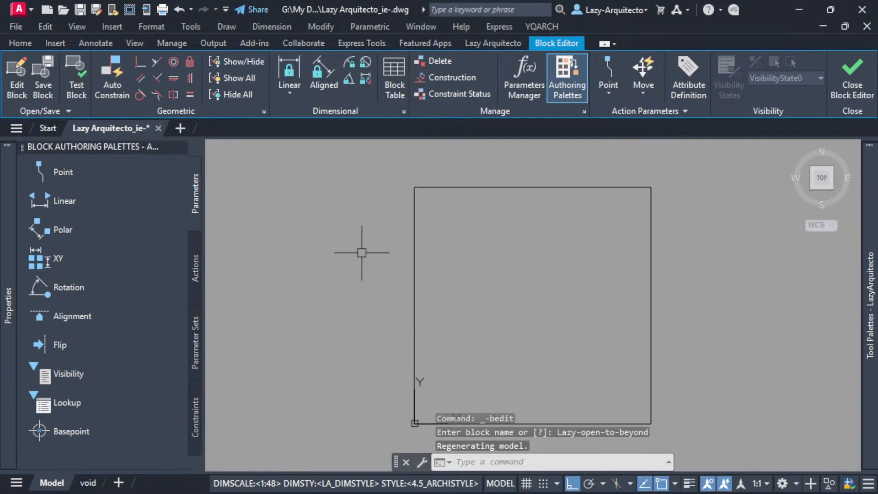
Add a linear parameter spanning the square's top edge, with its label placed above the edge.
{"action": "scroll", "coordinate": [312, 256], "scroll_direction": "down", "scroll_amount": 2}
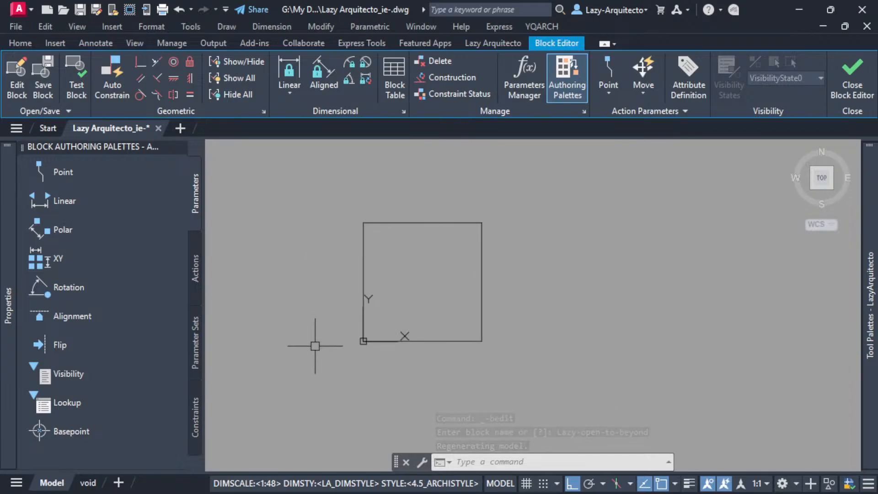
{"action": "middle_click_drag", "start_coordinate": [325, 288], "coordinate": [336, 301]}
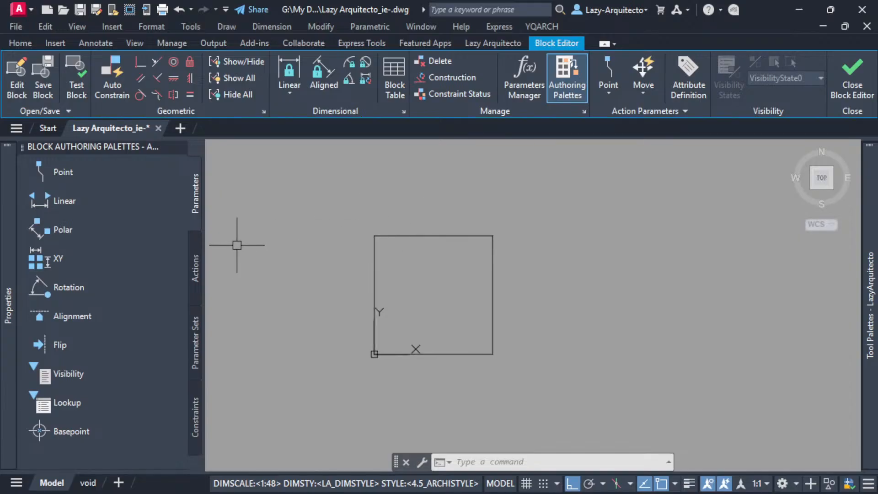
{"action": "left_click", "coordinate": [40, 201]}
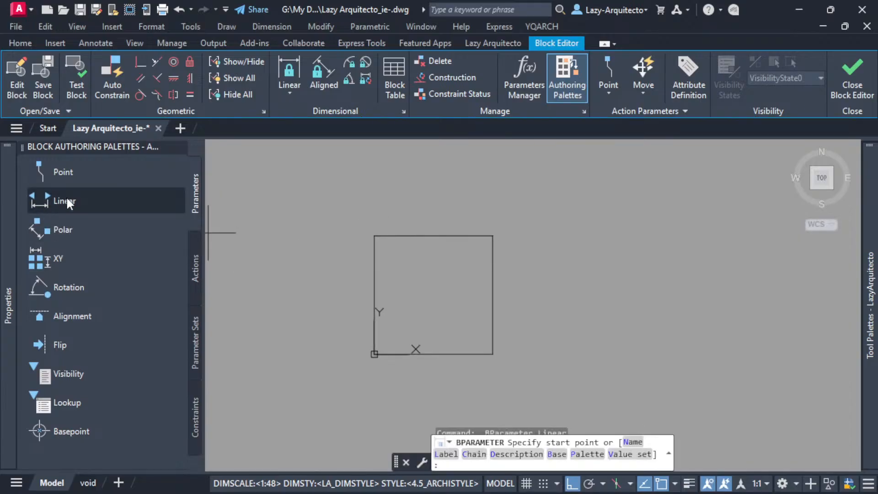
{"action": "left_click", "coordinate": [375, 236]}
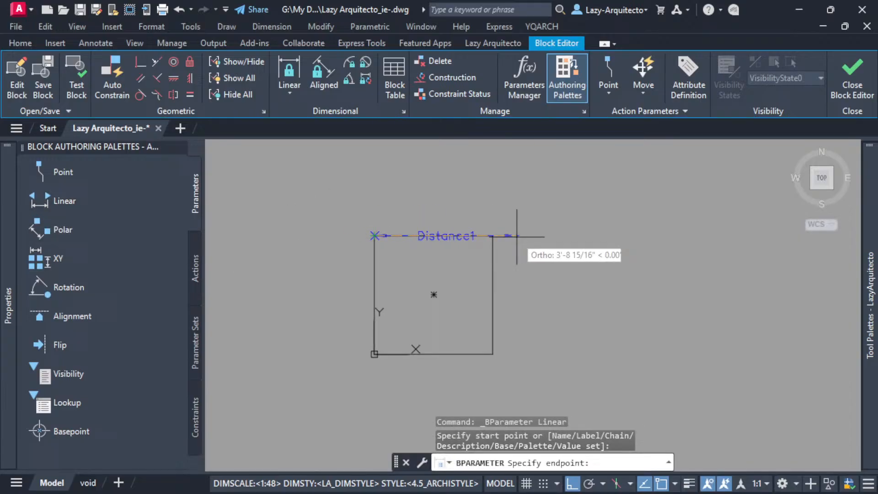
{"action": "left_click", "coordinate": [492, 236]}
{"action": "left_click", "coordinate": [480, 202]}
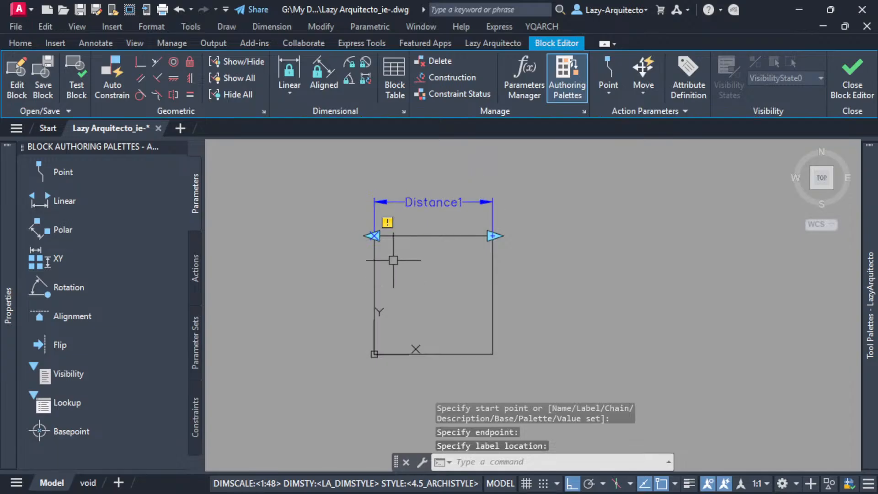
Add a vertical linear parameter along the square's right edge, and undo both linear parameters.
{"action": "left_click", "coordinate": [42, 197]}
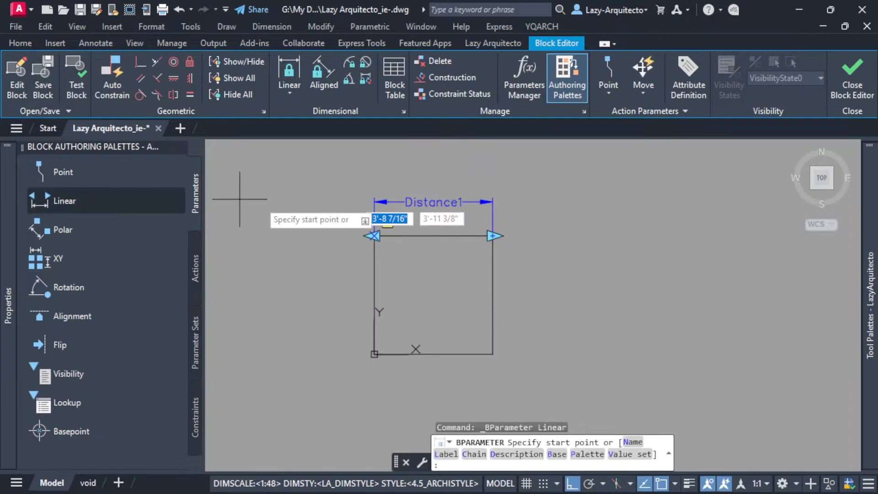
{"action": "left_click", "coordinate": [492, 353]}
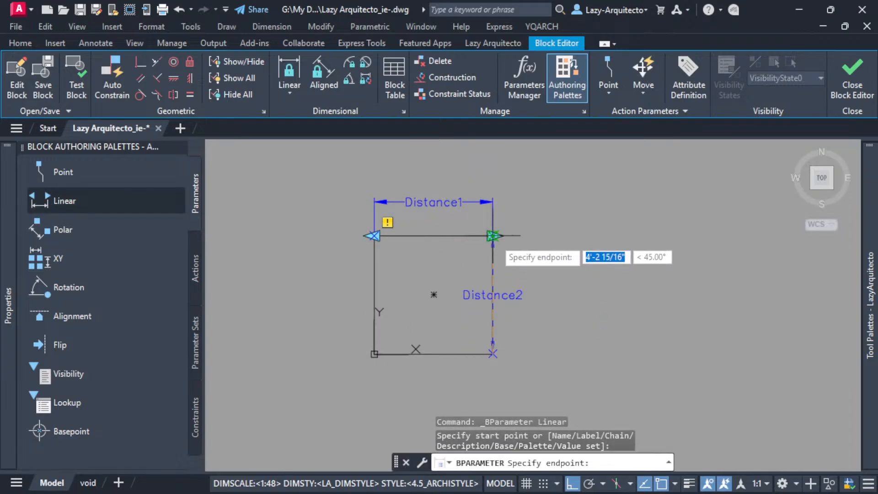
{"action": "left_click", "coordinate": [492, 235]}
{"action": "left_click", "coordinate": [553, 274]}
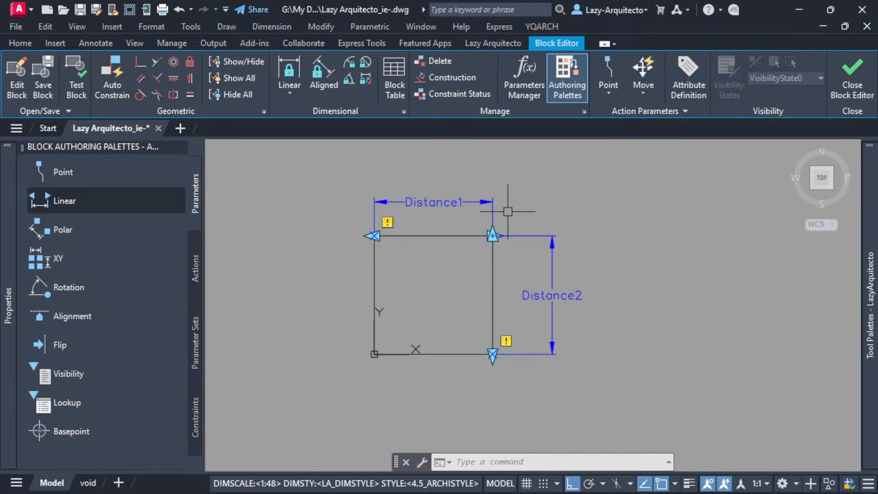
{"action": "key", "text": "ctrl+z"}
{"action": "key", "text": "ctrl+z"}
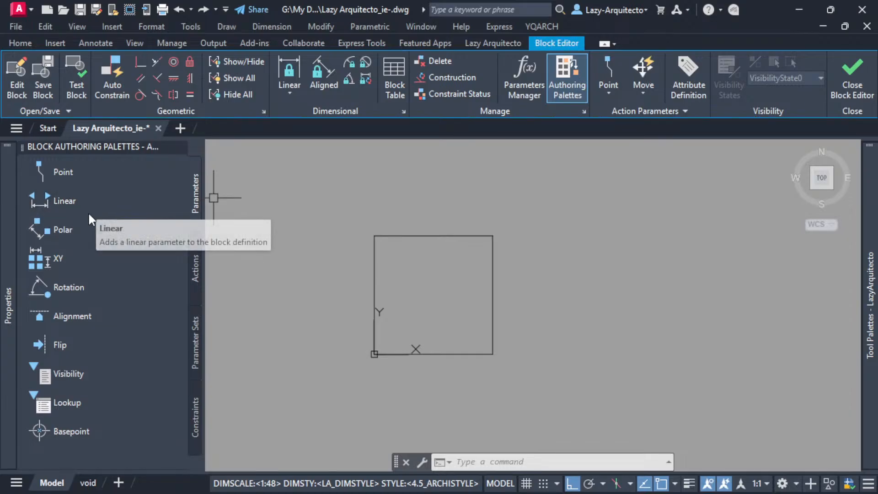
Add an XY parameter from the square's lower-left corner to its upper-right corner.
{"action": "left_click", "coordinate": [57, 258]}
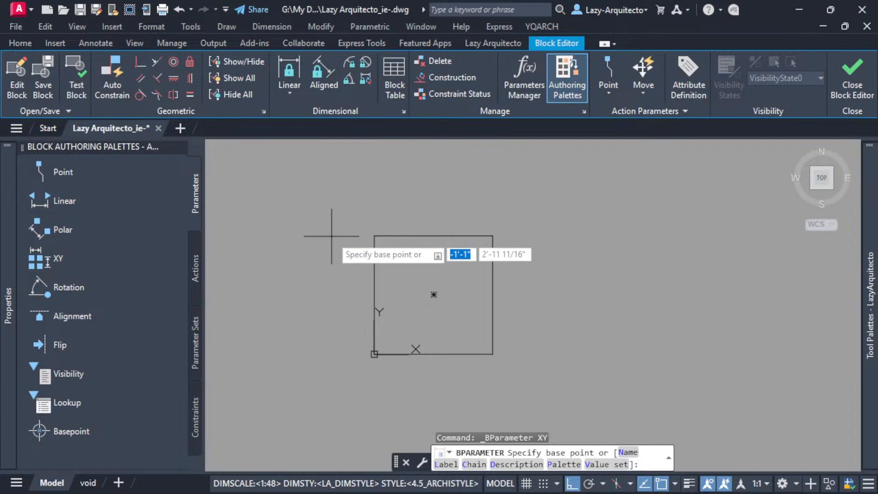
{"action": "left_click", "coordinate": [374, 354]}
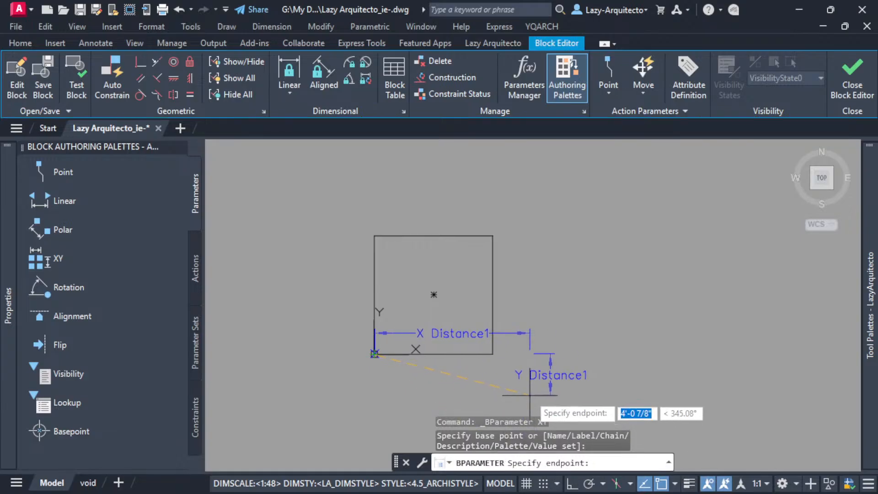
{"action": "left_click", "coordinate": [493, 355]}
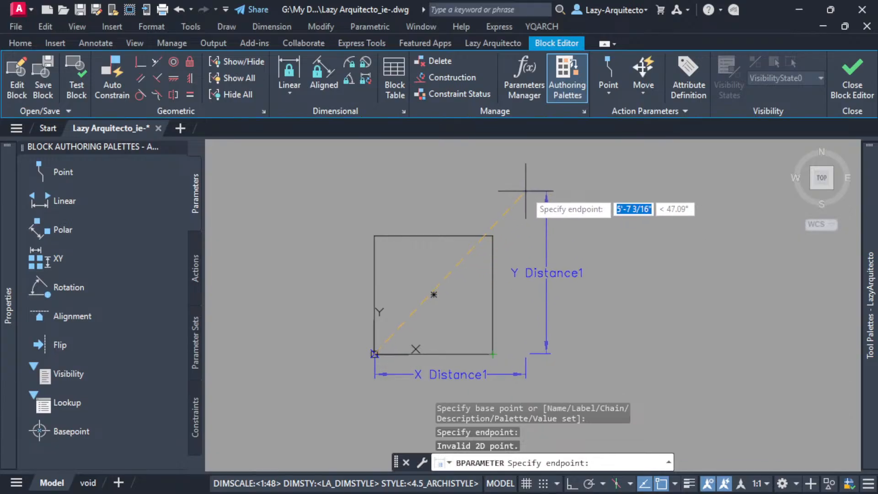
{"action": "left_click", "coordinate": [492, 236]}
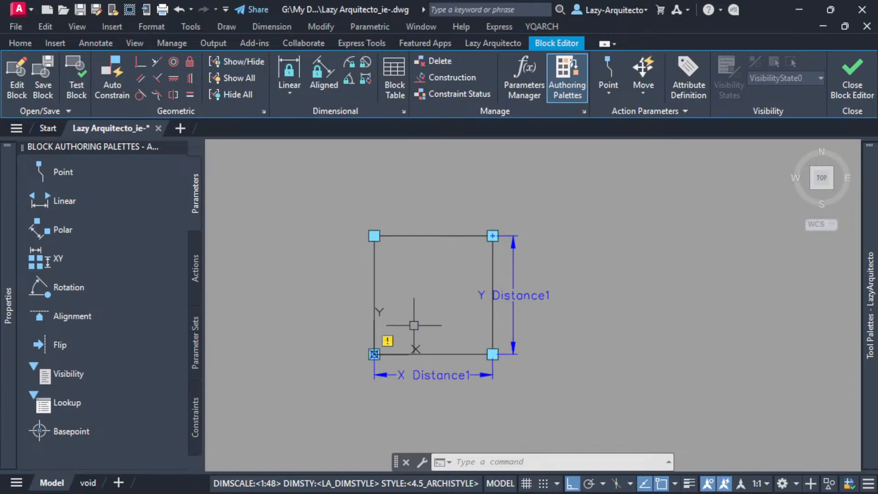
{"action": "left_click", "coordinate": [196, 256]}
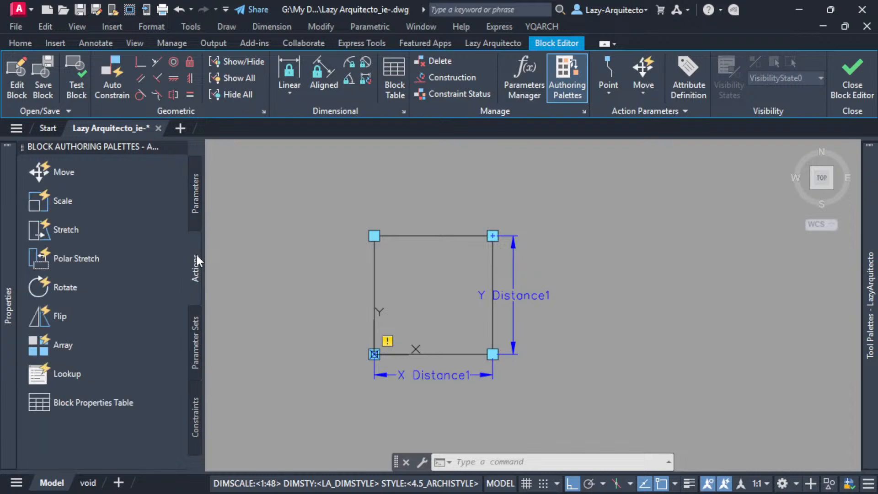
{"action": "left_click", "coordinate": [198, 201]}
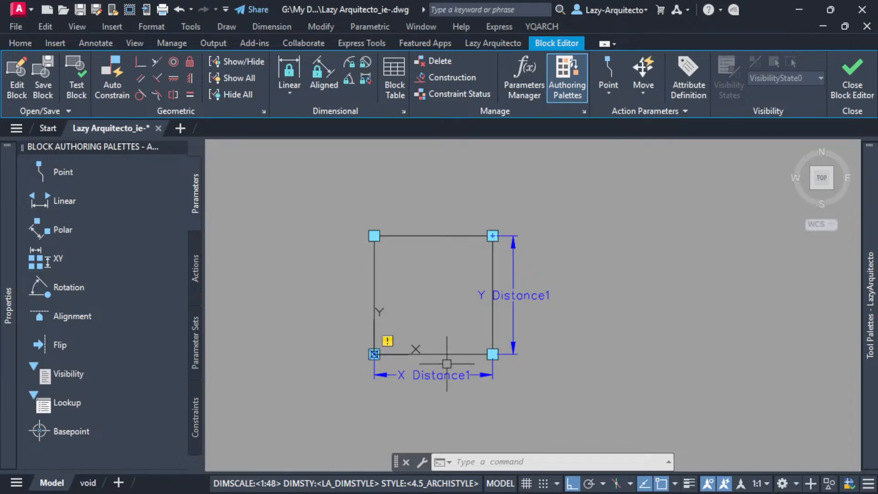
{"action": "type", "text": "l"}
{"action": "key", "text": "Return"}
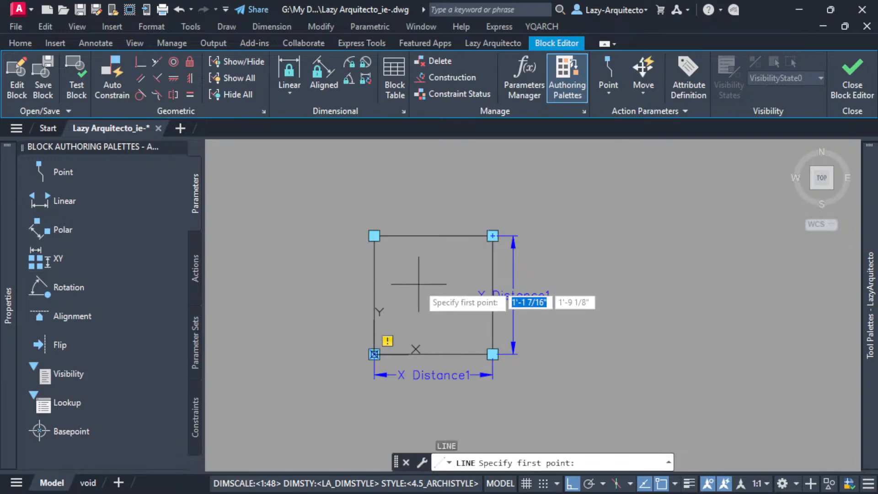
{"action": "left_click", "coordinate": [374, 236]}
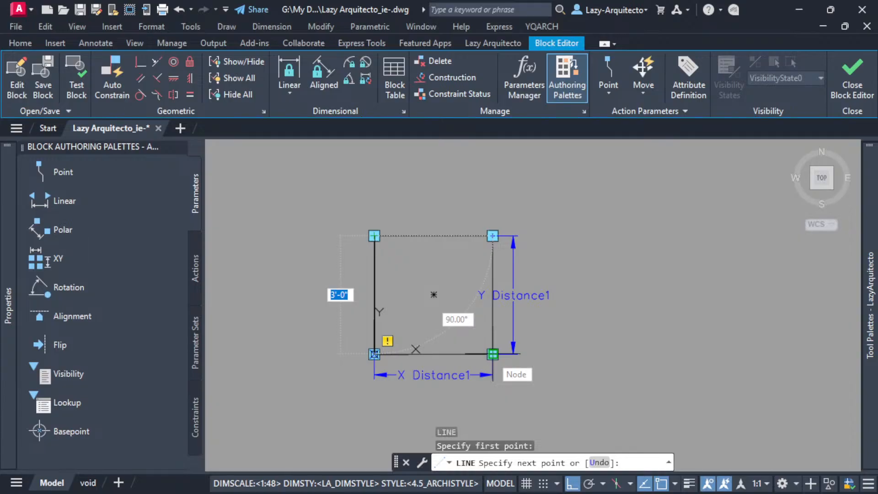
{"action": "key", "text": "F8"}
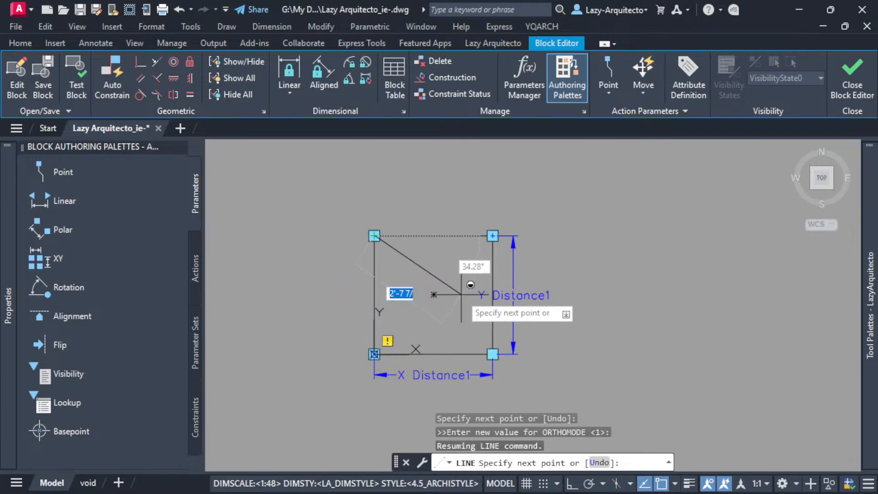
{"action": "key", "text": "Escape"}
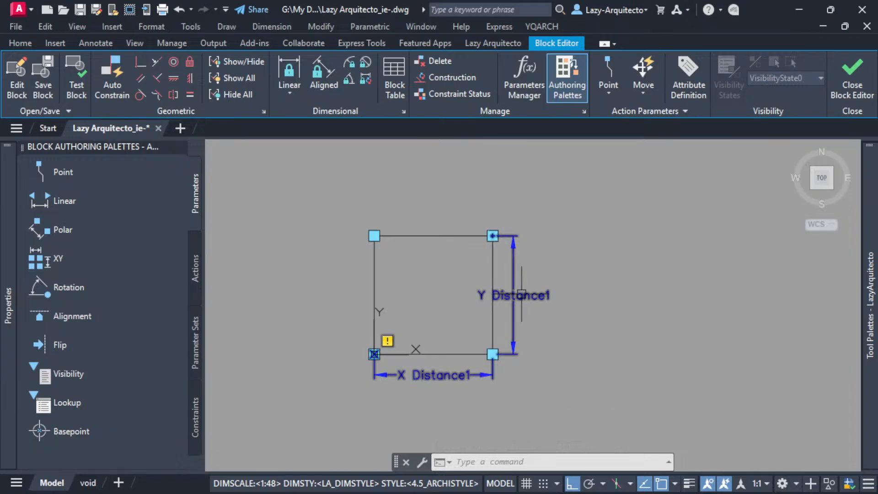
Set the XY parameter's grip display to 1 and clear the selection.
{"action": "key", "text": "ctrl+a"}
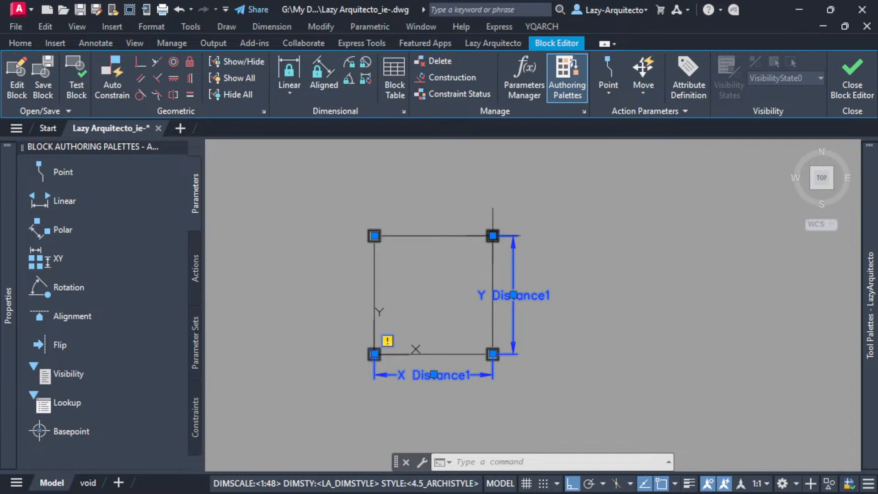
{"action": "right_click", "coordinate": [514, 237]}
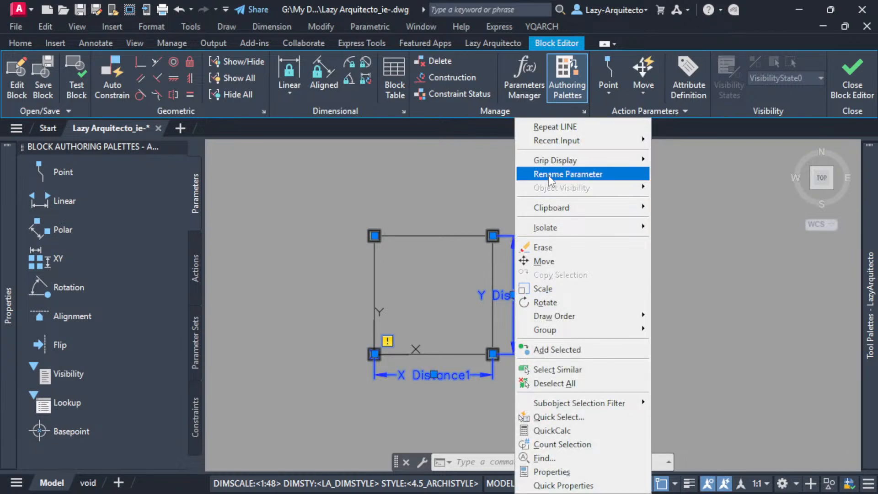
{"action": "mouse_move", "coordinate": [557, 163]}
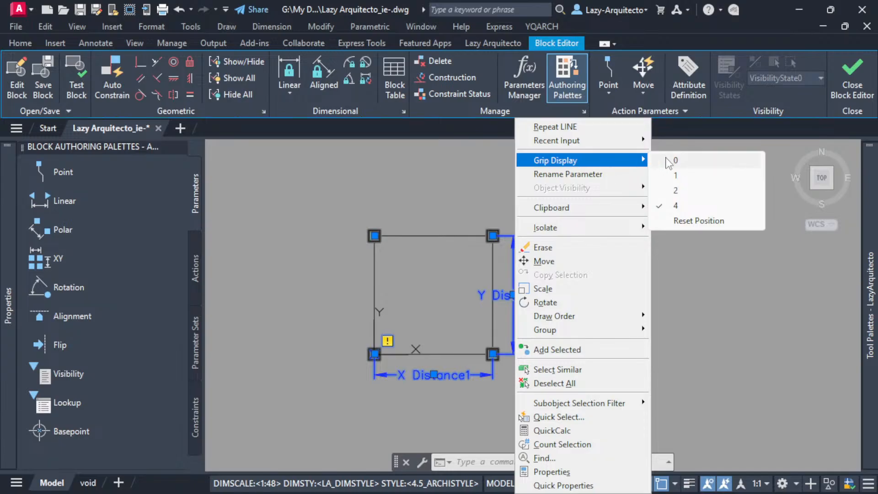
{"action": "left_click", "coordinate": [681, 175]}
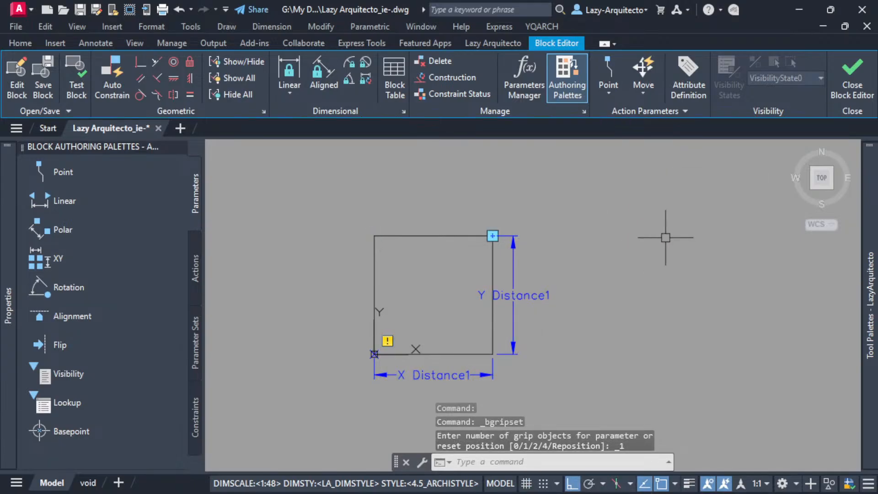
{"action": "key", "text": "Escape"}
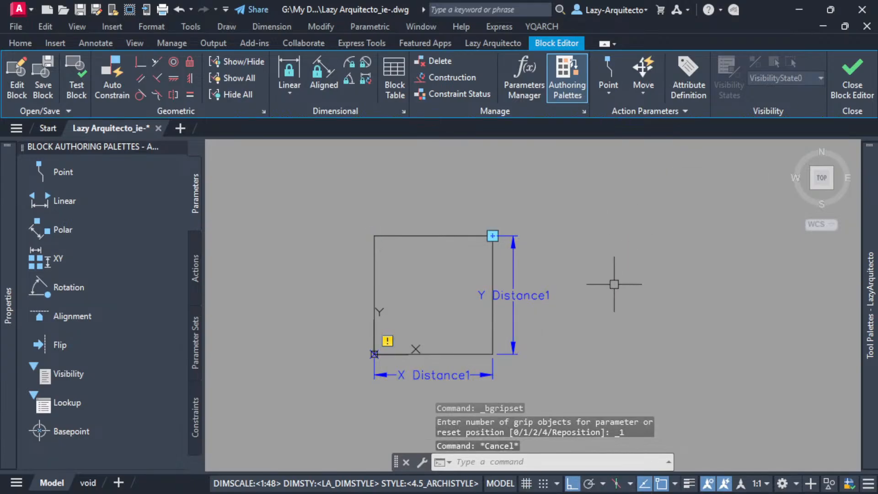
Set Chain Actions to Yes in the XY parameter's properties.
{"action": "left_click", "coordinate": [493, 234]}
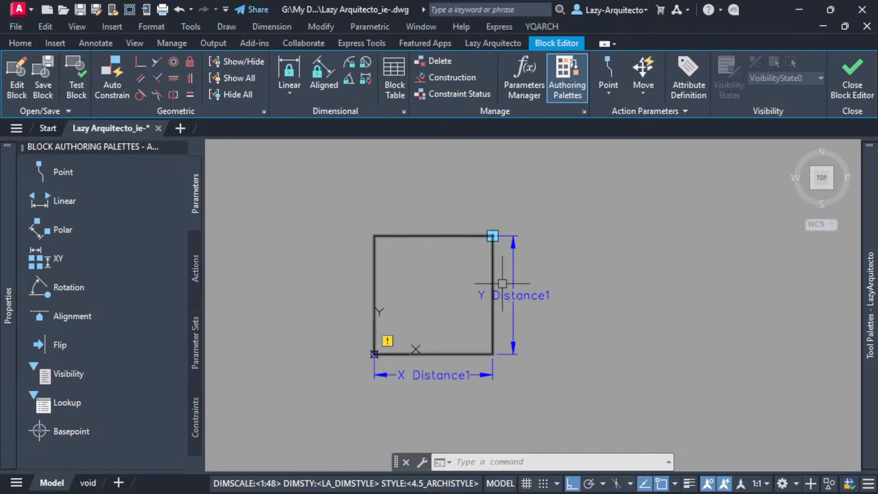
{"action": "left_click", "coordinate": [518, 295]}
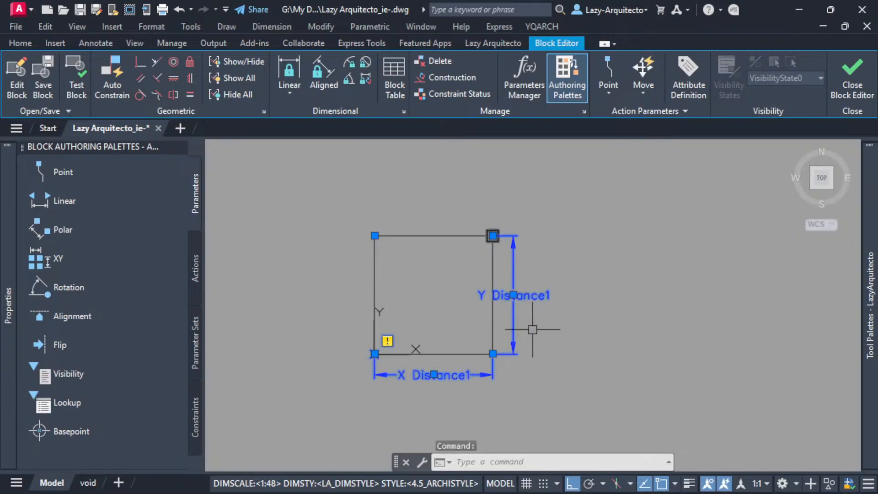
{"action": "mouse_move", "coordinate": [8, 298]}
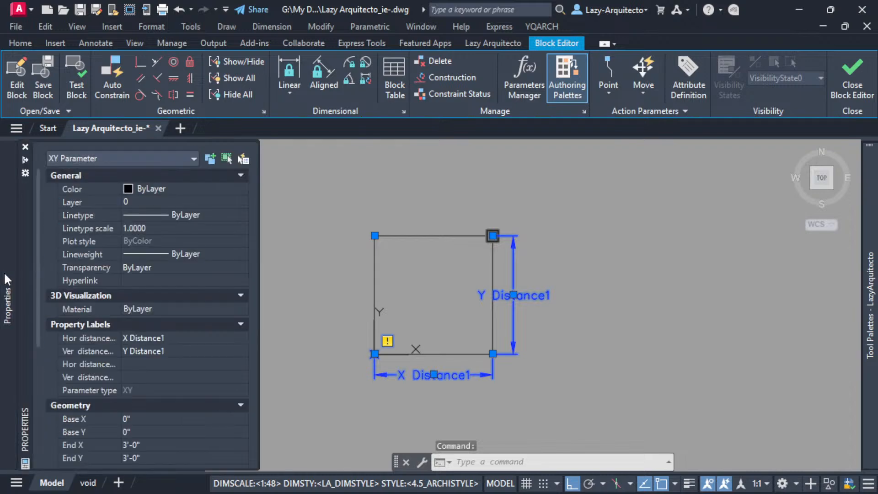
{"action": "scroll", "coordinate": [101, 319], "scroll_direction": "down", "scroll_amount": 5}
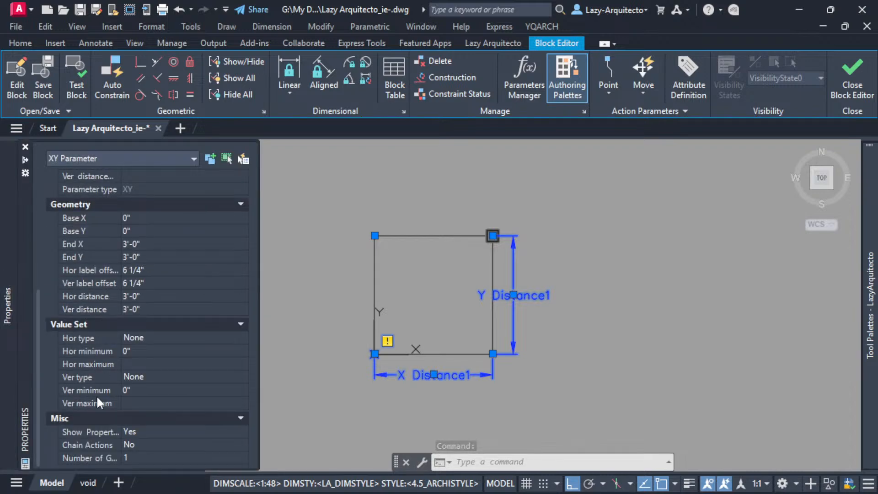
{"action": "left_click", "coordinate": [140, 446]}
{"action": "left_click", "coordinate": [141, 446]}
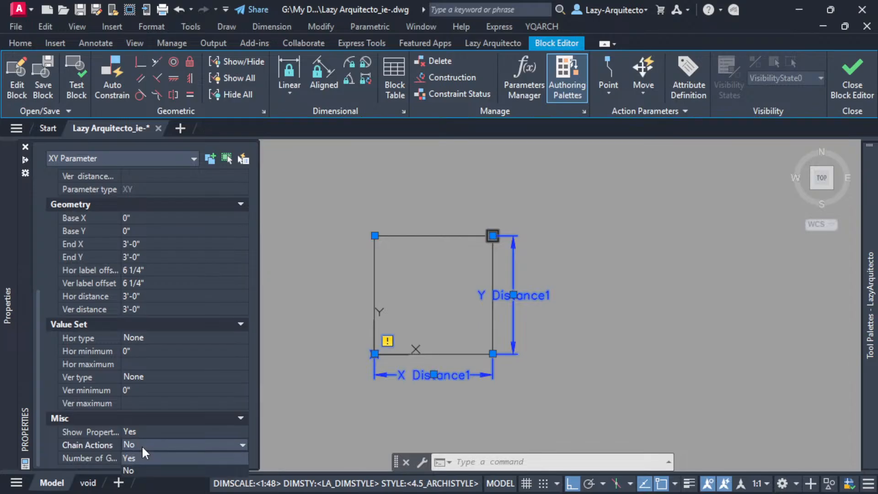
{"action": "left_click", "coordinate": [144, 456]}
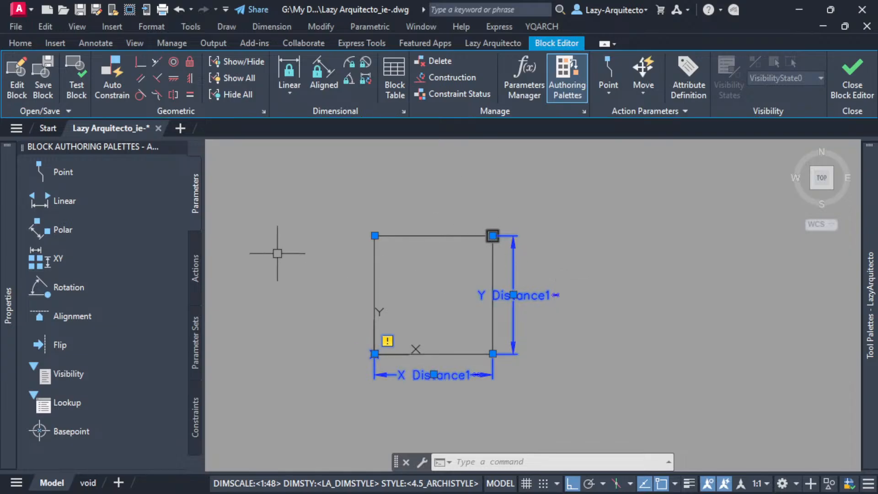
Add a Stretch action to the XY parameter's upper-right point, framing that corner and choosing the square and parameter as the objects to stretch.
{"action": "left_click", "coordinate": [196, 263]}
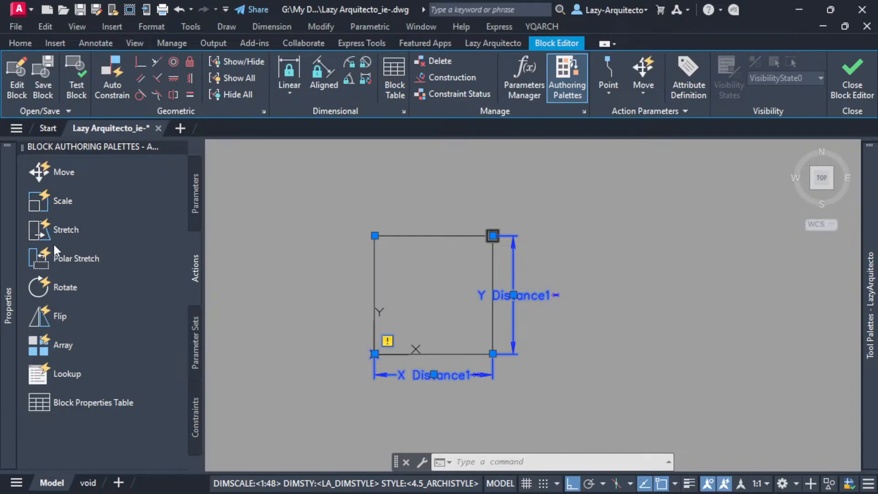
{"action": "left_click", "coordinate": [85, 227]}
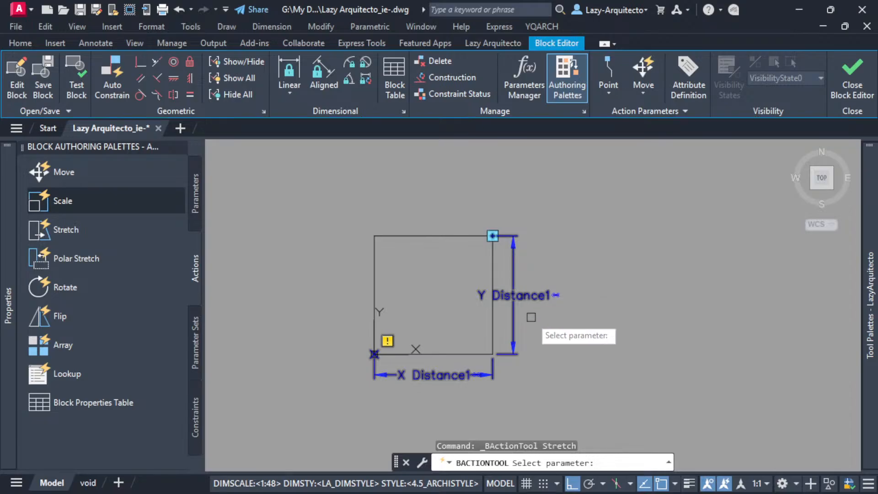
{"action": "left_click", "coordinate": [529, 295]}
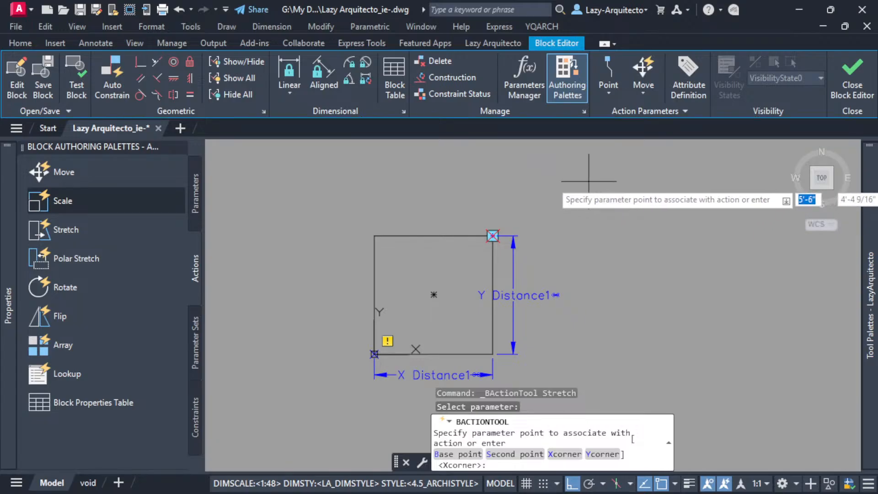
{"action": "left_click", "coordinate": [491, 236]}
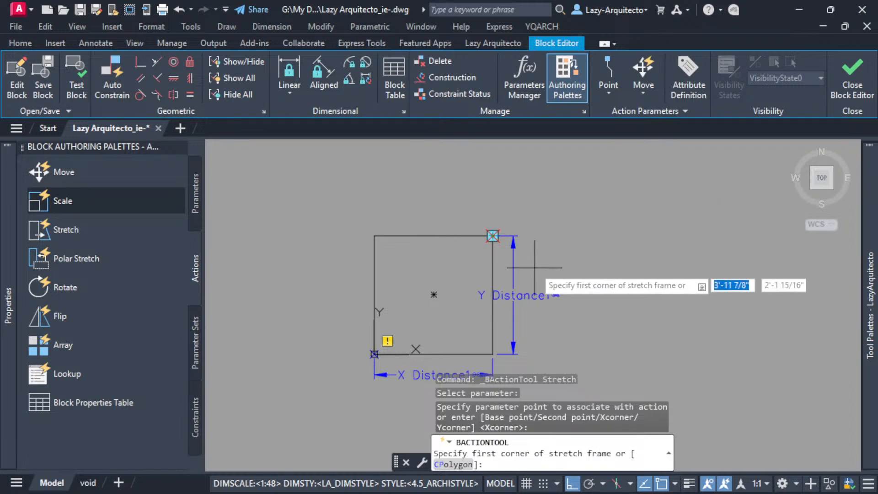
{"action": "left_click", "coordinate": [557, 271]}
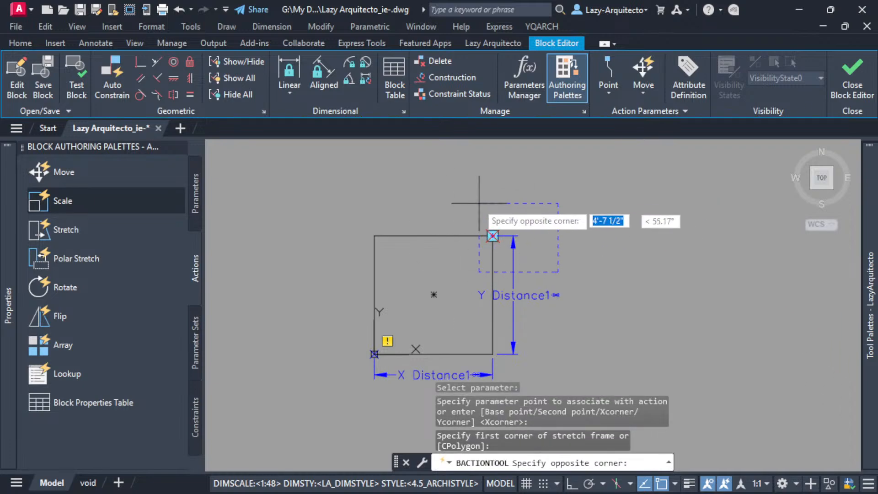
{"action": "left_click", "coordinate": [424, 177]}
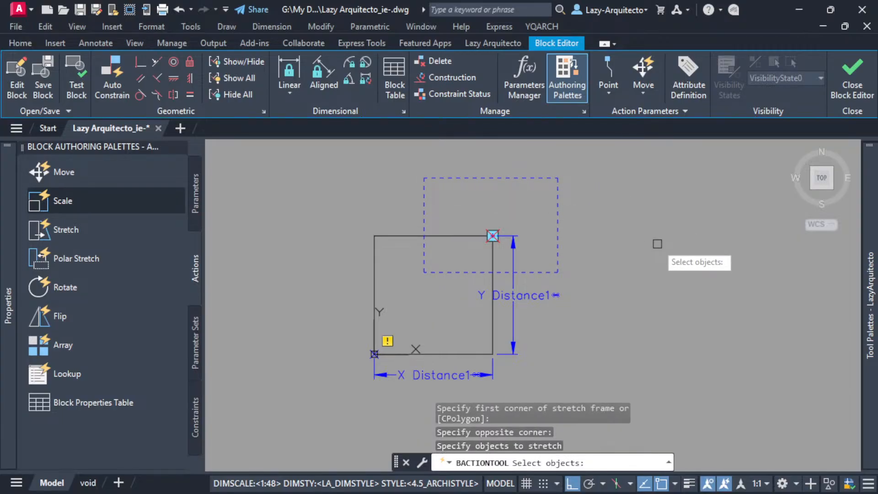
{"action": "left_click", "coordinate": [533, 258]}
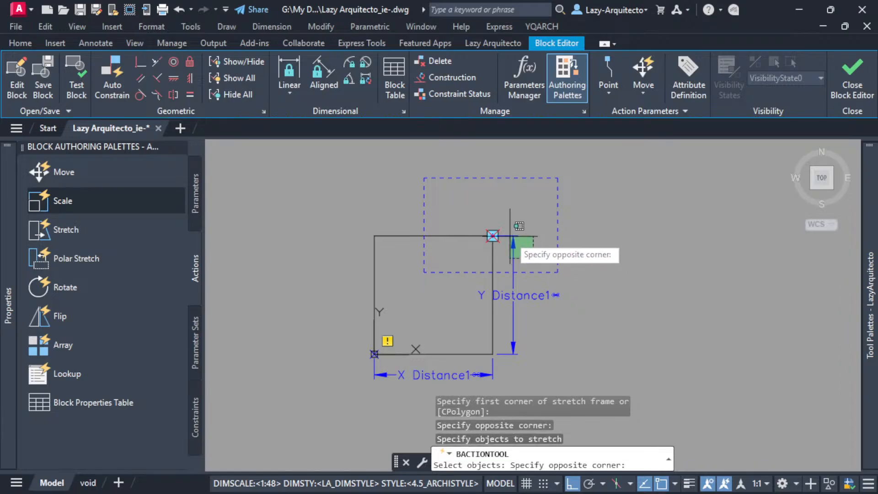
{"action": "left_click", "coordinate": [448, 201]}
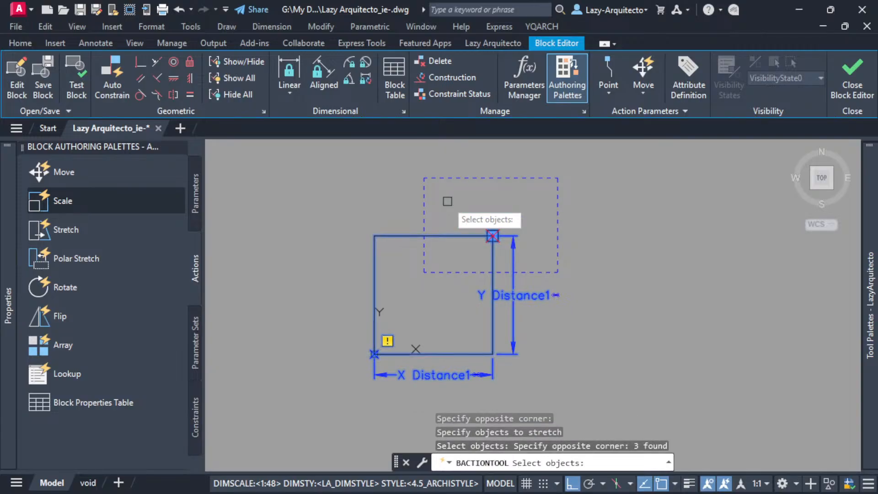
{"action": "key", "text": "Return"}
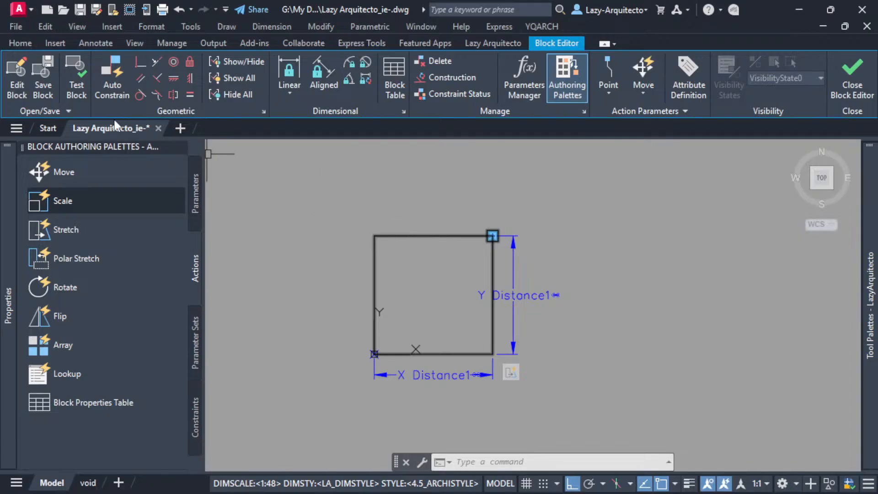
Open the block in the test window and stretch its upper-right grip straight up.
{"action": "left_click", "coordinate": [77, 94]}
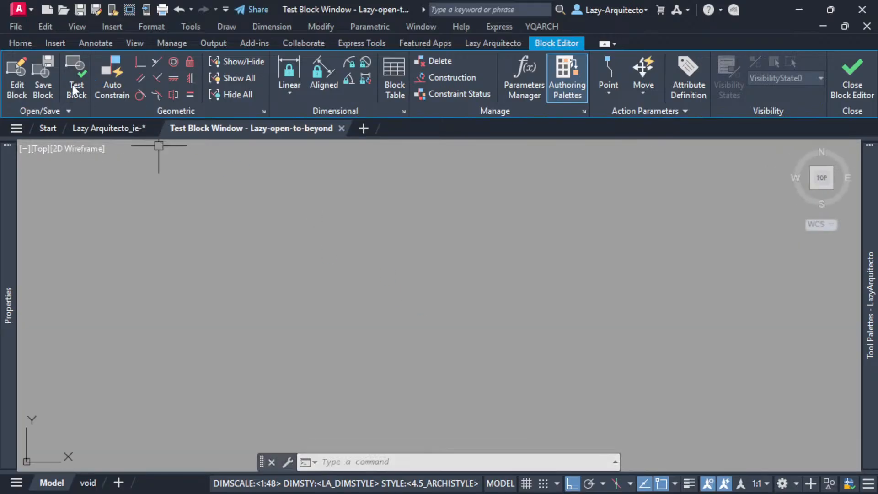
{"action": "middle_click", "coordinate": [329, 267]}
{"action": "middle_click", "coordinate": [329, 267]}
{"action": "scroll", "coordinate": [333, 270], "scroll_direction": "down", "scroll_amount": 3}
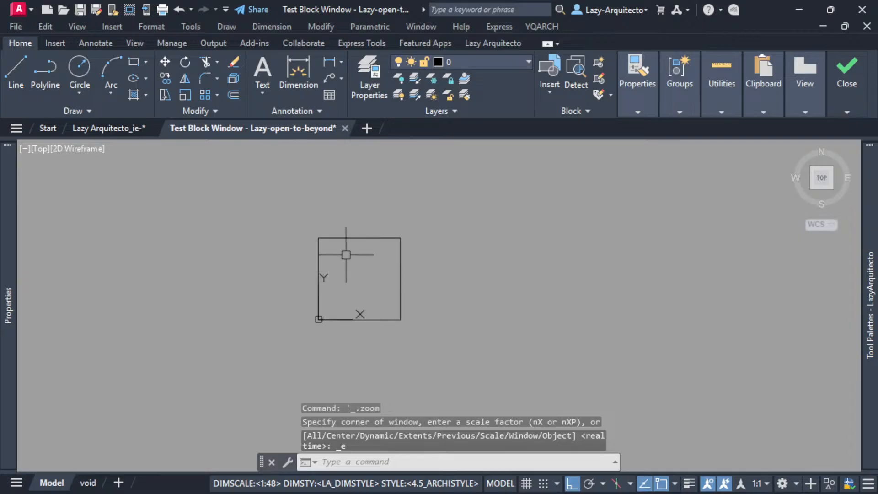
{"action": "left_click", "coordinate": [361, 239]}
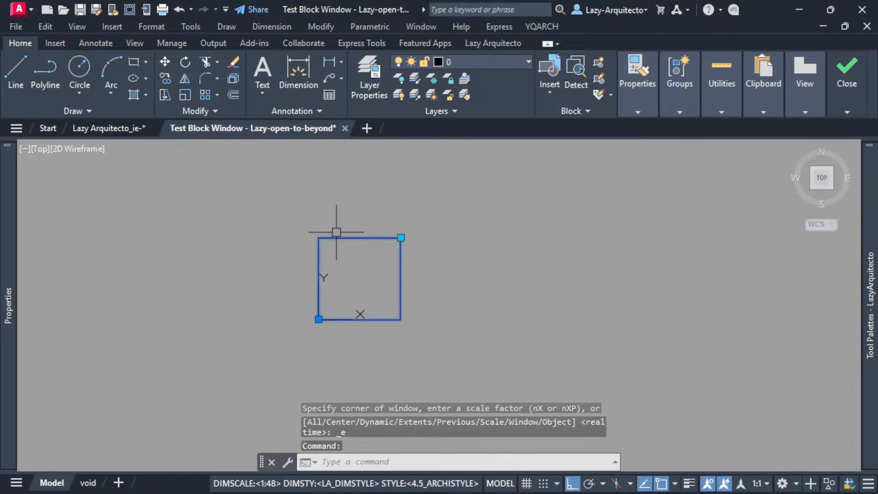
{"action": "scroll", "coordinate": [345, 224], "scroll_direction": "up", "scroll_amount": 3}
{"action": "scroll", "coordinate": [366, 233], "scroll_direction": "down", "scroll_amount": 3}
{"action": "left_click", "coordinate": [410, 241]}
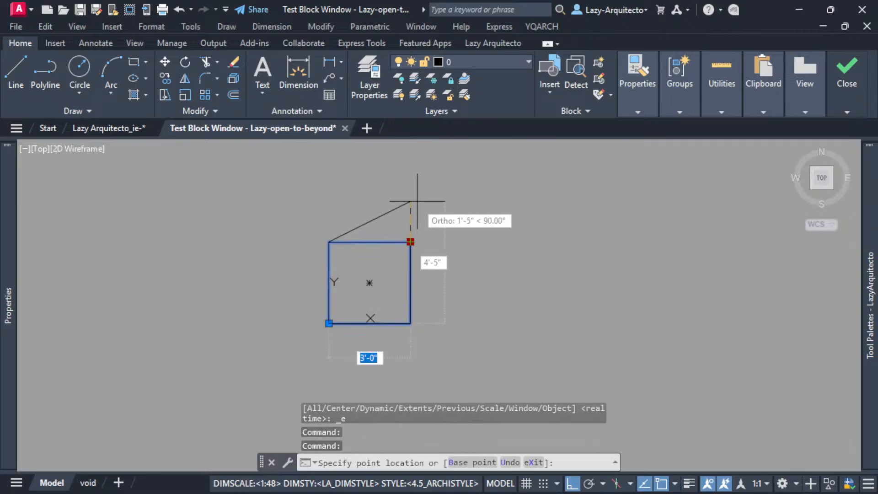
{"action": "left_click", "coordinate": [410, 182]}
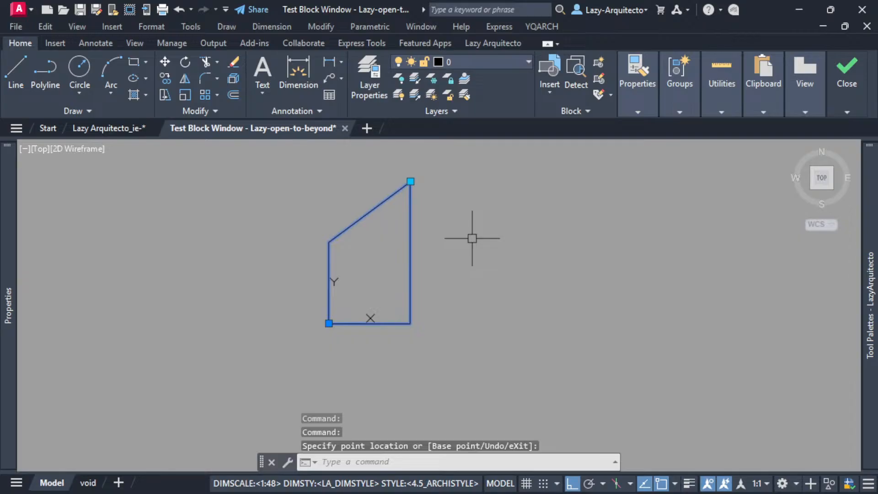
Test the upper-right grip along the orthogonal axes by stretching it right, down and back left.
{"action": "left_click", "coordinate": [410, 181]}
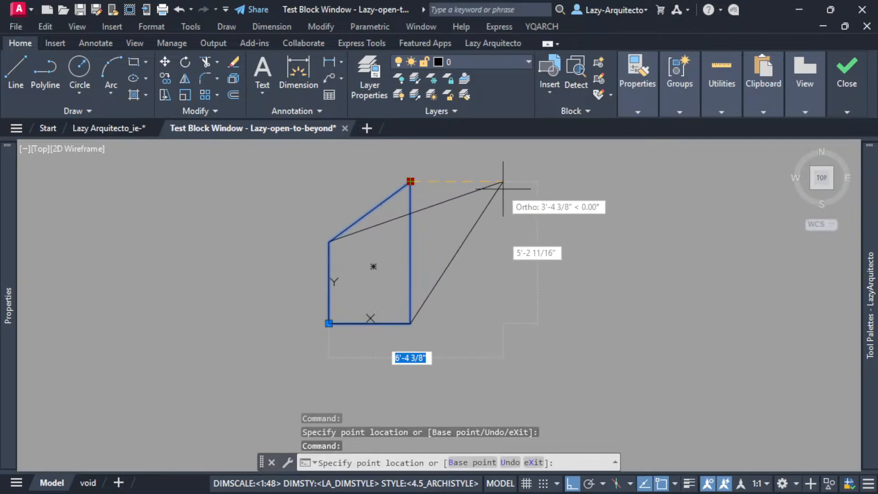
{"action": "left_click", "coordinate": [506, 181]}
{"action": "left_click", "coordinate": [506, 181]}
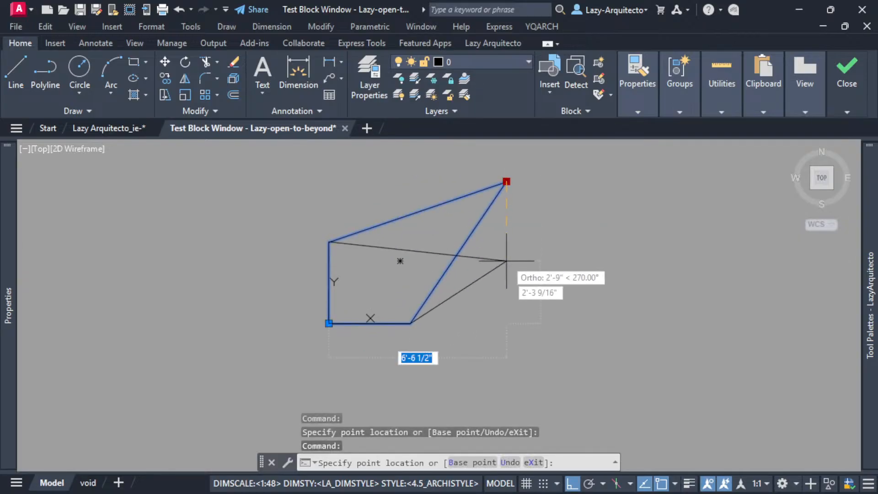
{"action": "left_click", "coordinate": [506, 297]}
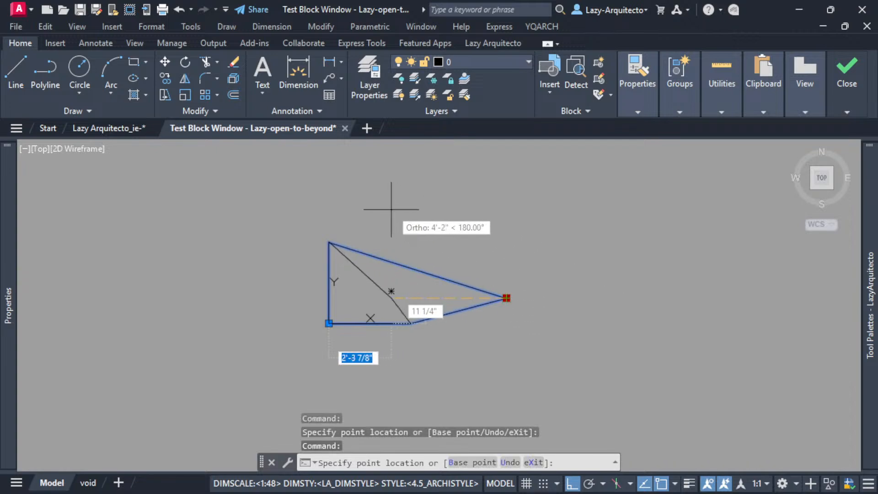
{"action": "left_click", "coordinate": [415, 256]}
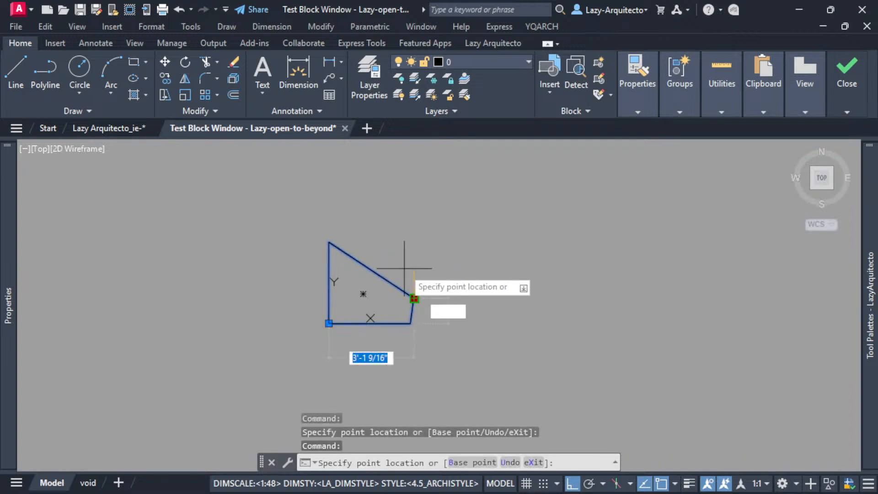
Stretch the upper-right grip to several off-axis positions with Ortho overridden, ending farther up and right.
{"action": "key", "text": "F8"}
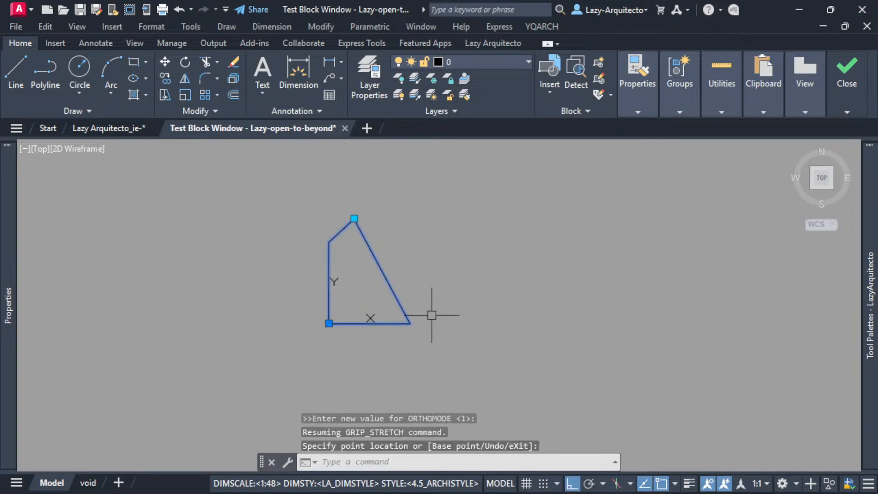
{"action": "left_click", "coordinate": [354, 218]}
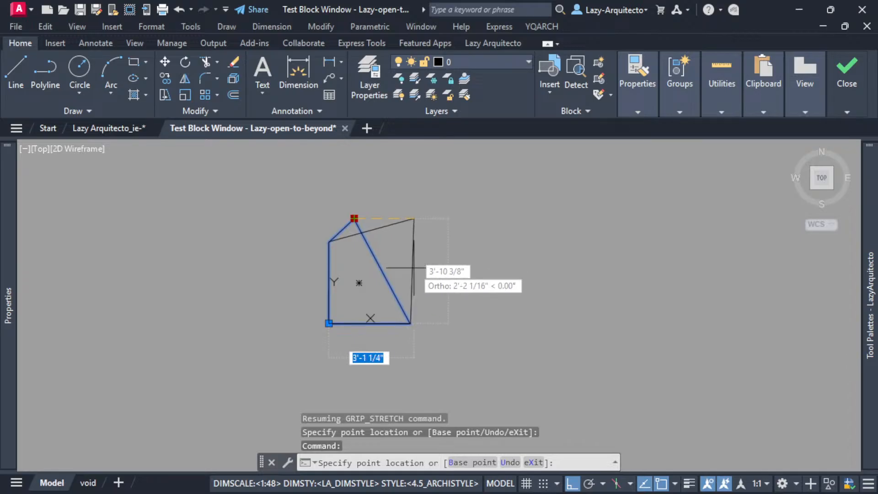
{"action": "key", "text": "F8"}
{"action": "left_click", "coordinate": [416, 263]}
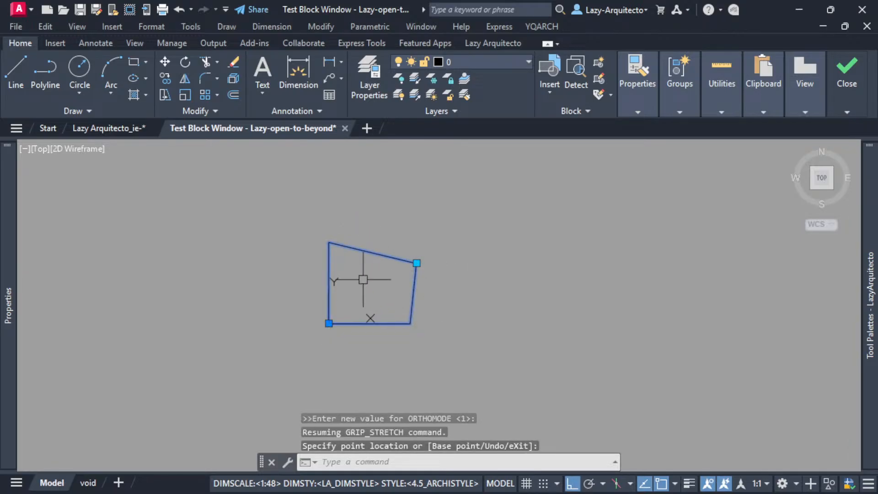
{"action": "left_click", "coordinate": [416, 263]}
{"action": "key", "text": "F8"}
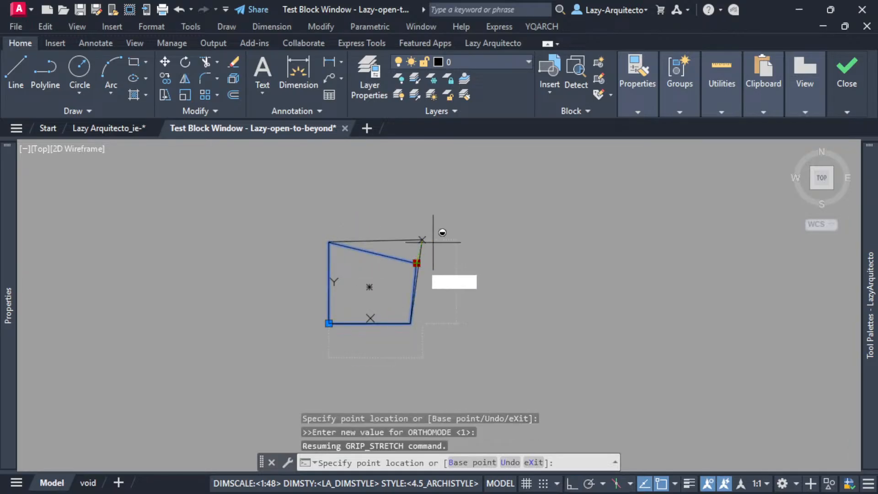
{"action": "left_click", "coordinate": [464, 211]}
{"action": "key", "text": "F8"}
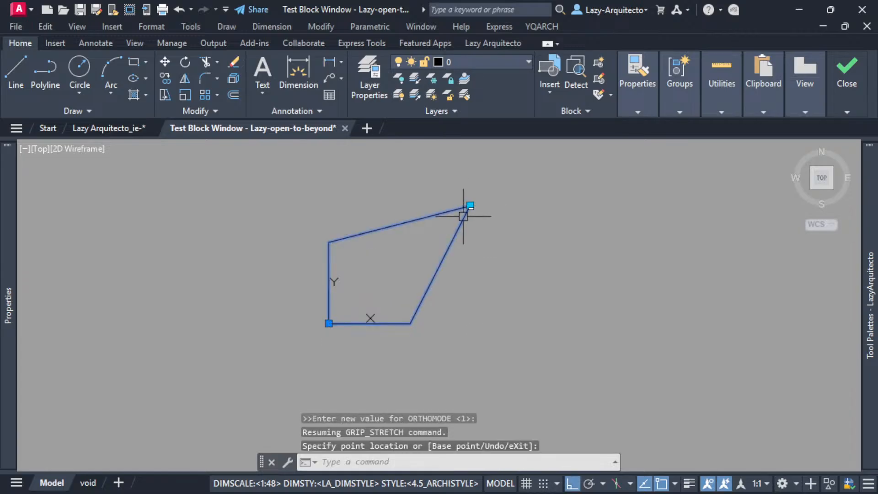
Stretch the upper-right grip left, down, up and right with Ortho on, and close the test block window.
{"action": "left_click", "coordinate": [470, 205]}
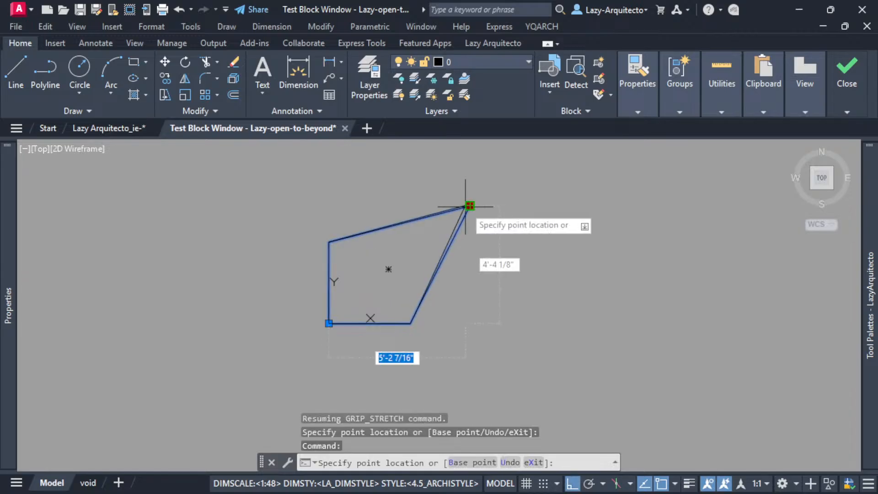
{"action": "left_click", "coordinate": [410, 200]}
{"action": "left_click", "coordinate": [410, 204]}
{"action": "left_click", "coordinate": [430, 250]}
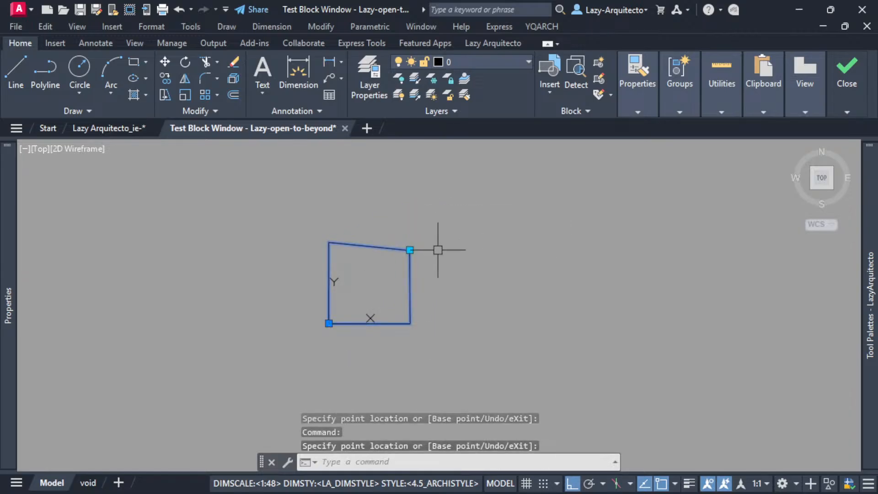
{"action": "left_click", "coordinate": [410, 250]}
{"action": "left_click", "coordinate": [409, 194]}
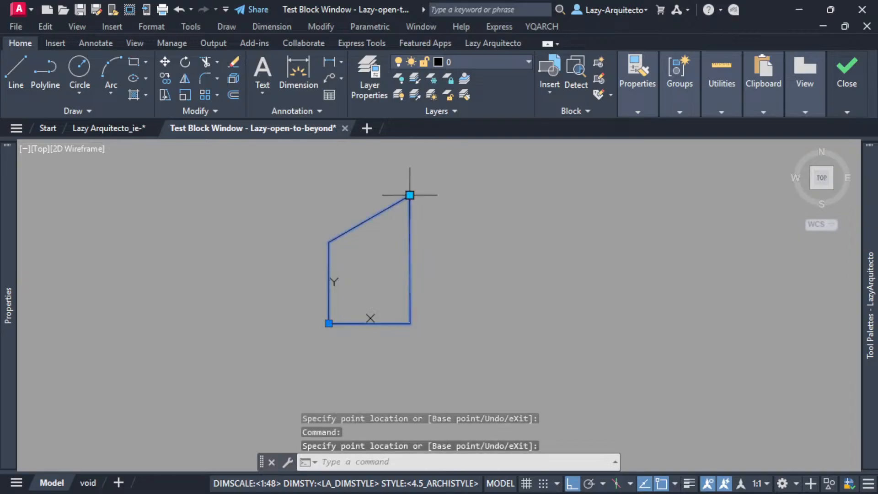
{"action": "left_click", "coordinate": [410, 194]}
{"action": "left_click", "coordinate": [463, 196]}
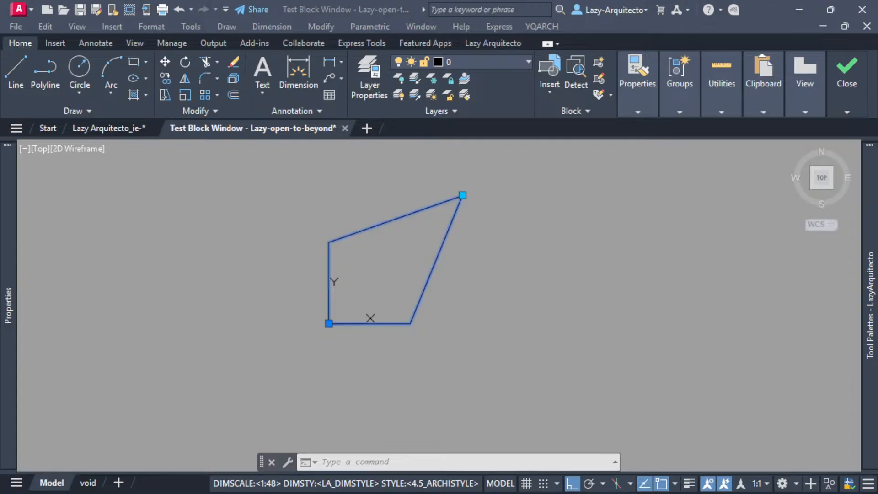
{"action": "mouse_move", "coordinate": [852, 75]}
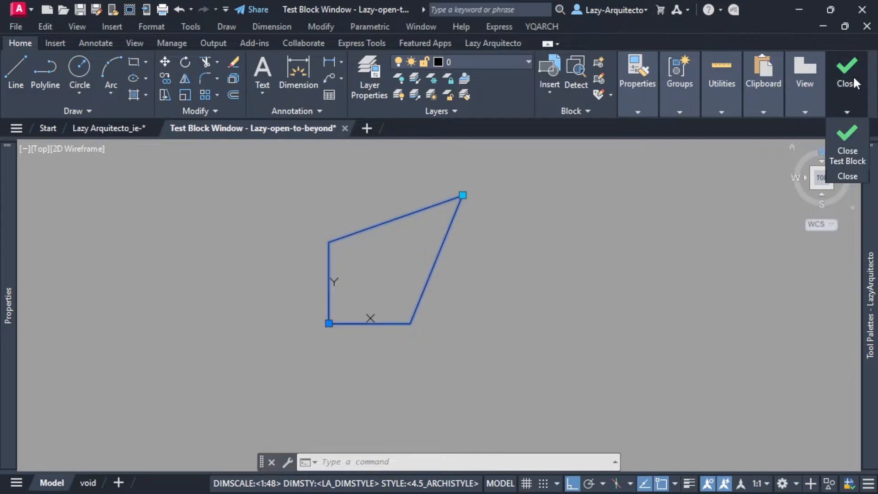
{"action": "left_click", "coordinate": [848, 146]}
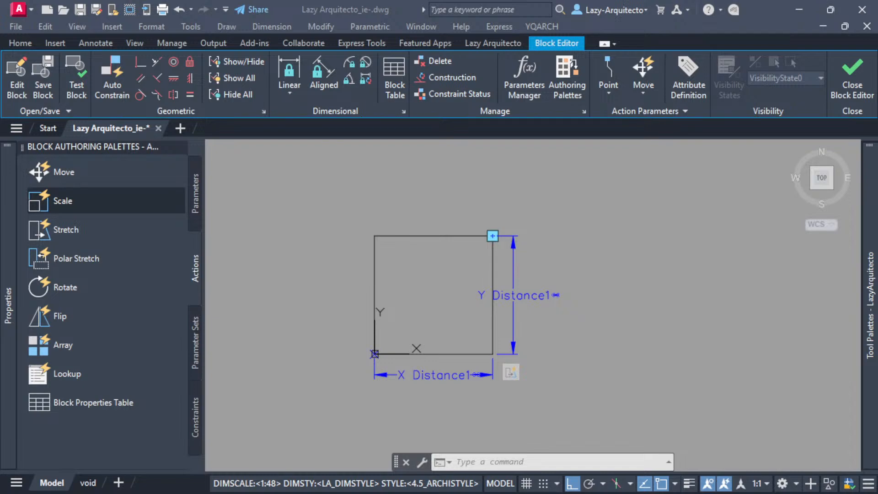
Apply a Perpendicular constraint between the square's left edge and its top edge.
{"action": "left_click", "coordinate": [466, 189]}
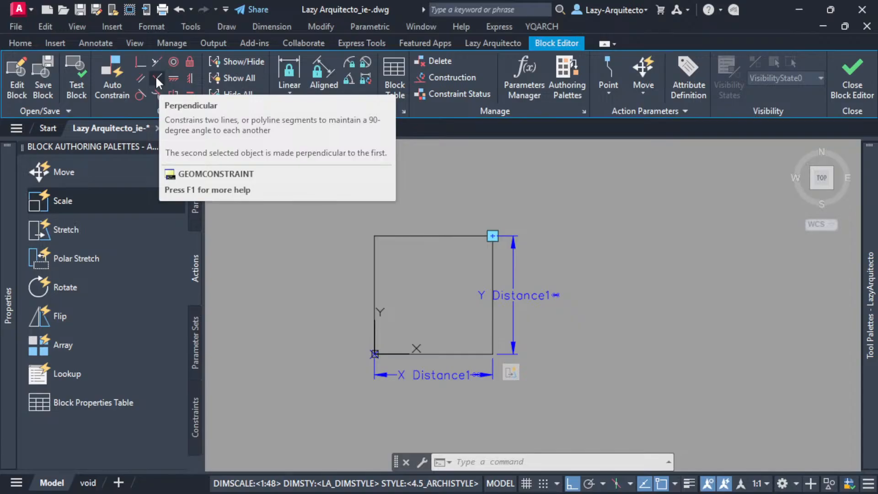
{"action": "left_click", "coordinate": [157, 79]}
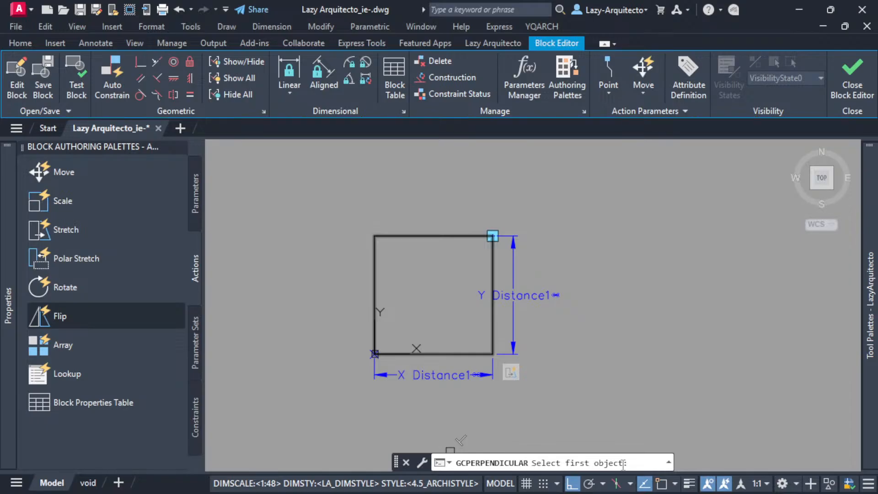
{"action": "left_click", "coordinate": [374, 249]}
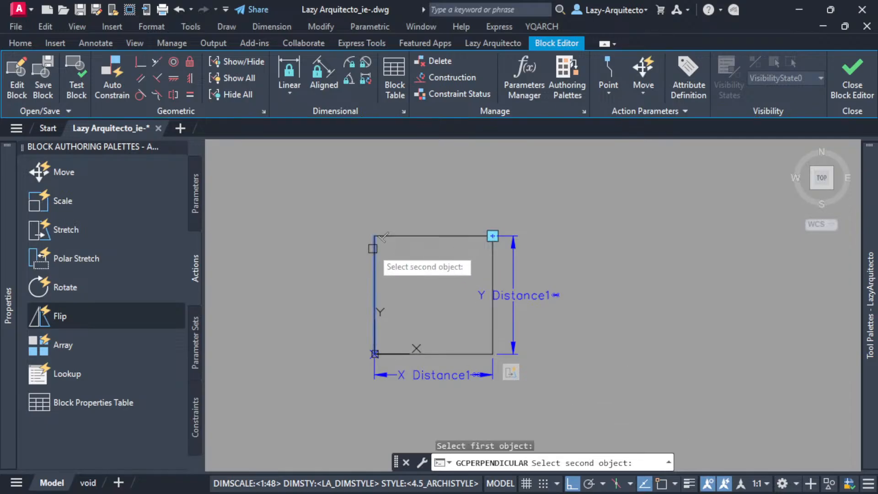
{"action": "left_click", "coordinate": [397, 236]}
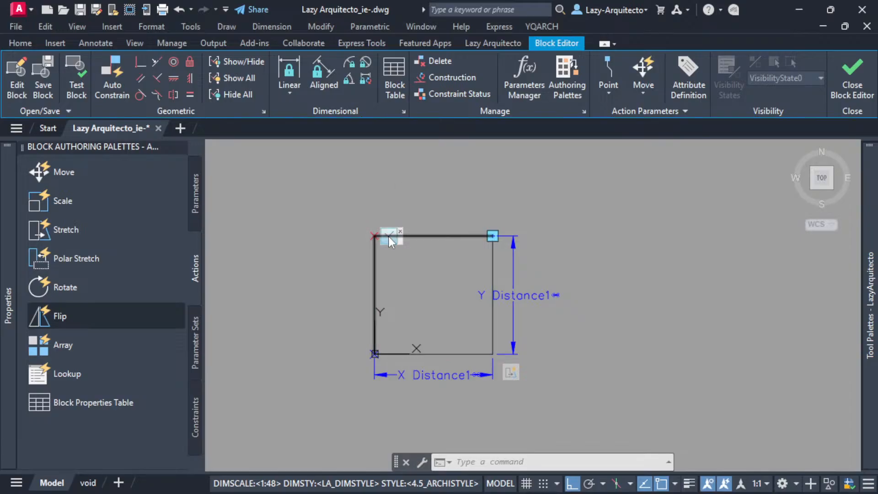
Open the block in a test window and stretch its upper-right grip up, then right, with Ortho on.
{"action": "left_click", "coordinate": [77, 87]}
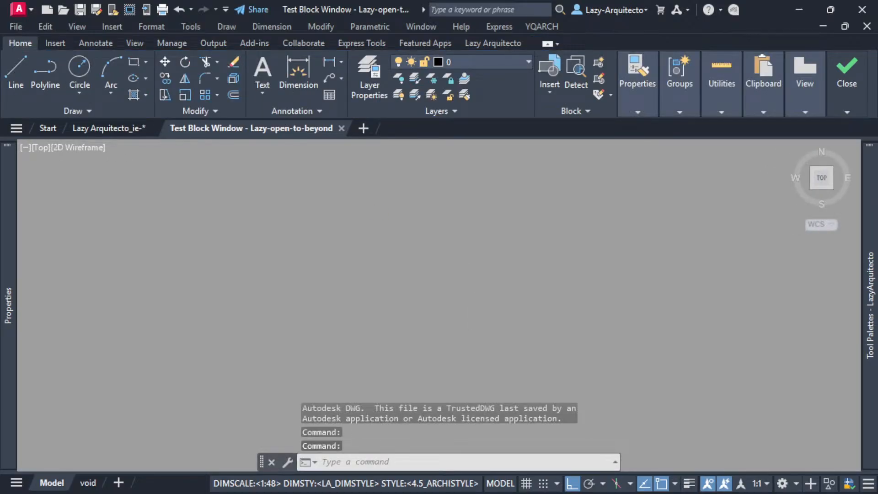
{"action": "middle_click", "coordinate": [469, 301]}
{"action": "middle_click", "coordinate": [469, 301]}
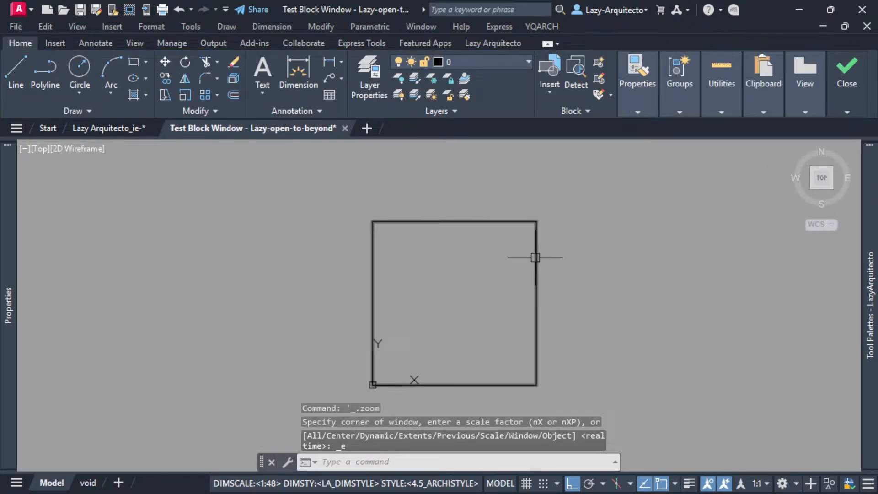
{"action": "left_click", "coordinate": [535, 257]}
{"action": "scroll", "coordinate": [454, 294], "scroll_direction": "down", "scroll_amount": 3}
{"action": "left_click", "coordinate": [495, 258]}
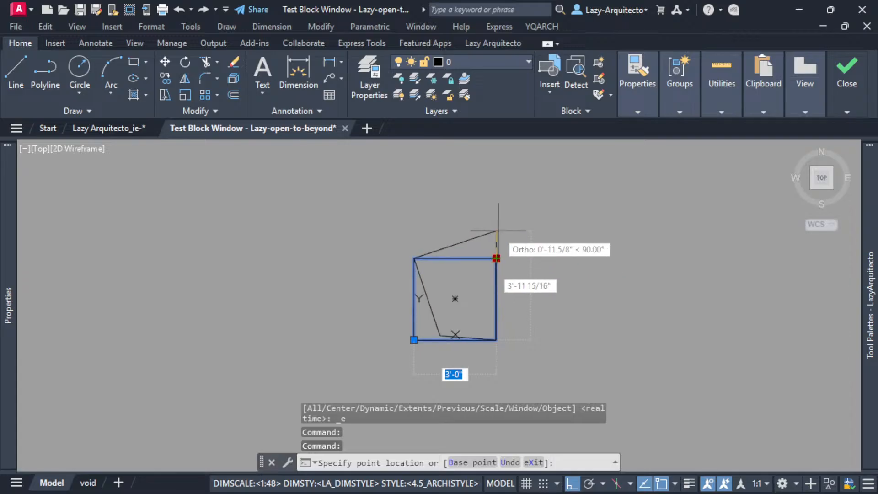
{"action": "left_click", "coordinate": [498, 215]}
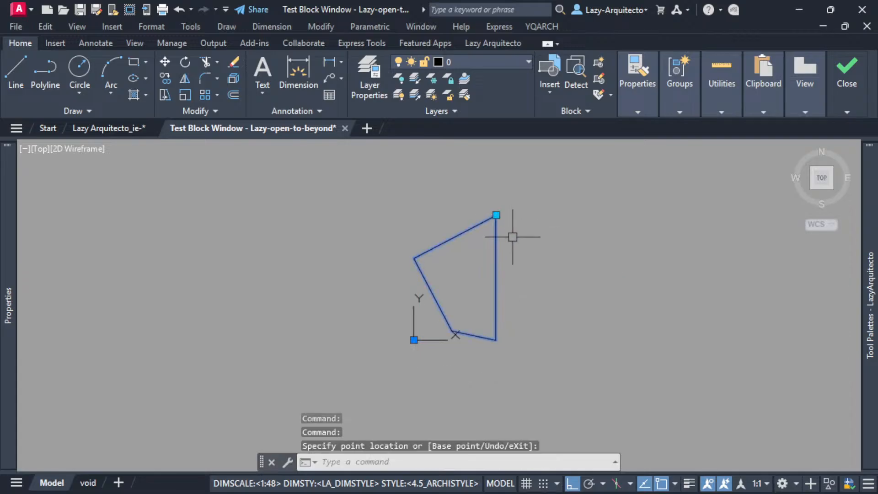
{"action": "left_click", "coordinate": [497, 215]}
{"action": "left_click", "coordinate": [566, 250]}
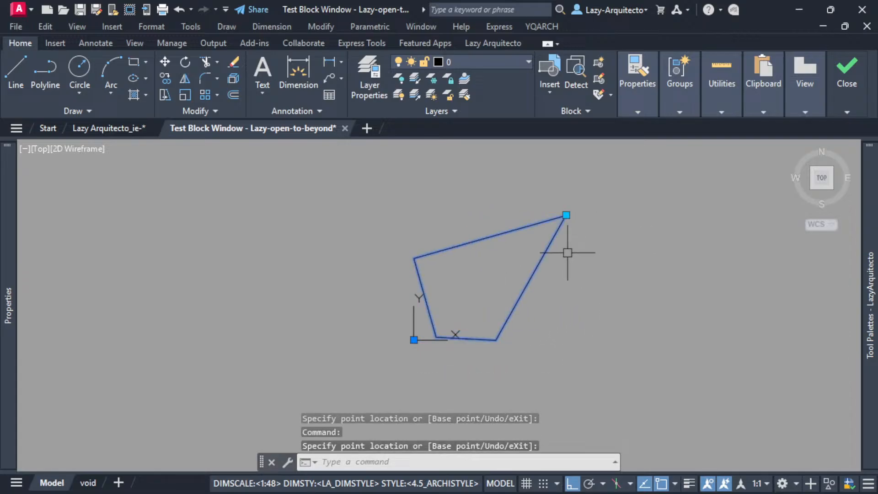
Stretch the upper-right grip down, up and down again, and close the test block window.
{"action": "left_click", "coordinate": [566, 215]}
{"action": "left_click", "coordinate": [566, 268]}
{"action": "left_click", "coordinate": [566, 268]}
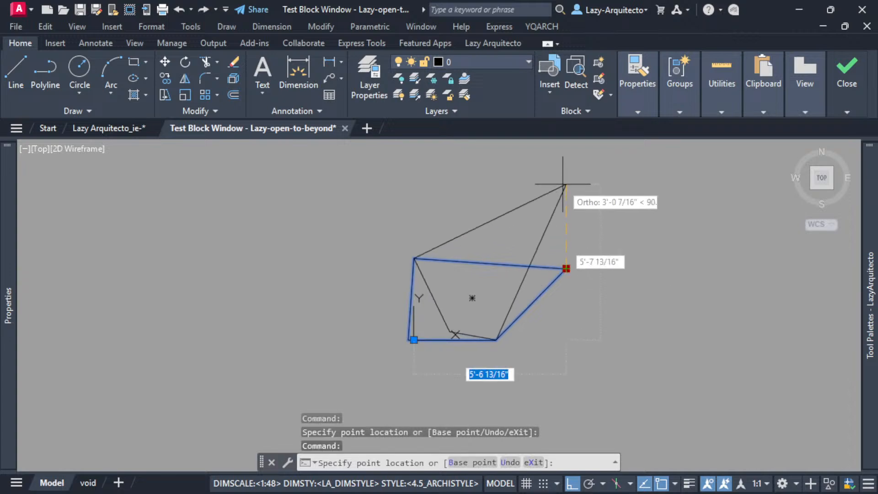
{"action": "left_click", "coordinate": [566, 166]}
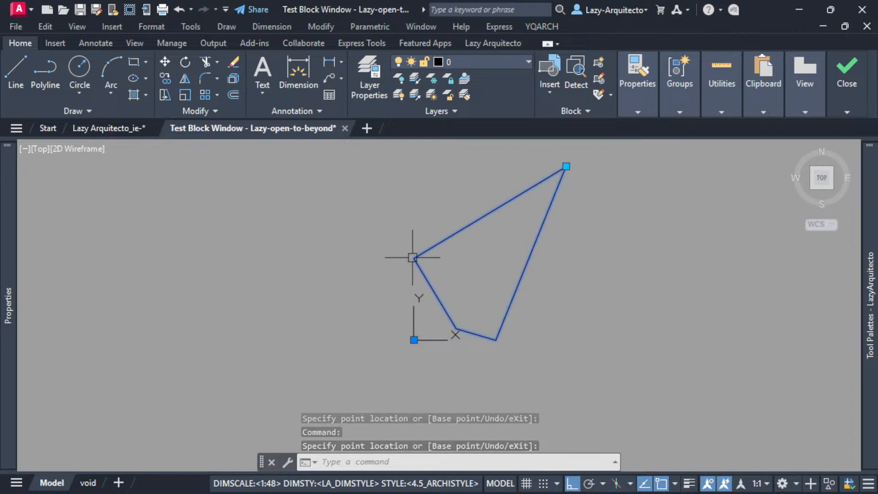
{"action": "left_click", "coordinate": [566, 167]}
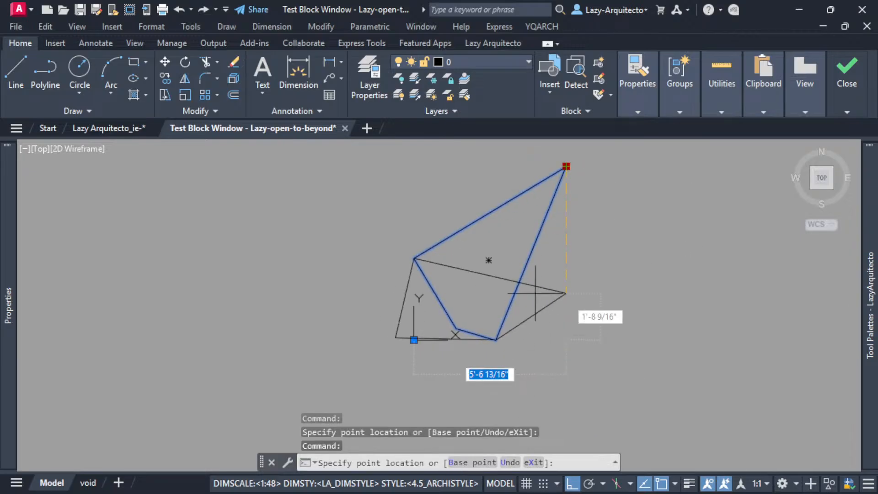
{"action": "left_click", "coordinate": [536, 320]}
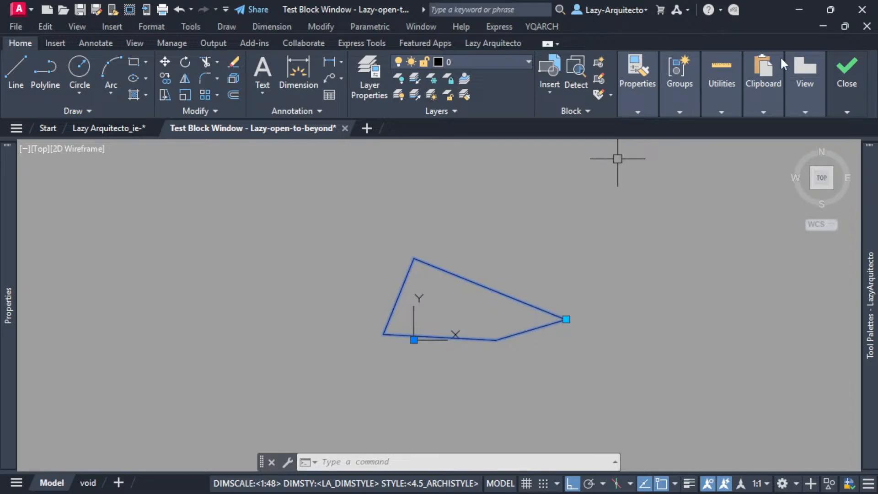
{"action": "left_click", "coordinate": [848, 151]}
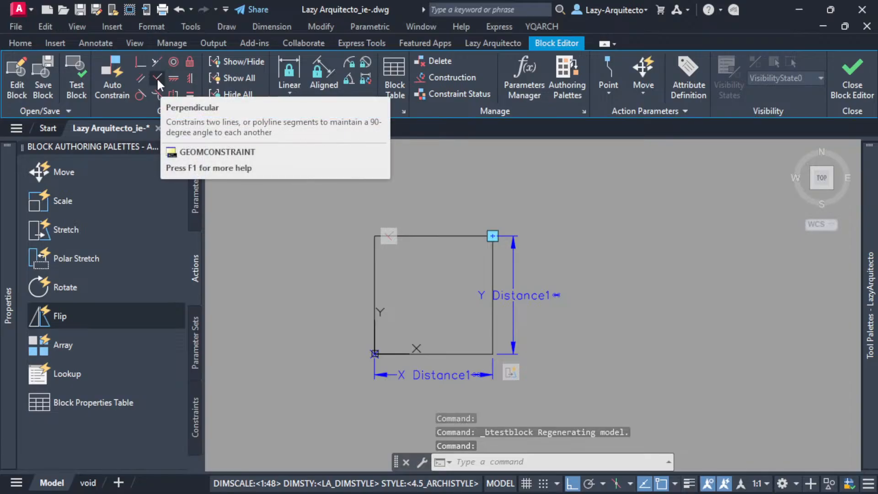
Apply a Perpendicular constraint between the square's top edge and its right edge.
{"action": "left_click", "coordinate": [156, 77]}
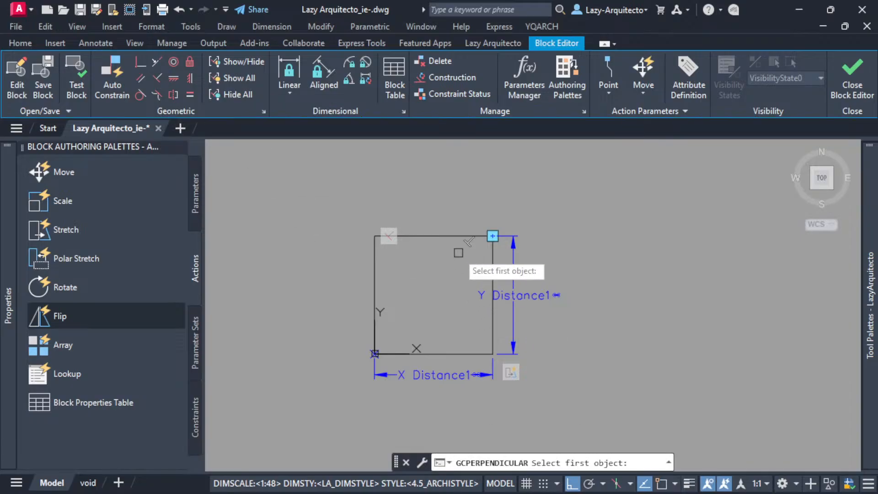
{"action": "left_click", "coordinate": [462, 236]}
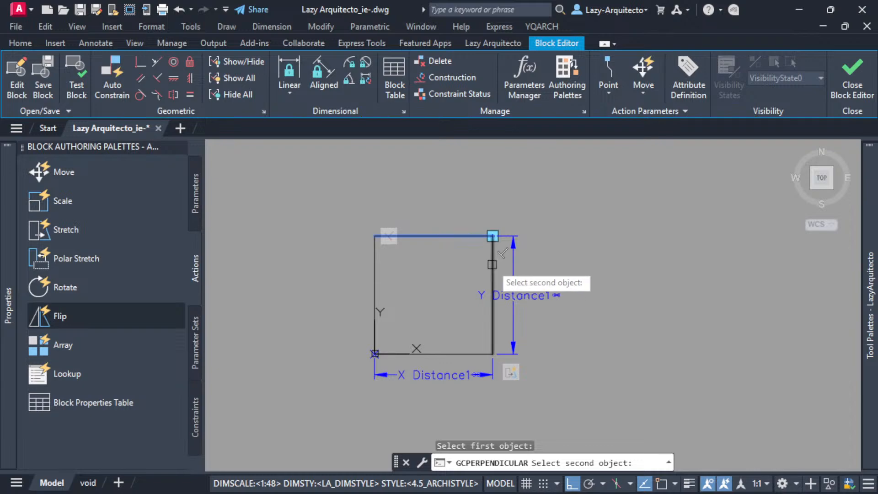
{"action": "left_click", "coordinate": [491, 264]}
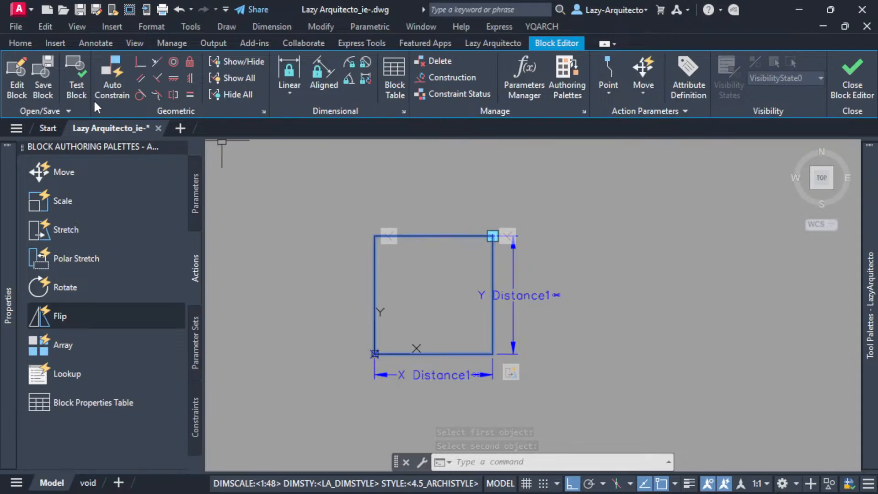
Test the block by stretching its upper-right grip diagonally up and right with Ortho overridden, then down and up with Ortho on.
{"action": "left_click", "coordinate": [72, 78]}
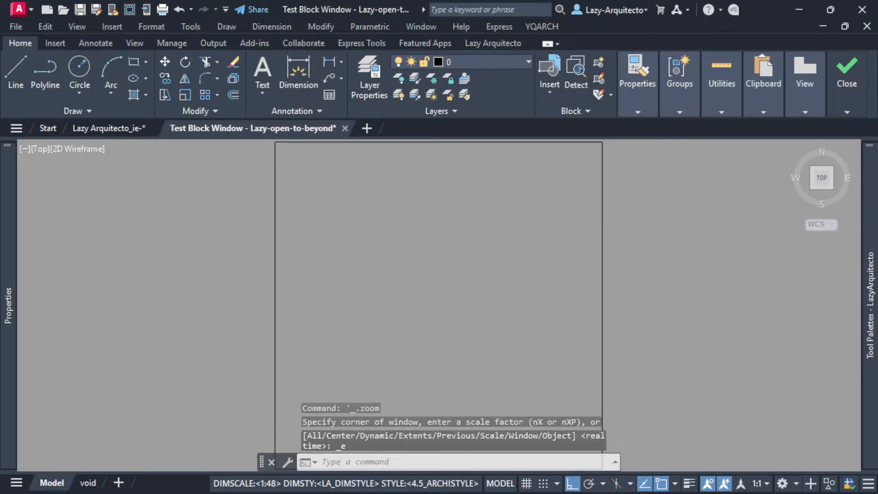
{"action": "scroll", "coordinate": [381, 255], "scroll_direction": "up", "scroll_amount": 3}
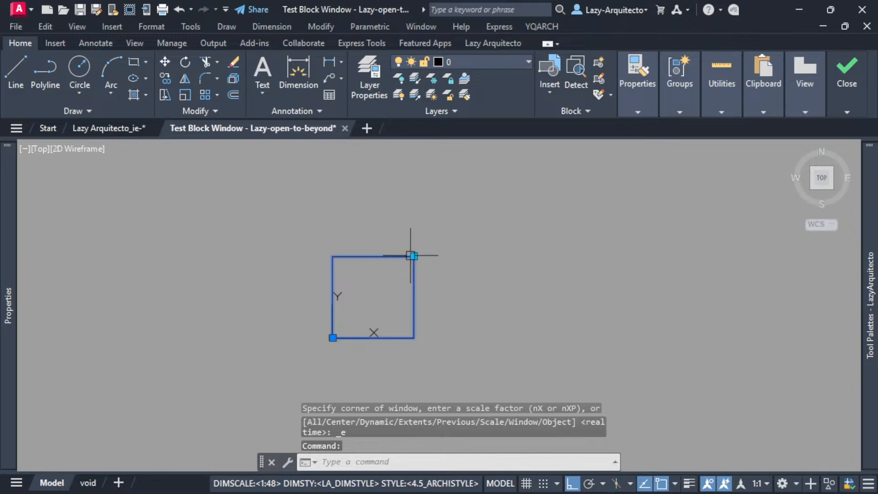
{"action": "left_click", "coordinate": [413, 256]}
{"action": "key", "text": "F8"}
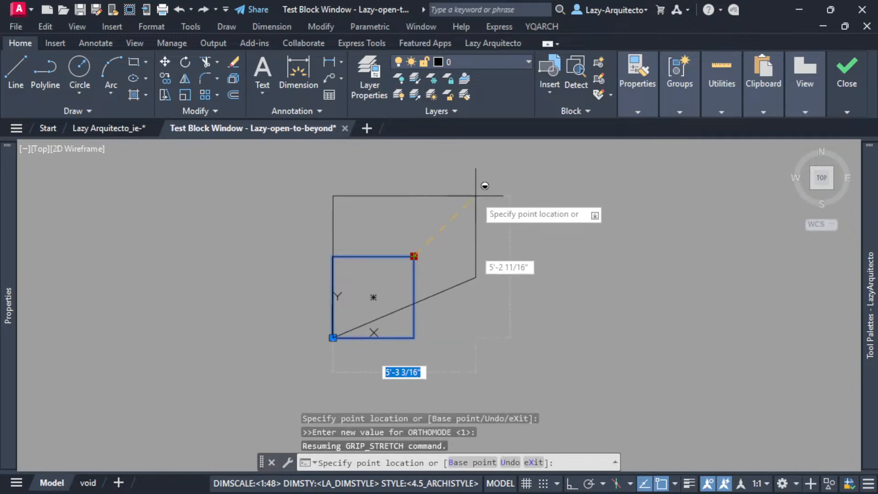
{"action": "left_click", "coordinate": [476, 192]}
{"action": "left_click", "coordinate": [476, 193]}
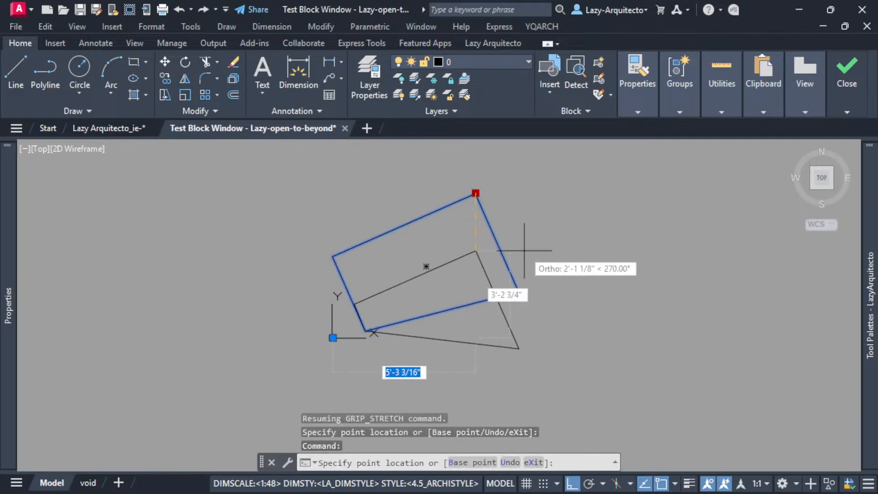
{"action": "left_click", "coordinate": [544, 318]}
{"action": "left_click", "coordinate": [476, 317]}
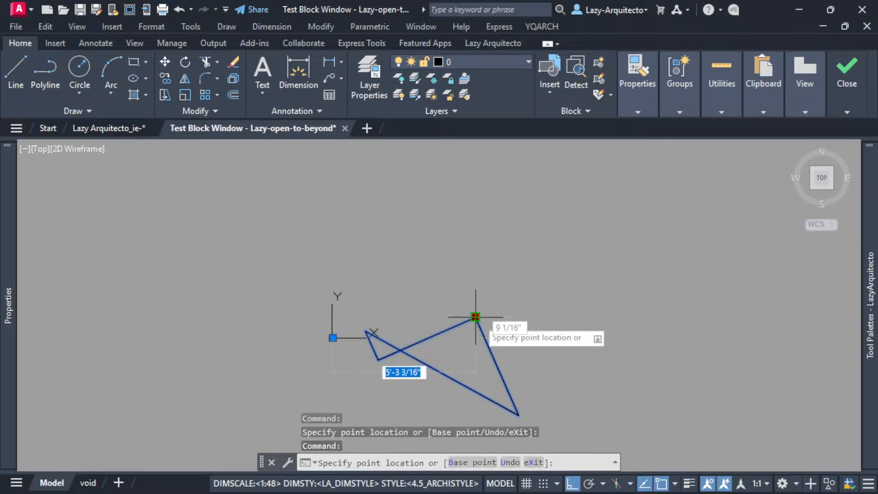
{"action": "left_click", "coordinate": [476, 180]}
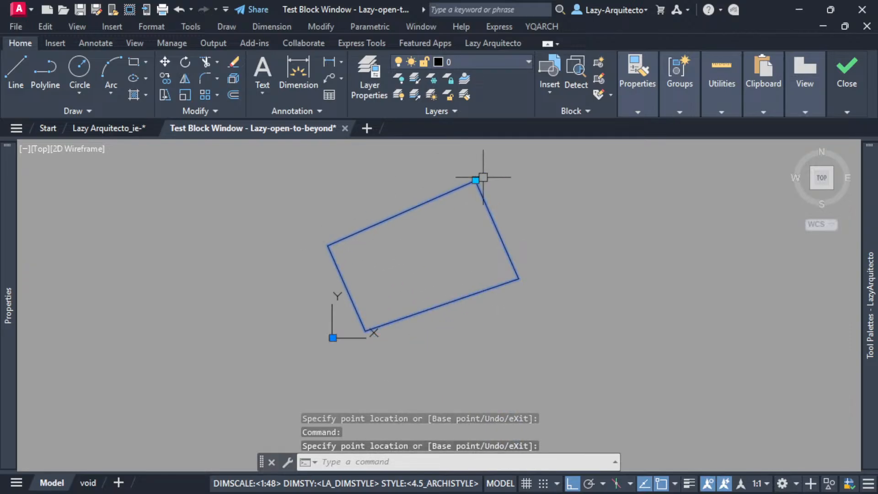
Stretch the test block's upper grip horizontally to the right, far to the left and back to the right.
{"action": "left_click", "coordinate": [476, 179]}
{"action": "left_click", "coordinate": [517, 180]}
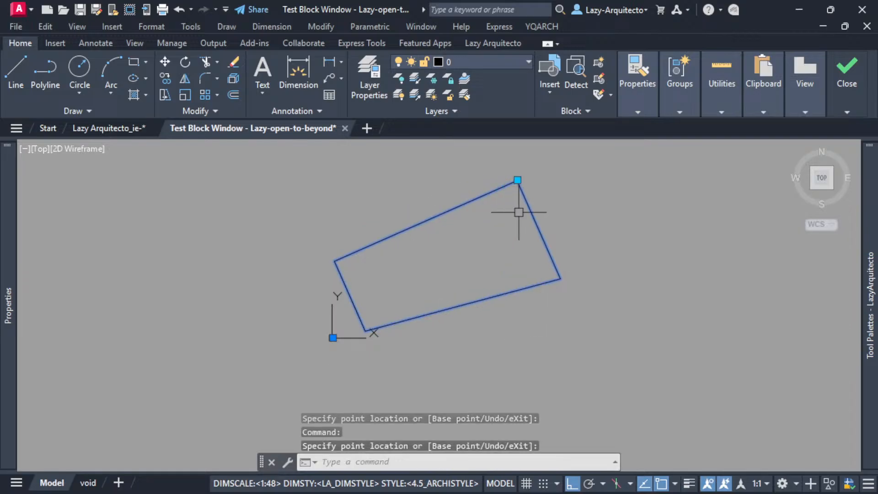
{"action": "left_click", "coordinate": [517, 180]}
{"action": "left_click", "coordinate": [407, 180]}
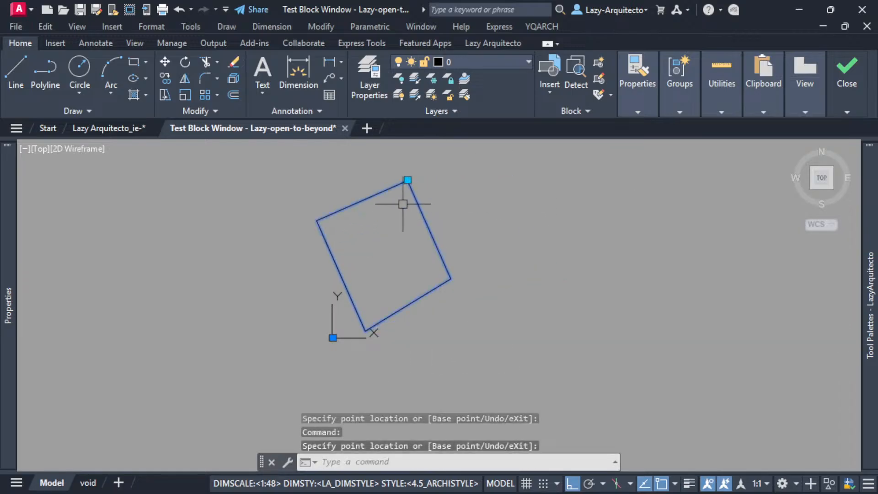
{"action": "left_click", "coordinate": [408, 179]}
{"action": "left_click", "coordinate": [487, 180]}
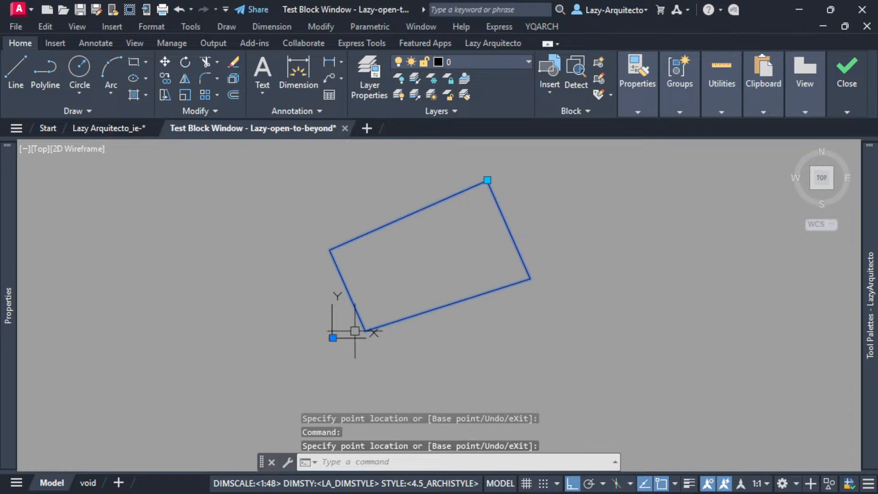
Stretch the upper grip left and back right once more, and close the test block window.
{"action": "left_click", "coordinate": [485, 182]}
{"action": "left_click", "coordinate": [382, 175]}
{"action": "left_click", "coordinate": [383, 180]}
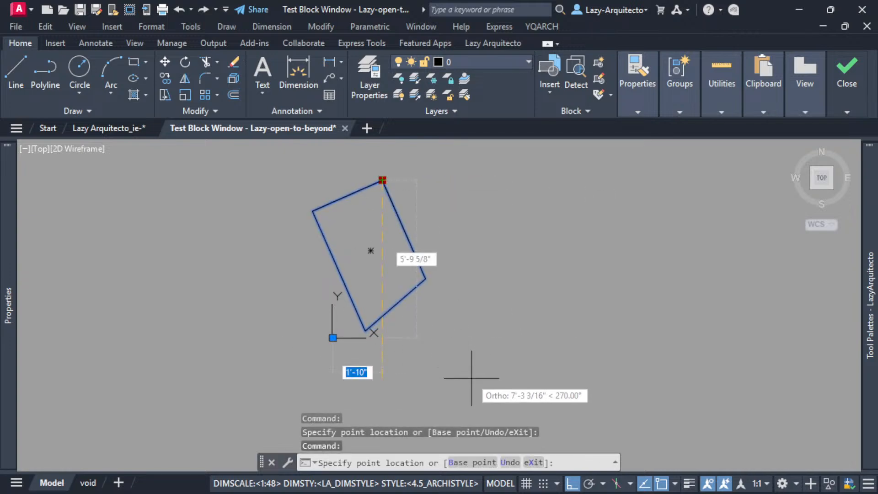
{"action": "left_click", "coordinate": [475, 249]}
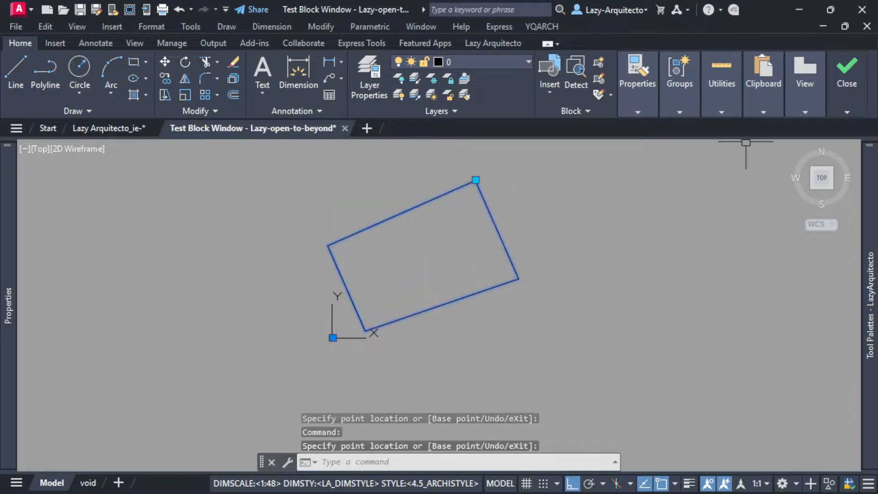
{"action": "mouse_move", "coordinate": [834, 84]}
{"action": "left_click", "coordinate": [858, 143]}
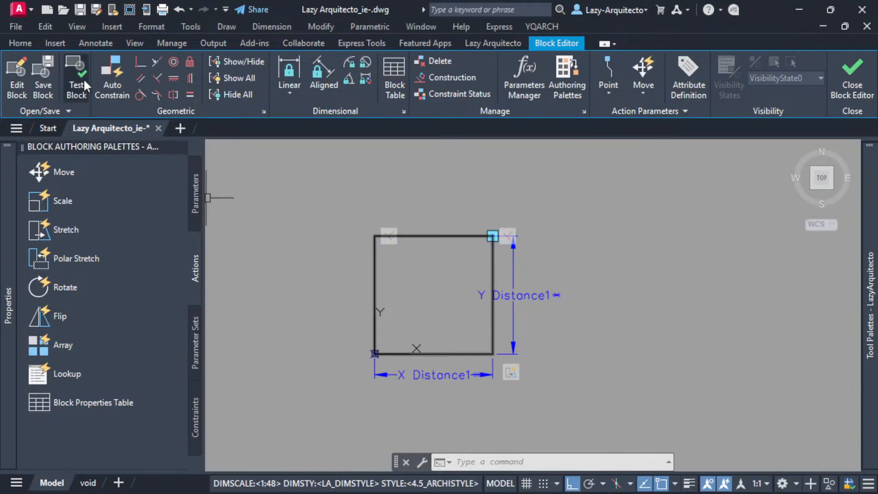
Apply a Perpendicular constraint between the square's right edge and its bottom edge.
{"action": "left_click", "coordinate": [156, 79]}
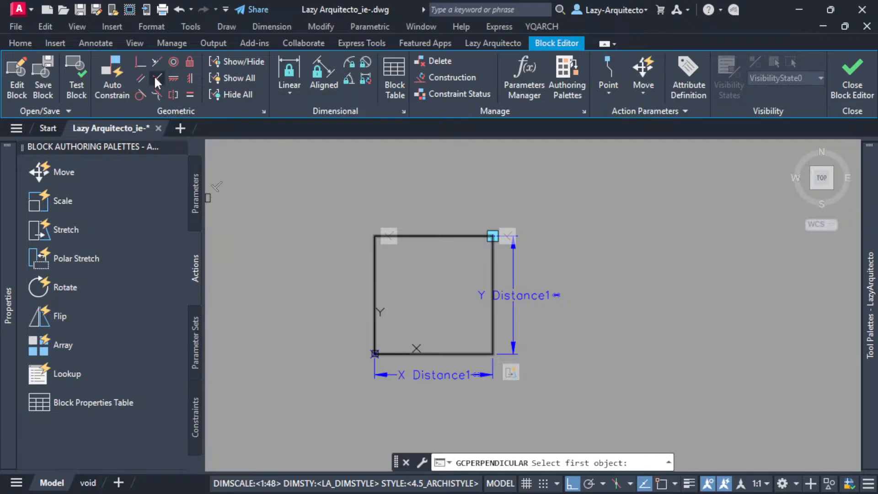
{"action": "left_click", "coordinate": [493, 313]}
{"action": "left_click", "coordinate": [479, 352]}
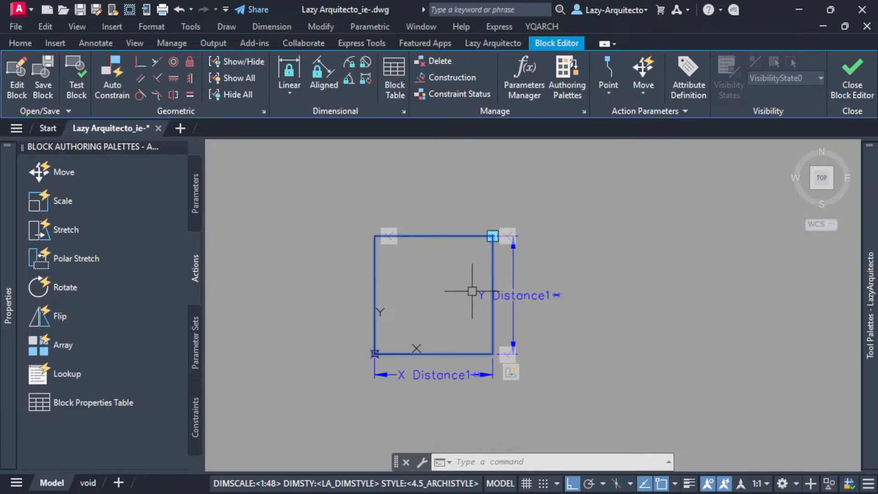
Test the block again by stretching its upper-right grip up and then right along the orthogonal axes.
{"action": "left_click", "coordinate": [74, 82]}
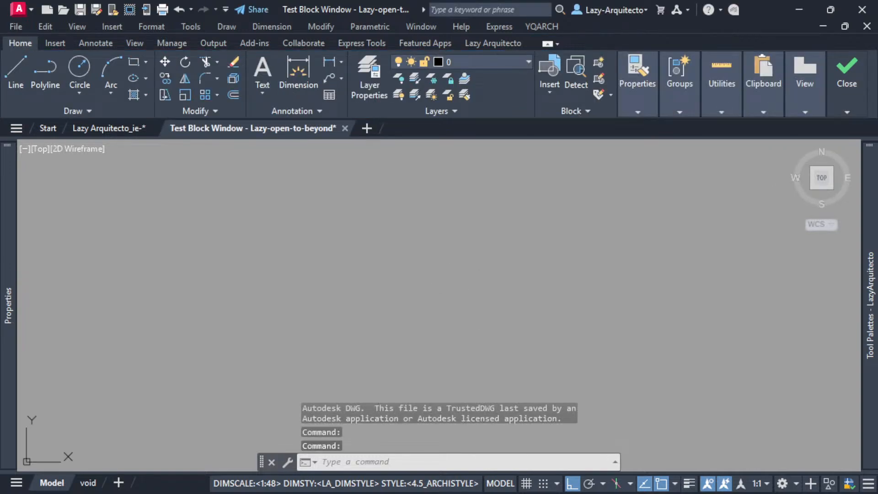
{"action": "middle_click", "coordinate": [439, 288]}
{"action": "middle_click", "coordinate": [439, 288]}
{"action": "scroll", "coordinate": [439, 287], "scroll_direction": "down", "scroll_amount": 4}
{"action": "left_click", "coordinate": [452, 250]}
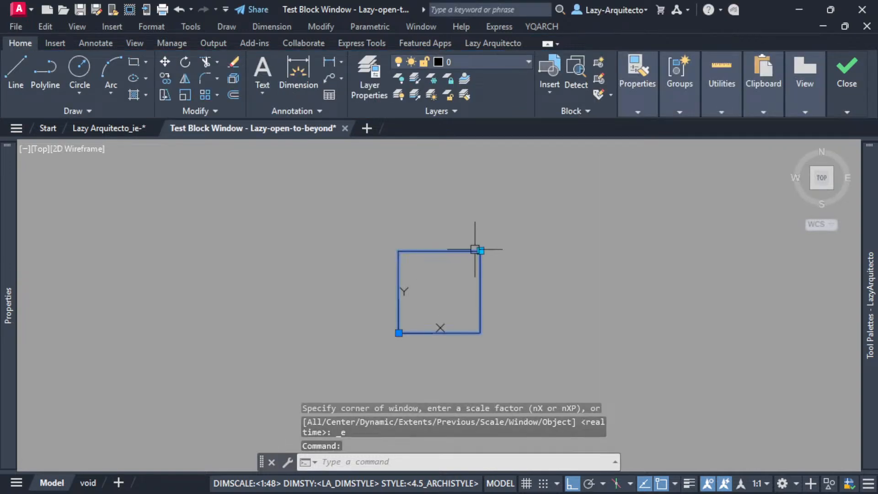
{"action": "left_click", "coordinate": [480, 250]}
{"action": "left_click", "coordinate": [481, 178]}
{"action": "left_click", "coordinate": [480, 178]}
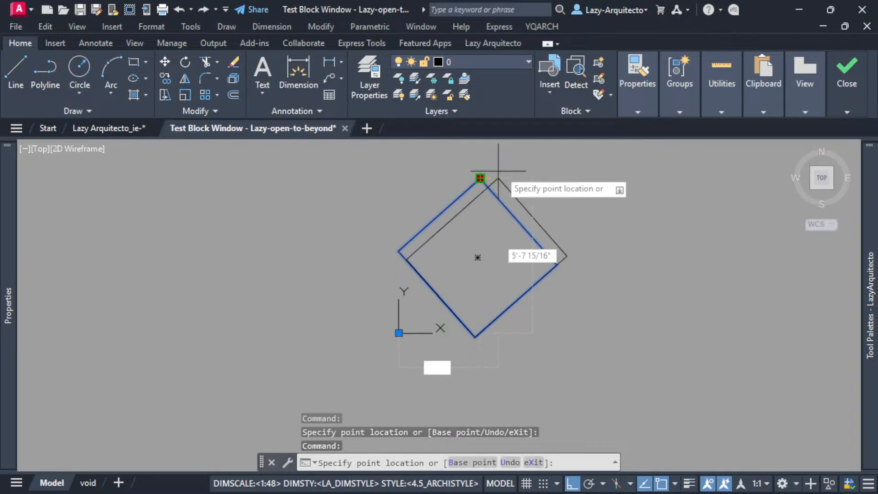
{"action": "left_click", "coordinate": [550, 168]}
Stretch the test block's upper grip horizontally to the right, far to the left, and to the right again twice.
{"action": "left_click", "coordinate": [549, 178]}
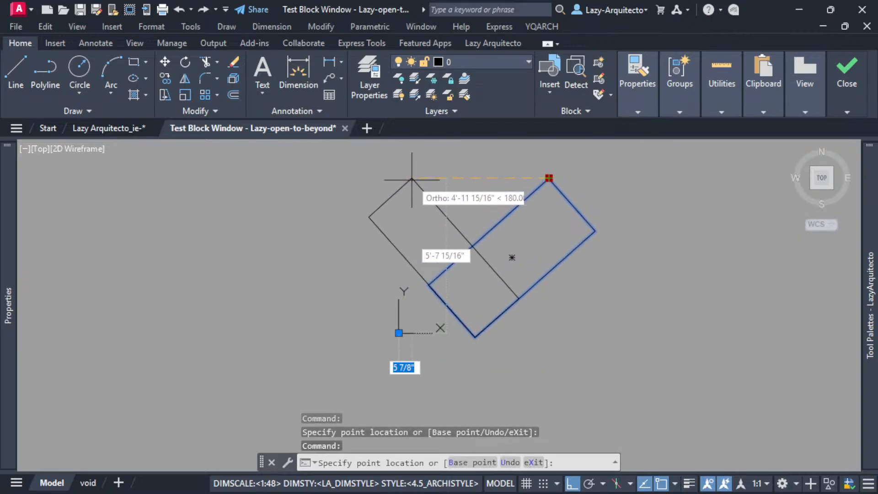
{"action": "left_click", "coordinate": [411, 178]}
{"action": "left_click", "coordinate": [412, 178]}
{"action": "left_click", "coordinate": [521, 177]}
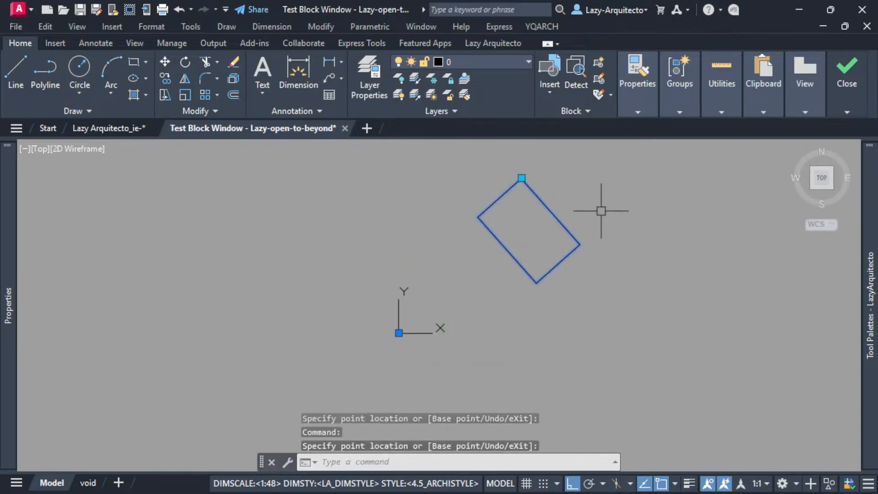
{"action": "left_click", "coordinate": [521, 178]}
{"action": "left_click", "coordinate": [576, 178]}
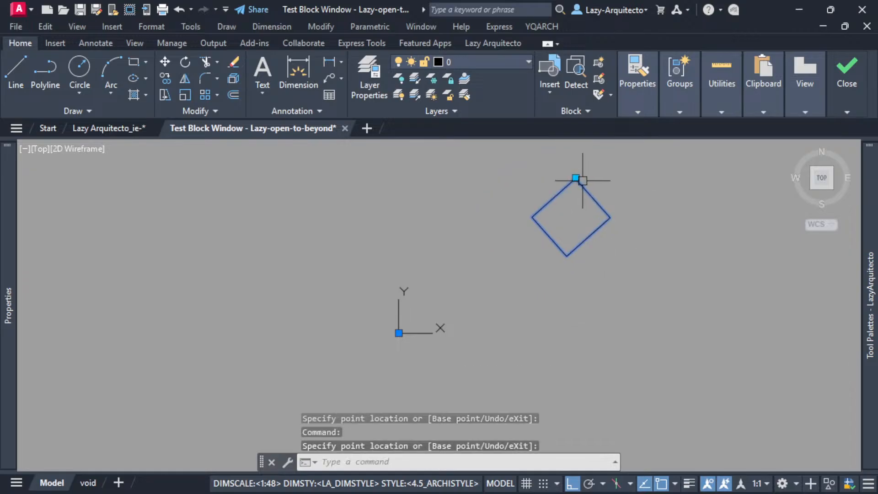
Stretch the upper grip horizontally to the left until the rectangle is narrow, and stretch it back to the right.
{"action": "left_click", "coordinate": [576, 178]}
{"action": "left_click", "coordinate": [513, 195]}
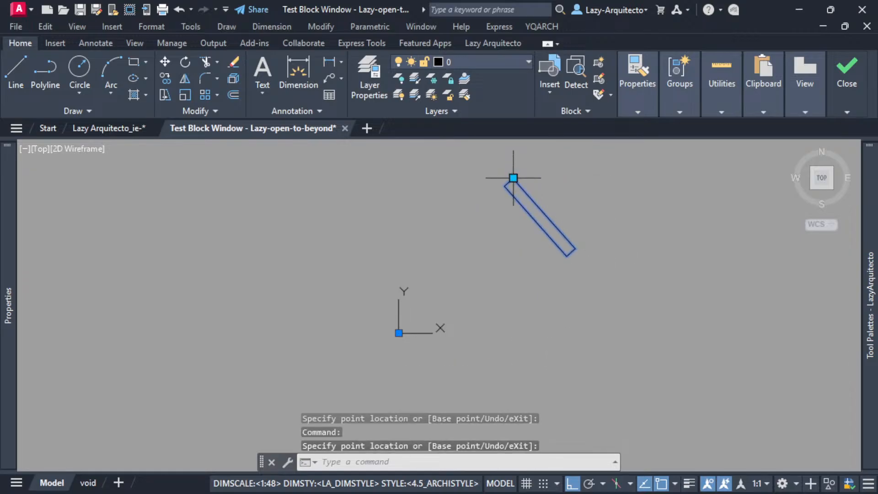
{"action": "left_click", "coordinate": [513, 178]}
{"action": "left_click", "coordinate": [581, 178]}
Toggle Ortho off during the grip stretch and move the upper grip diagonally up to the right, and further right.
{"action": "left_click", "coordinate": [581, 178]}
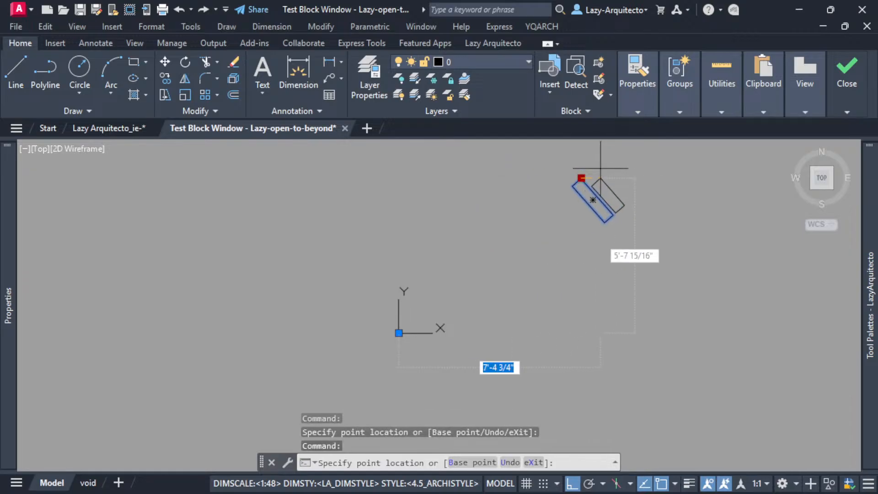
{"action": "key", "text": "F8"}
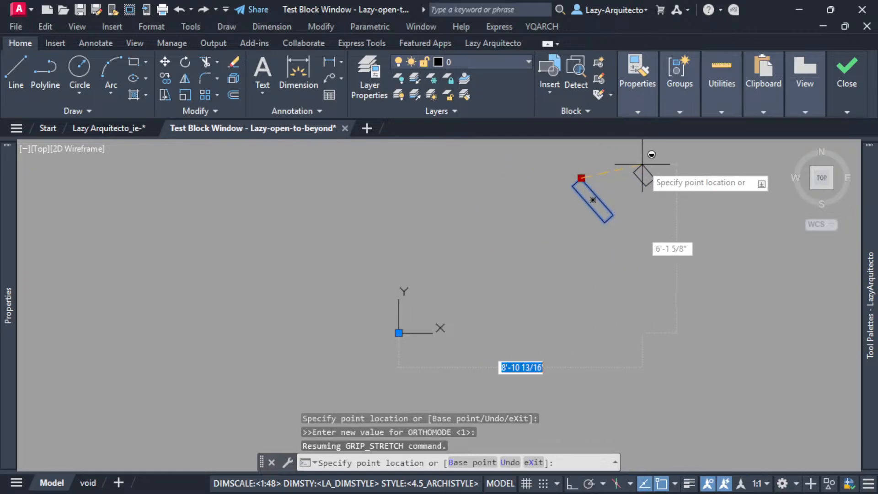
{"action": "left_click", "coordinate": [603, 160]}
{"action": "left_click", "coordinate": [603, 160]}
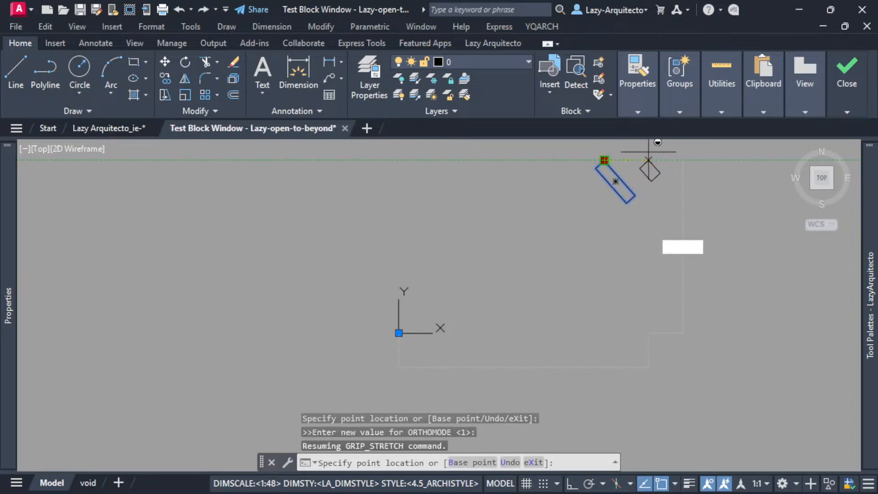
{"action": "left_click", "coordinate": [649, 160]}
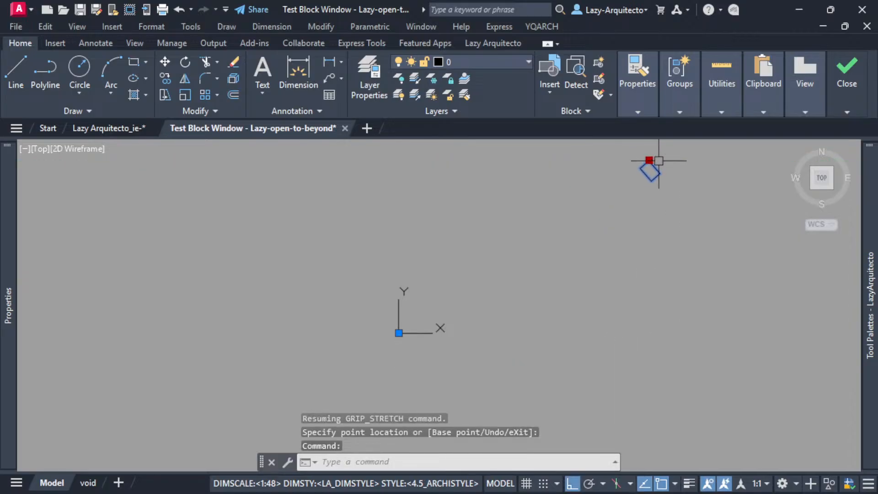
Stretch the upper grip of the tilted rectangle a little further right and back left with Ortho on.
{"action": "left_click", "coordinate": [648, 160]}
{"action": "scroll", "coordinate": [668, 151], "scroll_direction": "up", "scroll_amount": 7}
{"action": "left_click", "coordinate": [686, 186]}
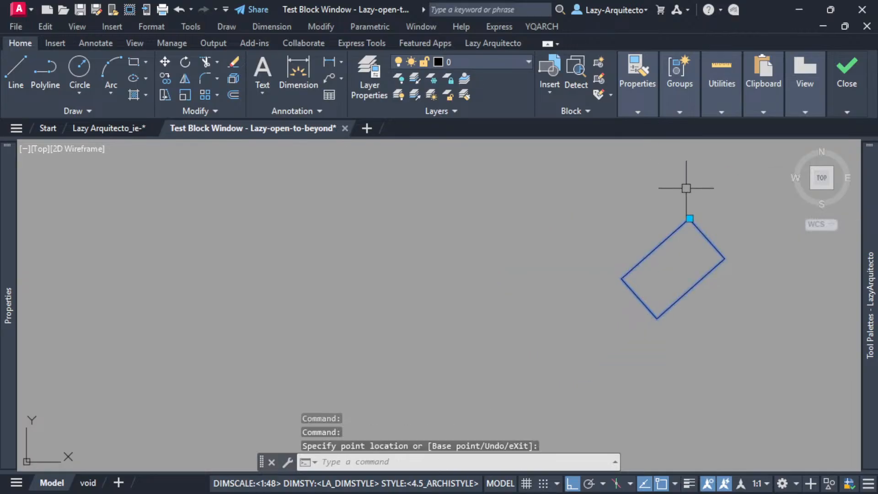
{"action": "left_click", "coordinate": [690, 218]}
{"action": "left_click", "coordinate": [590, 175]}
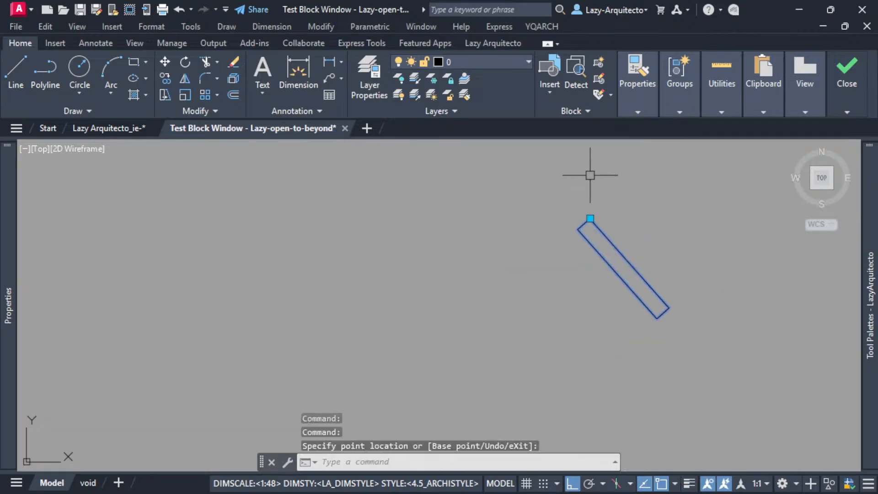
Examine the tilted rectangle's position relative to the block origin, and close the test block window.
{"action": "scroll", "coordinate": [616, 240], "scroll_direction": "down", "scroll_amount": 3}
{"action": "scroll", "coordinate": [569, 290], "scroll_direction": "down", "scroll_amount": 6}
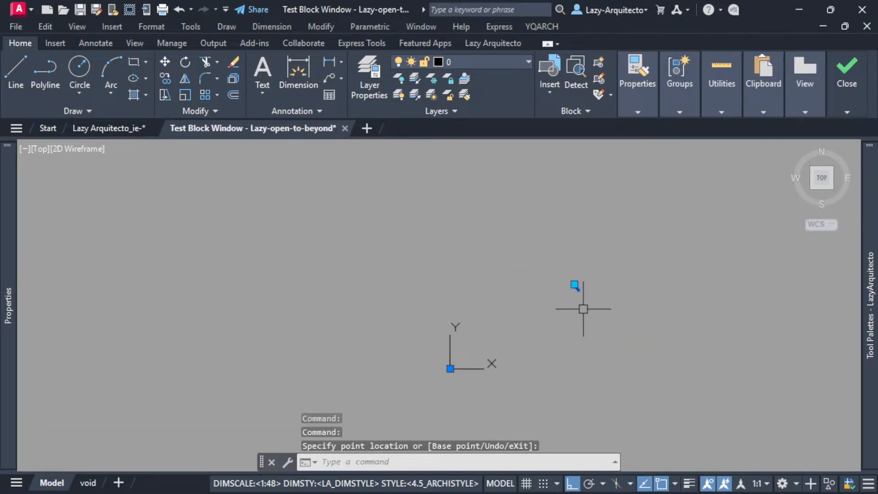
{"action": "scroll", "coordinate": [470, 381], "scroll_direction": "up", "scroll_amount": 3}
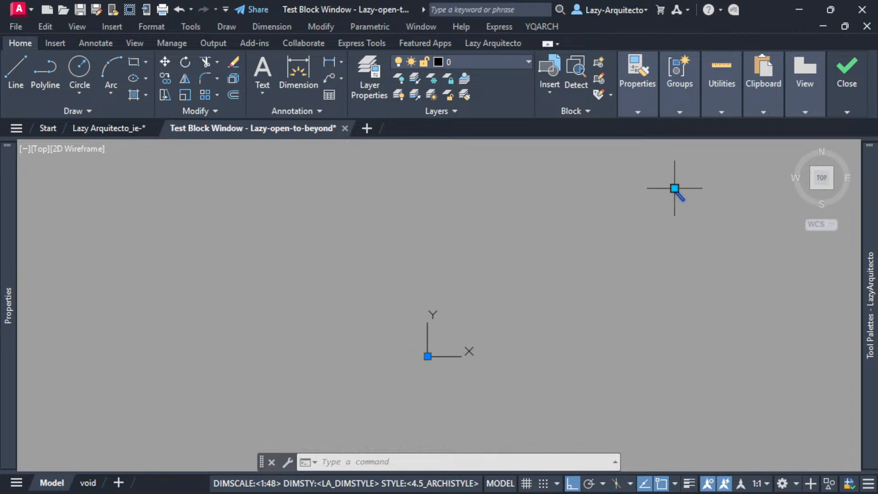
{"action": "scroll", "coordinate": [689, 185], "scroll_direction": "up", "scroll_amount": 6}
{"action": "mouse_move", "coordinate": [846, 83]}
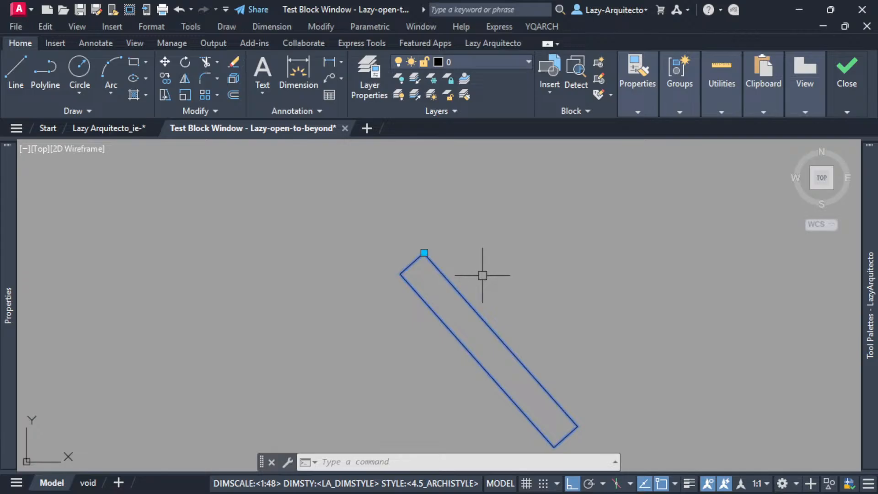
{"action": "scroll", "coordinate": [482, 275], "scroll_direction": "down", "scroll_amount": 3}
{"action": "scroll", "coordinate": [505, 340], "scroll_direction": "up", "scroll_amount": 3}
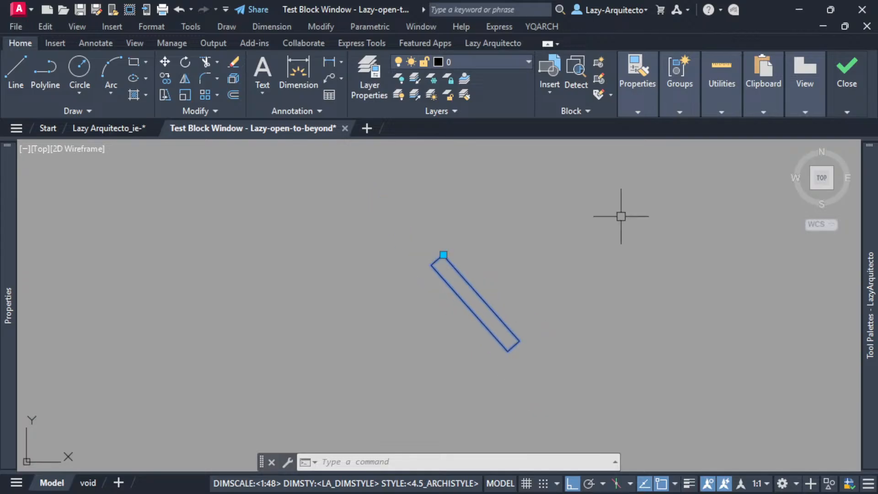
{"action": "left_click", "coordinate": [849, 133]}
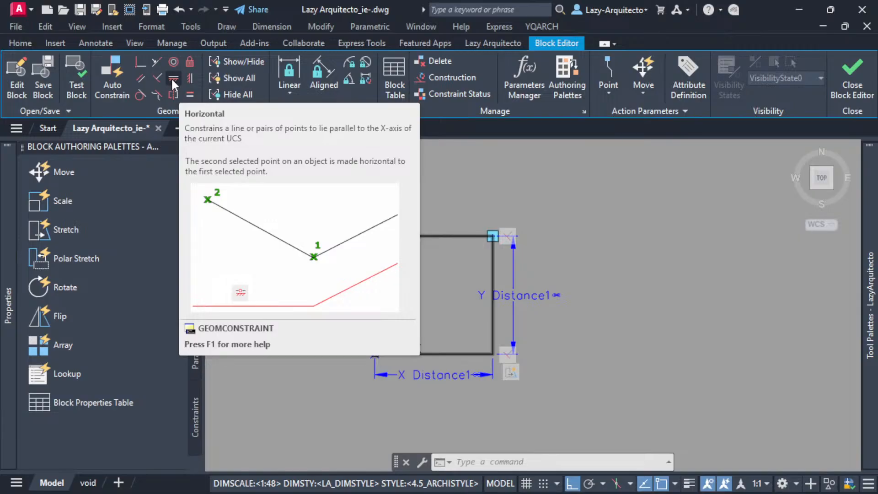
Apply a Horizontal constraint to the bottom edge of the square.
{"action": "scroll", "coordinate": [414, 364], "scroll_direction": "up", "scroll_amount": 3}
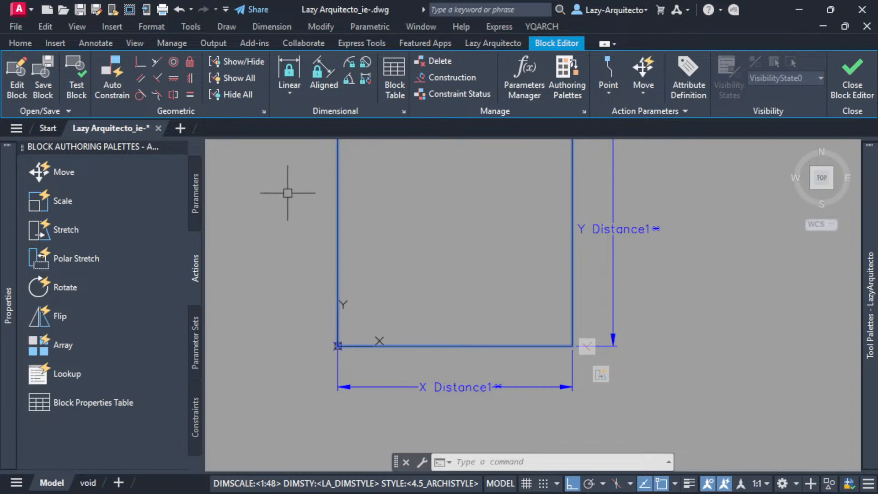
{"action": "left_click", "coordinate": [177, 79]}
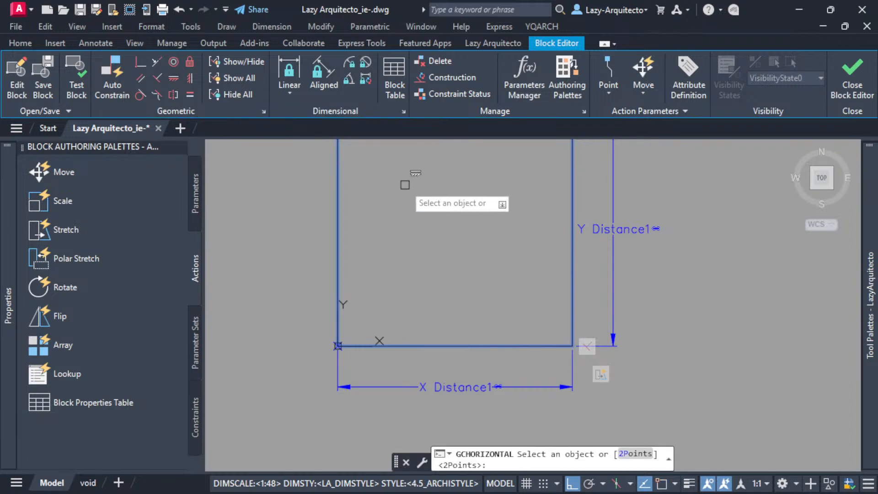
{"action": "scroll", "coordinate": [427, 231], "scroll_direction": "down", "scroll_amount": 2}
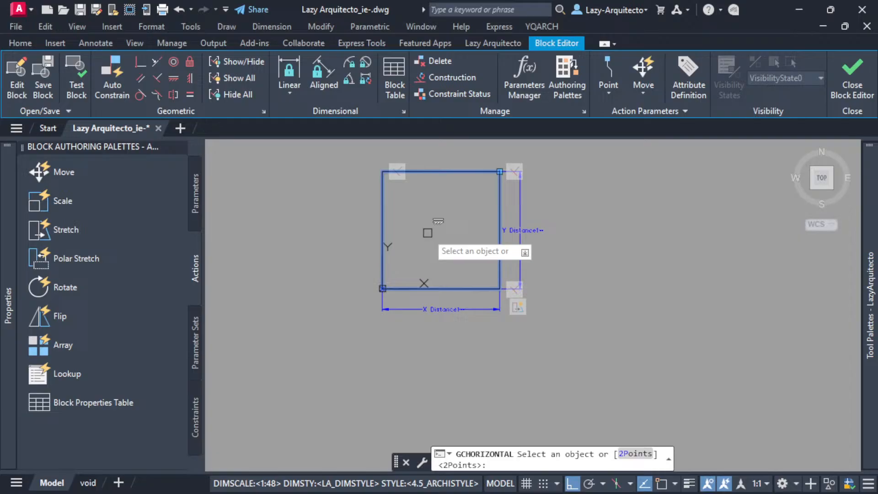
{"action": "left_click", "coordinate": [454, 289]}
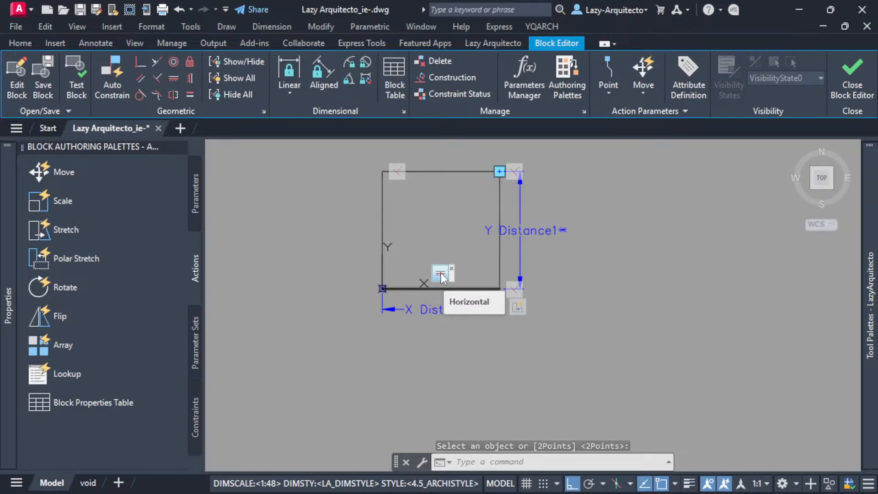
Test the block again by stretching its upper-right grip to the right and straight up.
{"action": "middle_click_drag", "start_coordinate": [445, 206], "coordinate": [448, 287]}
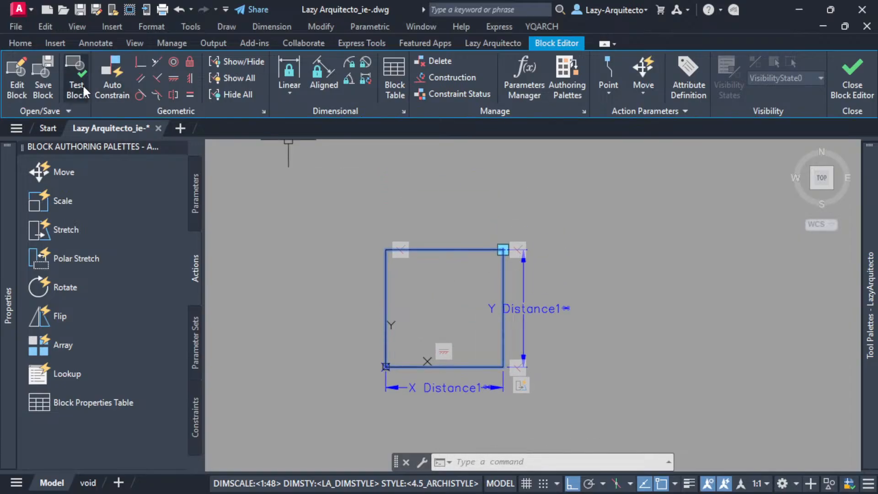
{"action": "left_click", "coordinate": [76, 75]}
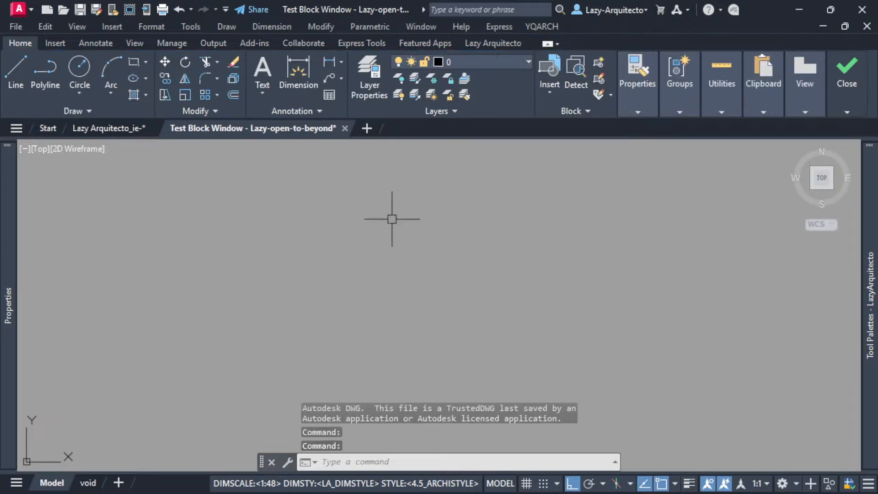
{"action": "middle_click", "coordinate": [403, 186]}
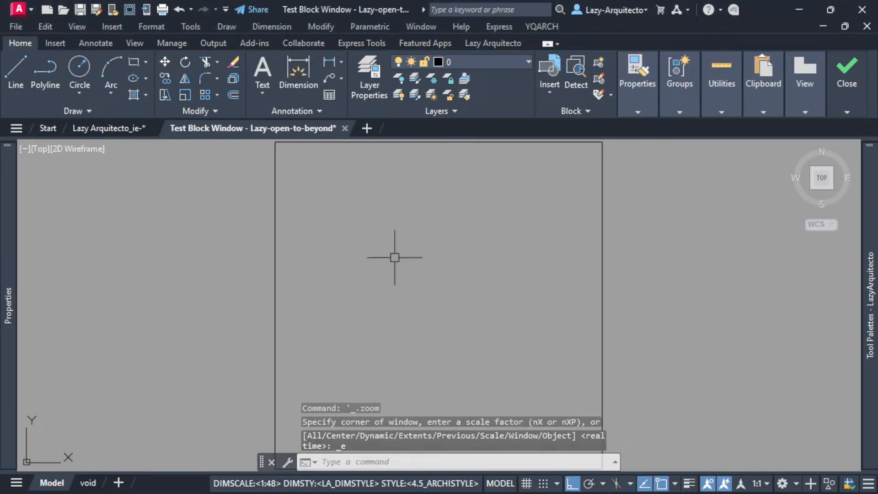
{"action": "left_click", "coordinate": [420, 228]}
{"action": "left_click", "coordinate": [447, 229]}
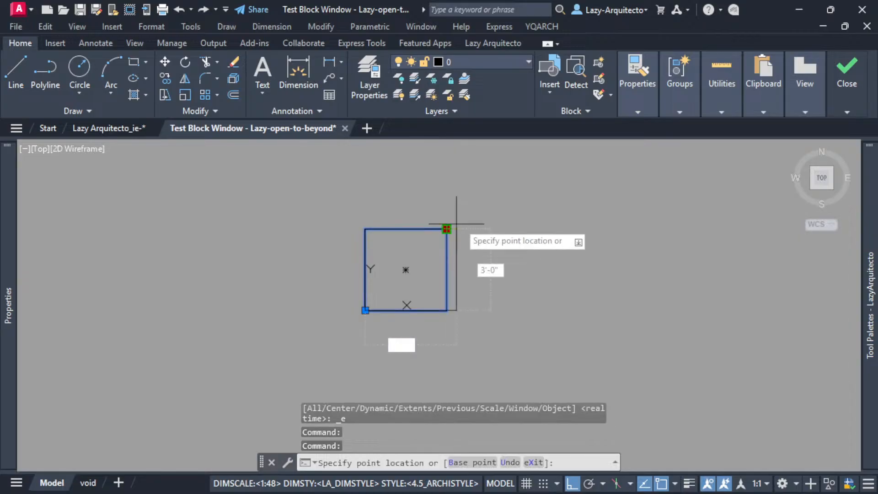
{"action": "left_click", "coordinate": [533, 215]}
{"action": "left_click", "coordinate": [533, 229]}
{"action": "left_click", "coordinate": [533, 163]}
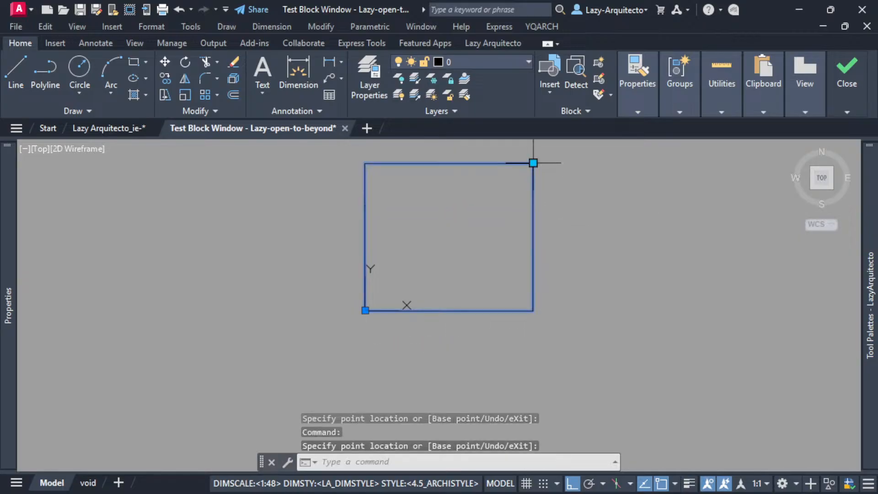
Shrink the test block by stretching its upper-right grip straight down and horizontally to the left.
{"action": "scroll", "coordinate": [474, 281], "scroll_direction": "down", "scroll_amount": 3}
{"action": "middle_click_drag", "start_coordinate": [498, 238], "coordinate": [443, 283]}
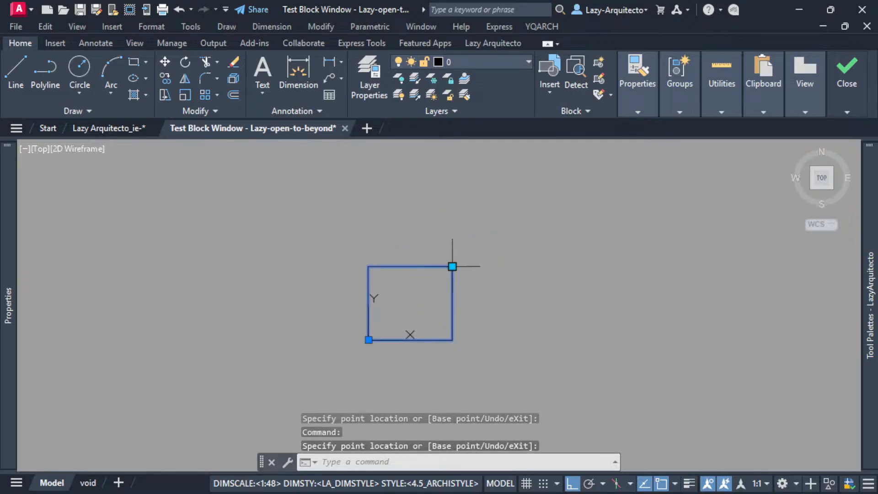
{"action": "left_click", "coordinate": [453, 266]}
{"action": "left_click", "coordinate": [452, 295]}
{"action": "left_click", "coordinate": [455, 283]}
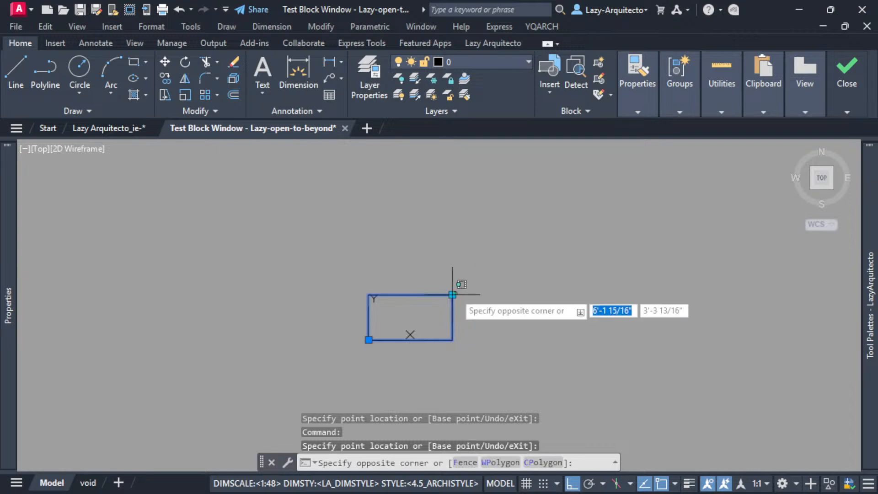
{"action": "key", "text": "Escape"}
{"action": "left_click", "coordinate": [452, 294]}
{"action": "left_click", "coordinate": [408, 270]}
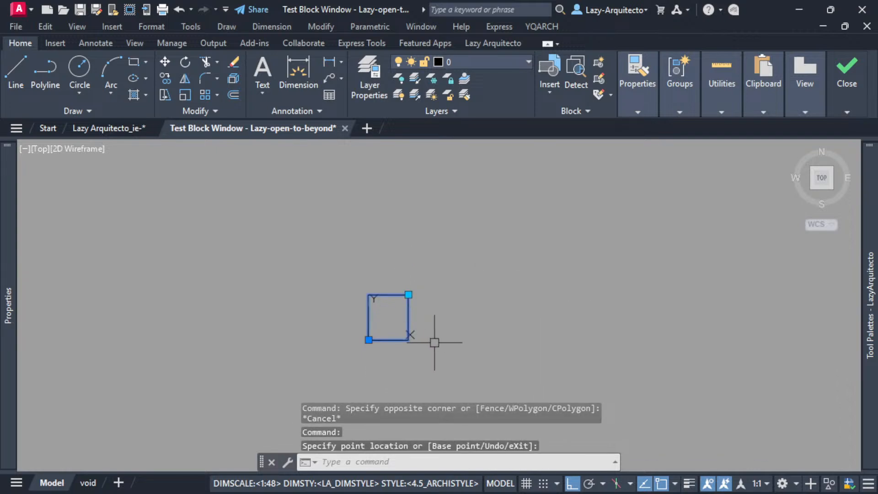
Turn Ortho off and stretch the upper-right grip freely up and right, up and left, and far down to the right.
{"action": "left_click", "coordinate": [572, 483]}
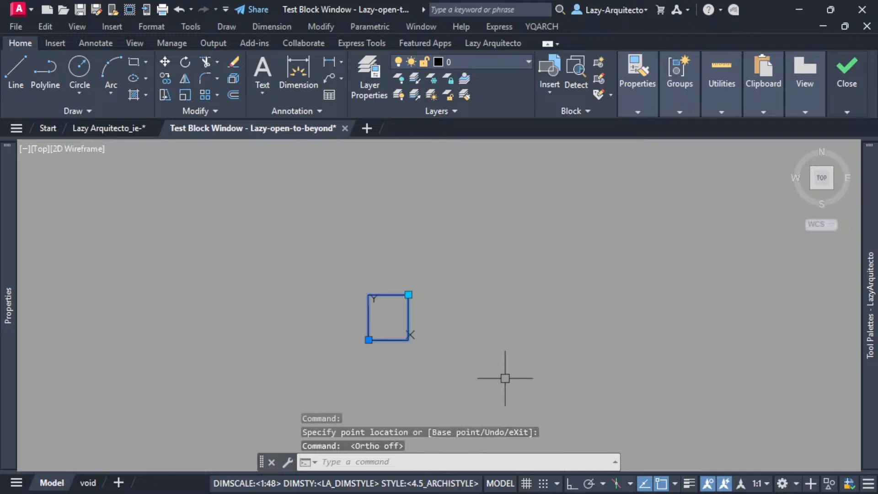
{"action": "left_click", "coordinate": [409, 295]}
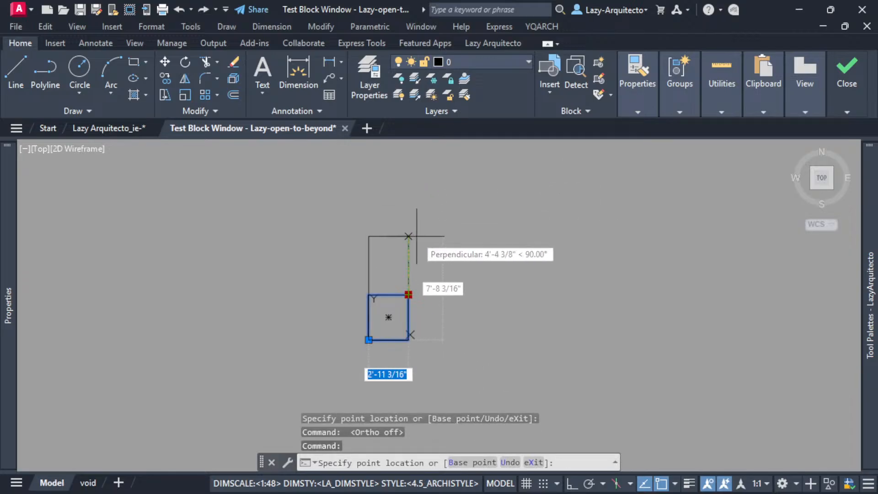
{"action": "left_click", "coordinate": [474, 248]}
{"action": "left_click", "coordinate": [473, 248]}
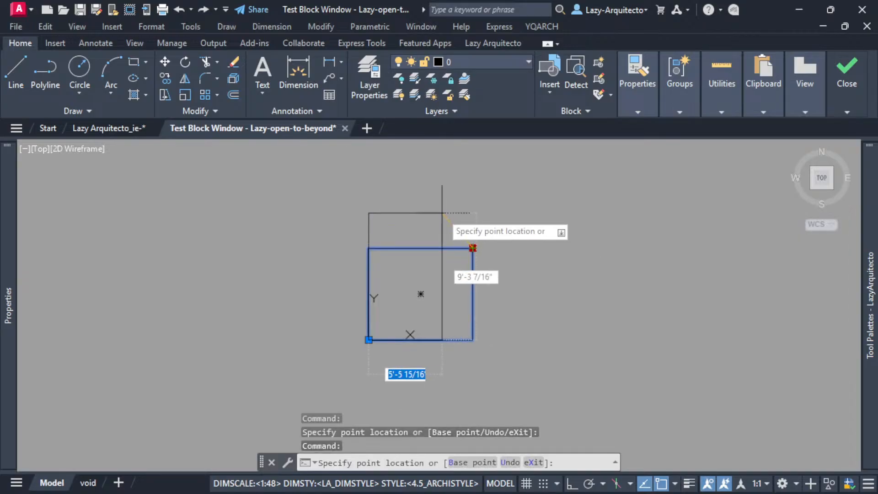
{"action": "left_click", "coordinate": [437, 208]}
{"action": "left_click", "coordinate": [438, 208]}
{"action": "left_click", "coordinate": [584, 265]}
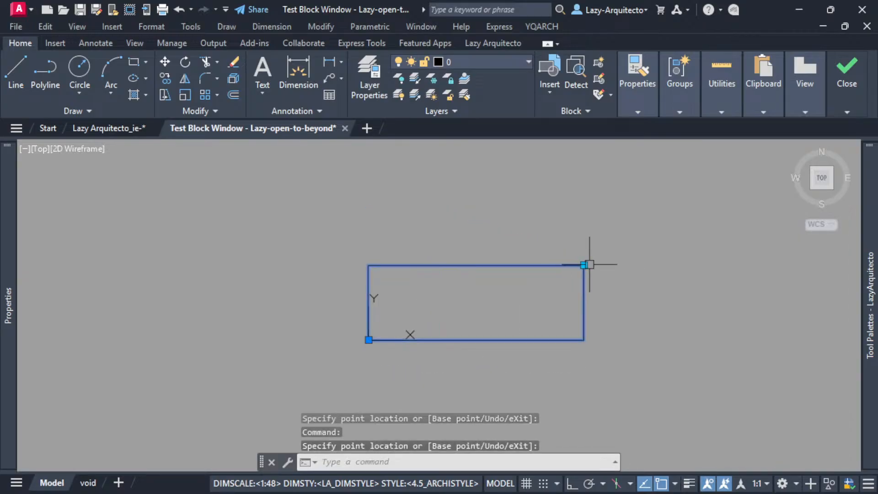
Stretch the upper-right grip freely to make the rectangle tall and narrow, wide and low, and tall and narrow again.
{"action": "left_click", "coordinate": [583, 265]}
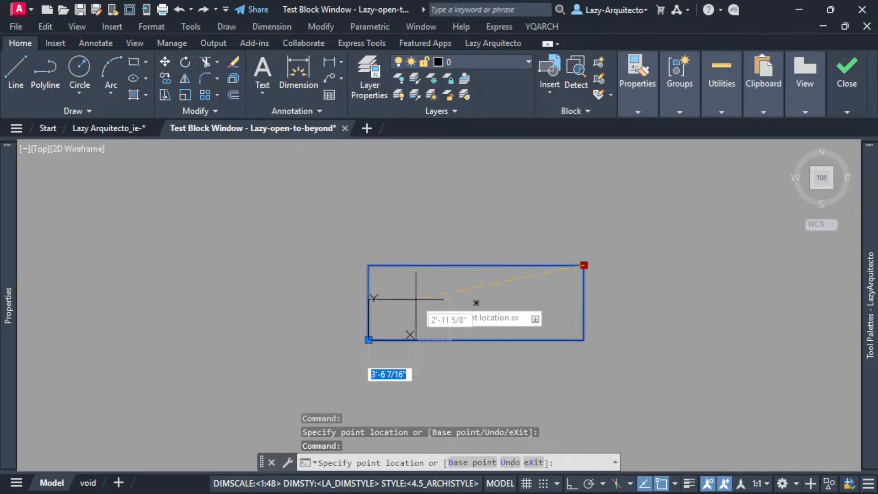
{"action": "scroll", "coordinate": [411, 302], "scroll_direction": "up", "scroll_amount": 3}
{"action": "key", "text": "Return"}
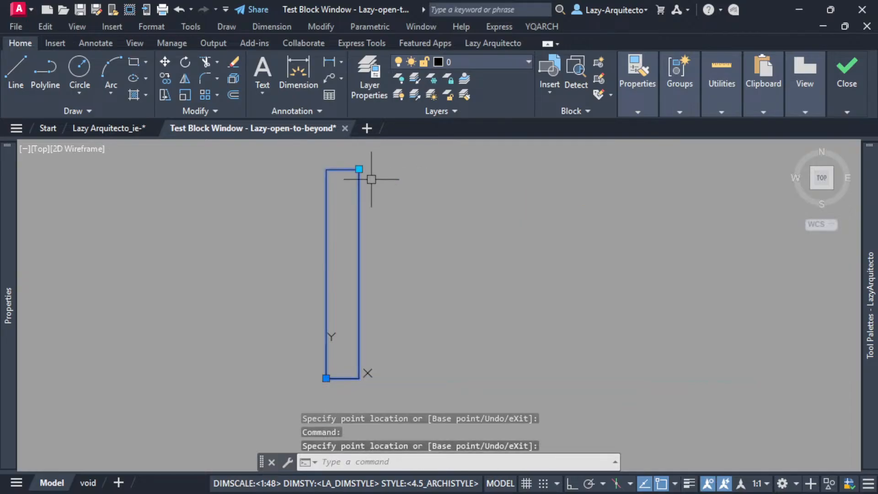
{"action": "left_click", "coordinate": [359, 169]}
{"action": "left_click", "coordinate": [596, 323]}
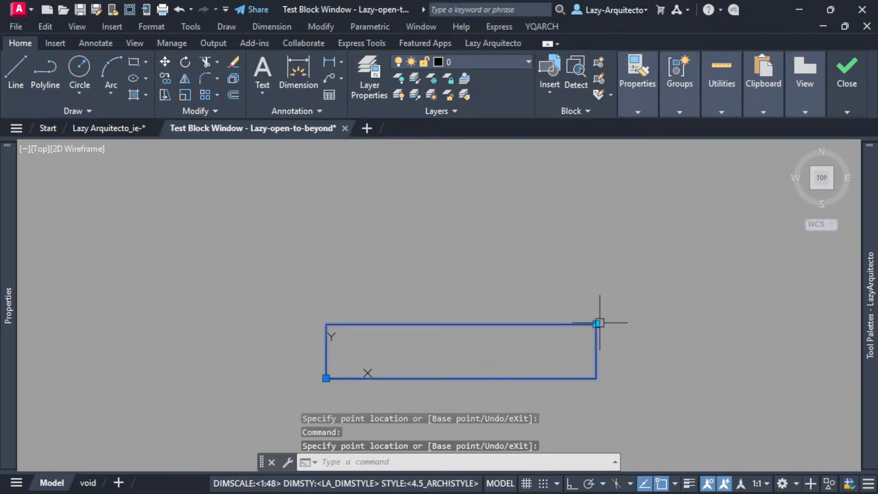
{"action": "left_click", "coordinate": [596, 324]}
{"action": "left_click", "coordinate": [382, 187]}
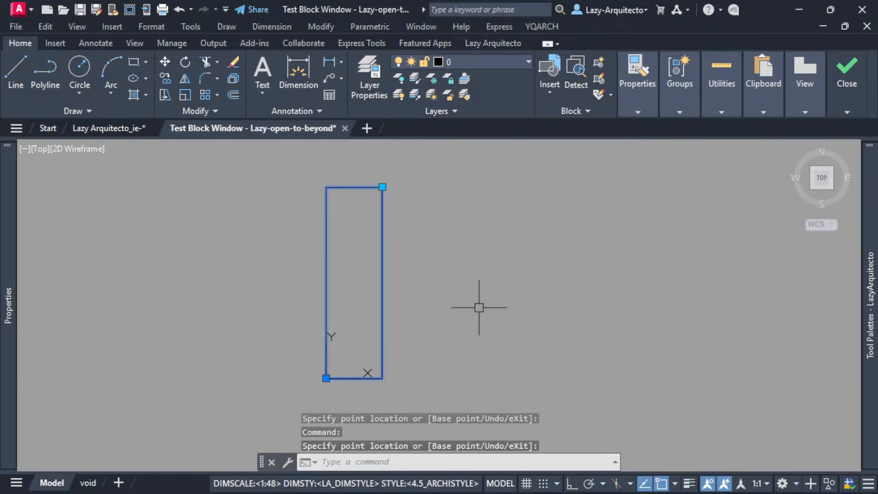
Stretch the test block's upper-right grip freely between tall, narrow and wide, low rectangles, and close the test block window.
{"action": "scroll", "coordinate": [436, 266], "scroll_direction": "down", "scroll_amount": 3}
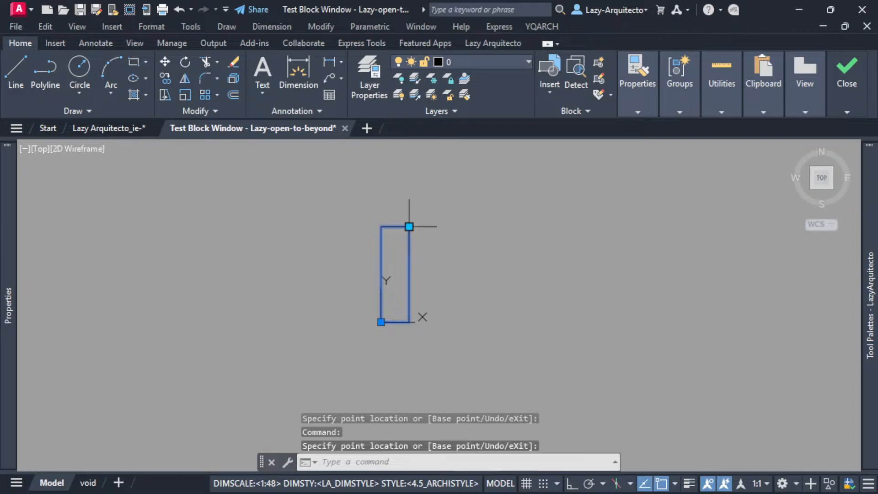
{"action": "left_click", "coordinate": [410, 226]}
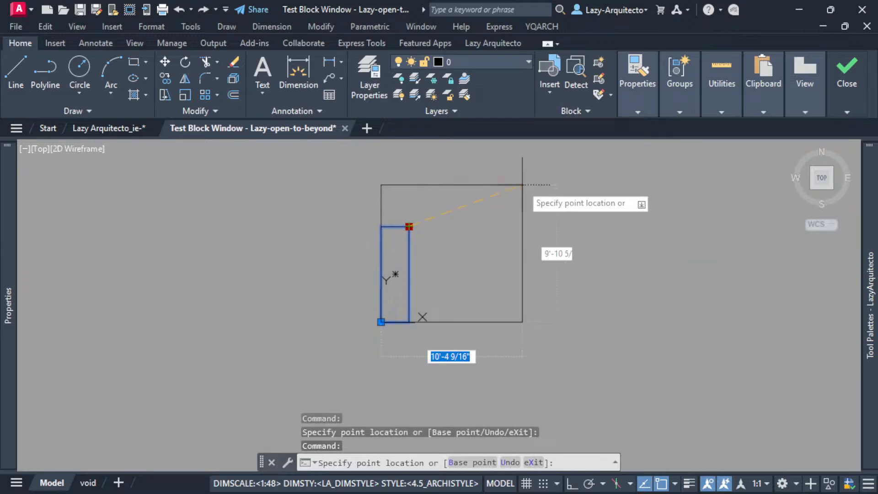
{"action": "left_click", "coordinate": [457, 172]}
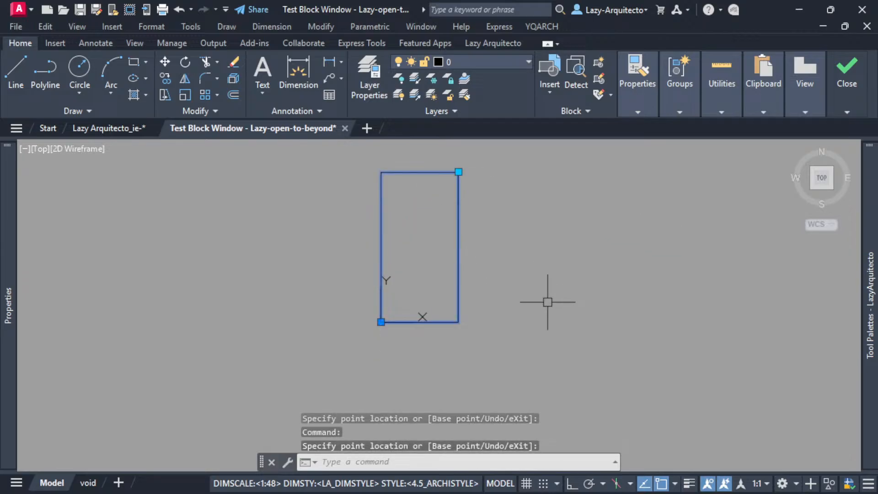
{"action": "left_click", "coordinate": [458, 172]}
{"action": "left_click", "coordinate": [551, 247]}
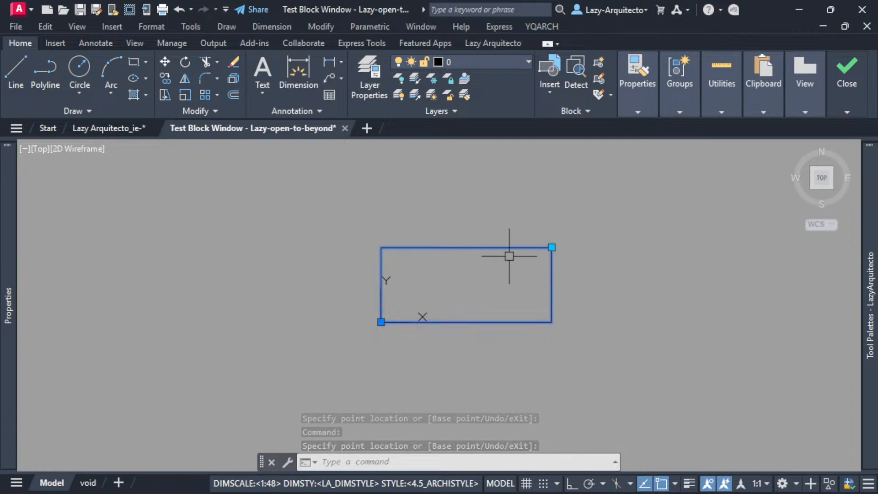
{"action": "left_click", "coordinate": [551, 247]}
{"action": "left_click", "coordinate": [429, 189]}
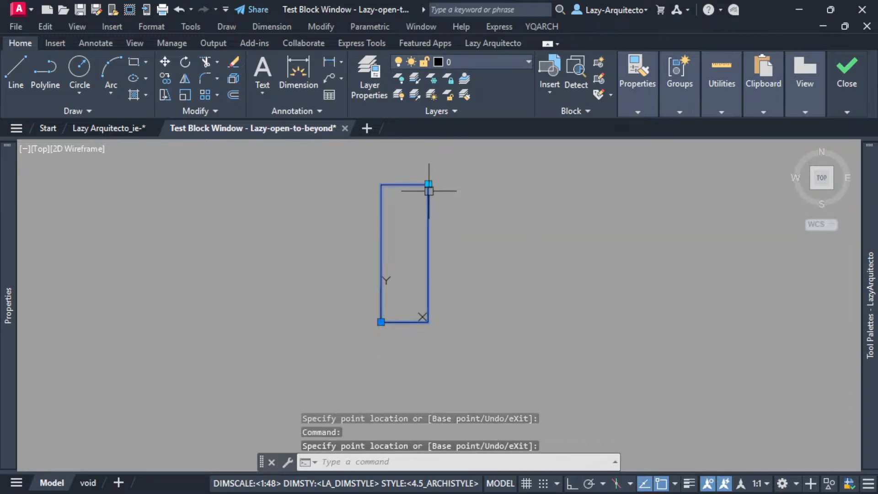
{"action": "left_click", "coordinate": [428, 184]}
{"action": "left_click", "coordinate": [510, 269]}
{"action": "left_click", "coordinate": [510, 269]}
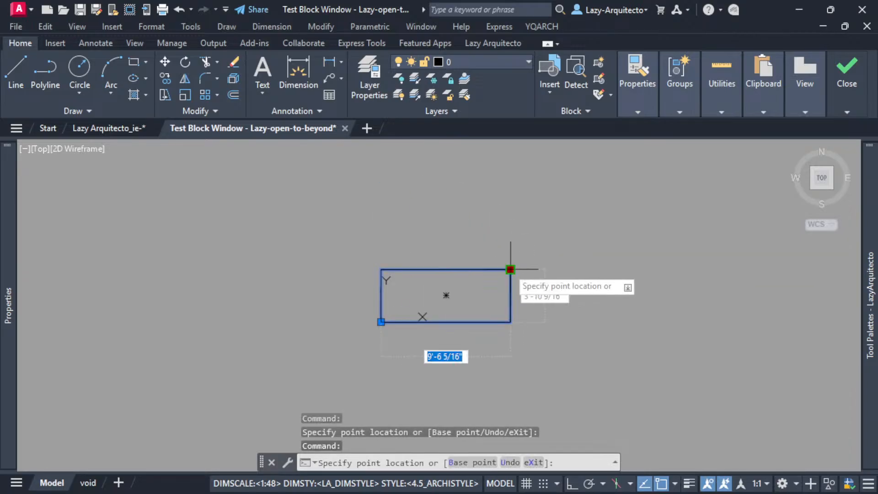
{"action": "left_click", "coordinate": [425, 189]}
{"action": "left_click", "coordinate": [851, 66]}
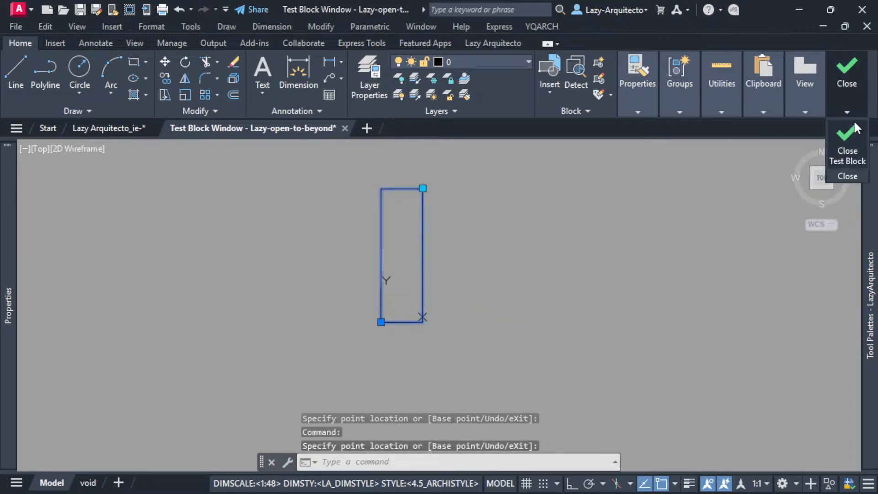
{"action": "left_click", "coordinate": [846, 145]}
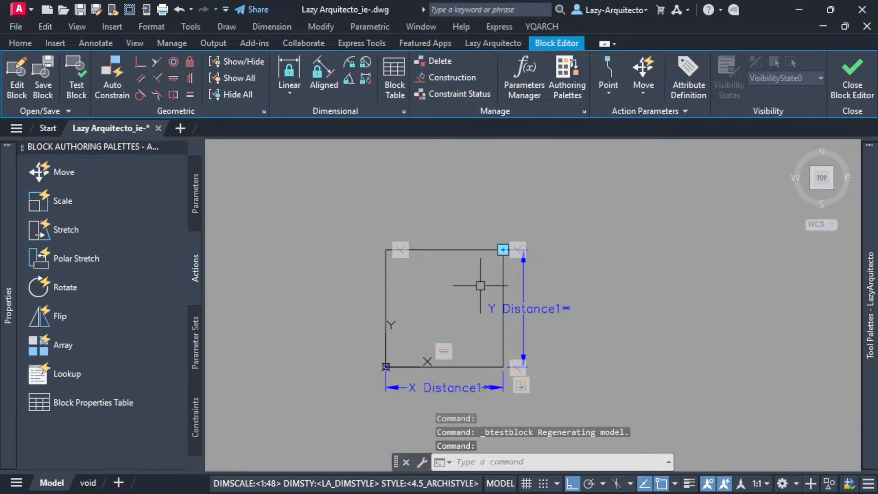
Draw two crossing diagonal lines between the opposite corners of the square.
{"action": "middle_click_drag", "start_coordinate": [581, 261], "coordinate": [535, 247]}
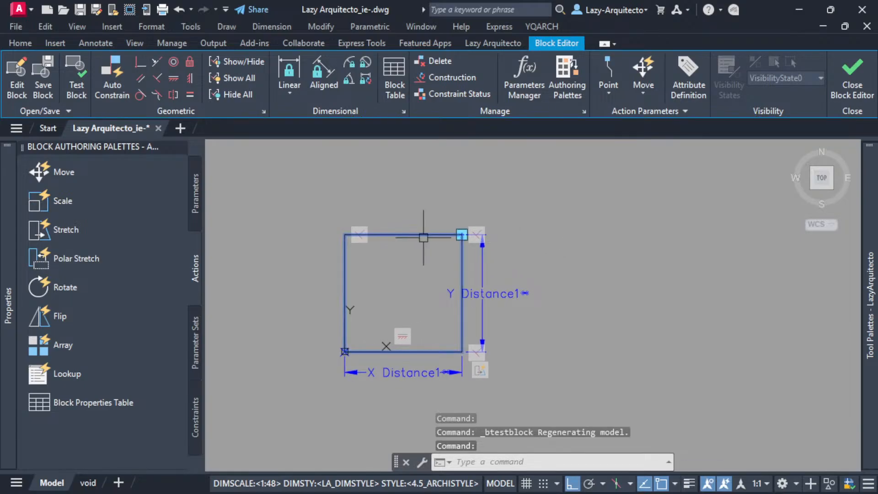
{"action": "type", "text": "l"}
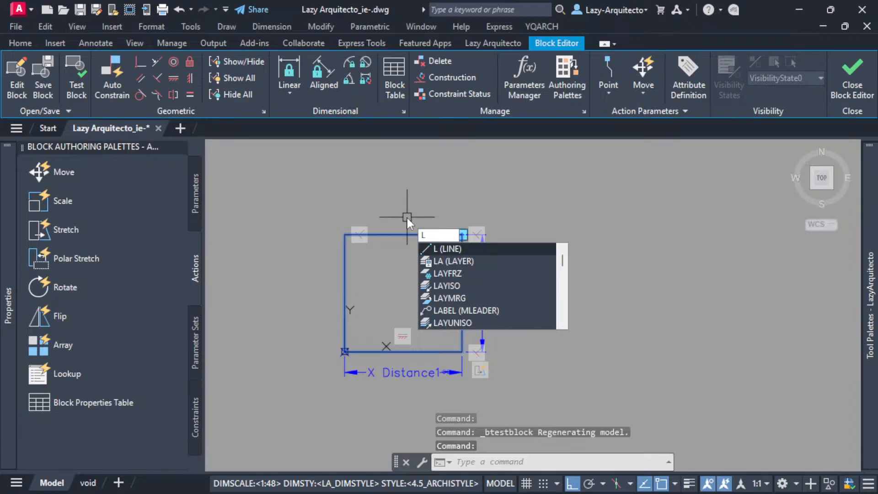
{"action": "key", "text": "Return"}
{"action": "left_click", "coordinate": [345, 235]}
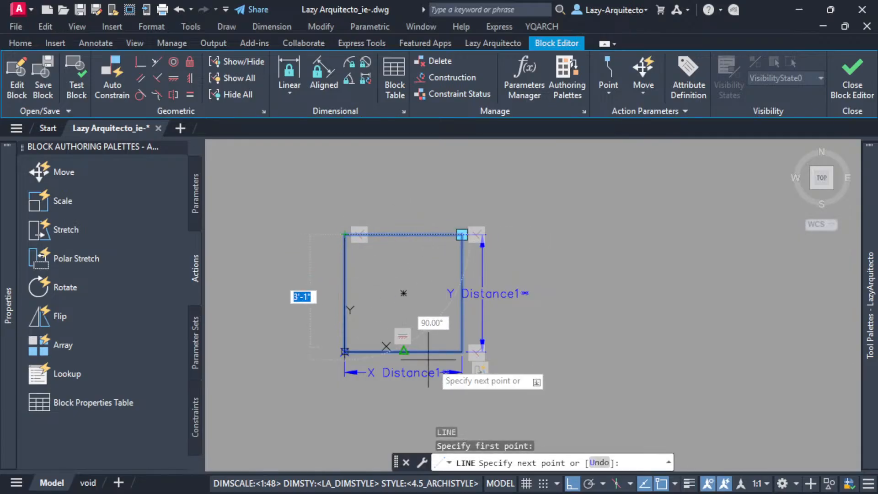
{"action": "left_click", "coordinate": [461, 352]}
{"action": "key", "text": "Return"}
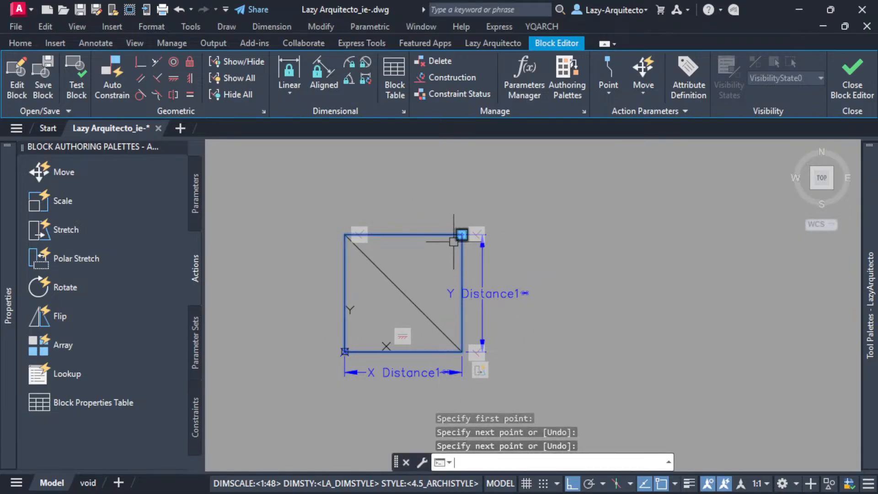
{"action": "key", "text": "Return"}
{"action": "left_click", "coordinate": [462, 235]}
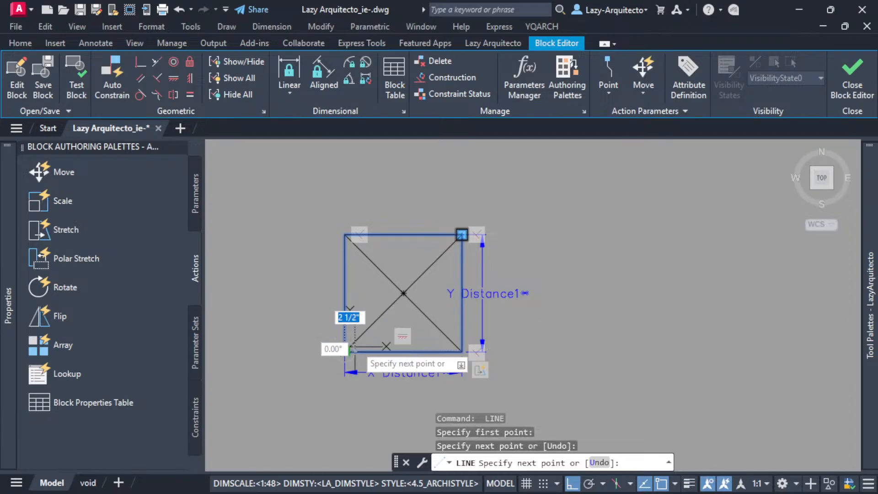
{"action": "left_click", "coordinate": [345, 352]}
{"action": "key", "text": "Return"}
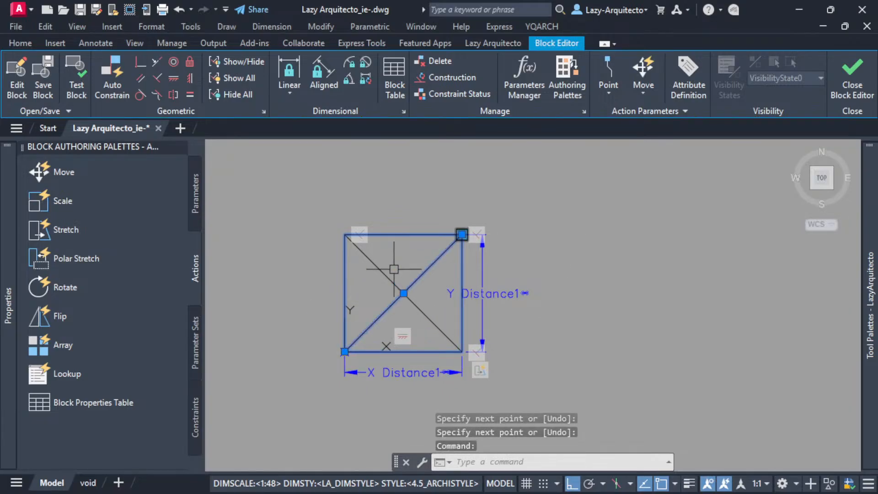
{"action": "key", "text": "Escape"}
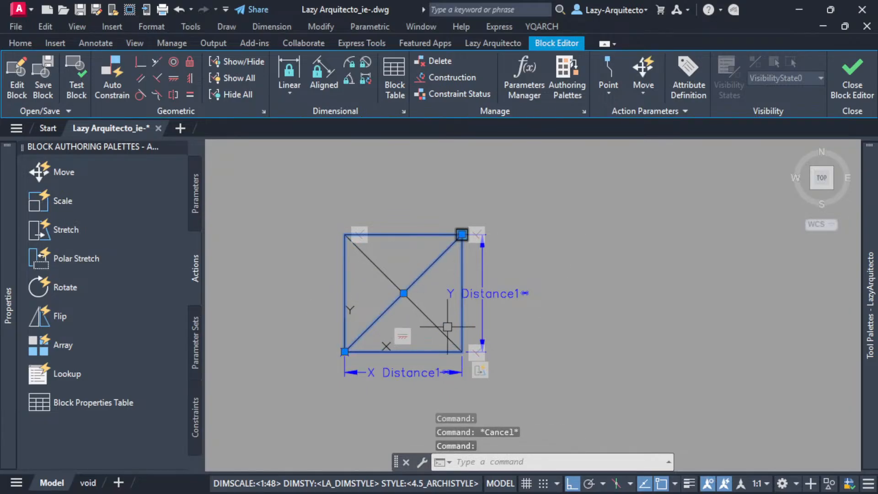
{"action": "key", "text": "Escape"}
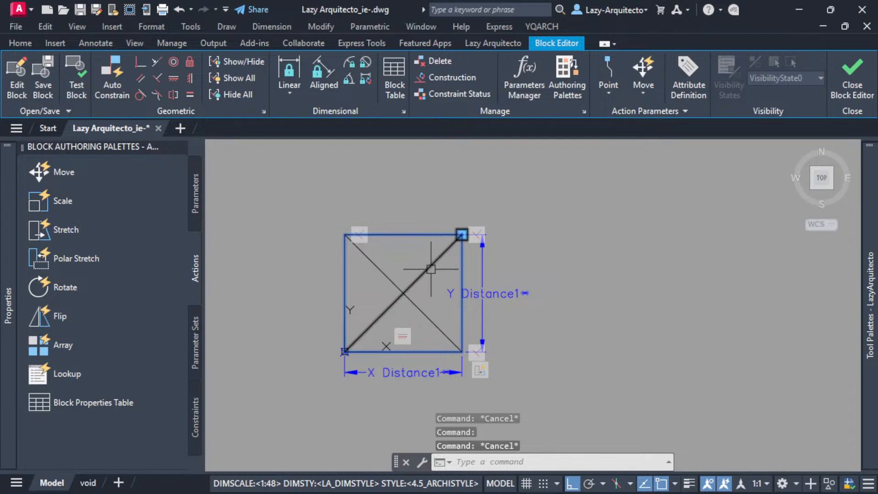
Create a new layer named OTB-DASHED.
{"action": "left_click", "coordinate": [14, 43]}
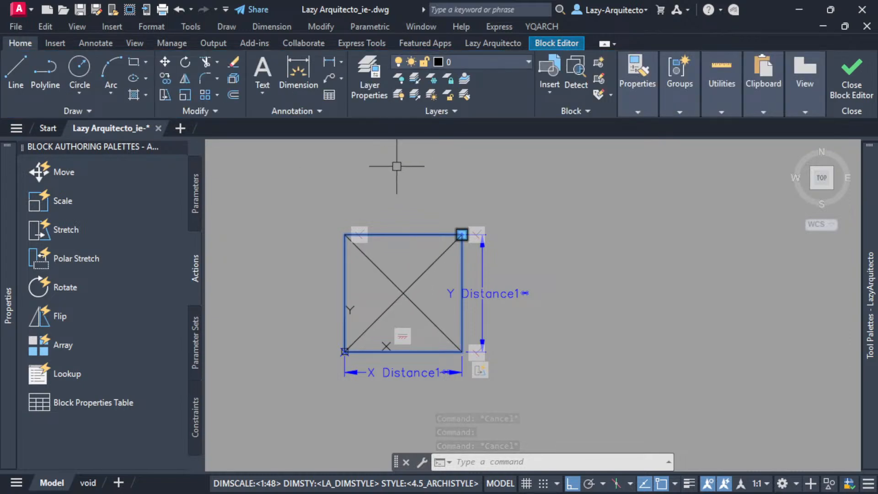
{"action": "type", "text": "la"}
{"action": "key", "text": "Return"}
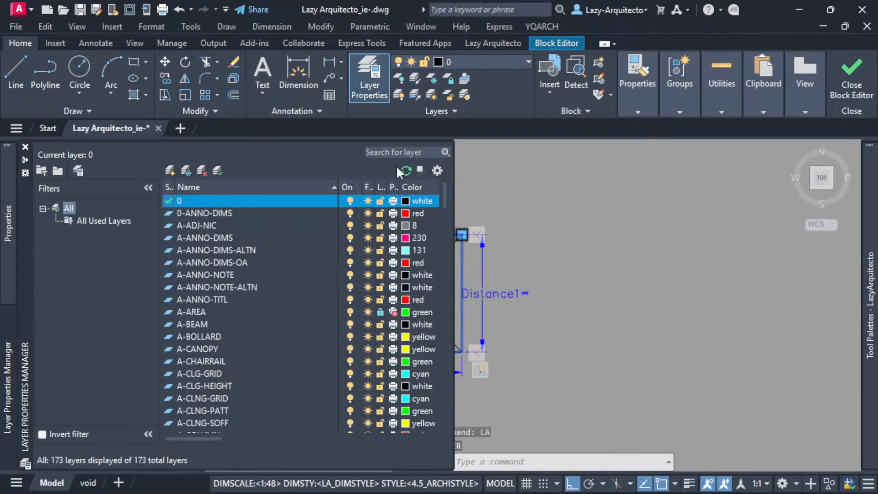
{"action": "left_click", "coordinate": [169, 170]}
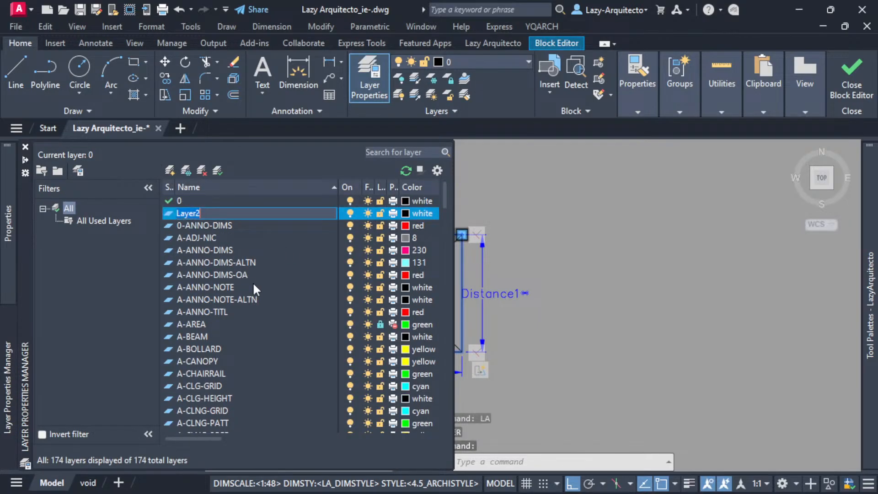
{"action": "type", "text": "o"}
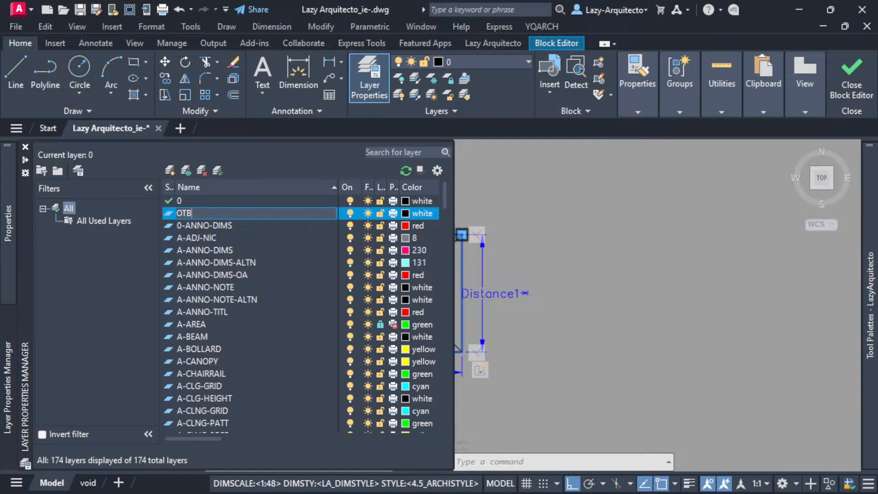
{"action": "type", "text": "TB-DASHED"}
{"action": "key", "text": "Return"}
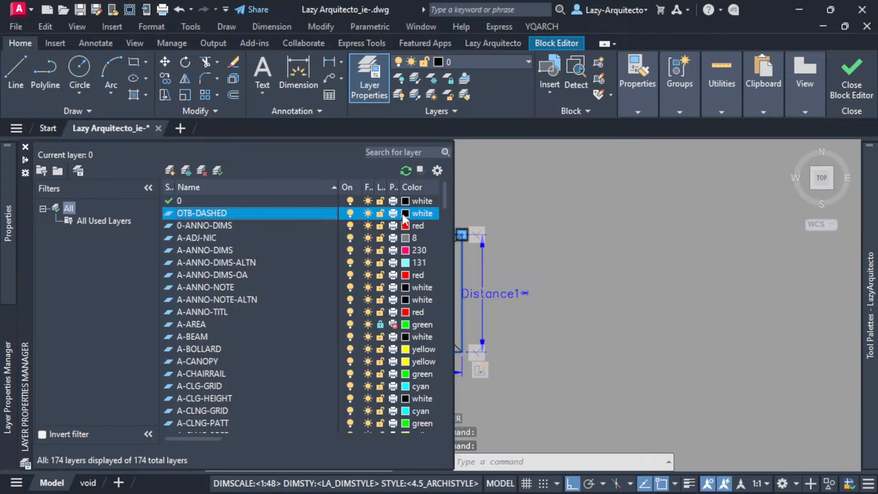
Assign the HIDDEN linetype to the OTB-DASHED layer.
{"action": "left_click_drag", "start_coordinate": [219, 436], "coordinate": [295, 443]}
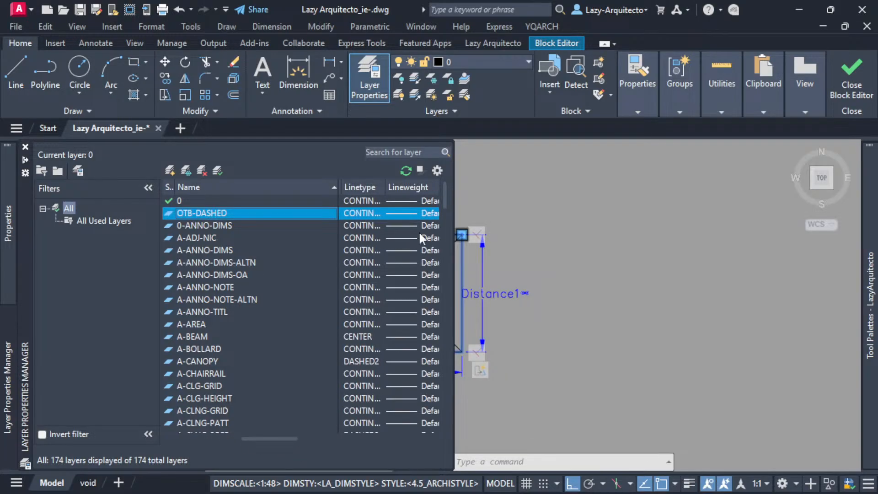
{"action": "left_click", "coordinate": [361, 216]}
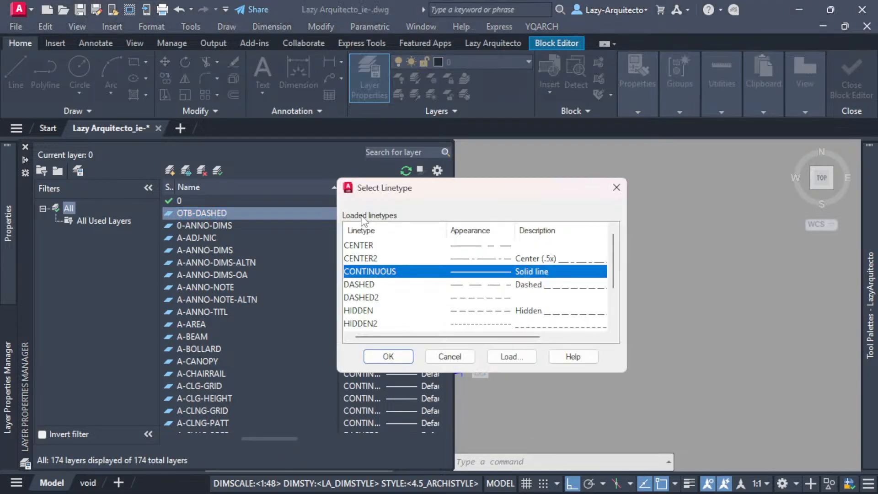
{"action": "left_click", "coordinate": [371, 312]}
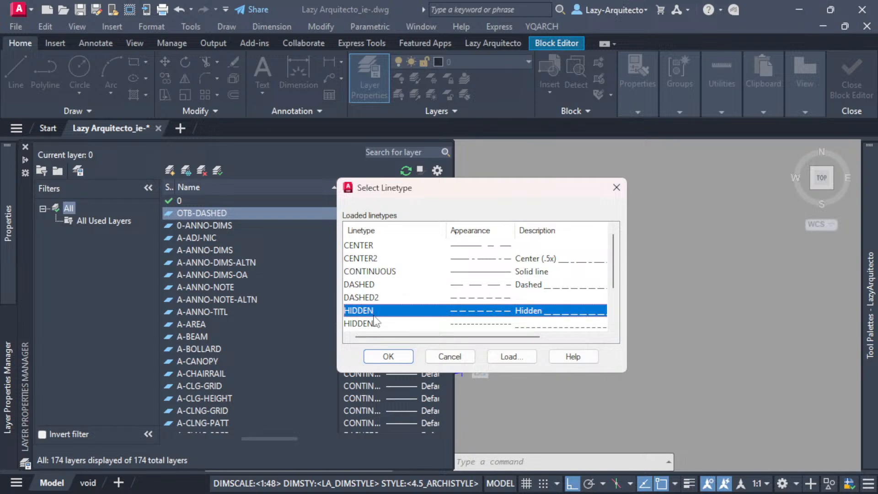
{"action": "left_click", "coordinate": [379, 355]}
Move both diagonal lines of the square to the OTB-DASHED layer and clear the selection.
{"action": "middle_click_drag", "start_coordinate": [659, 315], "coordinate": [661, 317]}
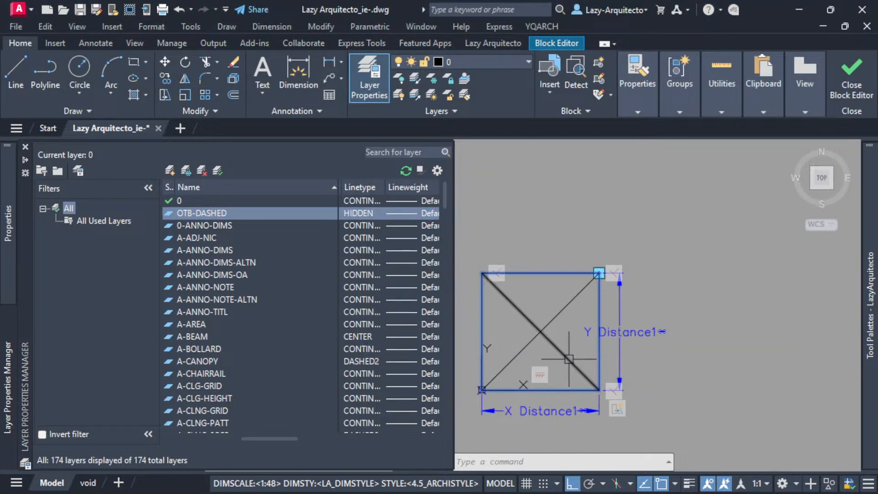
{"action": "left_click", "coordinate": [556, 357]}
{"action": "left_click", "coordinate": [538, 317]}
{"action": "left_click", "coordinate": [459, 97]}
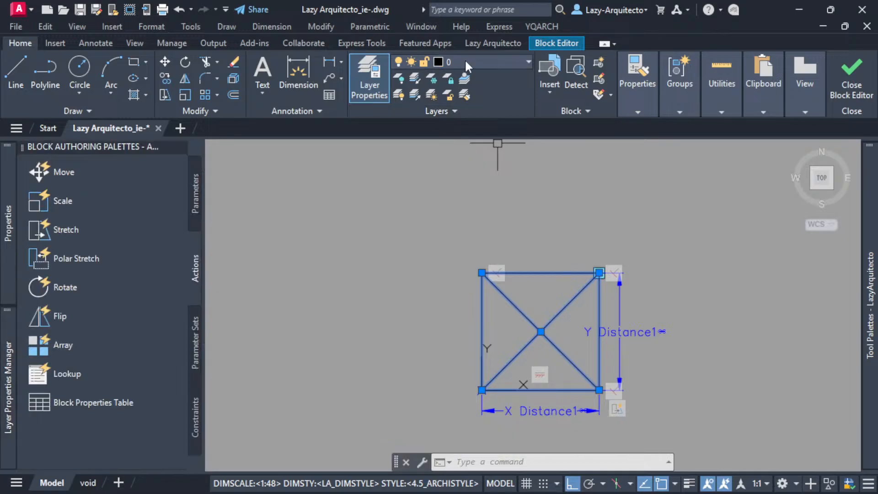
{"action": "left_click", "coordinate": [550, 353]}
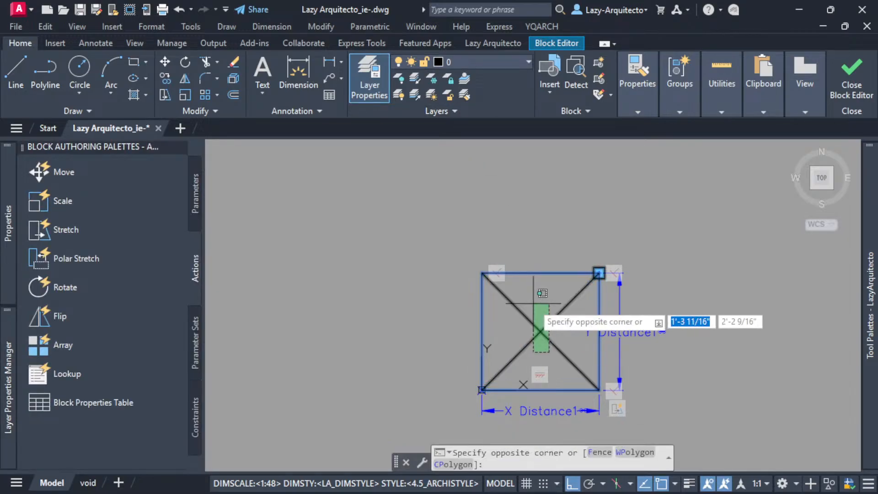
{"action": "left_click", "coordinate": [525, 288]}
{"action": "left_click", "coordinate": [477, 62]}
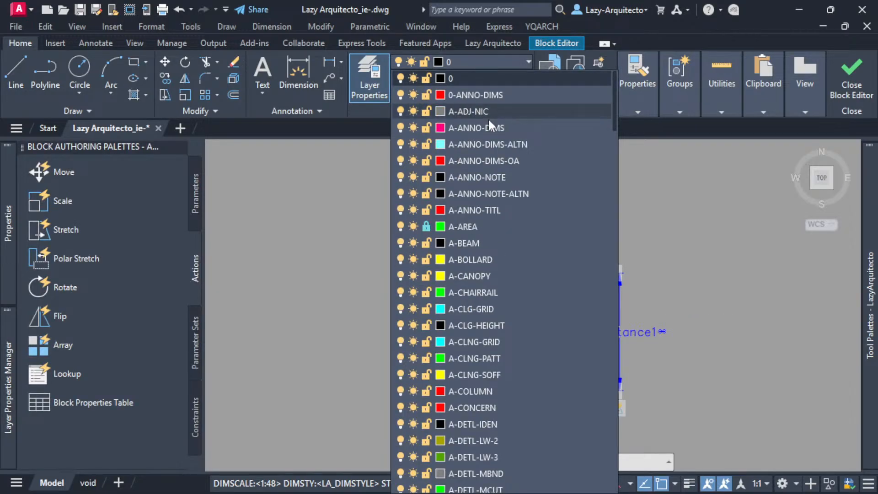
{"action": "key", "text": "o"}
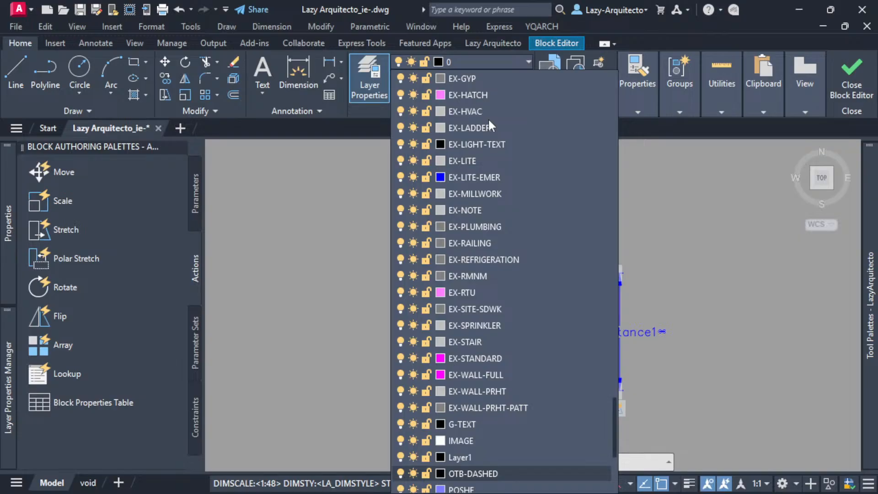
{"action": "left_click", "coordinate": [488, 474]}
{"action": "left_click", "coordinate": [680, 294]}
{"action": "key", "text": "Escape"}
{"action": "middle_click_drag", "start_coordinate": [680, 294], "coordinate": [524, 263]}
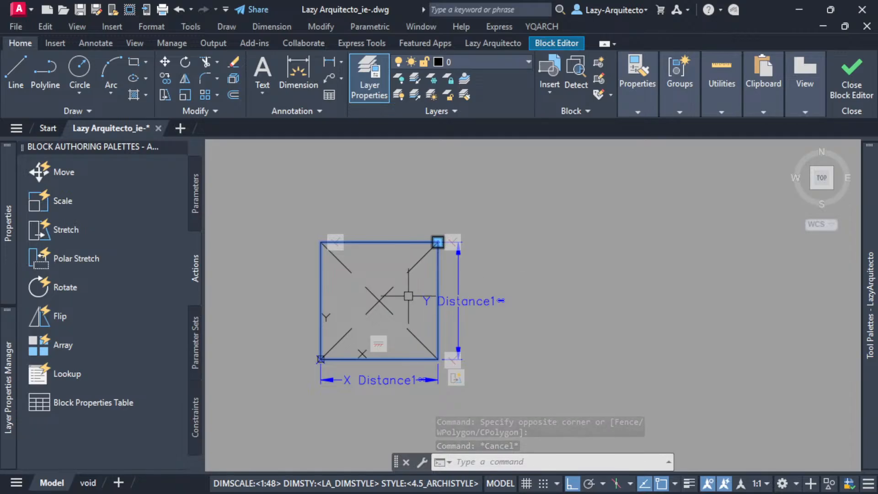
{"action": "key", "text": "Escape"}
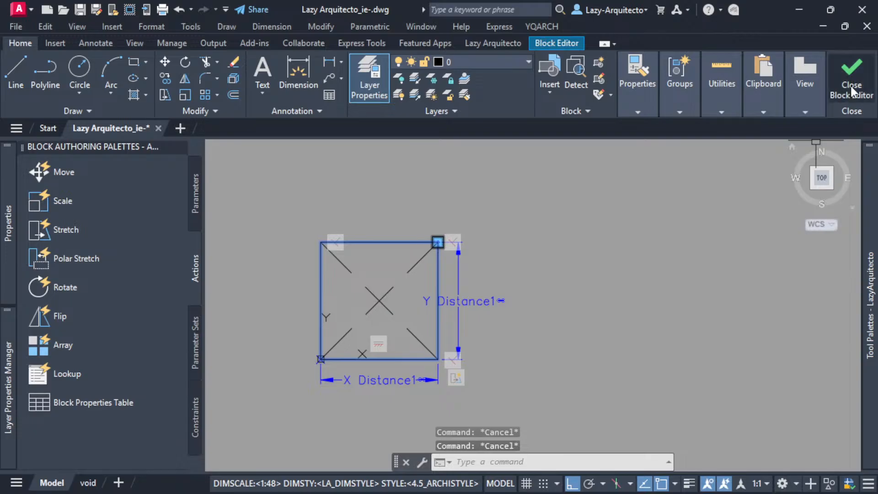
Test the block with its diagonals by stretching the upper-right grip straight up and horizontally to the right.
{"action": "left_click", "coordinate": [537, 44]}
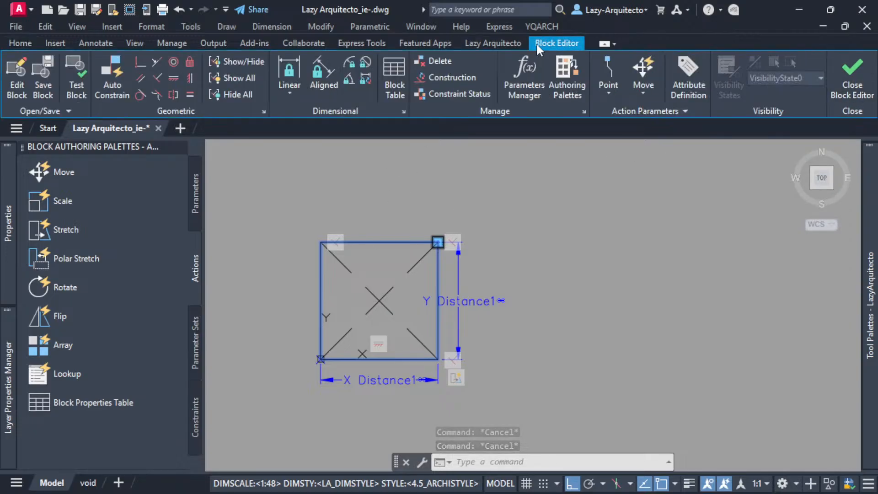
{"action": "left_click", "coordinate": [76, 76]}
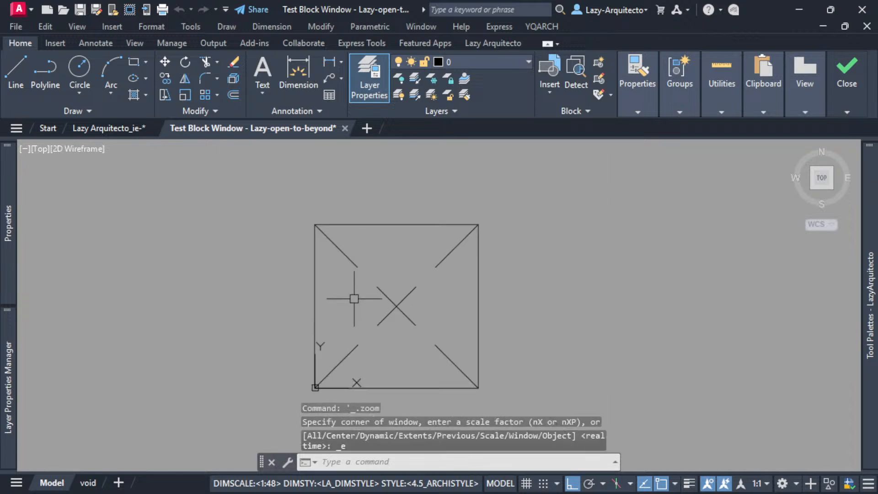
{"action": "scroll", "coordinate": [355, 288], "scroll_direction": "down", "scroll_amount": 3}
{"action": "left_click", "coordinate": [347, 266]}
{"action": "left_click", "coordinate": [417, 255]}
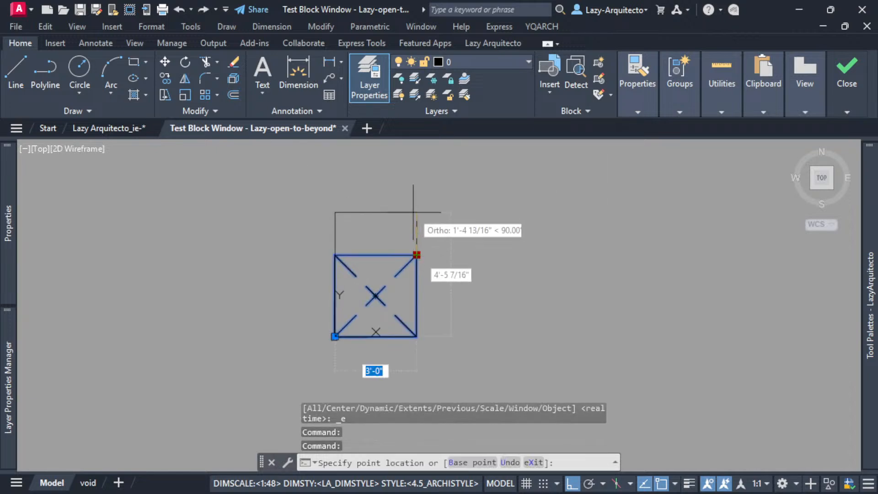
{"action": "left_click", "coordinate": [416, 173]}
{"action": "left_click", "coordinate": [417, 173]}
{"action": "left_click", "coordinate": [517, 183]}
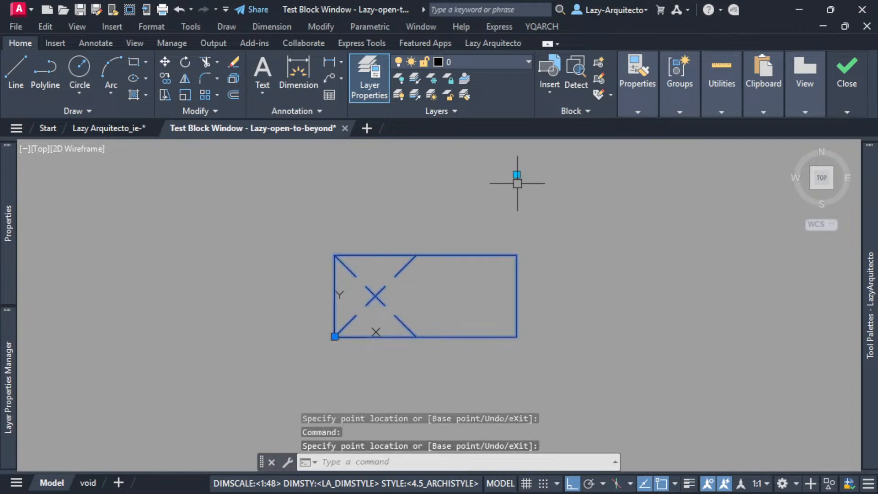
Stretch the test block's upper-right grip straight down and close the test block window.
{"action": "left_click", "coordinate": [517, 175]}
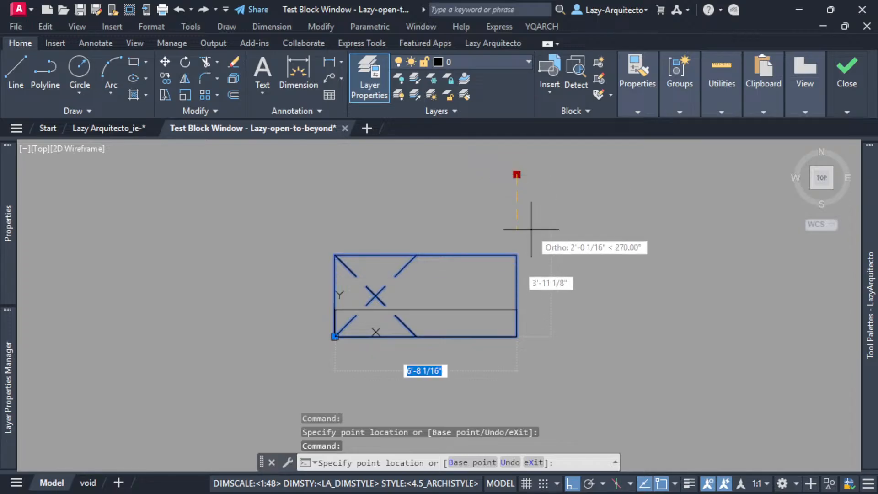
{"action": "left_click", "coordinate": [531, 228]}
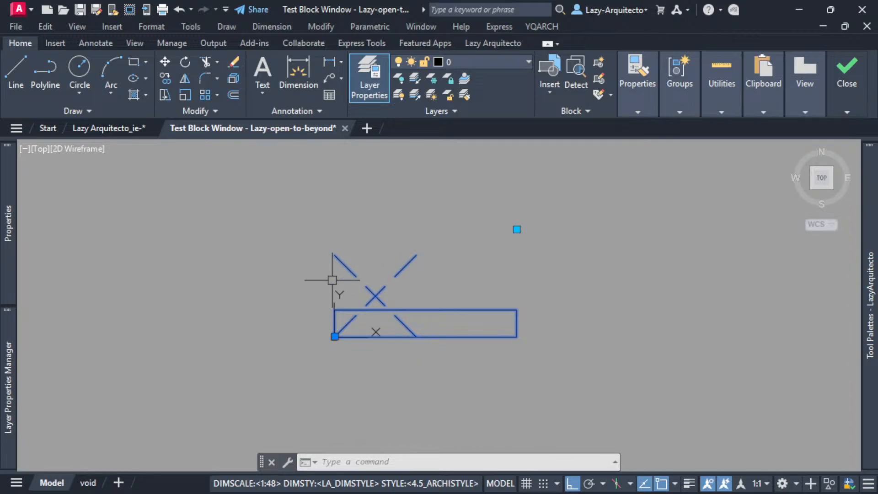
{"action": "mouse_move", "coordinate": [847, 91]}
{"action": "left_click", "coordinate": [850, 139]}
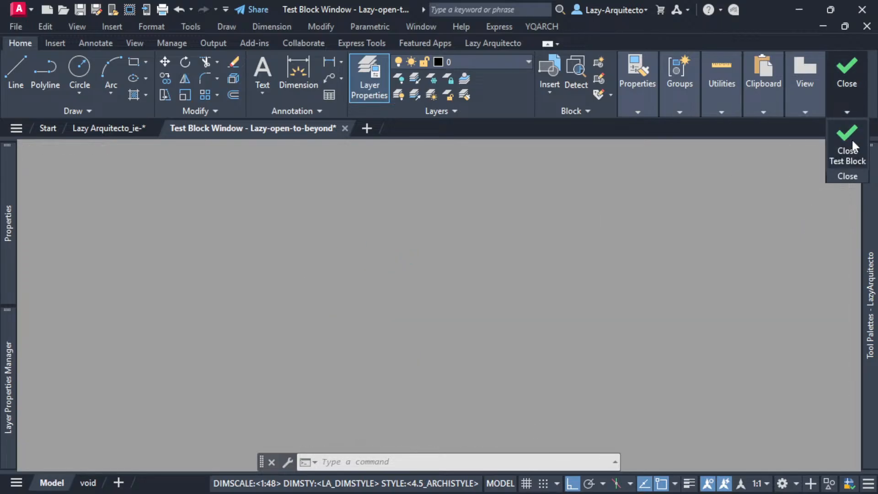
Apply Coincident constraints with the Autoconstrain option to the rectangle and the diagonal running from its upper-left to lower-right corner.
{"action": "left_click", "coordinate": [400, 277]}
{"action": "key", "text": "Escape"}
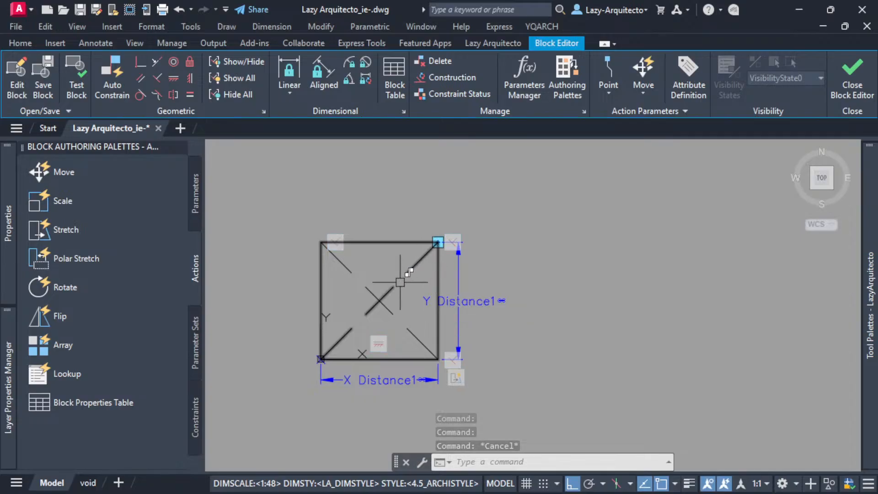
{"action": "scroll", "coordinate": [343, 273], "scroll_direction": "up", "scroll_amount": 3}
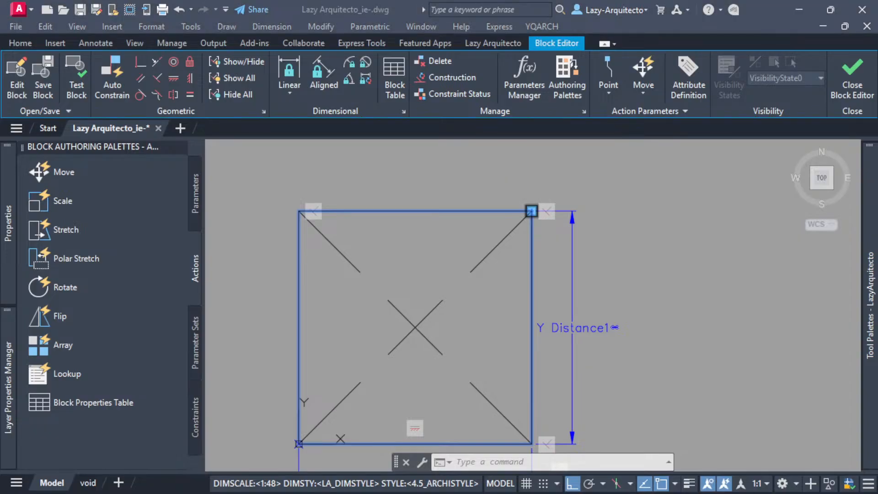
{"action": "left_click", "coordinate": [295, 164]}
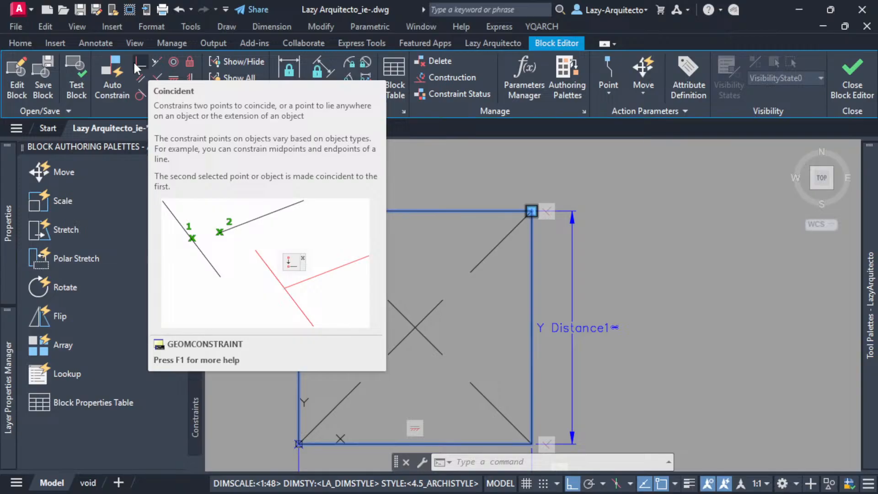
{"action": "left_click", "coordinate": [135, 68]}
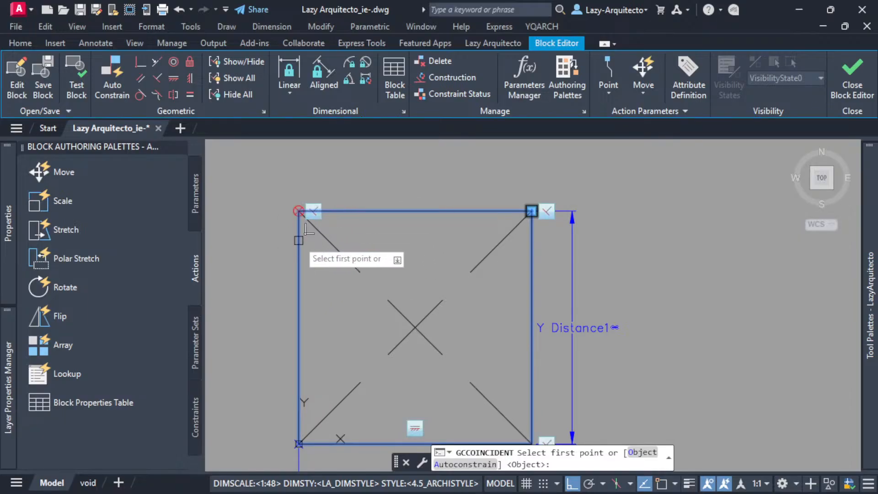
{"action": "left_click", "coordinate": [476, 464]}
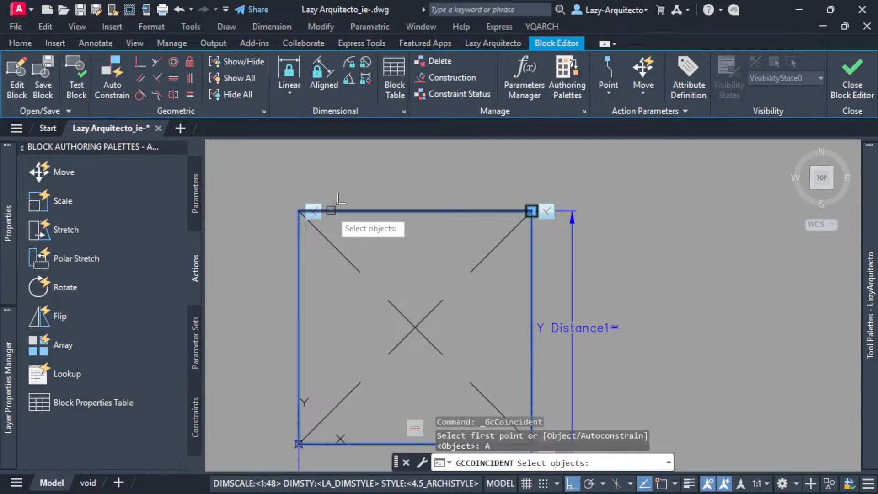
{"action": "left_click", "coordinate": [330, 211]}
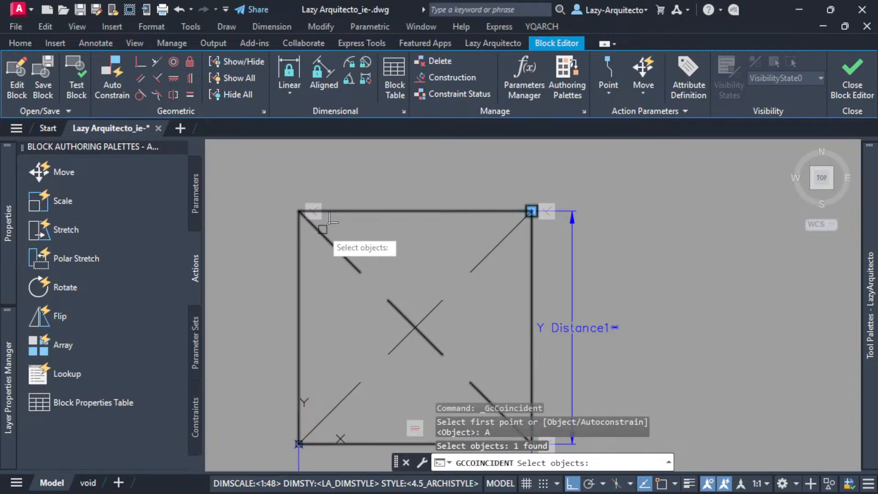
{"action": "left_click", "coordinate": [315, 226]}
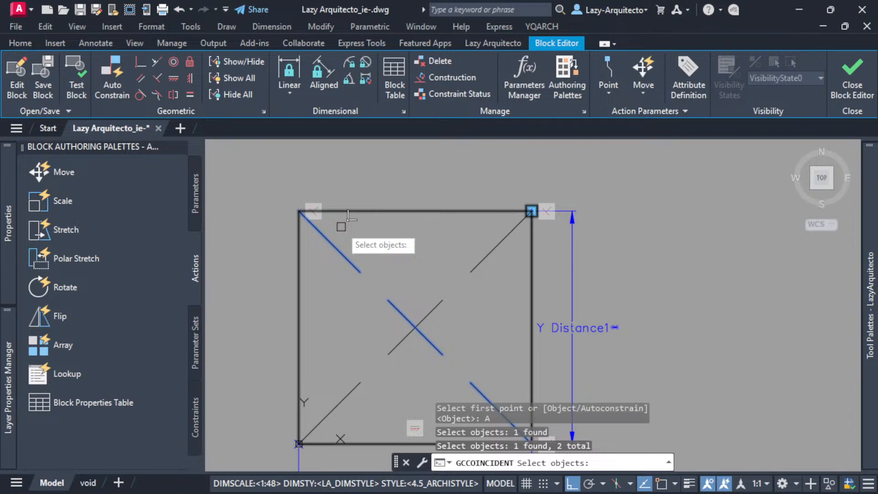
{"action": "key", "text": "Return"}
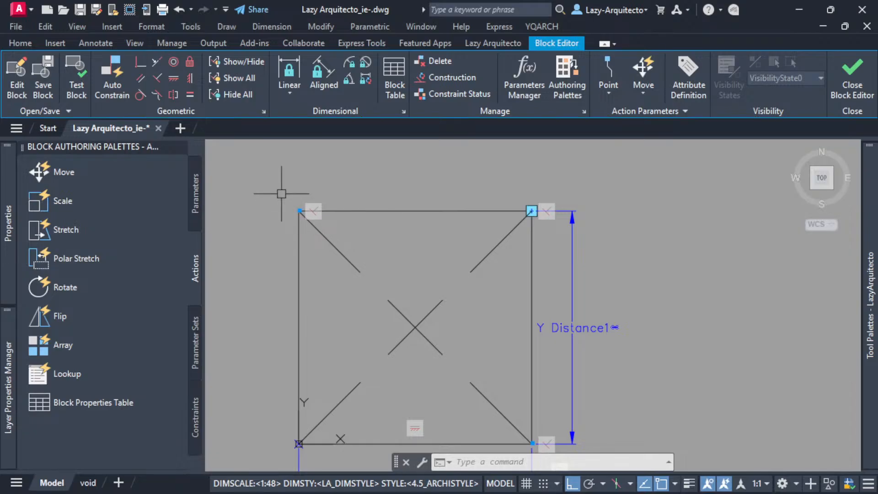
Open the block in a test window and stretch its upper-right grip straight up and back down.
{"action": "left_click", "coordinate": [73, 90]}
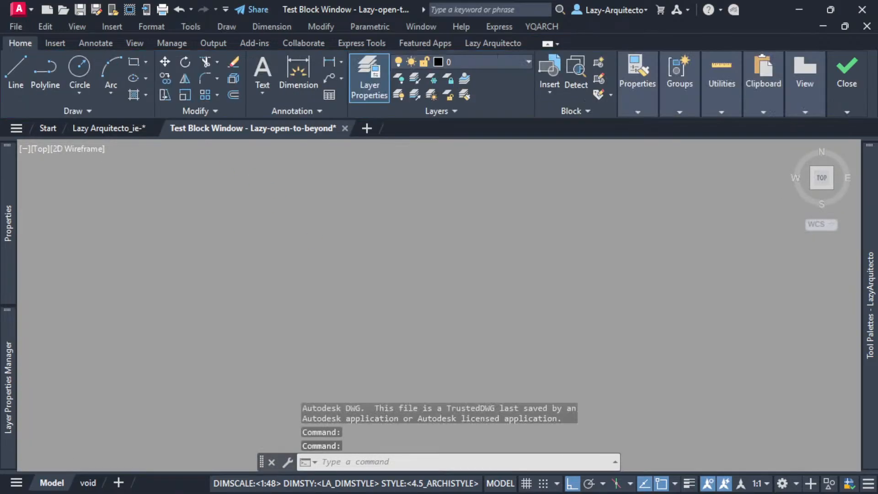
{"action": "scroll", "coordinate": [350, 268], "scroll_direction": "down", "scroll_amount": 3}
{"action": "left_click", "coordinate": [351, 262]}
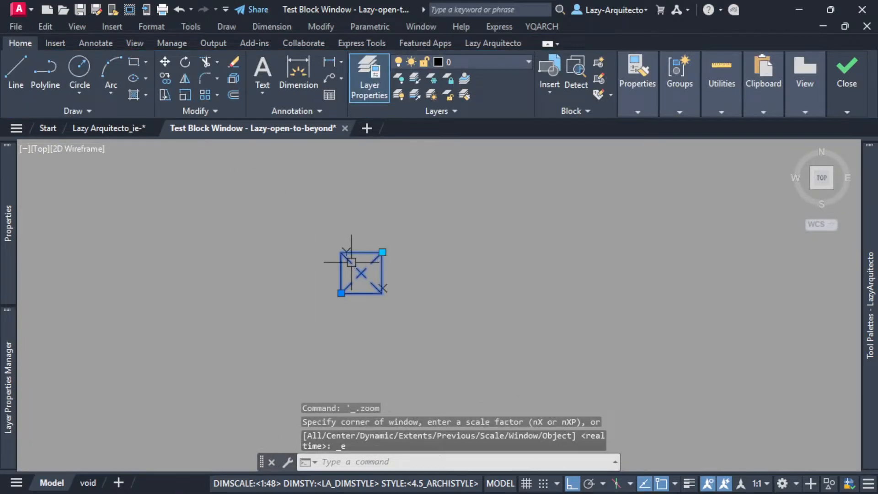
{"action": "left_click", "coordinate": [382, 252]}
{"action": "left_click", "coordinate": [382, 210]}
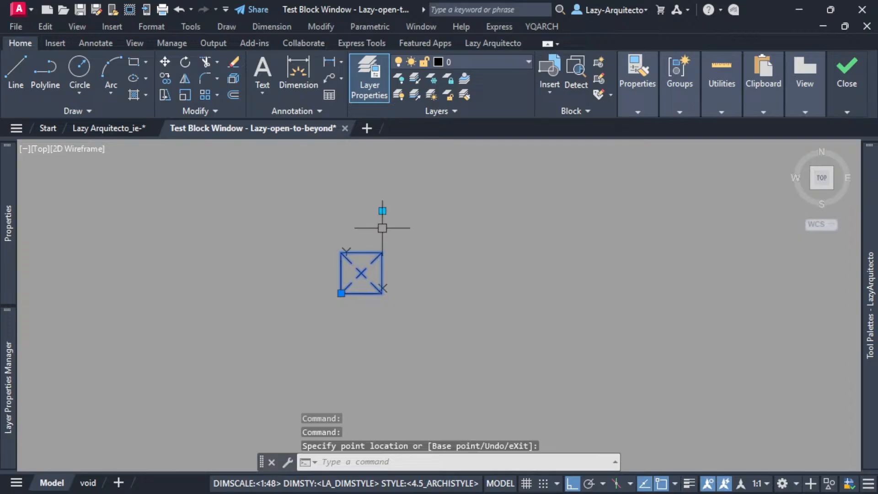
{"action": "left_click", "coordinate": [382, 211]}
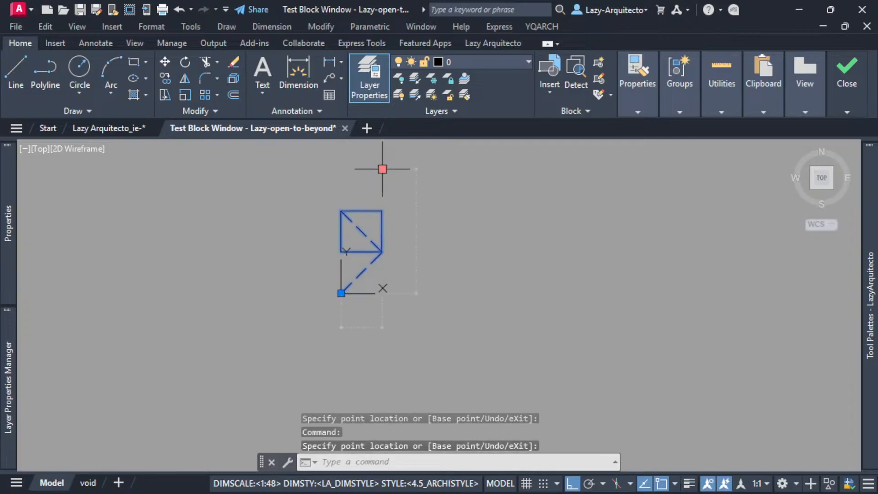
{"action": "left_click", "coordinate": [398, 209]}
Stretch the upper-right grip repeatedly up and down to check how the constrained diagonal follows the rectangle.
{"action": "scroll", "coordinate": [381, 242], "scroll_direction": "up", "scroll_amount": 3}
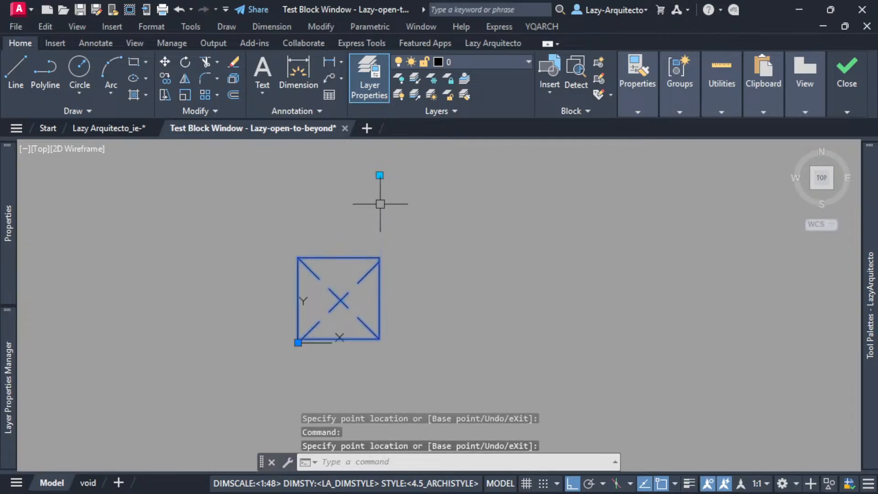
{"action": "left_click", "coordinate": [379, 175]}
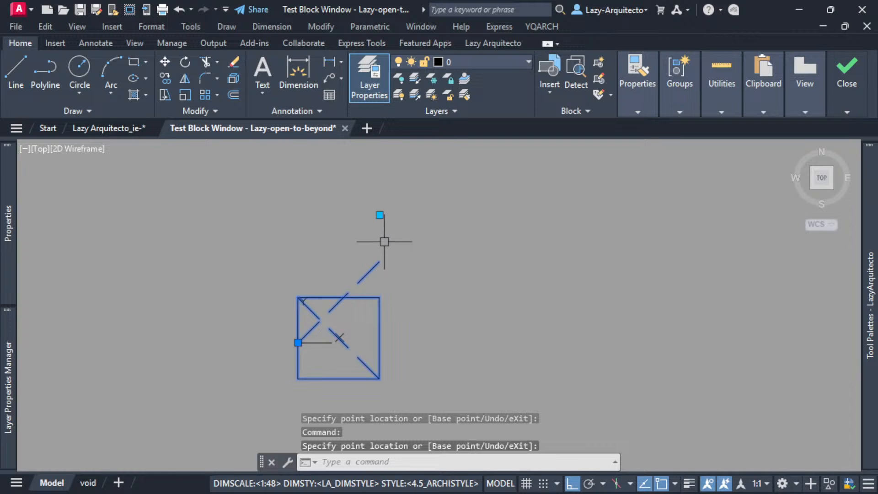
{"action": "left_click", "coordinate": [379, 215]}
{"action": "left_click", "coordinate": [375, 163]}
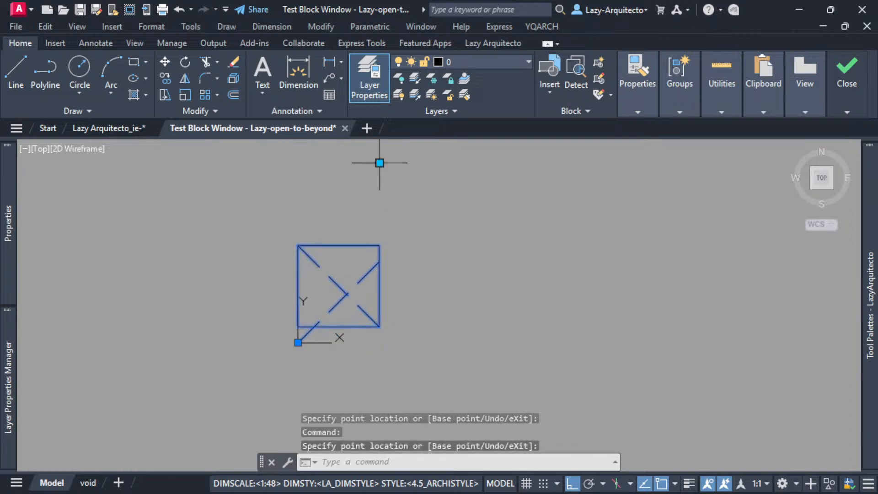
{"action": "left_click", "coordinate": [379, 162]}
{"action": "left_click", "coordinate": [380, 217]}
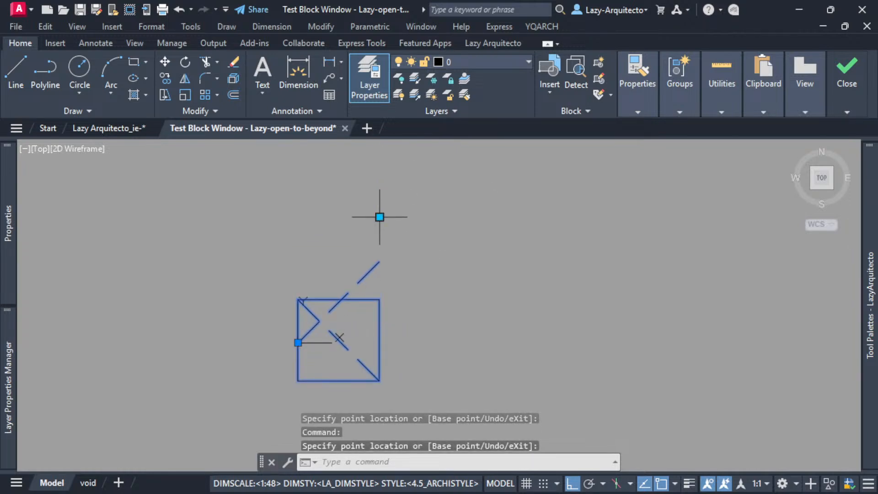
{"action": "left_click", "coordinate": [379, 217]}
{"action": "left_click", "coordinate": [379, 166]}
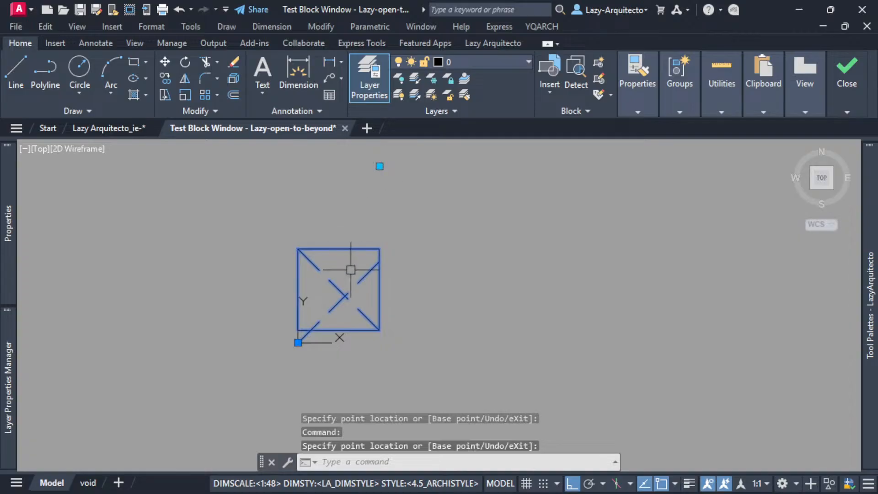
{"action": "left_click", "coordinate": [376, 169]}
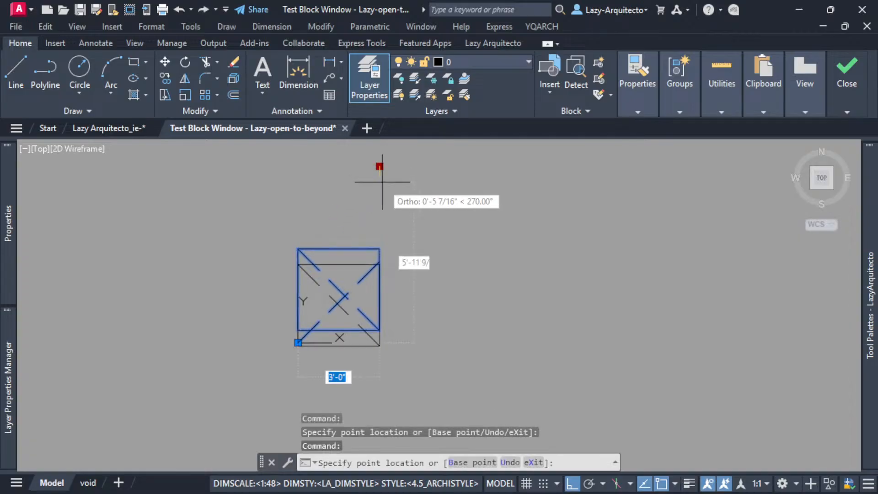
{"action": "left_click", "coordinate": [388, 202]}
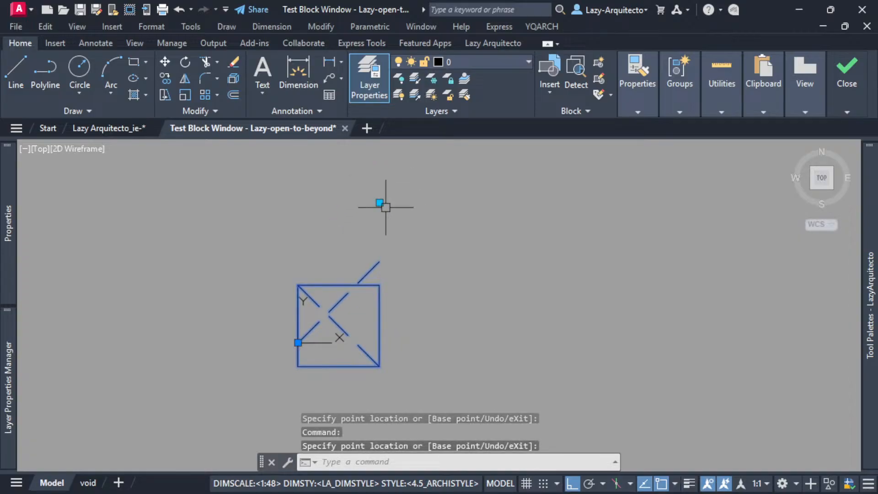
Stretch the test block horizontally to the right and examine the diagonal's connection at the rectangle's upper-left corner.
{"action": "scroll", "coordinate": [320, 316], "scroll_direction": "up", "scroll_amount": 3}
{"action": "scroll", "coordinate": [275, 276], "scroll_direction": "up", "scroll_amount": 6}
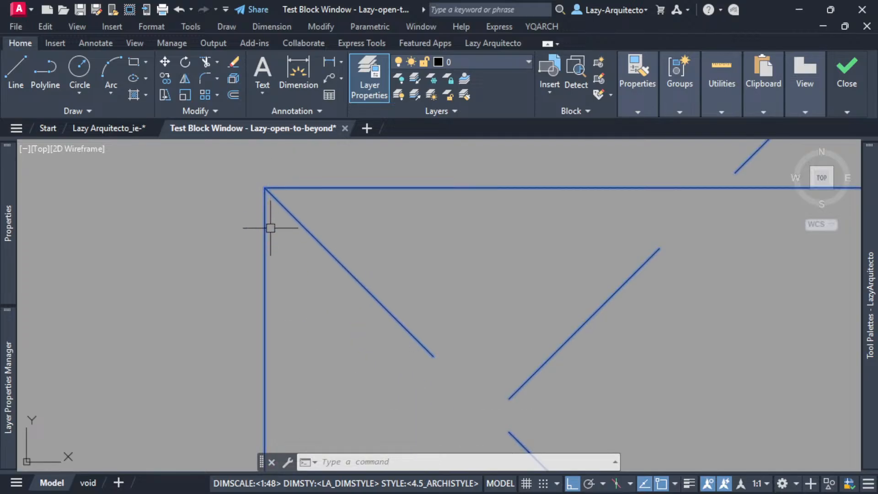
{"action": "scroll", "coordinate": [269, 189], "scroll_direction": "down", "scroll_amount": 9}
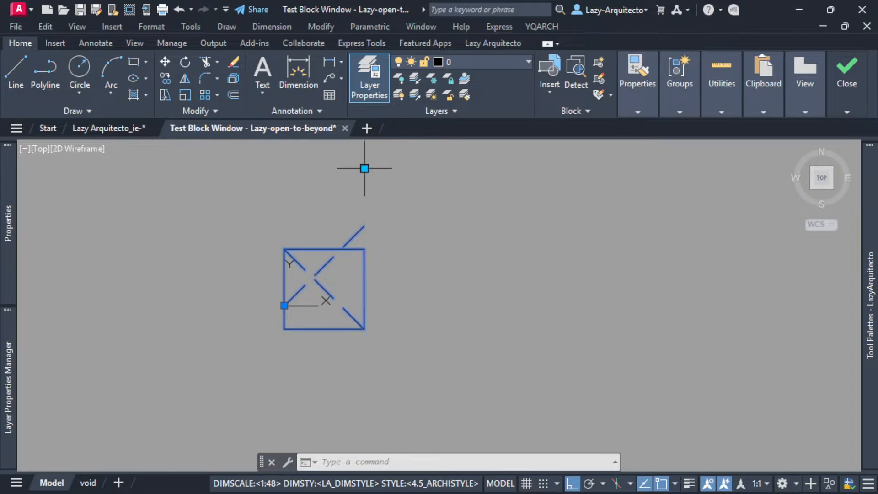
{"action": "left_click", "coordinate": [364, 169]}
{"action": "left_click", "coordinate": [447, 169]}
{"action": "scroll", "coordinate": [281, 270], "scroll_direction": "up", "scroll_amount": 3}
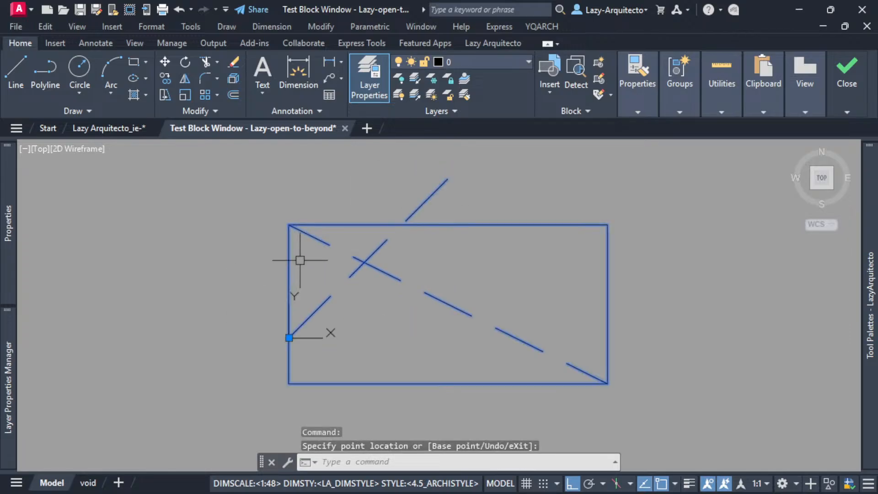
{"action": "scroll", "coordinate": [300, 260], "scroll_direction": "up", "scroll_amount": 3}
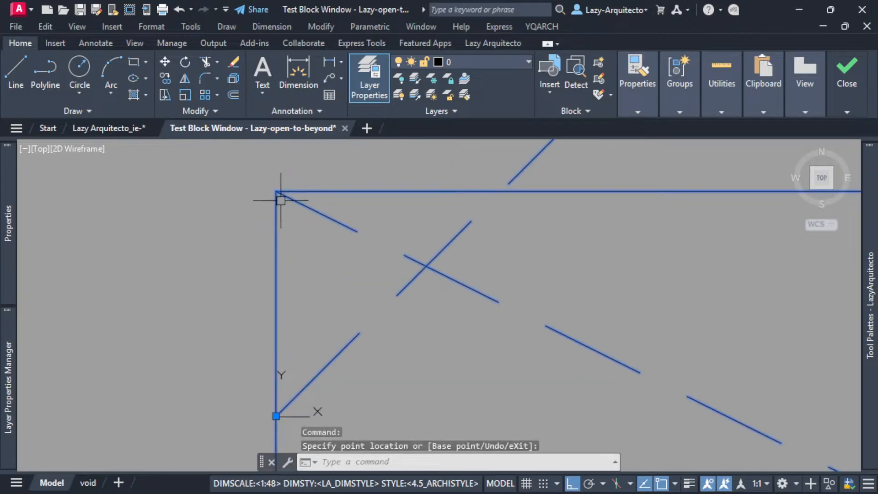
{"action": "scroll", "coordinate": [281, 200], "scroll_direction": "down", "scroll_amount": 3}
{"action": "scroll", "coordinate": [292, 251], "scroll_direction": "down", "scroll_amount": 6}
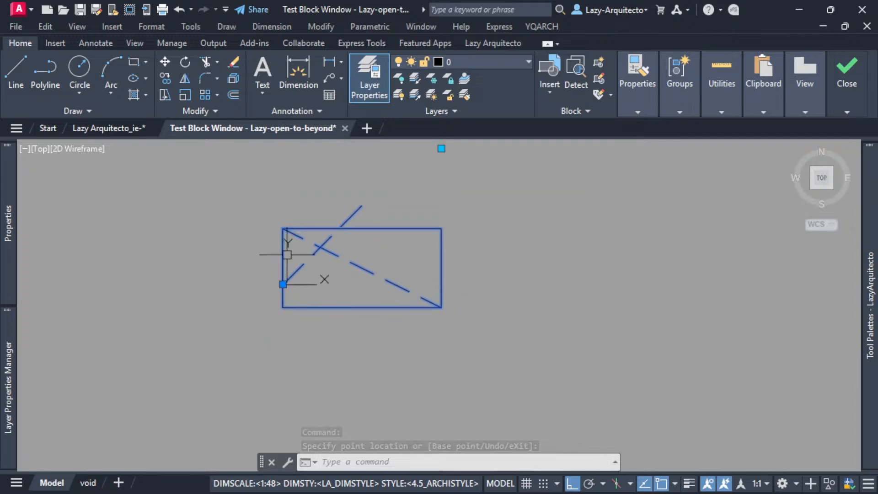
Stretch the block's grip vertically and horizontally in both directions and compare the constrained diagonal with the unconstrained one.
{"action": "left_click", "coordinate": [368, 198]}
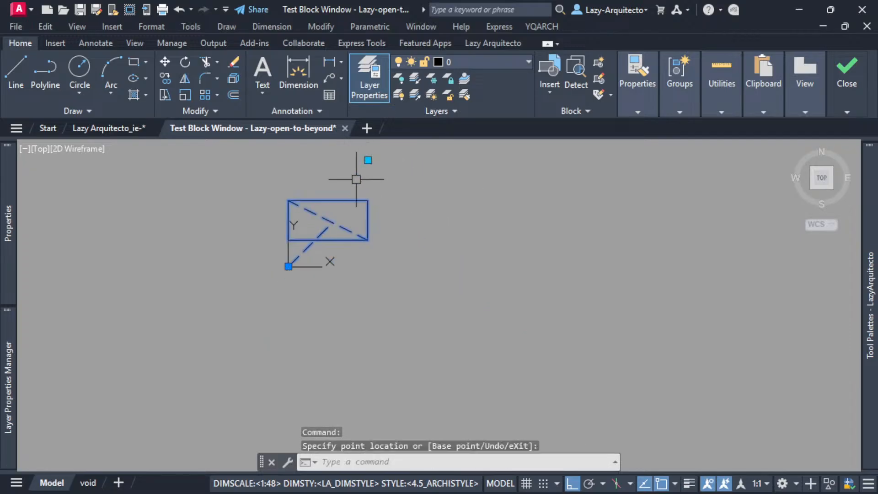
{"action": "scroll", "coordinate": [330, 200], "scroll_direction": "up", "scroll_amount": 3}
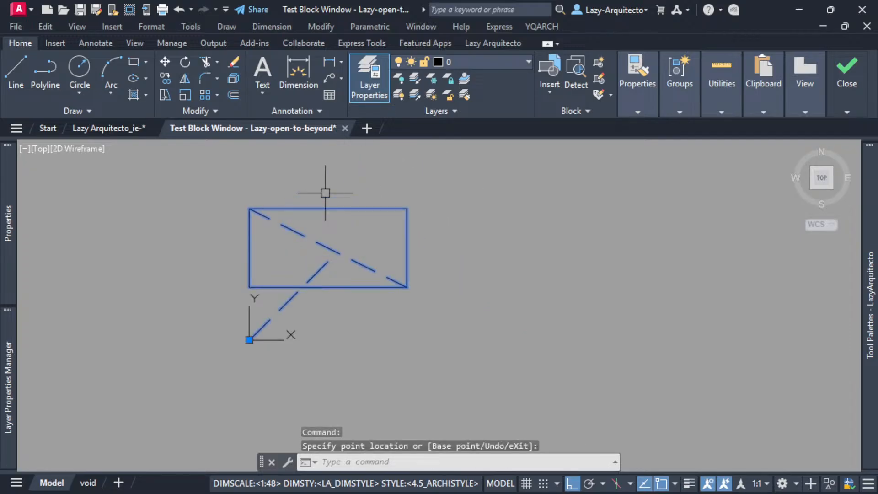
{"action": "scroll", "coordinate": [361, 195], "scroll_direction": "down", "scroll_amount": 3}
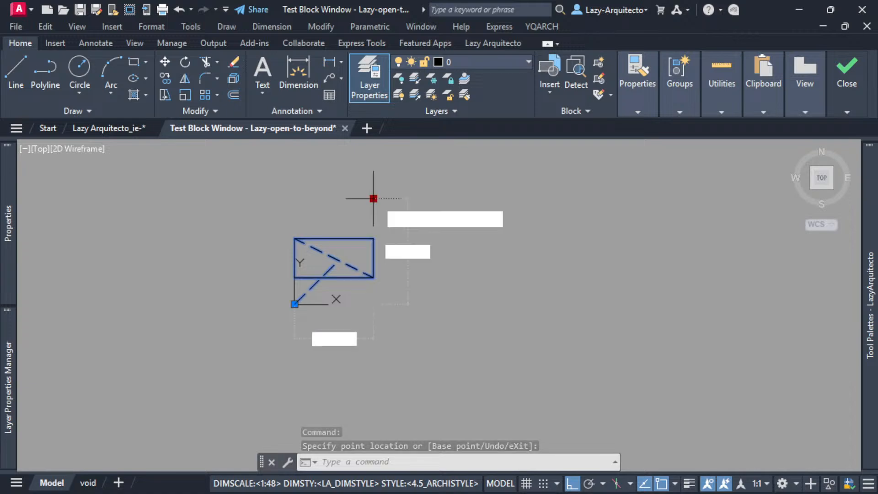
{"action": "left_click", "coordinate": [373, 164]}
{"action": "left_click", "coordinate": [374, 164]}
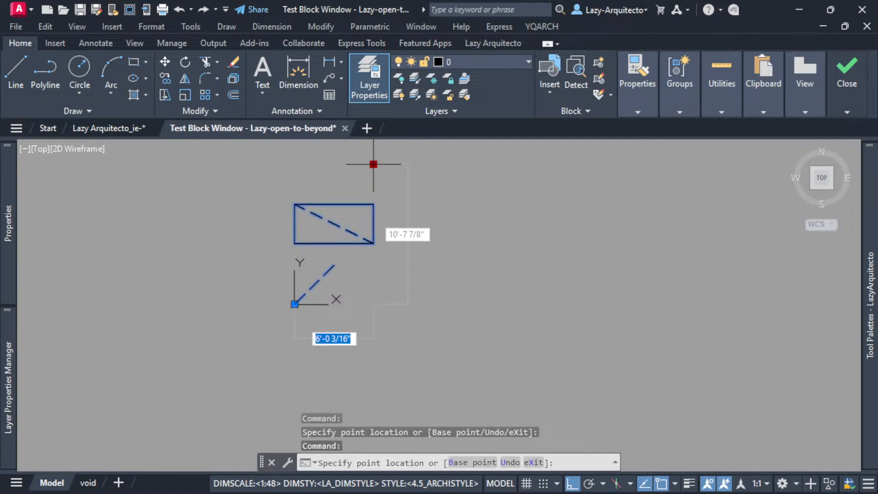
{"action": "left_click", "coordinate": [393, 197]}
{"action": "left_click", "coordinate": [373, 197]}
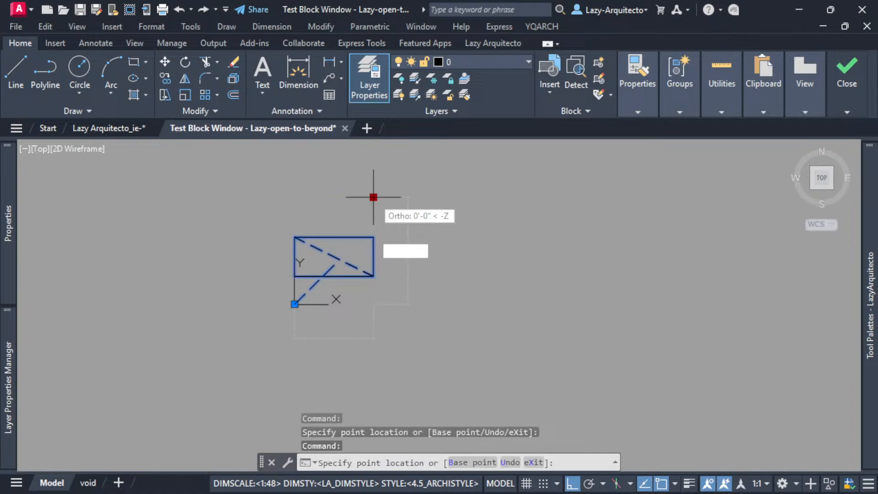
{"action": "left_click", "coordinate": [415, 197]}
{"action": "left_click", "coordinate": [416, 197]}
{"action": "left_click", "coordinate": [357, 193]}
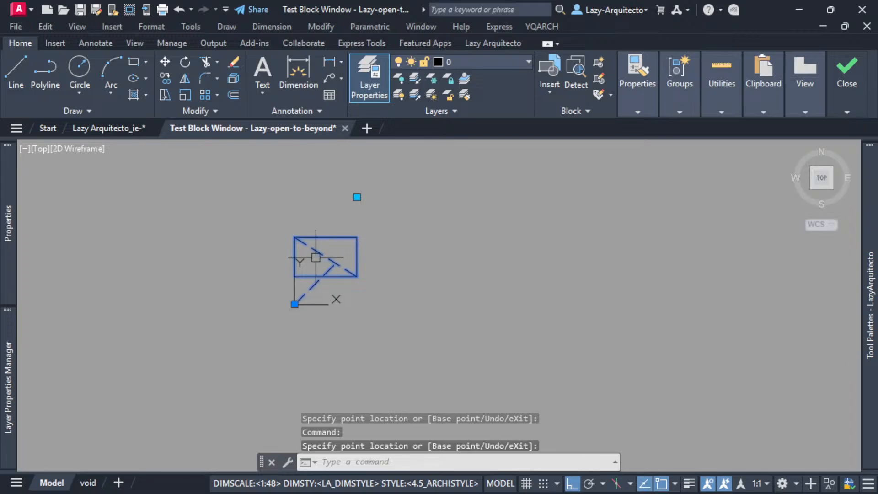
{"action": "scroll", "coordinate": [316, 257], "scroll_direction": "up", "scroll_amount": 6}
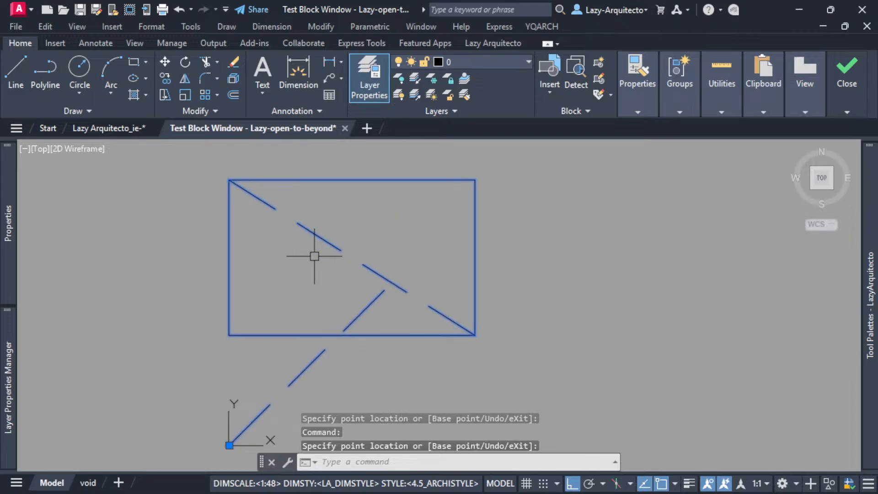
{"action": "scroll", "coordinate": [357, 291], "scroll_direction": "down", "scroll_amount": 3}
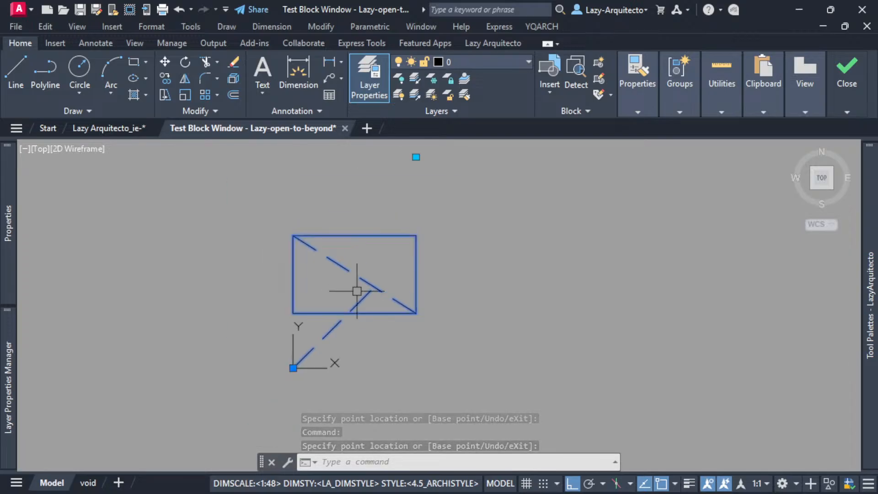
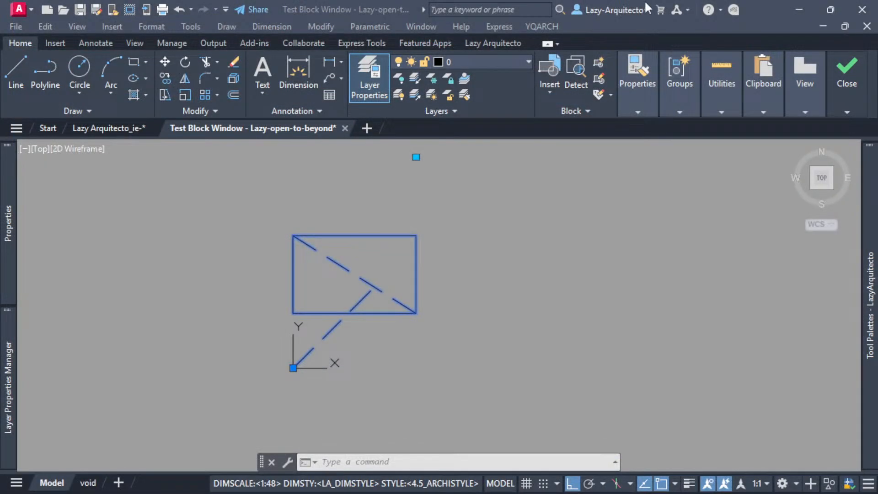
Examine the dashed diagonal's connection at the test block's upper-left corner against the unconstrained diagonal.
{"action": "left_click", "coordinate": [499, 259]}
{"action": "scroll", "coordinate": [297, 241], "scroll_direction": "up", "scroll_amount": 5}
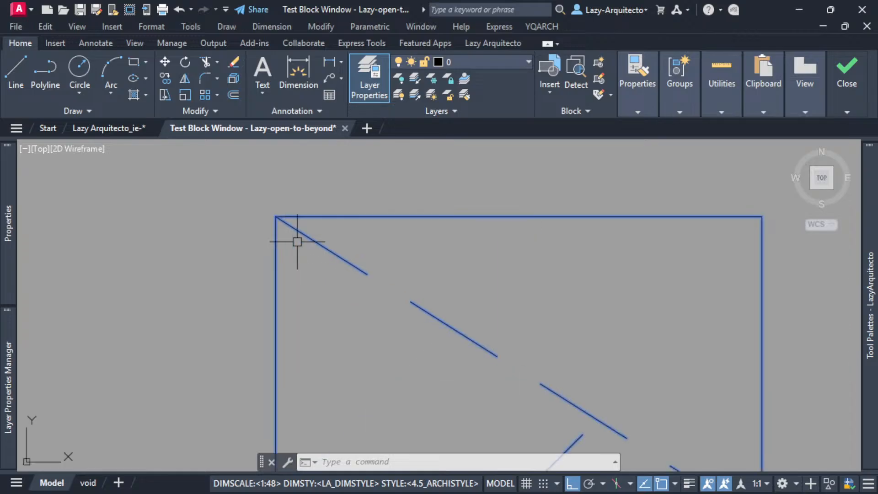
{"action": "scroll", "coordinate": [286, 218], "scroll_direction": "up", "scroll_amount": 3}
{"action": "scroll", "coordinate": [259, 223], "scroll_direction": "down", "scroll_amount": 2}
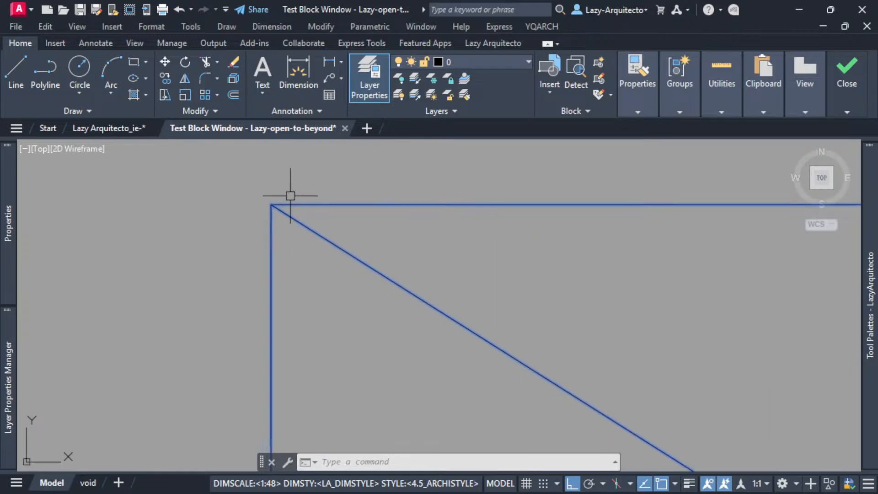
{"action": "scroll", "coordinate": [271, 224], "scroll_direction": "down", "scroll_amount": 2}
{"action": "scroll", "coordinate": [271, 224], "scroll_direction": "down", "scroll_amount": 3}
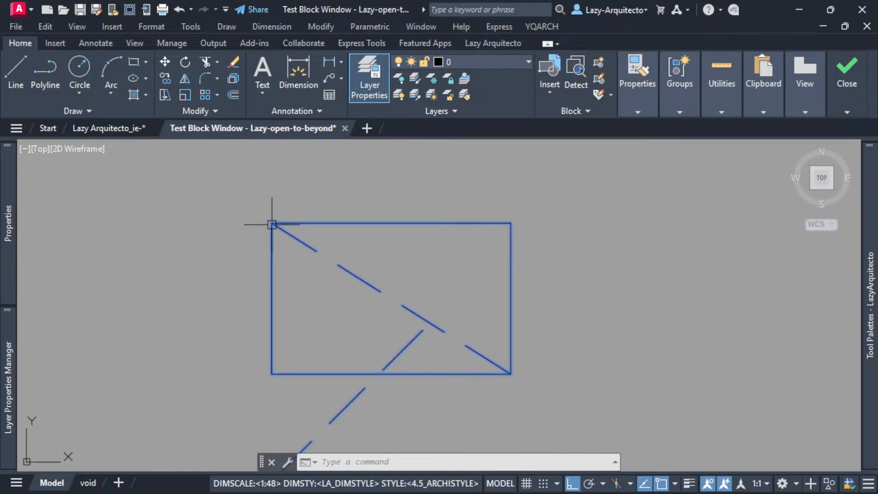
{"action": "scroll", "coordinate": [281, 234], "scroll_direction": "down", "scroll_amount": 3}
{"action": "scroll", "coordinate": [376, 293], "scroll_direction": "up", "scroll_amount": 3}
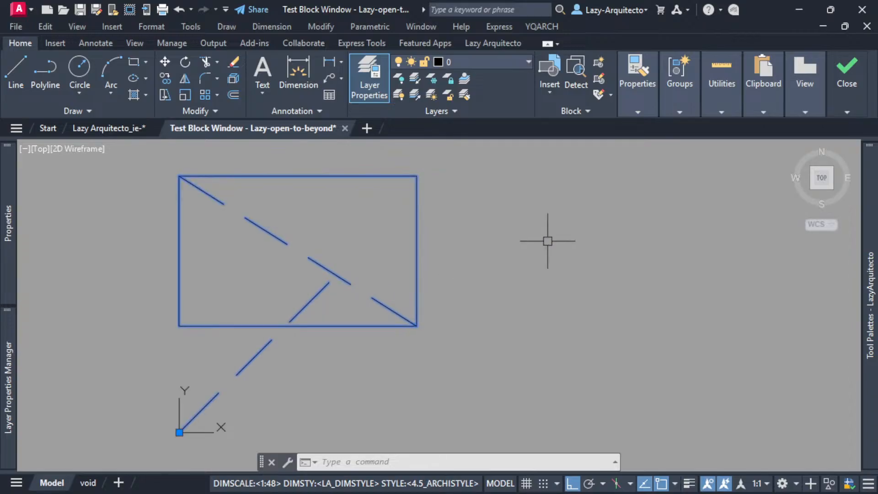
Close the test block window and return to editing the block definition.
{"action": "left_click", "coordinate": [846, 112]}
{"action": "left_click", "coordinate": [847, 176]}
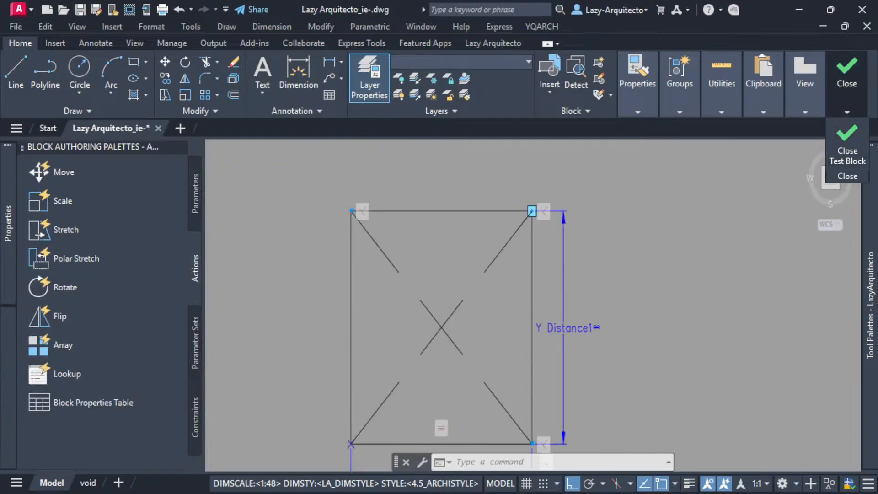
{"action": "middle_click_drag", "start_coordinate": [310, 265], "coordinate": [290, 235]}
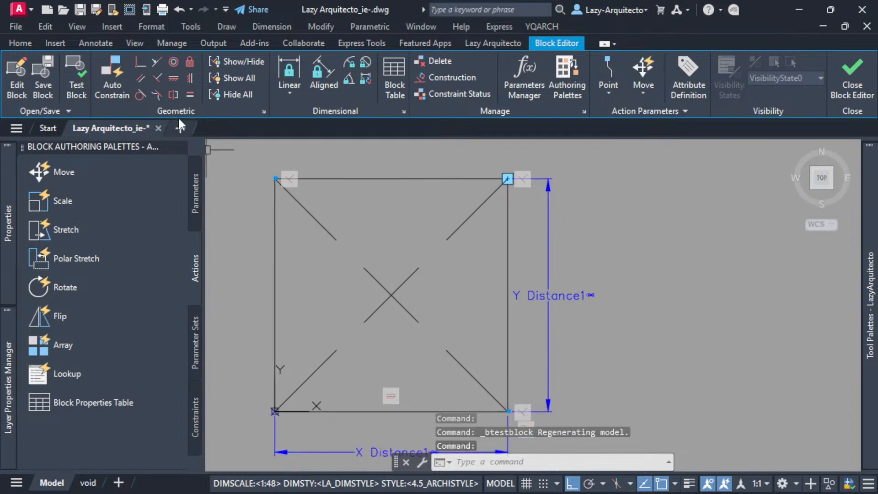
Try to apply an autoconstrained Coincident constraint between the rectangle and the diagonal joining its upper-left and lower-right corners.
{"action": "left_click", "coordinate": [140, 63]}
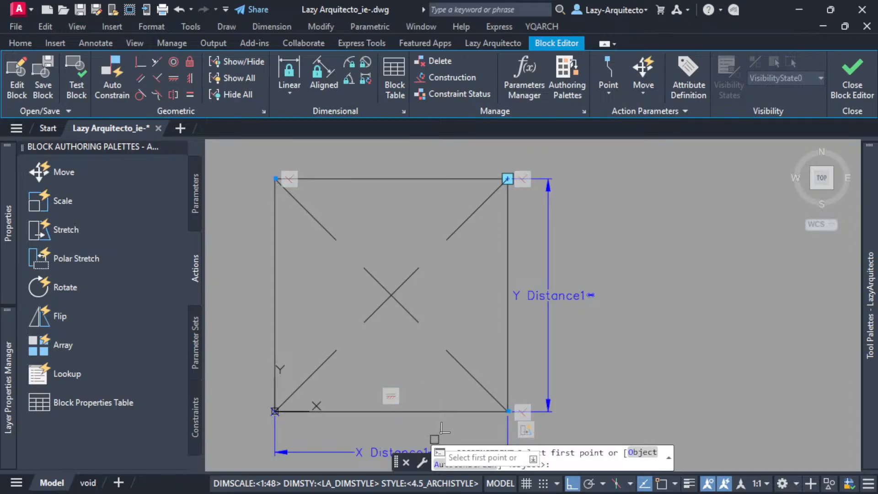
{"action": "type", "text": "A"}
{"action": "key", "text": "Return"}
{"action": "middle_click_drag", "start_coordinate": [473, 339], "coordinate": [458, 275]}
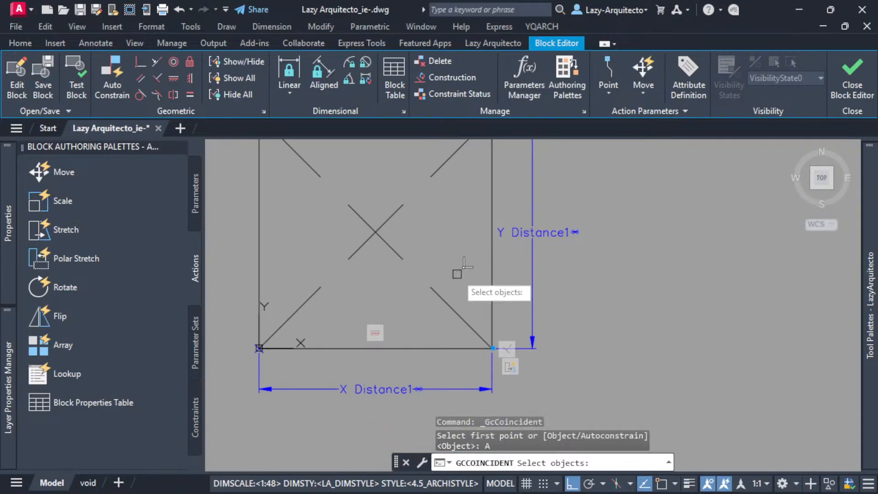
{"action": "left_click", "coordinate": [490, 324]}
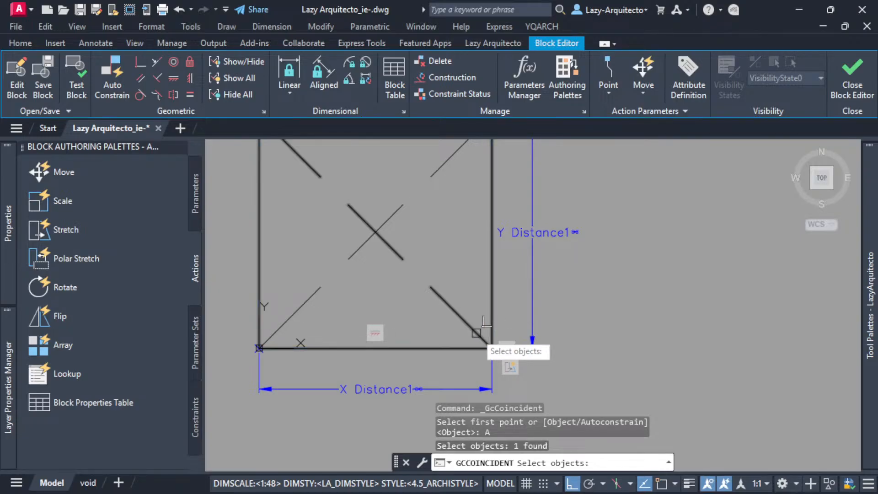
{"action": "left_click", "coordinate": [476, 332]}
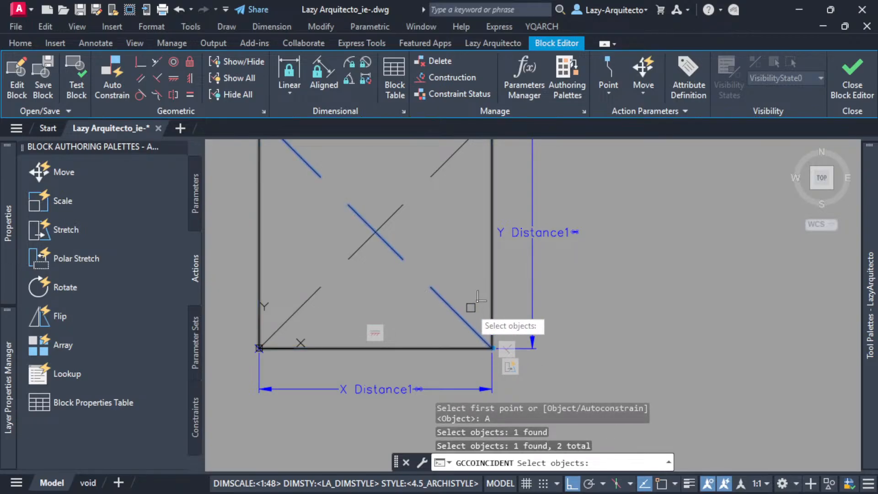
{"action": "key", "text": "Return"}
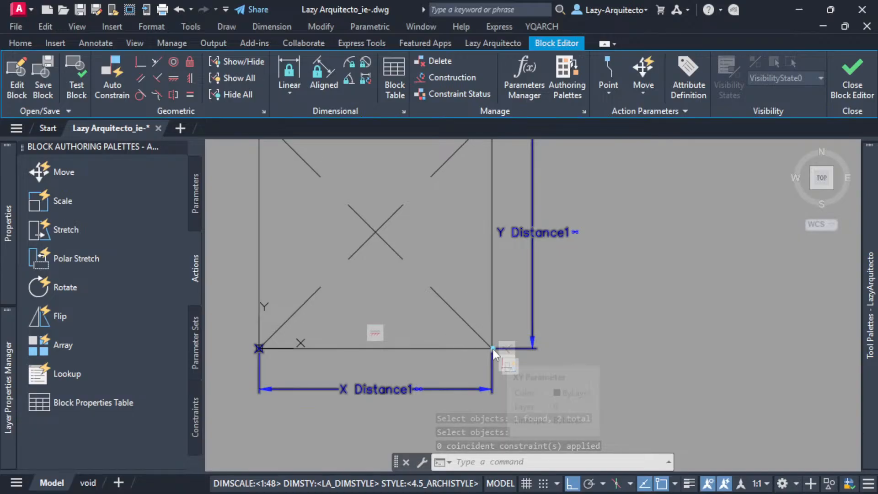
Apply the Coincident constraint with the Autoconstrain option to the rectangle and the diagonal joining its lower-left and upper-right corners.
{"action": "scroll", "coordinate": [473, 359], "scroll_direction": "down", "scroll_amount": 3}
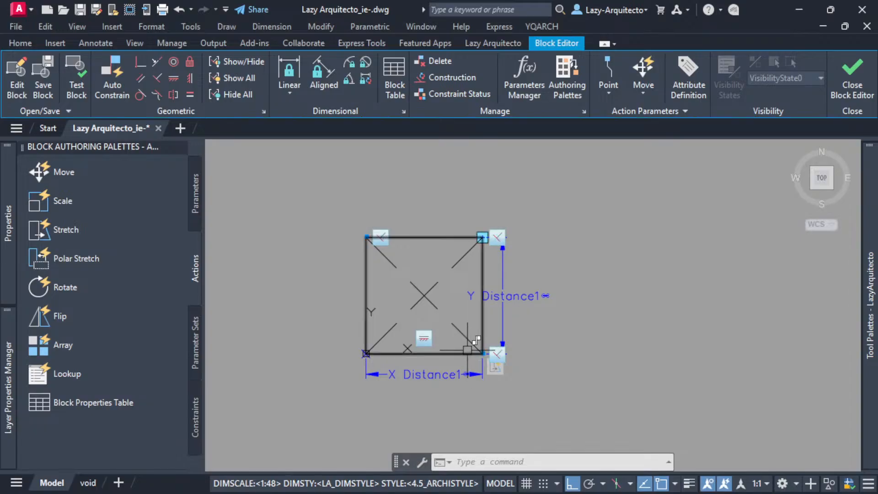
{"action": "scroll", "coordinate": [400, 356], "scroll_direction": "up", "scroll_amount": 3}
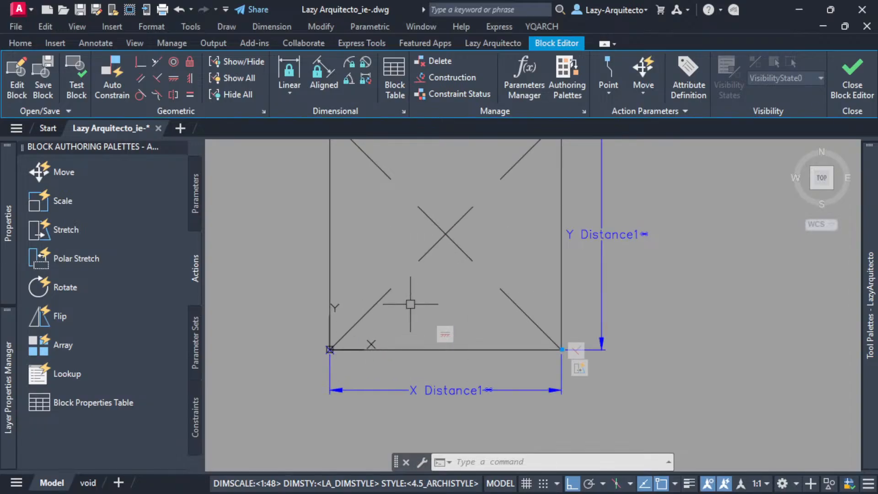
{"action": "scroll", "coordinate": [411, 303], "scroll_direction": "down", "scroll_amount": 3}
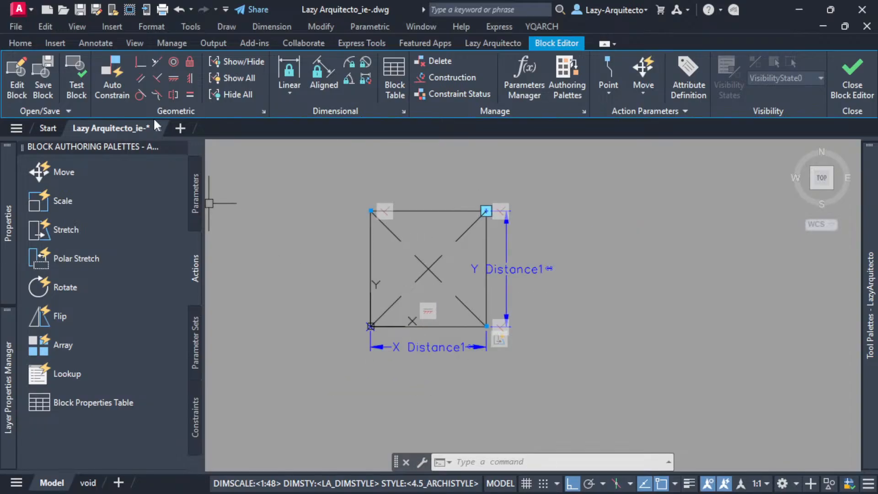
{"action": "scroll", "coordinate": [373, 207], "scroll_direction": "up", "scroll_amount": 6}
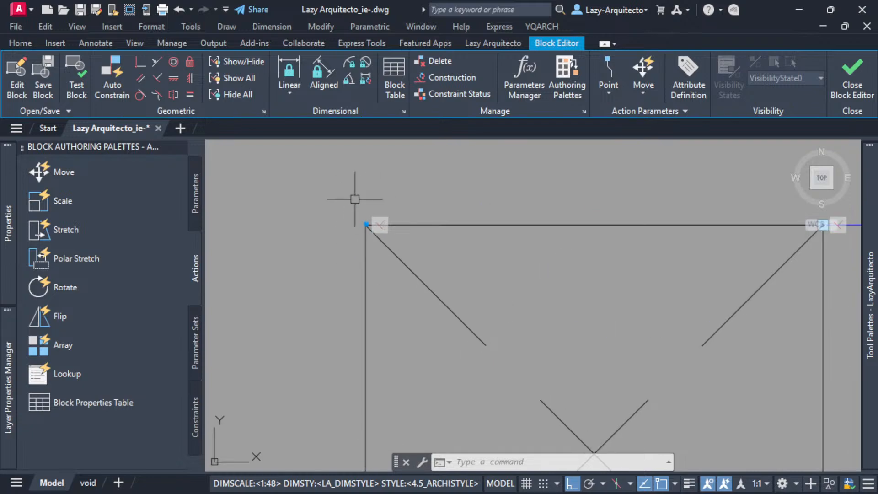
{"action": "scroll", "coordinate": [314, 207], "scroll_direction": "down", "scroll_amount": 6}
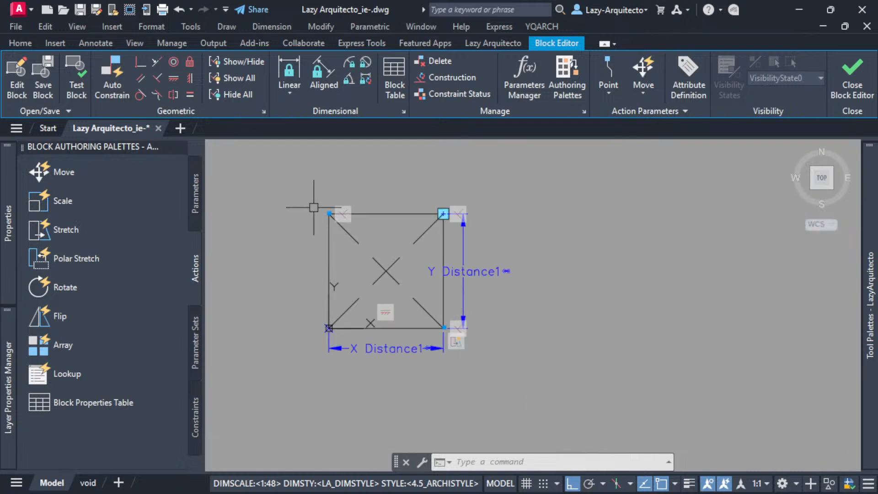
{"action": "left_click", "coordinate": [141, 62]}
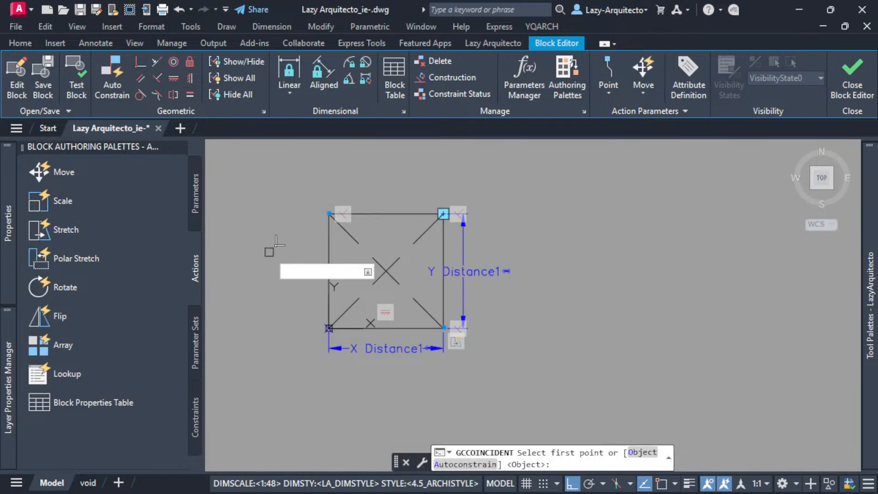
{"action": "left_click", "coordinate": [447, 463]}
{"action": "scroll", "coordinate": [436, 201], "scroll_direction": "up", "scroll_amount": 3}
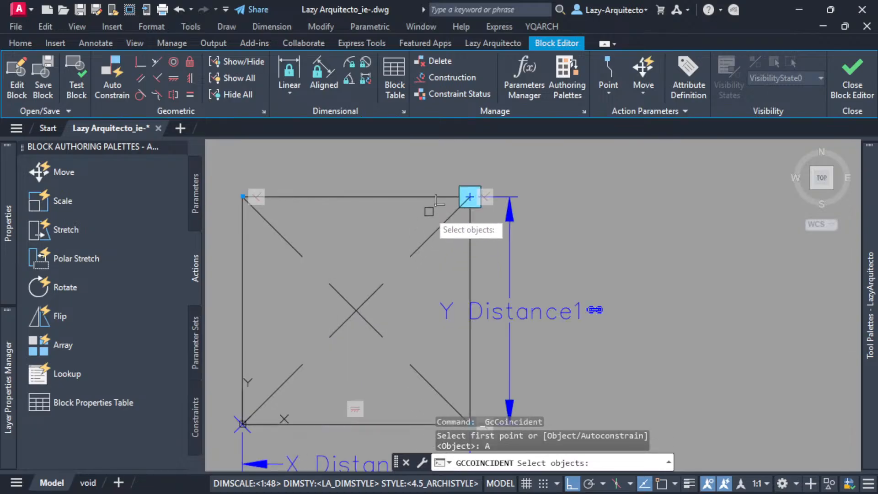
{"action": "left_click", "coordinate": [245, 366]}
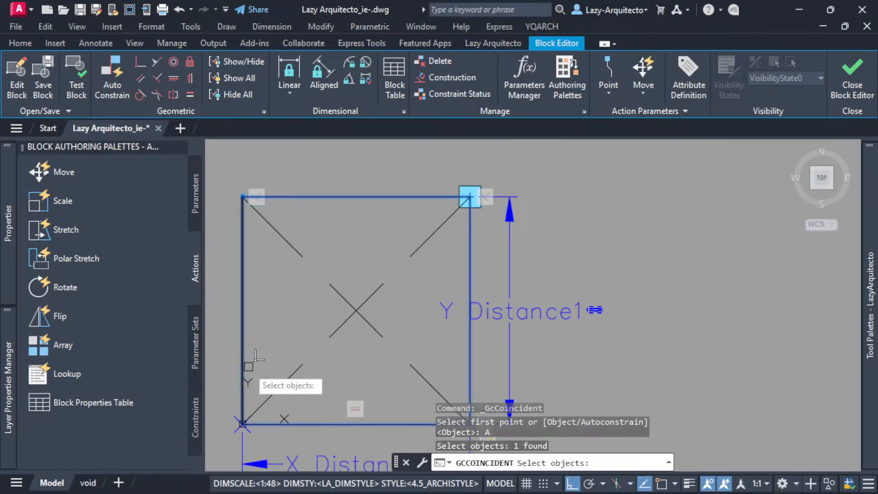
{"action": "left_click", "coordinate": [256, 410]}
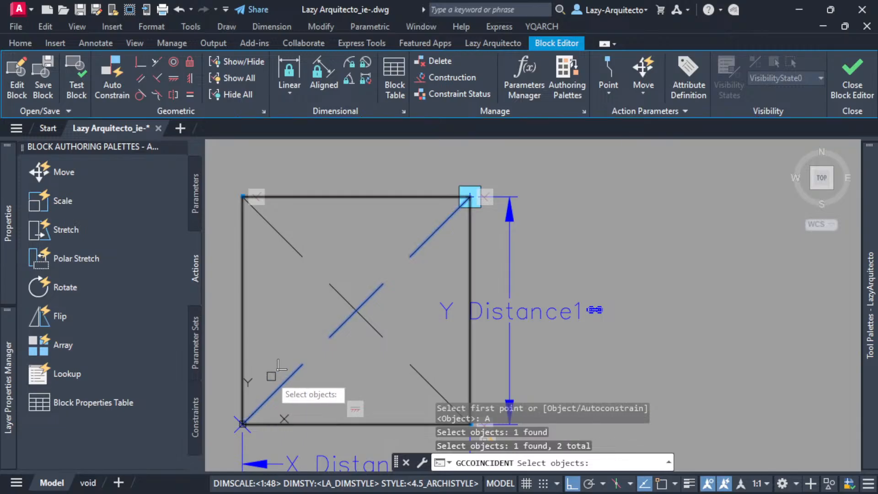
{"action": "key", "text": "Return"}
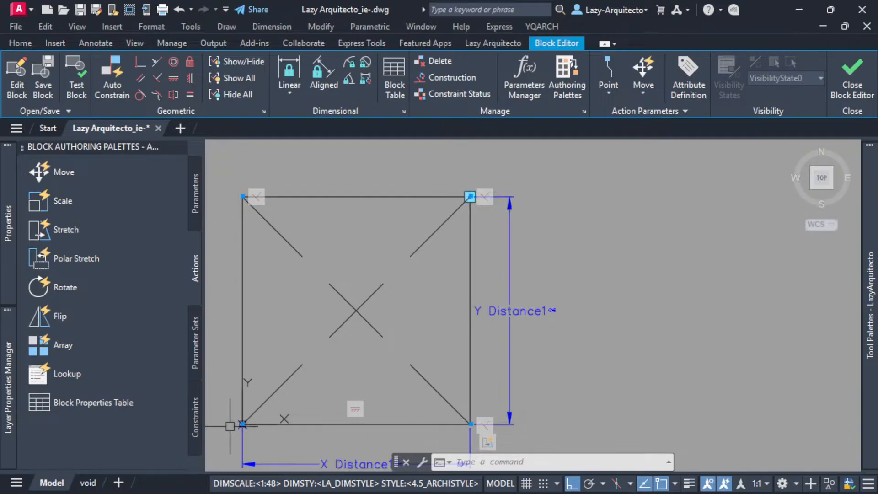
Examine the coincident constraint where the rising diagonal meets the rectangle's upper-right corner.
{"action": "scroll", "coordinate": [469, 194], "scroll_direction": "up", "scroll_amount": 5}
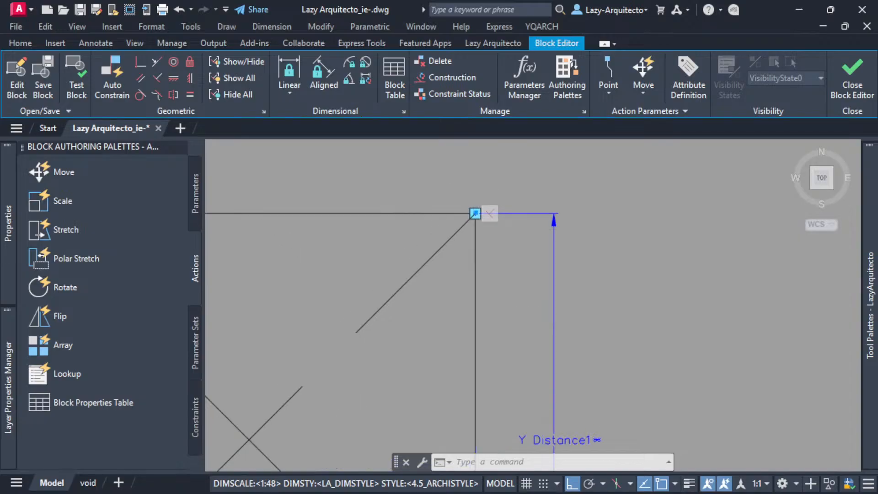
{"action": "scroll", "coordinate": [465, 252], "scroll_direction": "up", "scroll_amount": 7}
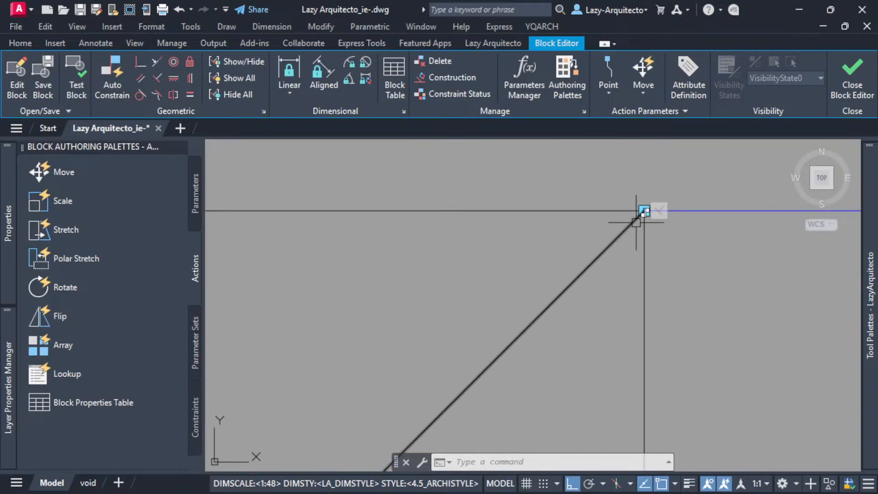
{"action": "scroll", "coordinate": [542, 235], "scroll_direction": "down", "scroll_amount": 3}
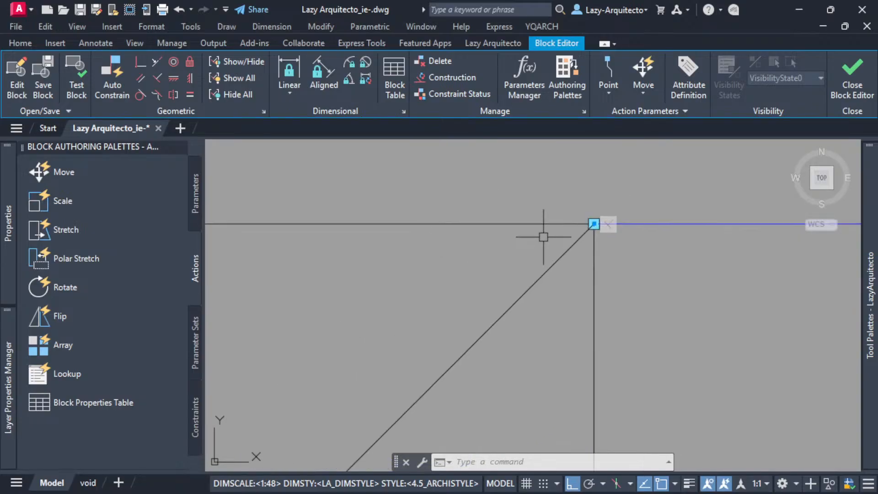
{"action": "scroll", "coordinate": [558, 232], "scroll_direction": "up", "scroll_amount": 3}
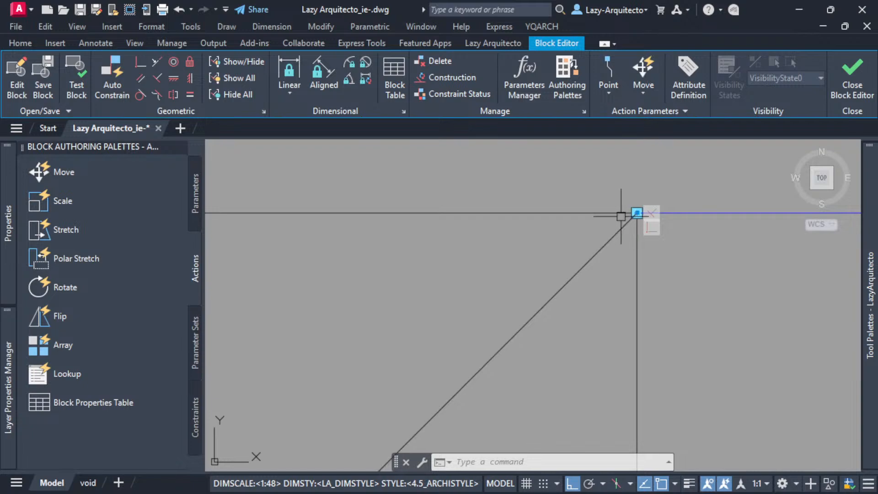
{"action": "scroll", "coordinate": [617, 216], "scroll_direction": "down", "scroll_amount": 5}
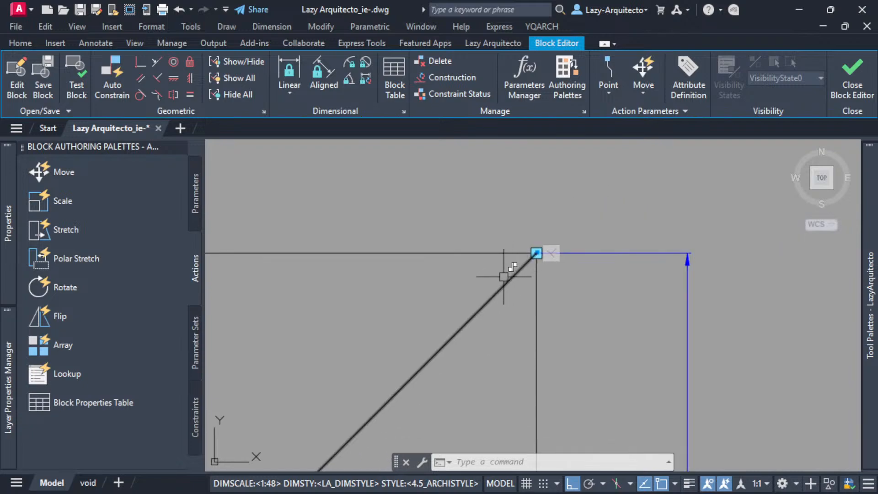
{"action": "middle_click_drag", "start_coordinate": [307, 365], "coordinate": [413, 243]}
{"action": "scroll", "coordinate": [413, 243], "scroll_direction": "down", "scroll_amount": 4}
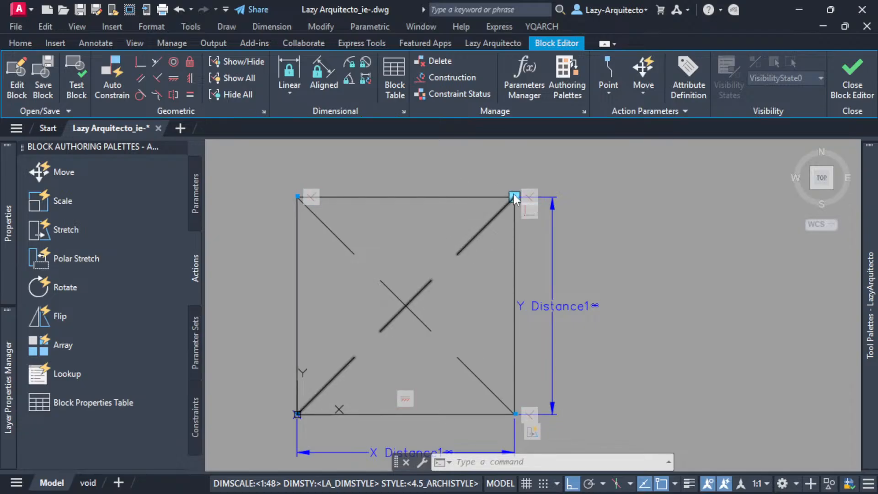
{"action": "scroll", "coordinate": [514, 202], "scroll_direction": "up", "scroll_amount": 4}
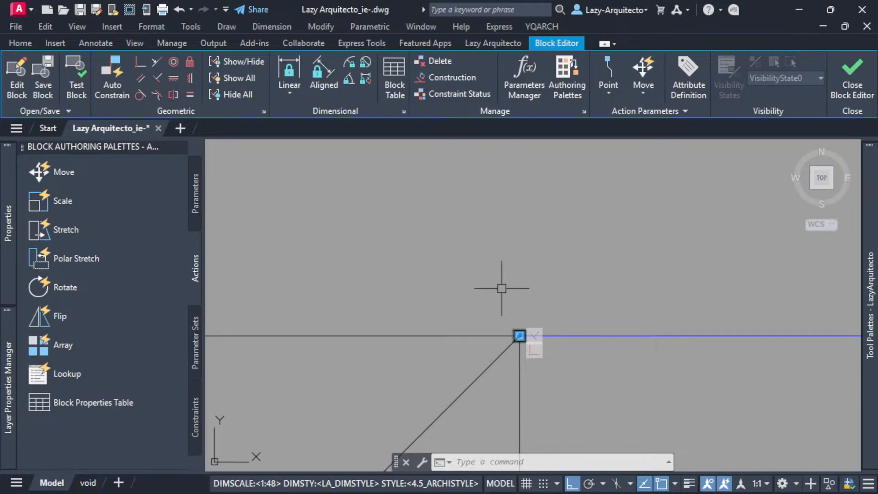
{"action": "scroll", "coordinate": [442, 244], "scroll_direction": "down", "scroll_amount": 4}
{"action": "scroll", "coordinate": [442, 245], "scroll_direction": "down", "scroll_amount": 5}
Open the block in a test window and stretch its grip horizontally to widen the rectangle.
{"action": "scroll", "coordinate": [314, 317], "scroll_direction": "up", "scroll_amount": 3}
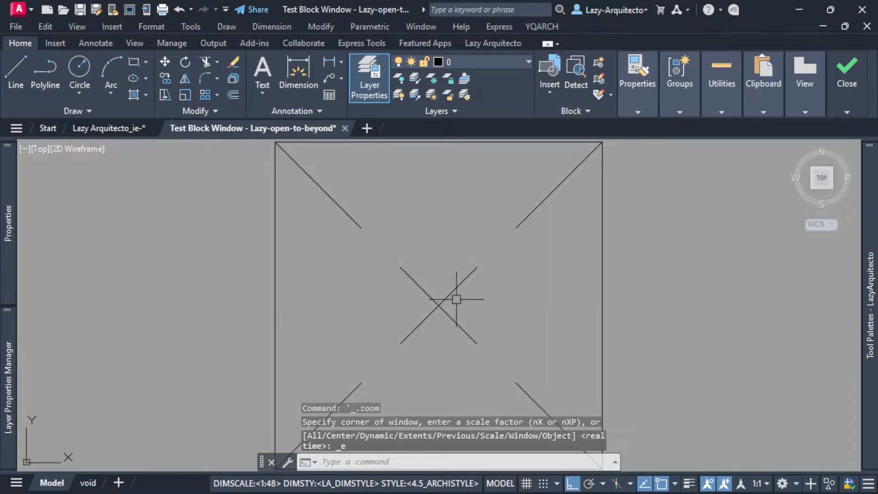
{"action": "scroll", "coordinate": [455, 297], "scroll_direction": "down", "scroll_amount": 5}
{"action": "left_click", "coordinate": [453, 295]}
{"action": "left_click", "coordinate": [491, 258]}
{"action": "key", "text": "Escape"}
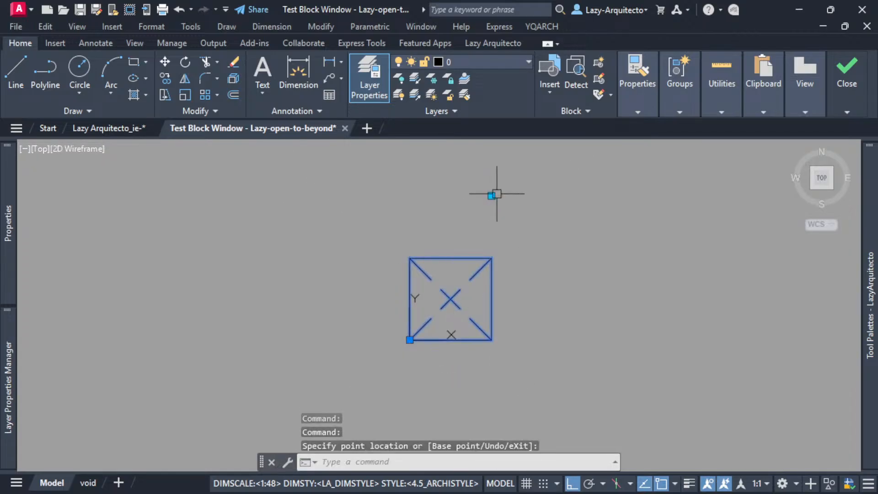
{"action": "left_click", "coordinate": [491, 195]}
{"action": "left_click", "coordinate": [553, 203]}
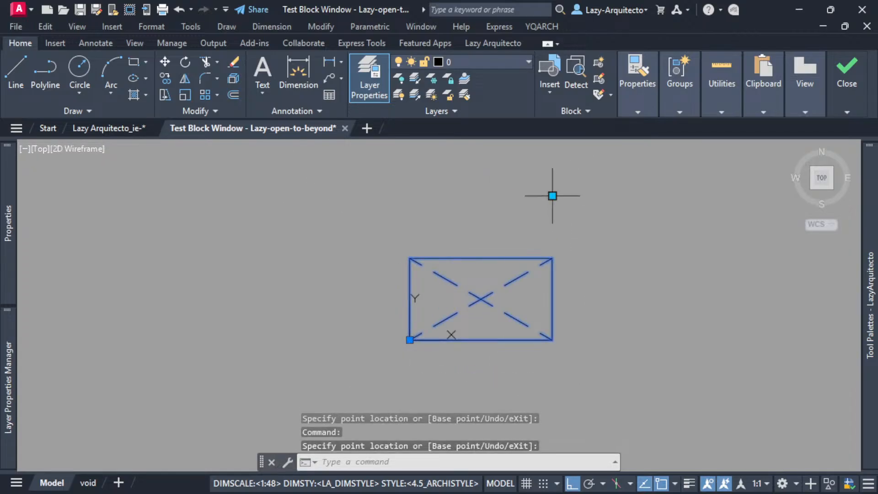
Stretch the test block's grip up and back down to check how both diagonals follow the rectangle's corners.
{"action": "left_click", "coordinate": [552, 195]}
{"action": "left_click", "coordinate": [551, 154]}
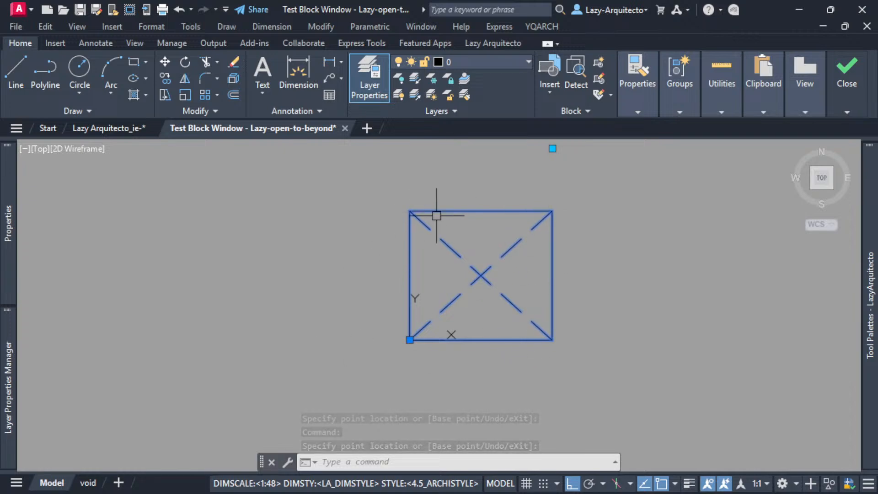
{"action": "left_click", "coordinate": [553, 148]}
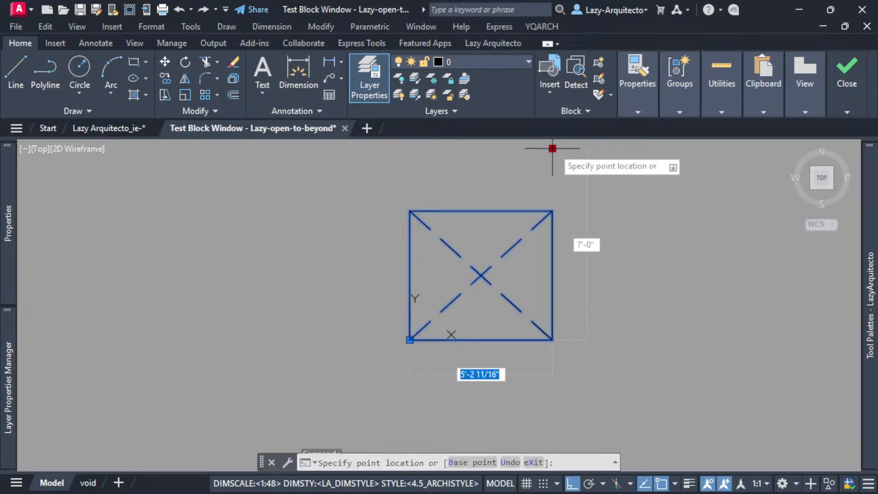
{"action": "left_click", "coordinate": [592, 214]}
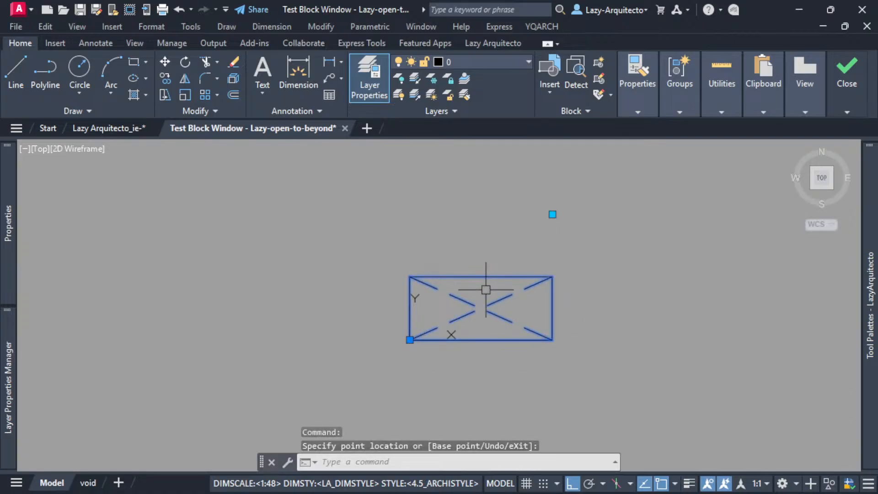
Close the test block window and exit the Block Editor, saving the changes to the block definition.
{"action": "left_click", "coordinate": [847, 73]}
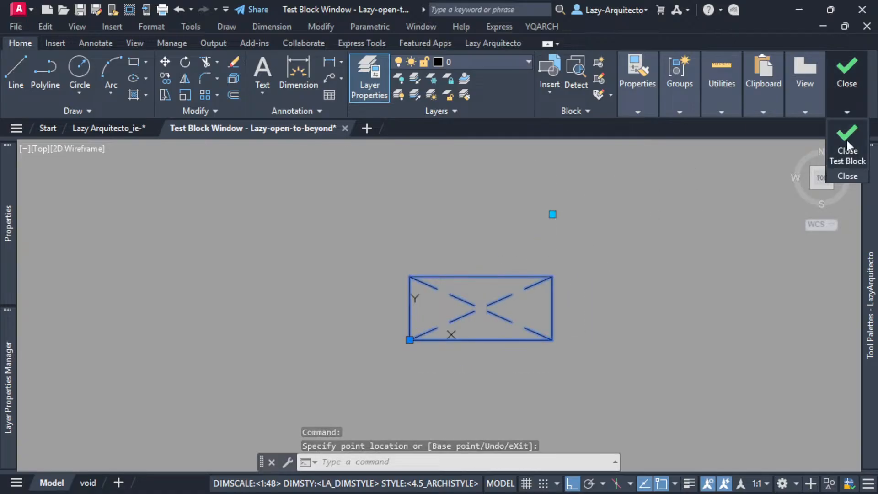
{"action": "left_click", "coordinate": [847, 155]}
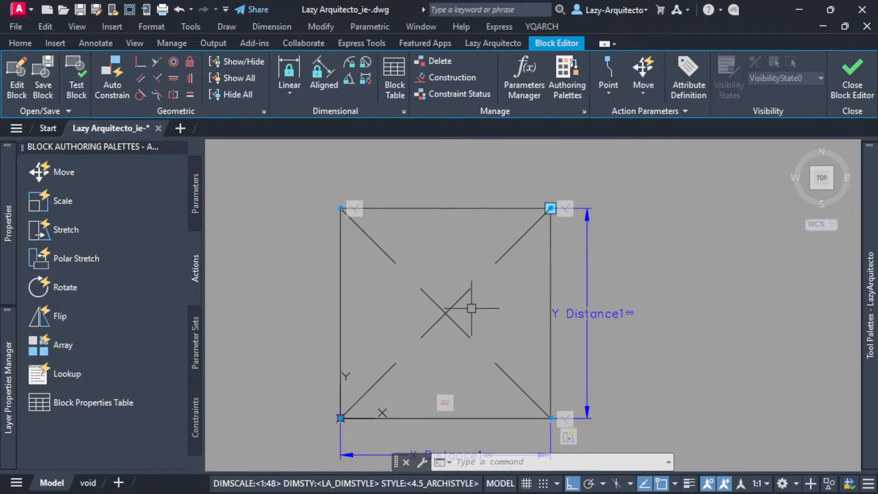
{"action": "left_click", "coordinate": [852, 83]}
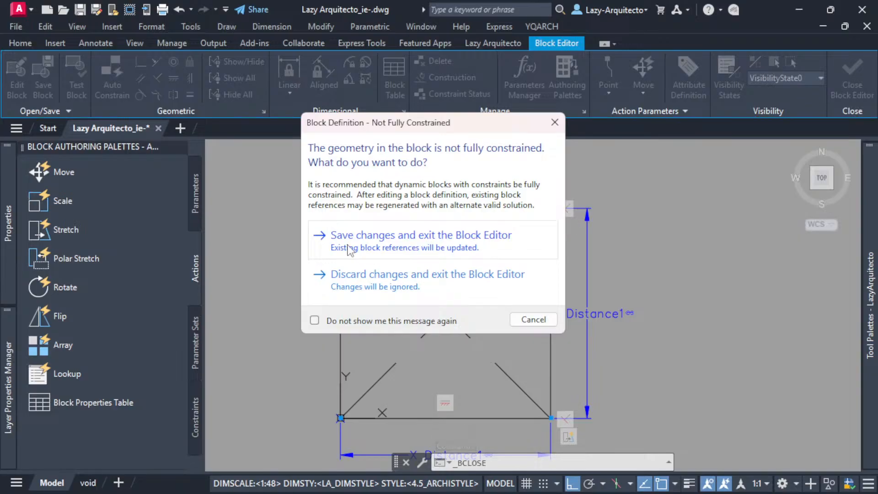
{"action": "left_click", "coordinate": [394, 239]}
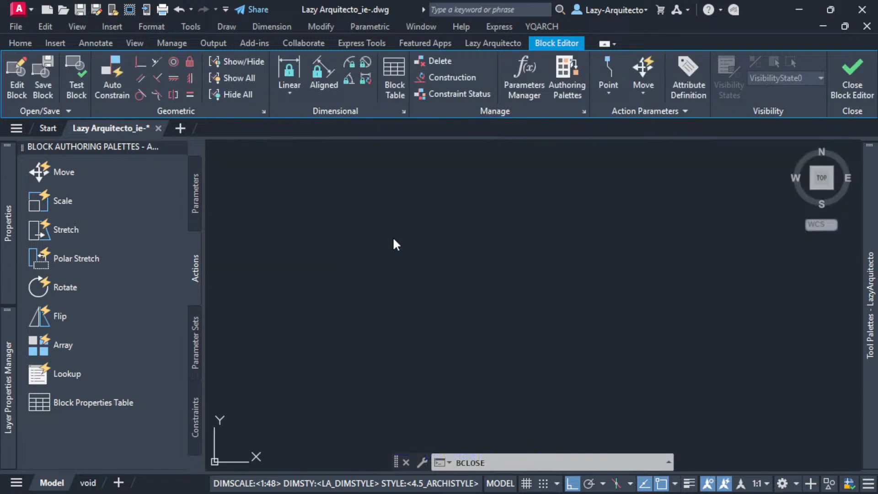
Stretch the block reference below the elevation taller, wider and taller again with its stretch grip.
{"action": "scroll", "coordinate": [359, 366], "scroll_direction": "up", "scroll_amount": 3}
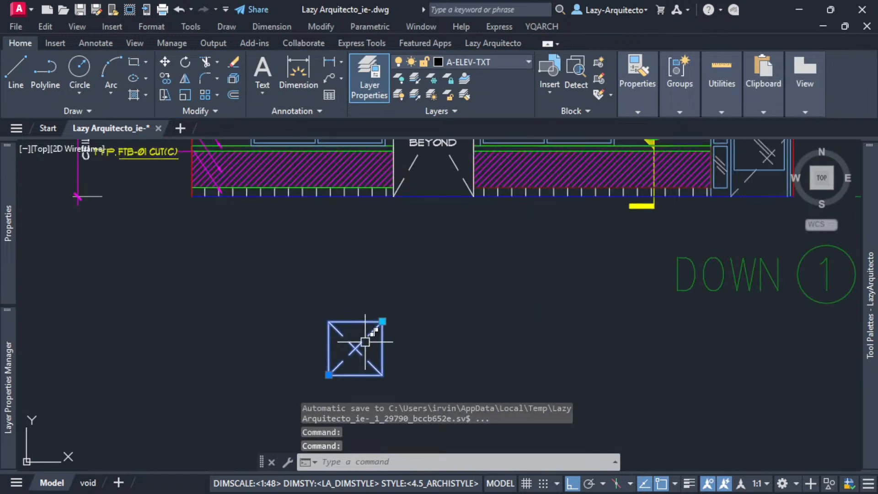
{"action": "left_click", "coordinate": [383, 321]}
{"action": "left_click", "coordinate": [383, 270]}
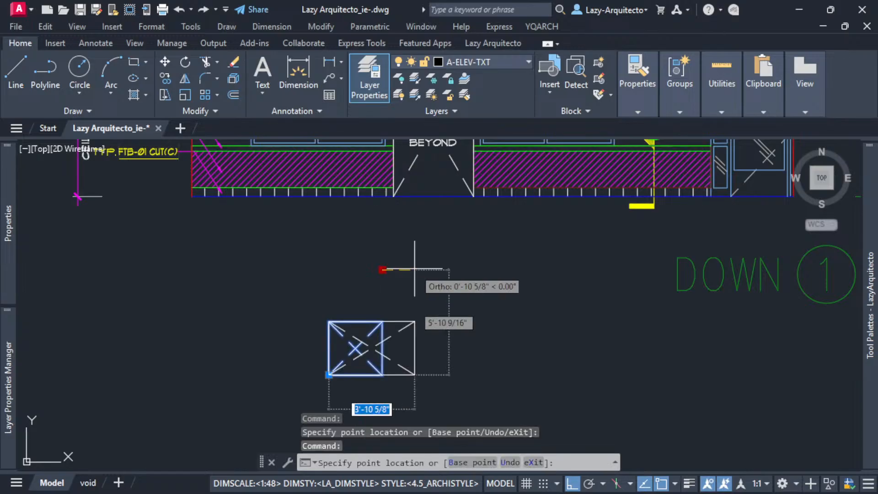
{"action": "left_click", "coordinate": [477, 273]}
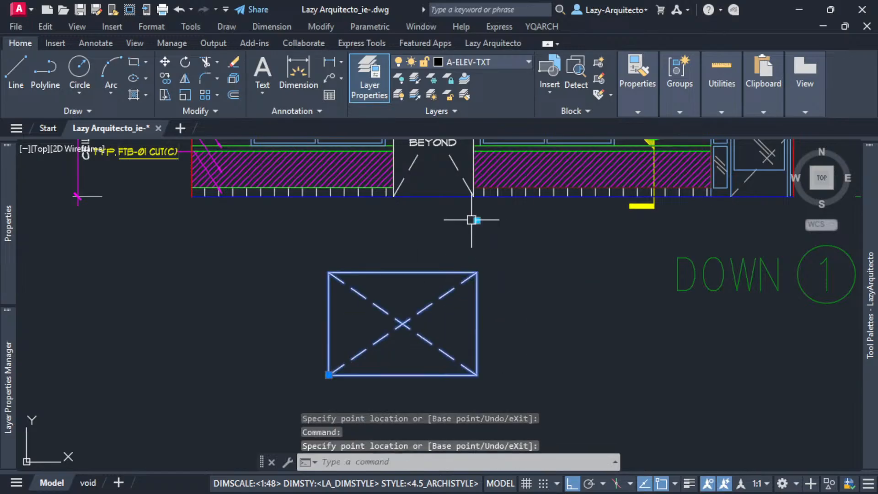
{"action": "left_click", "coordinate": [476, 196]}
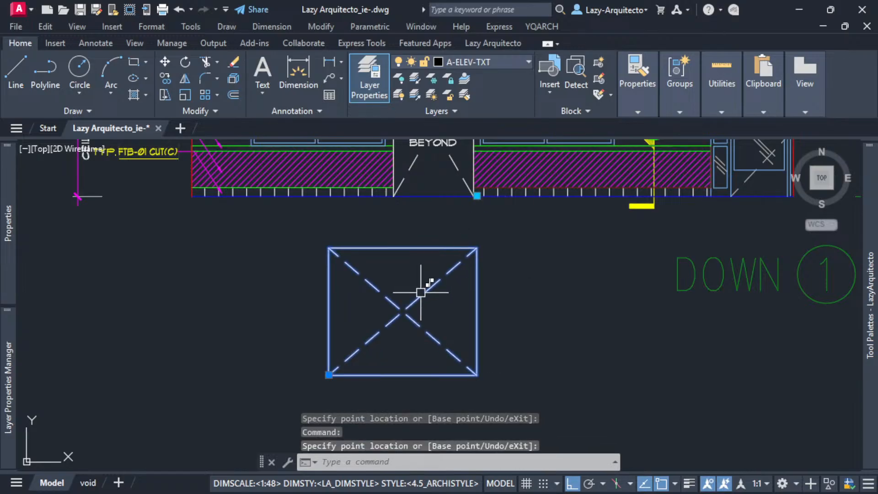
Stretch the block reference down to a shorter height, and reduce its width to a small upright rectangle.
{"action": "scroll", "coordinate": [421, 292], "scroll_direction": "down", "scroll_amount": 3}
{"action": "scroll", "coordinate": [427, 256], "scroll_direction": "up", "scroll_amount": 3}
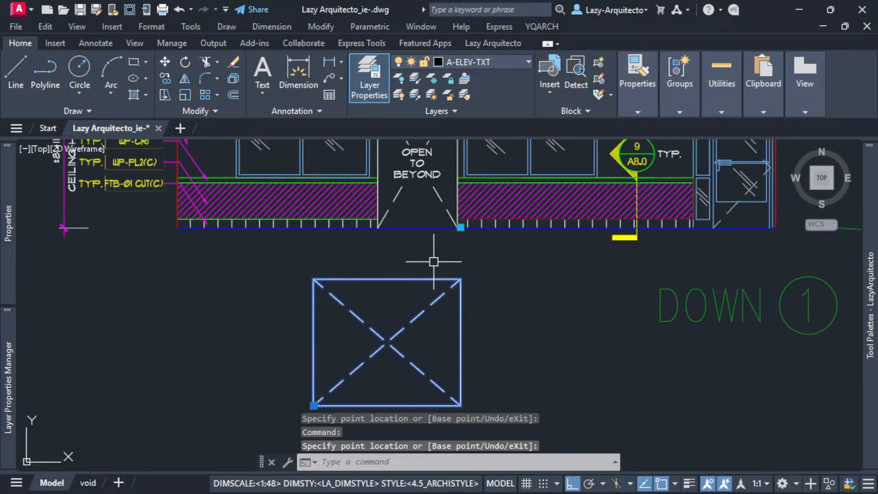
{"action": "left_click", "coordinate": [460, 227]}
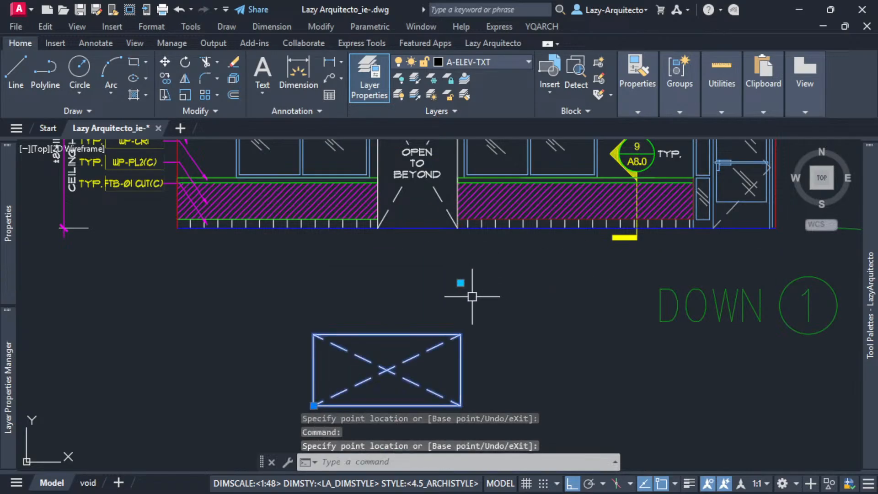
{"action": "left_click", "coordinate": [392, 256]}
{"action": "middle_click_drag", "start_coordinate": [361, 366], "coordinate": [348, 337]}
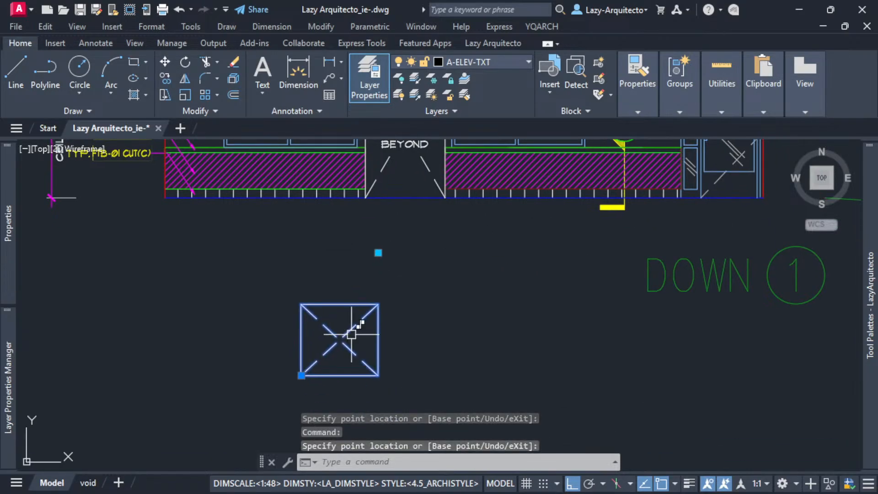
{"action": "left_click", "coordinate": [378, 253]}
{"action": "left_click", "coordinate": [377, 276]}
{"action": "left_click", "coordinate": [341, 274]}
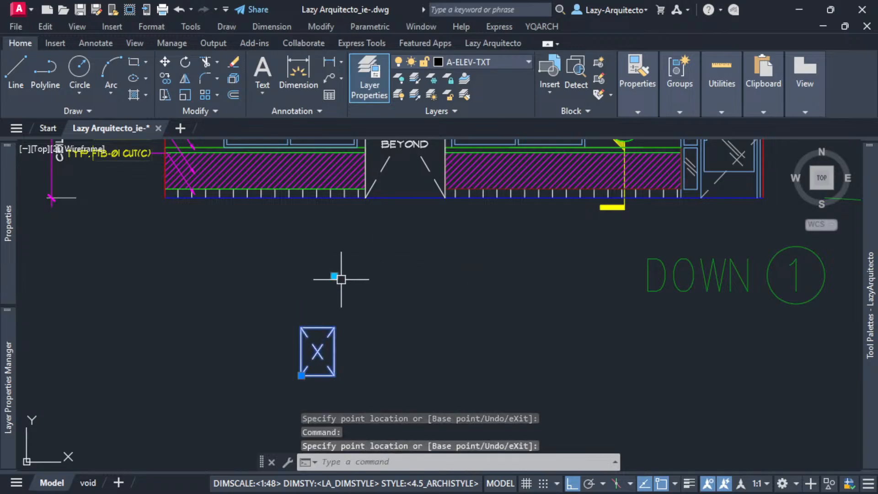
Stretch the small upright block taller, widen it to the right, and narrow it to a nearly square shape.
{"action": "left_click", "coordinate": [334, 276]}
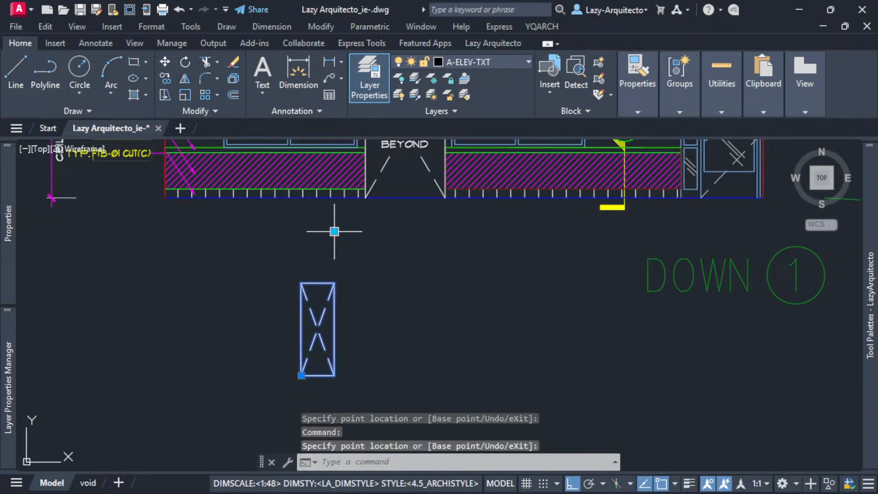
{"action": "left_click", "coordinate": [409, 240]}
{"action": "left_click", "coordinate": [407, 231]}
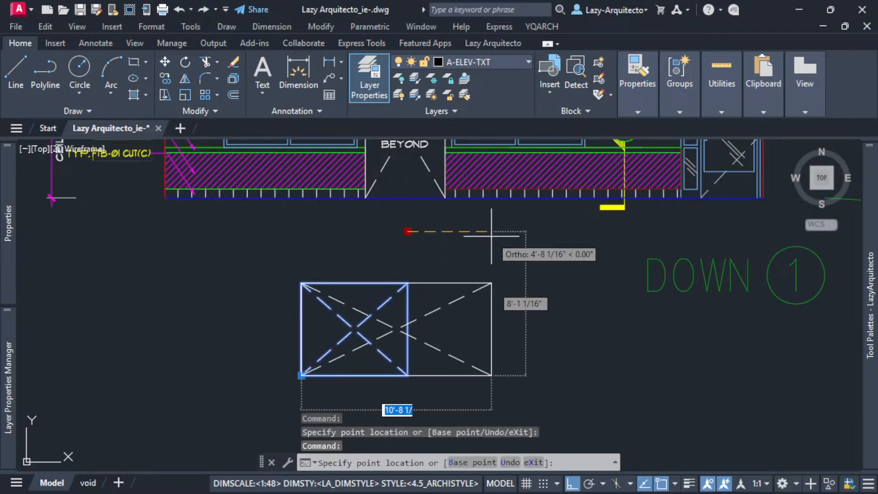
{"action": "left_click", "coordinate": [498, 261]}
{"action": "left_click", "coordinate": [498, 232]}
{"action": "left_click", "coordinate": [401, 235]}
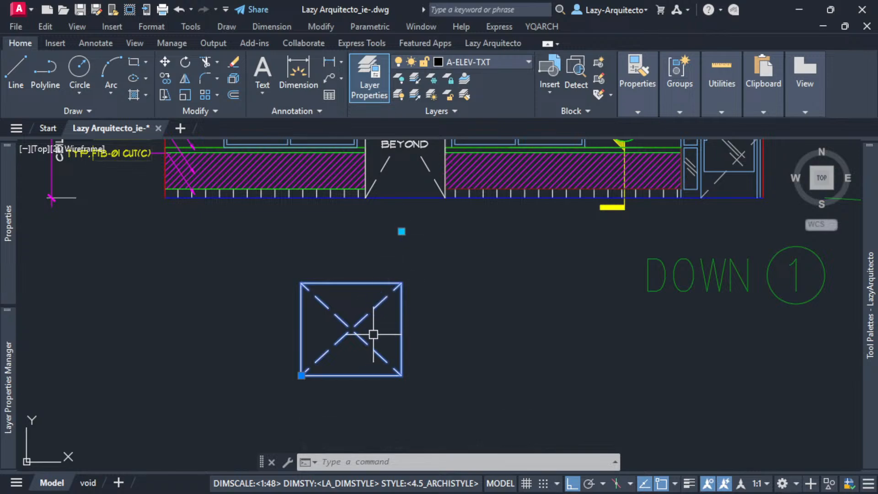
Check the dashed diagonals at the block's corners, and stretch the block horizontally into a wide rectangle.
{"action": "scroll", "coordinate": [372, 332], "scroll_direction": "up", "scroll_amount": 3}
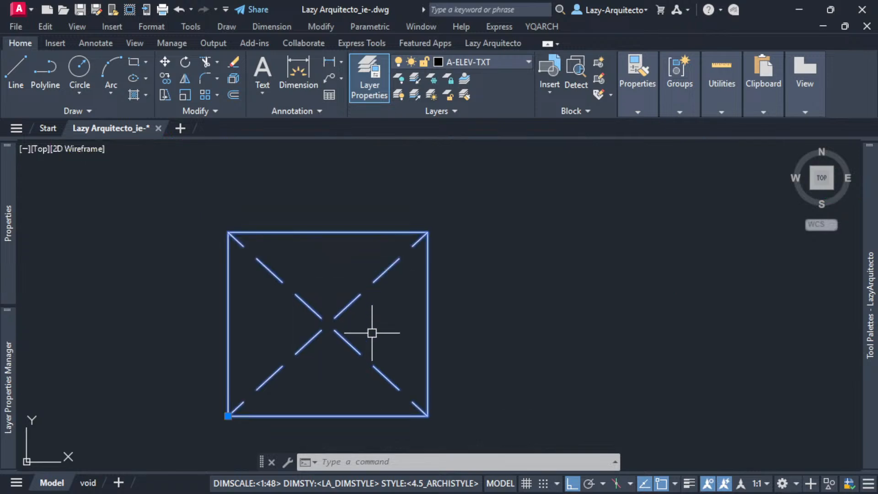
{"action": "scroll", "coordinate": [397, 284], "scroll_direction": "down", "scroll_amount": 3}
{"action": "scroll", "coordinate": [407, 264], "scroll_direction": "down", "scroll_amount": 3}
{"action": "left_click", "coordinate": [409, 237]}
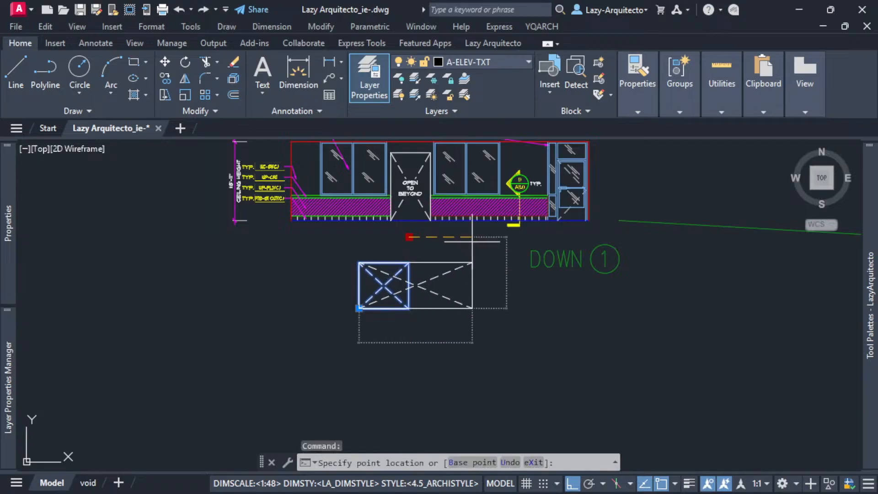
{"action": "scroll", "coordinate": [471, 238], "scroll_direction": "up", "scroll_amount": 3}
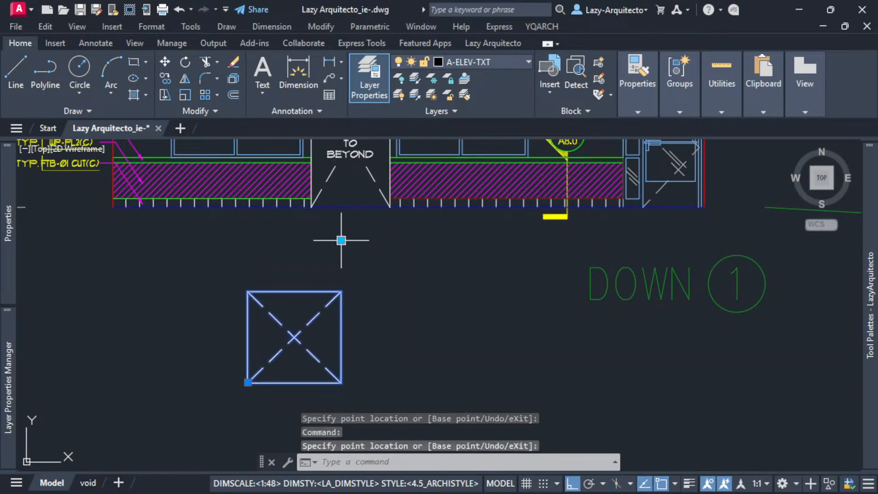
{"action": "left_click", "coordinate": [477, 249]}
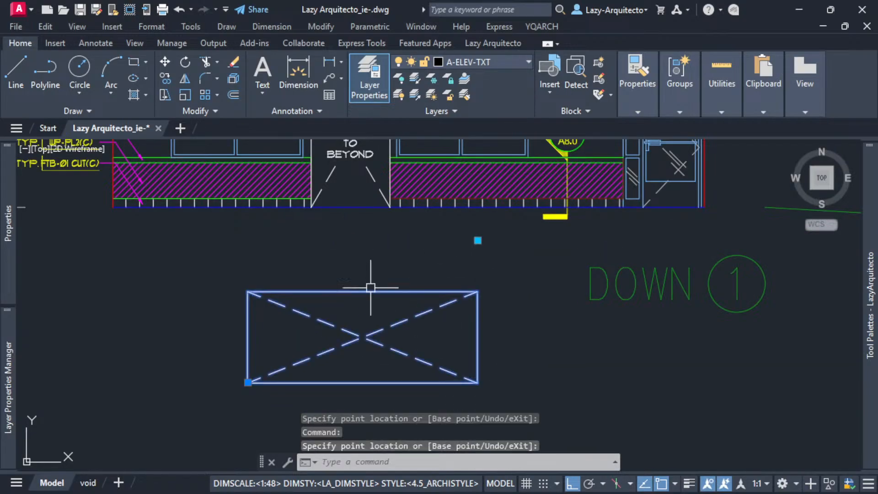
Inspect the diagonals of the wide block at its corners, and stretch the block back to a narrower width.
{"action": "scroll", "coordinate": [368, 292], "scroll_direction": "down", "scroll_amount": 3}
{"action": "scroll", "coordinate": [367, 342], "scroll_direction": "up", "scroll_amount": 6}
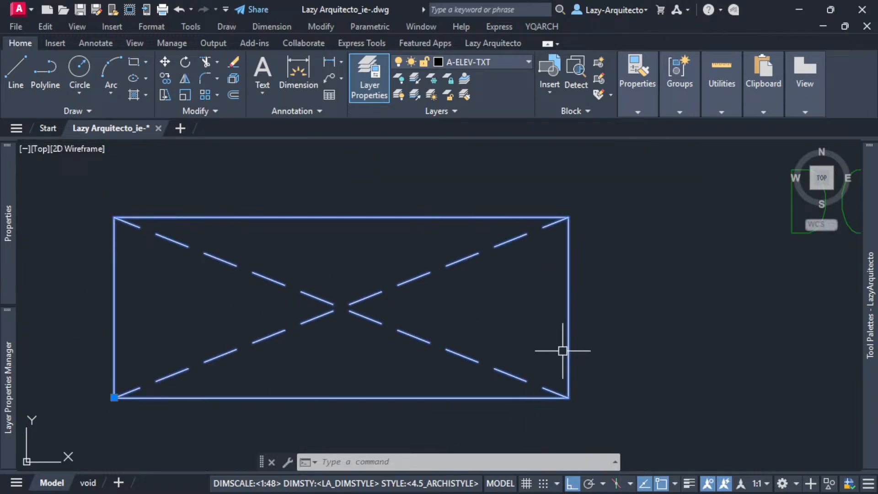
{"action": "scroll", "coordinate": [416, 368], "scroll_direction": "down", "scroll_amount": 3}
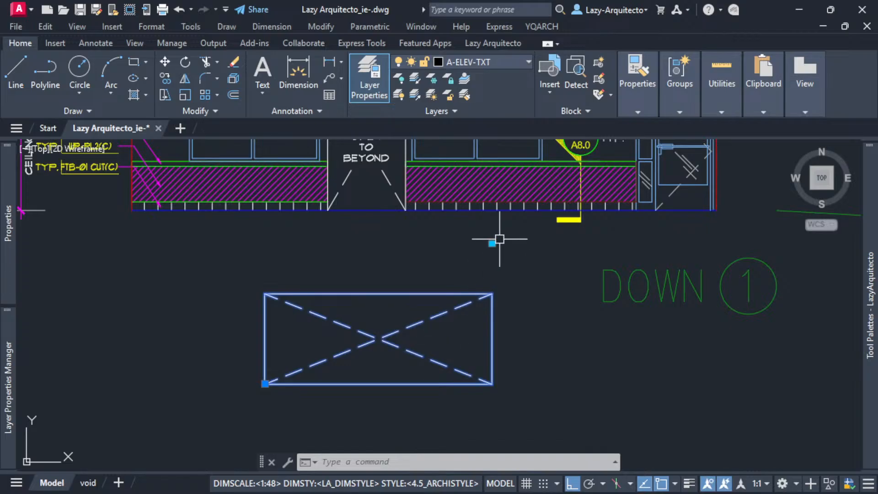
{"action": "left_click", "coordinate": [493, 243]}
{"action": "left_click", "coordinate": [388, 257]}
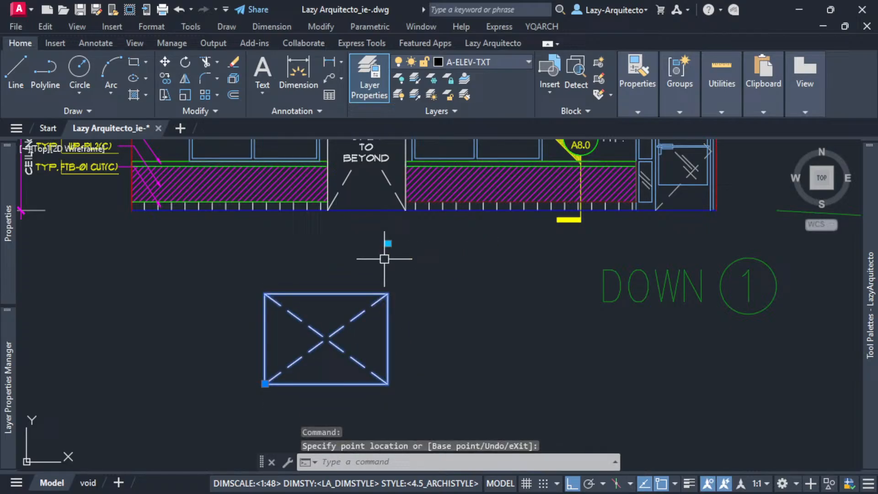
{"action": "right_click", "coordinate": [367, 293]}
{"action": "left_click", "coordinate": [317, 295]}
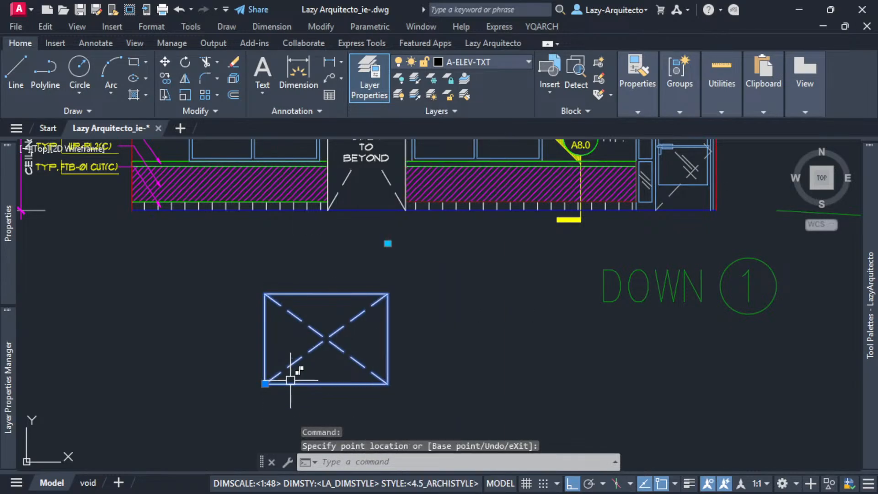
{"action": "scroll", "coordinate": [290, 380], "scroll_direction": "up", "scroll_amount": 3}
{"action": "scroll", "coordinate": [291, 380], "scroll_direction": "down", "scroll_amount": 3}
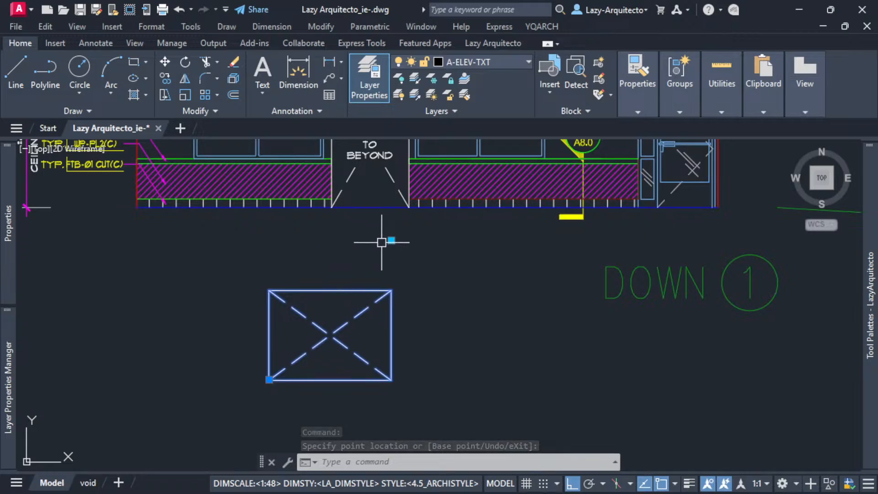
Turn Ortho off and stretch the block diagonally, first smaller in both directions and back up to a larger near-square.
{"action": "left_click", "coordinate": [392, 239]}
{"action": "key", "text": "F8"}
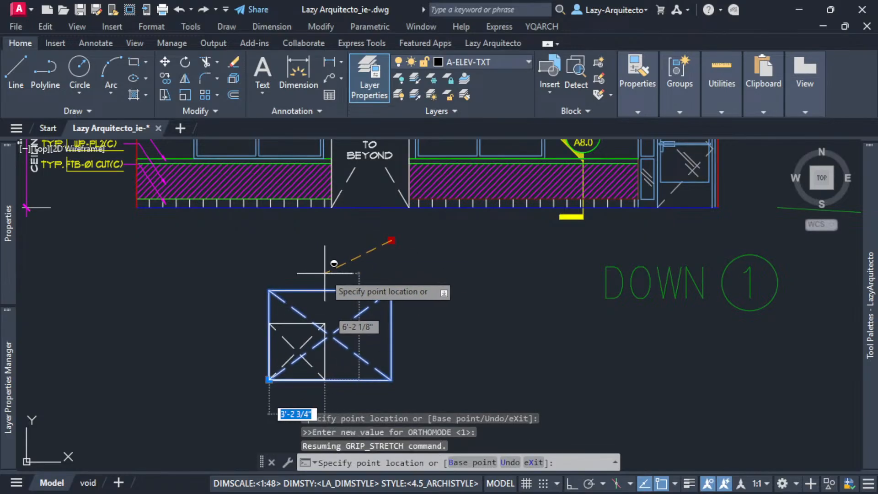
{"action": "left_click", "coordinate": [313, 268]}
{"action": "key", "text": "F8"}
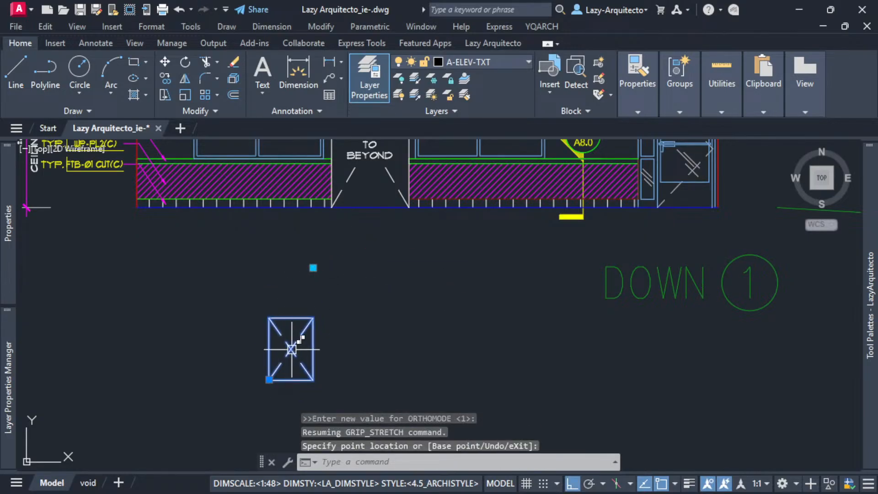
{"action": "left_click", "coordinate": [313, 268]}
{"action": "key", "text": "F8"}
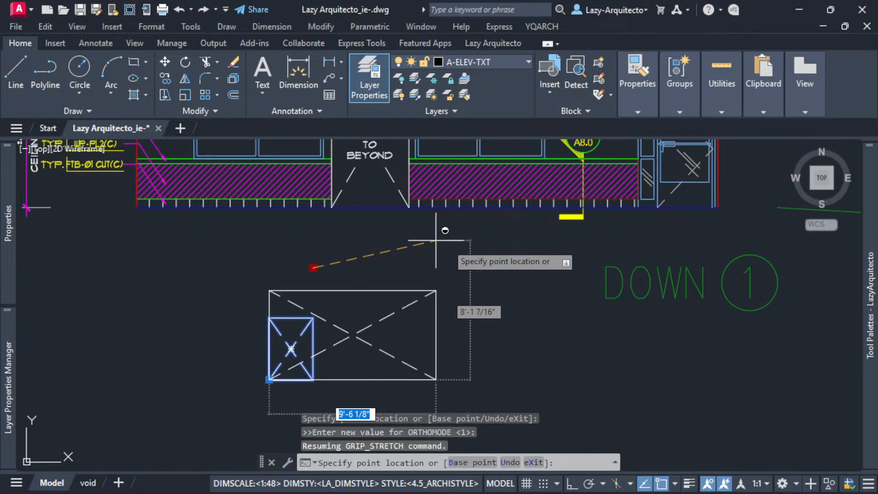
{"action": "left_click", "coordinate": [359, 238]}
{"action": "key", "text": "F8"}
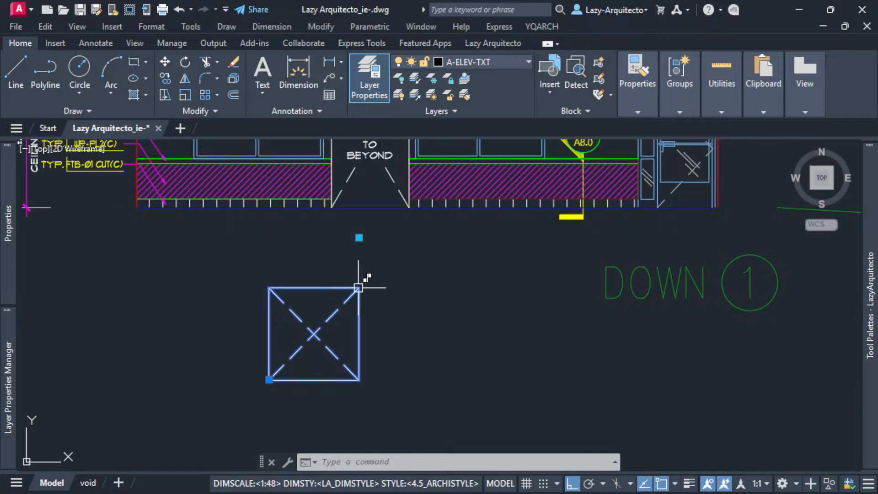
Stretch the block freely with Ortho off into a wide, low rectangle, and reshape it to a narrower, taller one.
{"action": "left_click", "coordinate": [359, 238]}
{"action": "key", "text": "F8"}
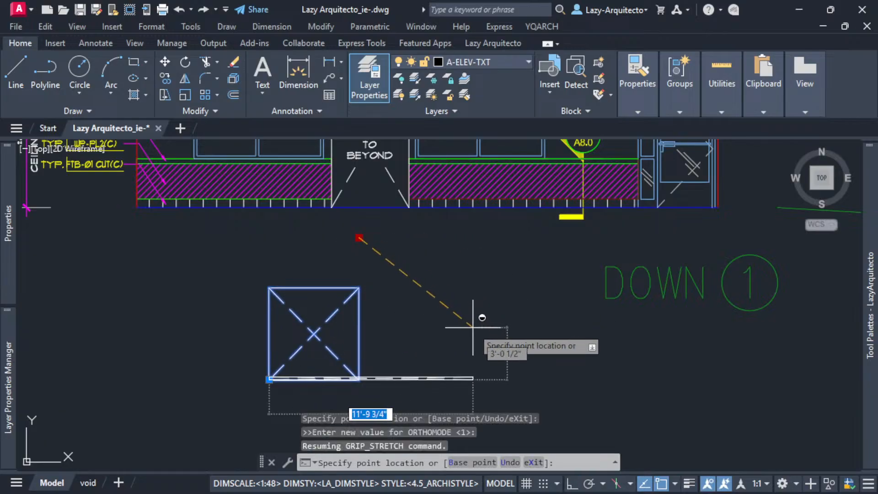
{"action": "key", "text": "F8"}
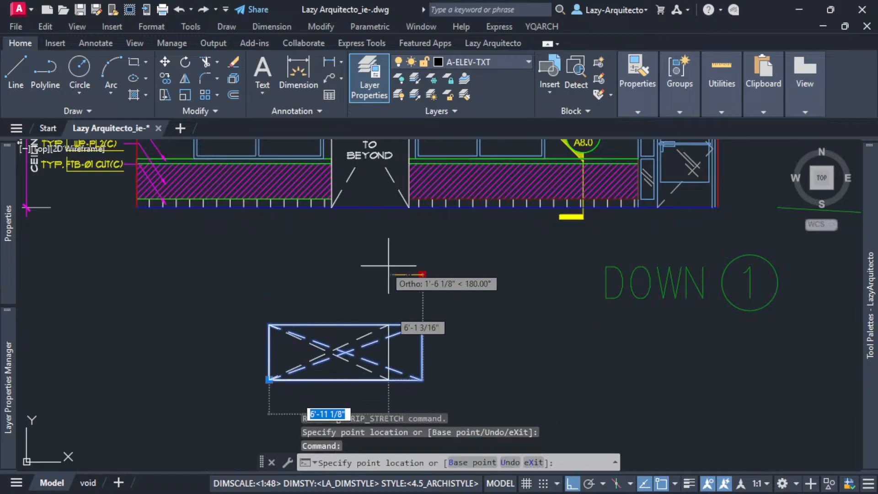
{"action": "left_click", "coordinate": [336, 249]}
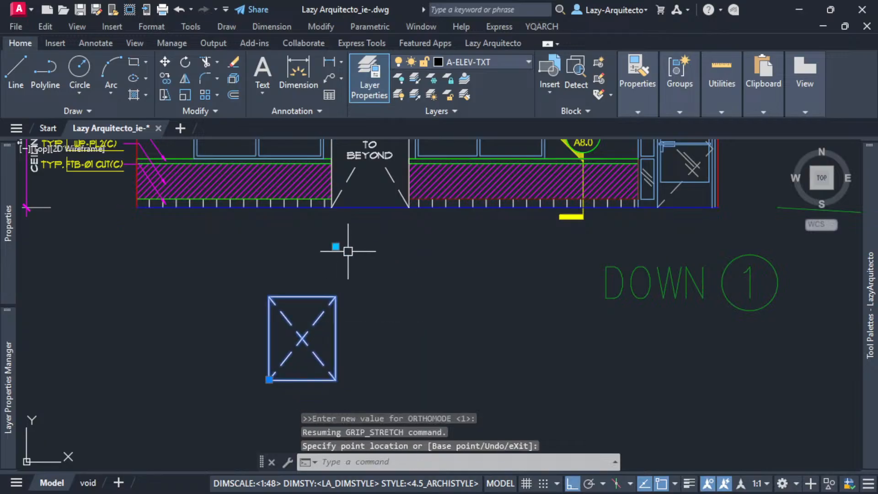
Open the block reference in the Block Editor and select the Stretch action at the rectangle's lower-right corner.
{"action": "right_click", "coordinate": [332, 314]}
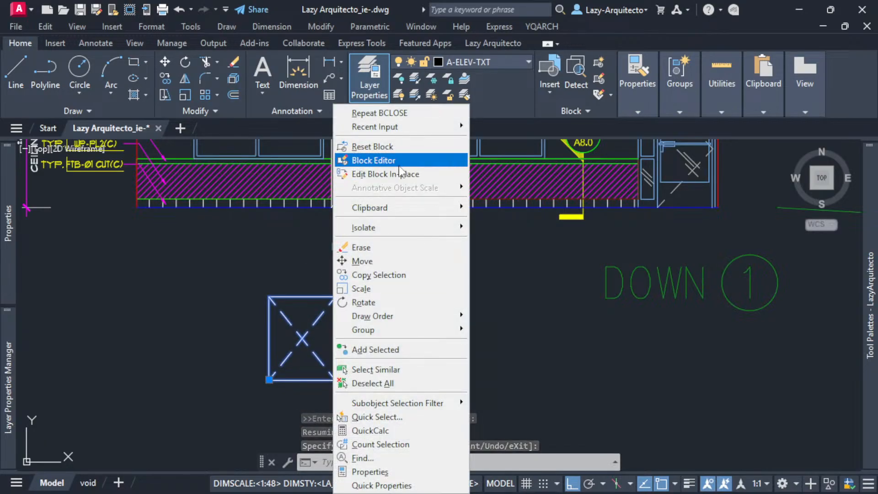
{"action": "left_click", "coordinate": [373, 160]}
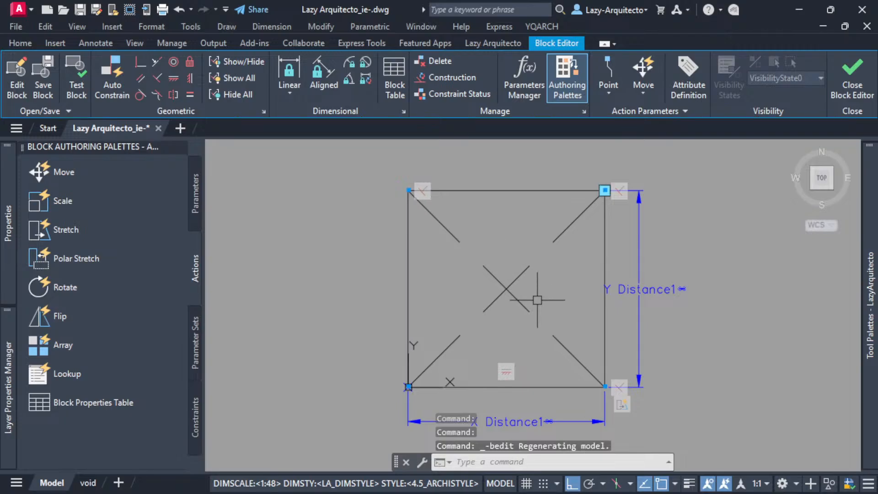
{"action": "middle_click_drag", "start_coordinate": [540, 295], "coordinate": [417, 311]}
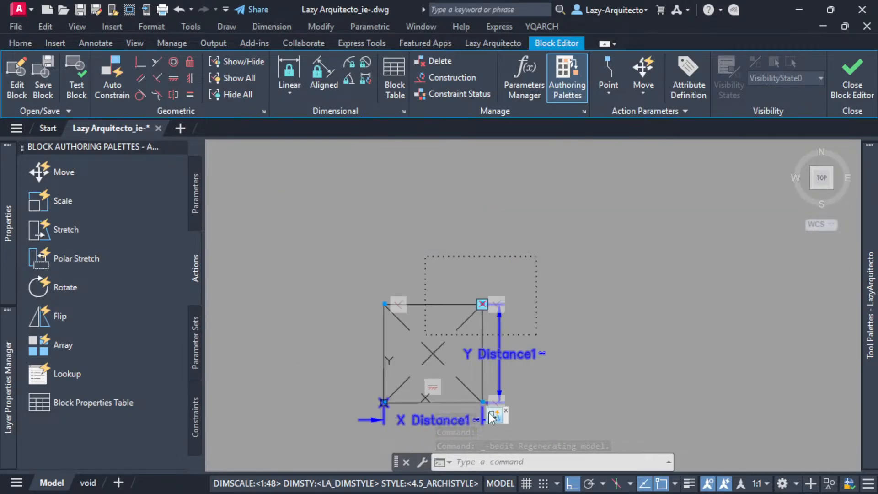
{"action": "left_click", "coordinate": [488, 413]}
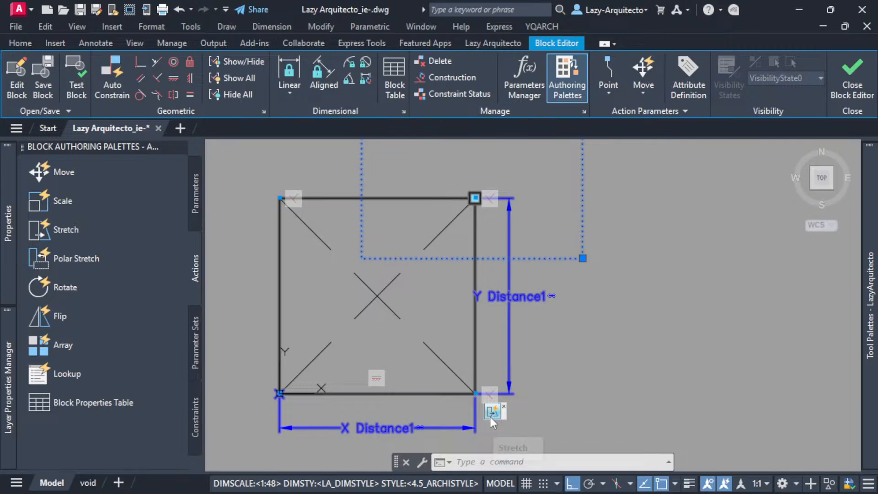
Examine the selected Stretch action's frame and its highlighted objects around the rectangle's upper-right corner and diagonal.
{"action": "scroll", "coordinate": [553, 373], "scroll_direction": "down", "scroll_amount": 3}
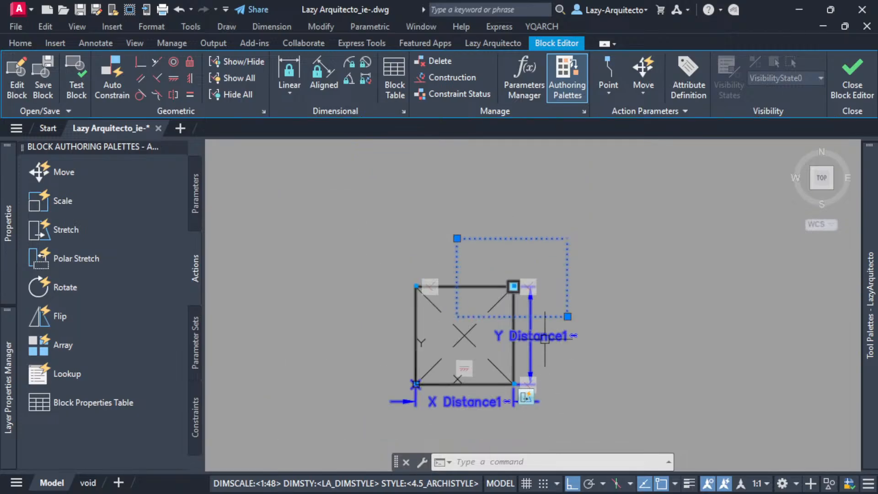
{"action": "scroll", "coordinate": [553, 305], "scroll_direction": "up", "scroll_amount": 3}
{"action": "scroll", "coordinate": [472, 256], "scroll_direction": "up", "scroll_amount": 3}
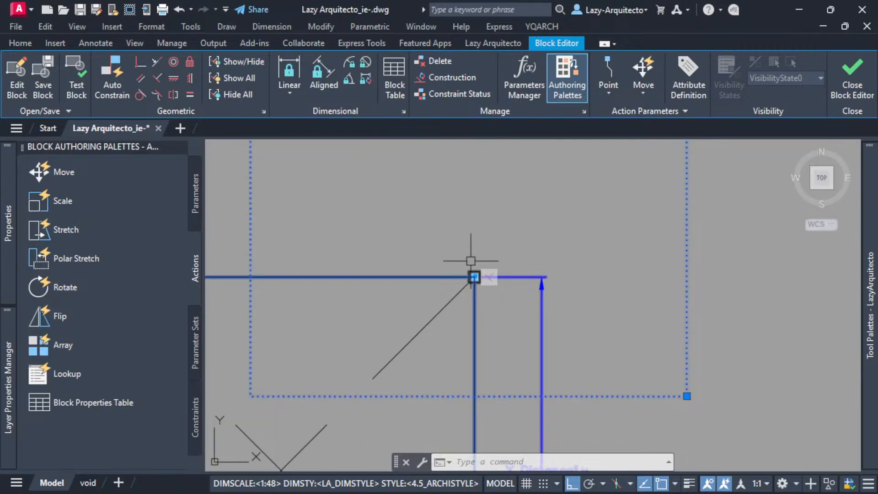
{"action": "scroll", "coordinate": [471, 261], "scroll_direction": "down", "scroll_amount": 6}
{"action": "scroll", "coordinate": [476, 244], "scroll_direction": "up", "scroll_amount": 3}
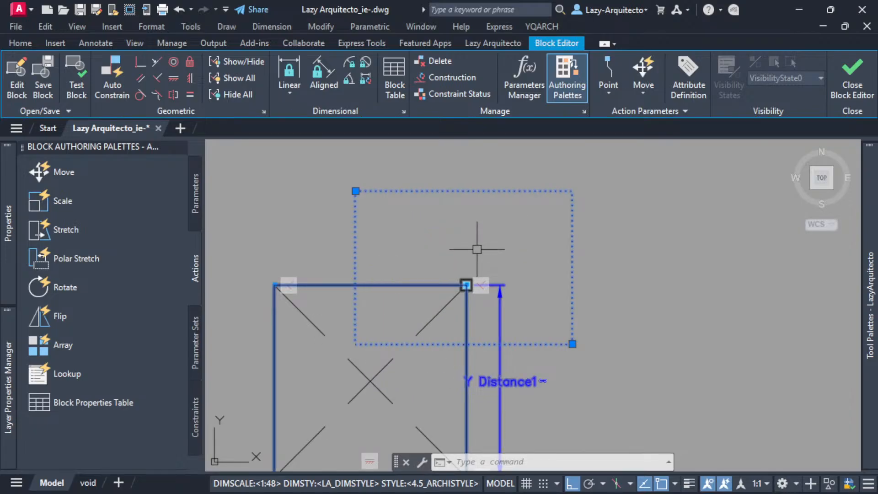
{"action": "scroll", "coordinate": [476, 250], "scroll_direction": "down", "scroll_amount": 3}
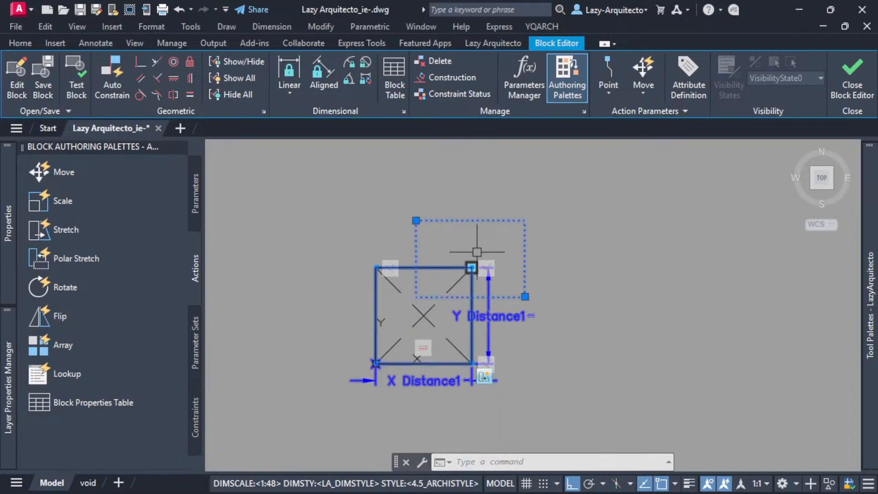
{"action": "scroll", "coordinate": [453, 283], "scroll_direction": "up", "scroll_amount": 3}
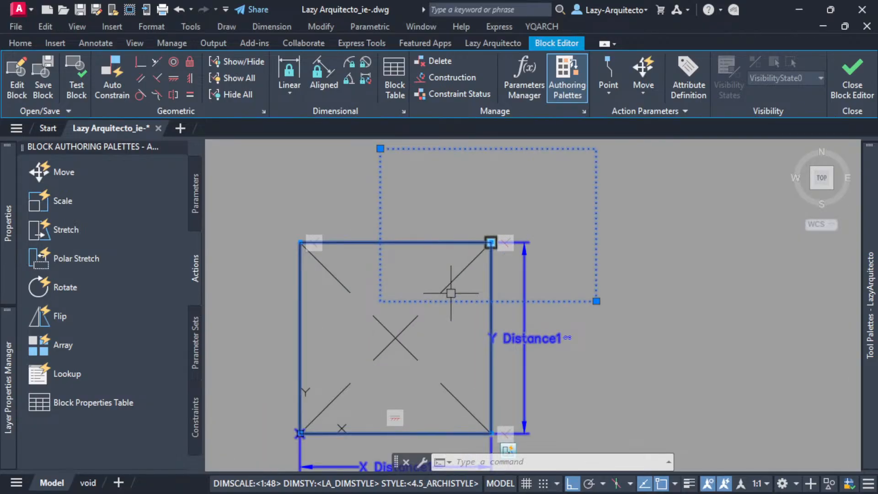
{"action": "scroll", "coordinate": [487, 248], "scroll_direction": "up", "scroll_amount": 3}
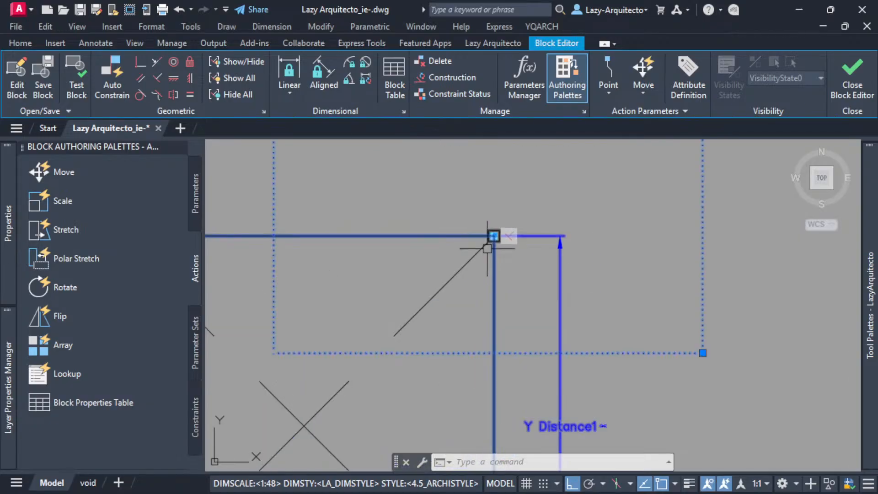
{"action": "scroll", "coordinate": [479, 259], "scroll_direction": "down", "scroll_amount": 3}
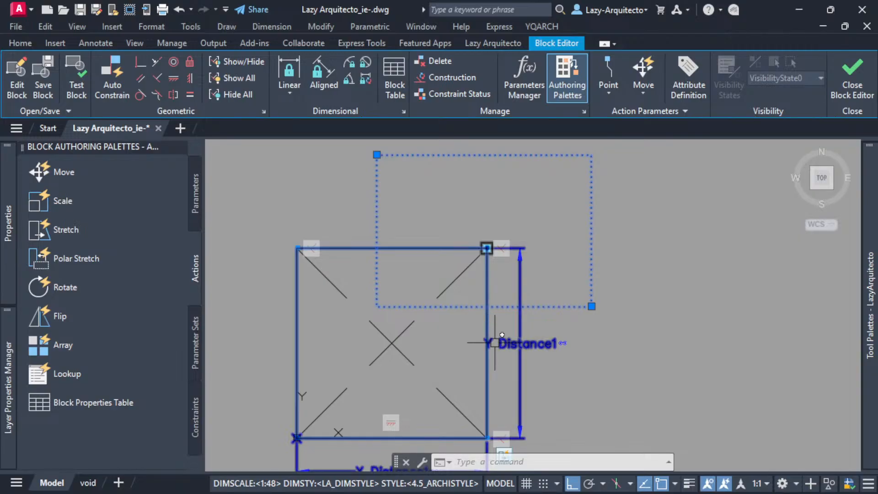
{"action": "middle_click_drag", "start_coordinate": [607, 365], "coordinate": [588, 349]}
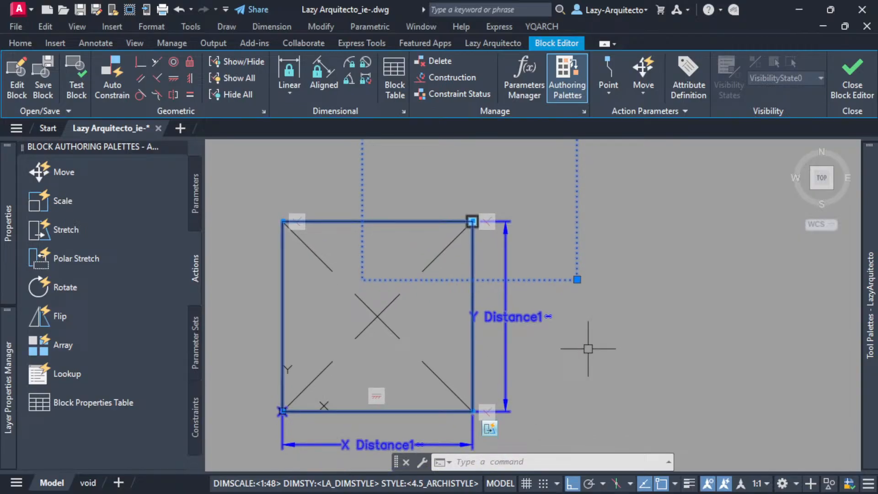
Start a new selection set for the Stretch action and draw a smaller stretch frame around the rectangle's upper-right corner.
{"action": "right_click", "coordinate": [491, 430]}
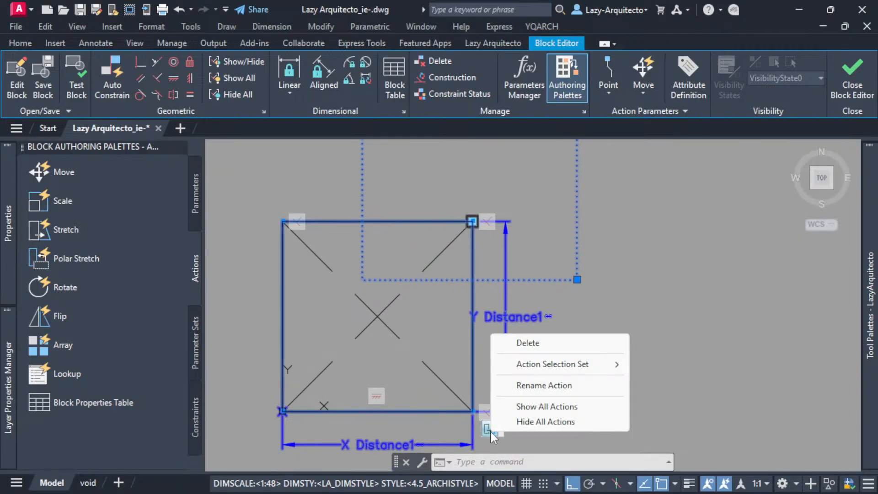
{"action": "mouse_move", "coordinate": [549, 367]}
{"action": "mouse_move", "coordinate": [609, 365]}
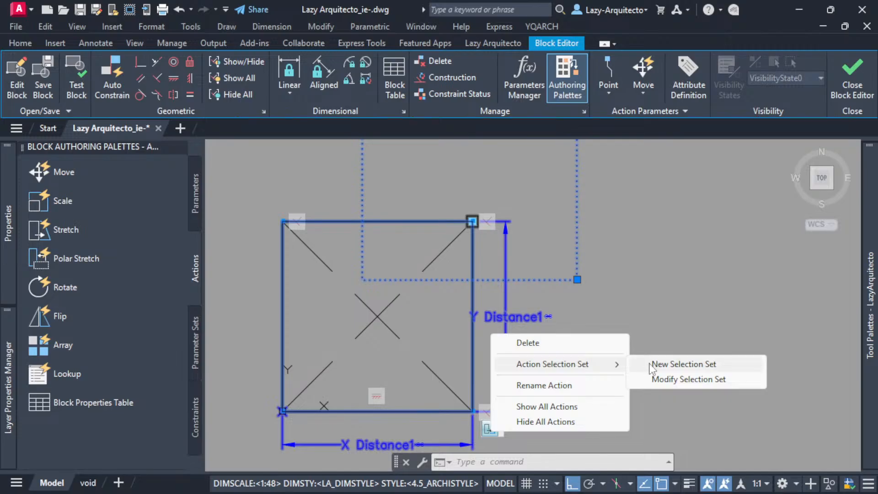
{"action": "left_click", "coordinate": [652, 364]}
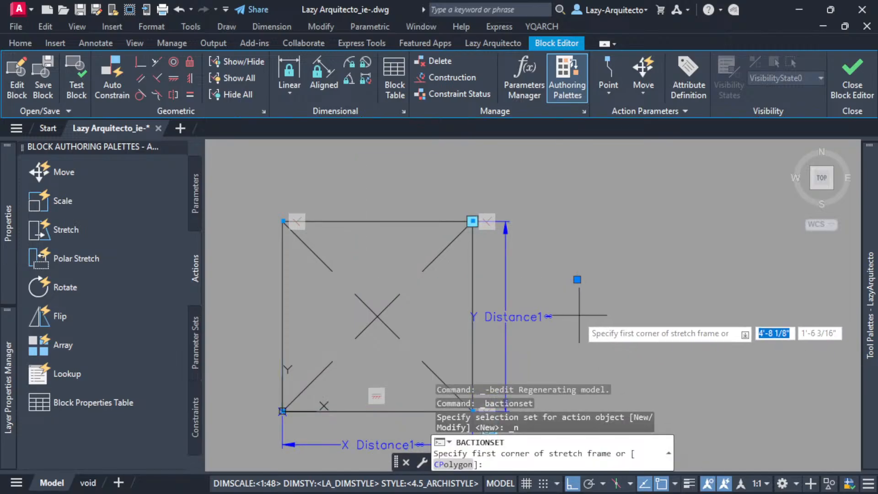
{"action": "left_click", "coordinate": [538, 279]}
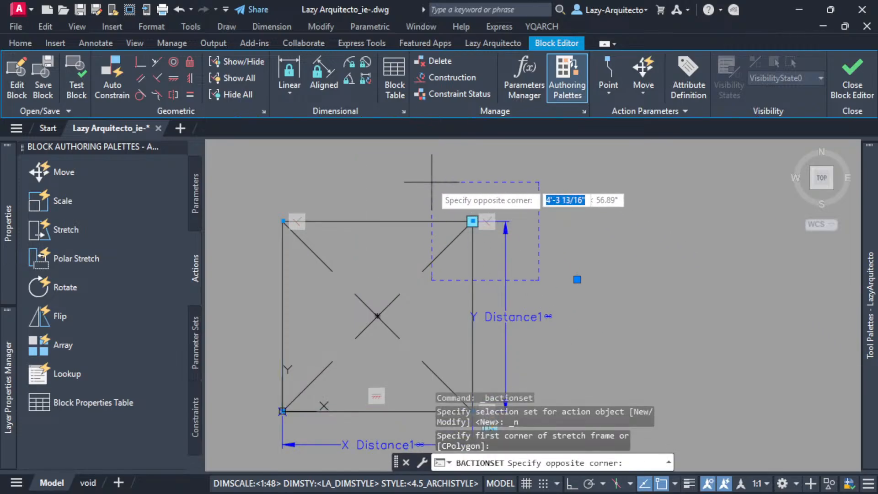
{"action": "left_click", "coordinate": [405, 159]}
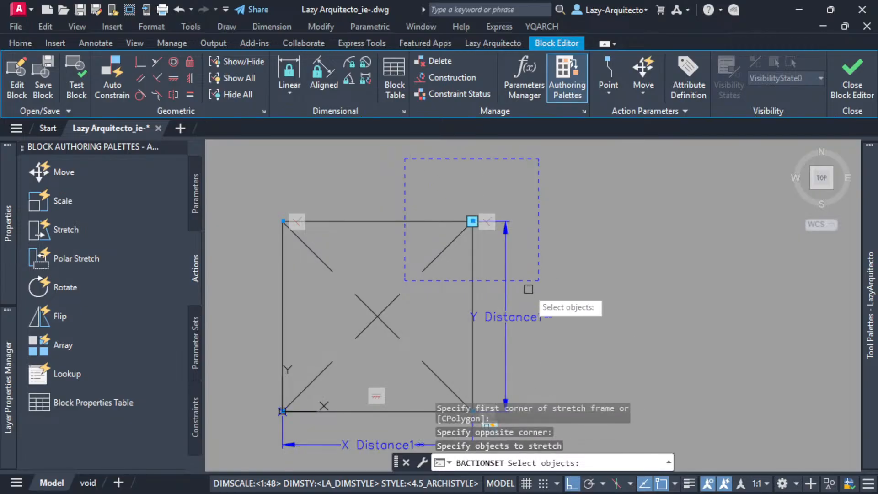
Select the objects crossing the upper-right corner for the stretch, leaving the dashed diagonal out of the selection set.
{"action": "left_click", "coordinate": [526, 253]}
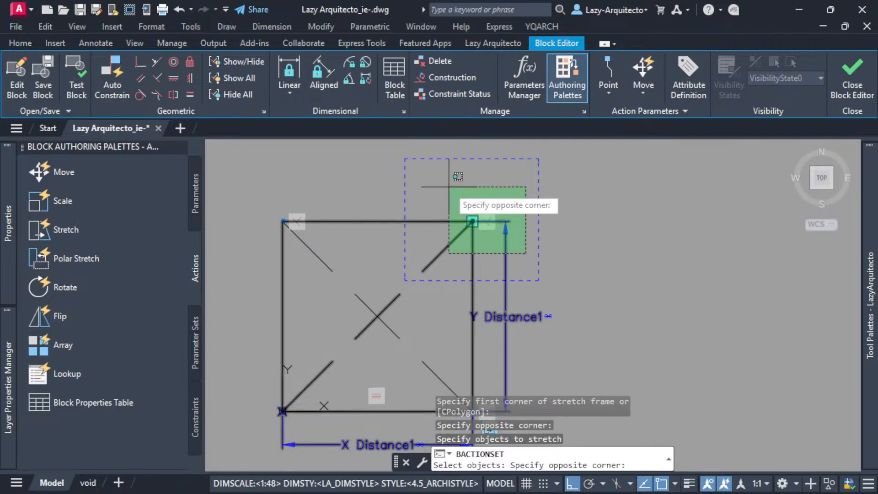
{"action": "left_click", "coordinate": [437, 180]}
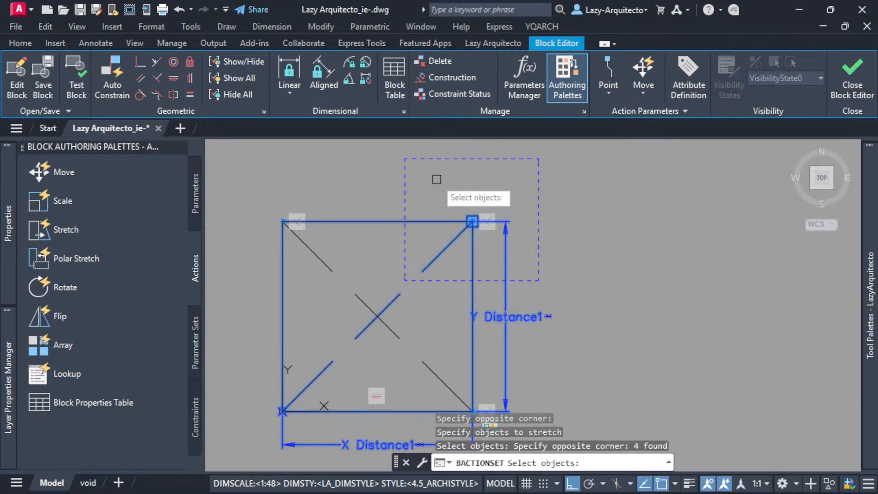
{"action": "left_click", "coordinate": [443, 250], "text": "shift"}
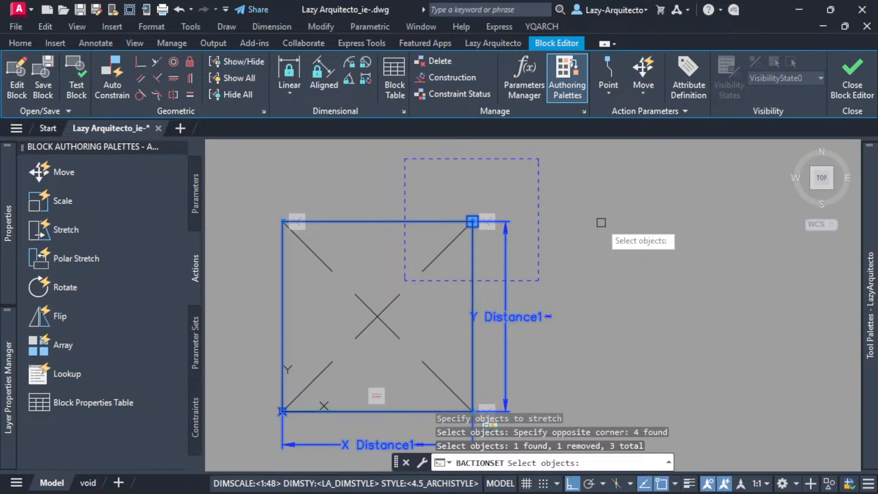
{"action": "key", "text": "Return"}
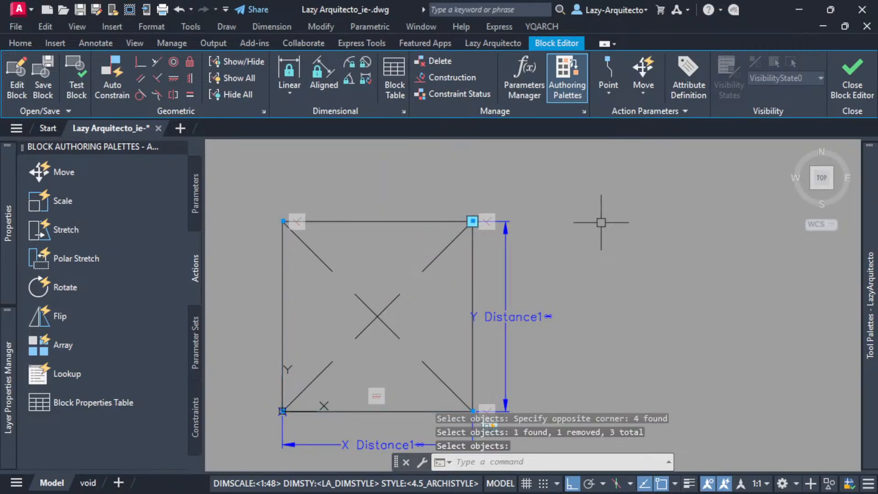
Check the Stretch action's redefined frame and selected objects, and open the block in a test window.
{"action": "scroll", "coordinate": [566, 251], "scroll_direction": "down", "scroll_amount": 2}
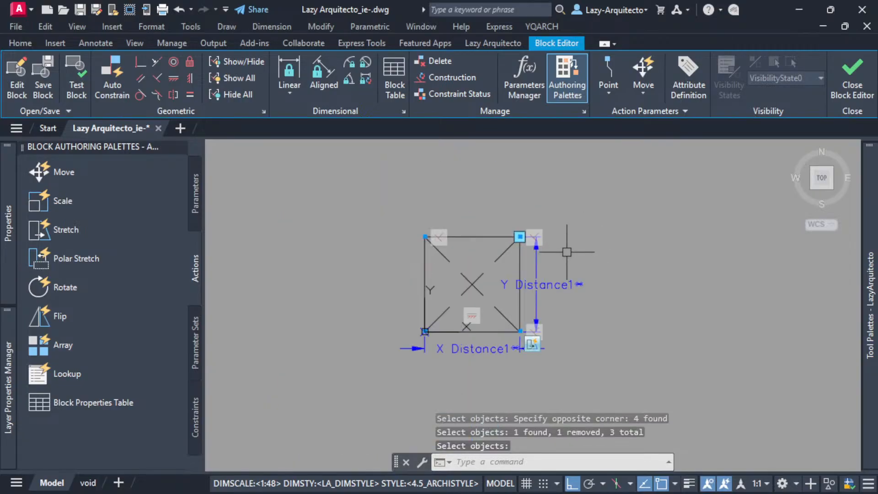
{"action": "left_click", "coordinate": [530, 349]}
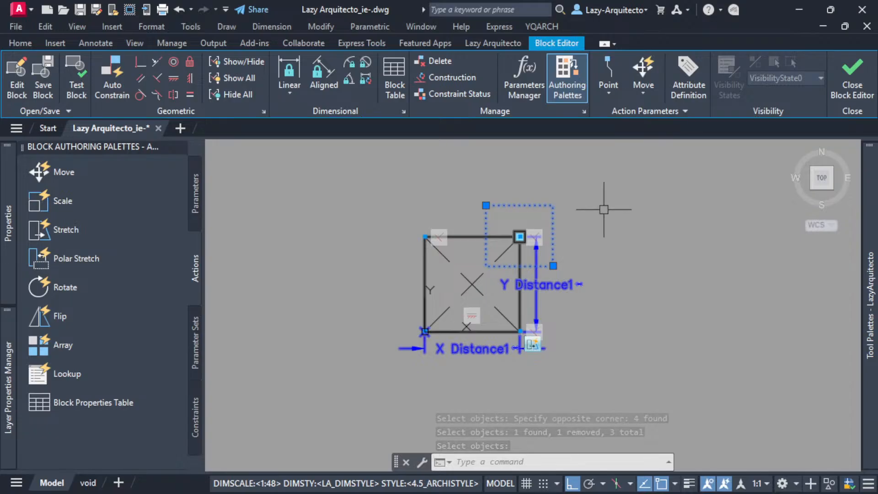
{"action": "middle_click_drag", "start_coordinate": [604, 206], "coordinate": [580, 235]}
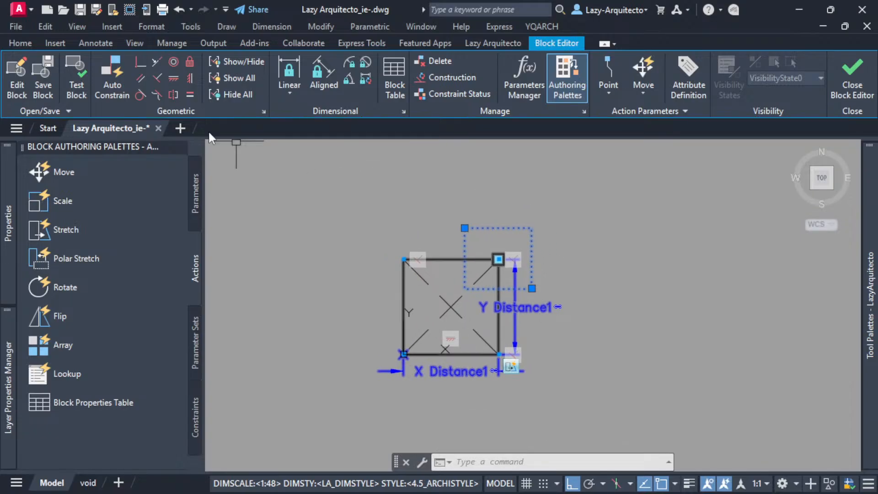
{"action": "left_click", "coordinate": [77, 94]}
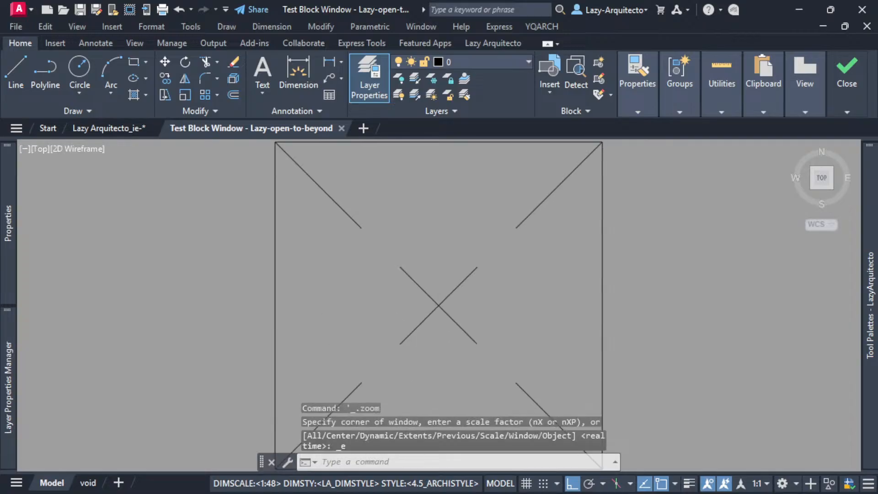
Move the test block's upper-right stretch grip upward, and widen the block to about 6'-6".
{"action": "scroll", "coordinate": [344, 304], "scroll_direction": "down", "scroll_amount": 6}
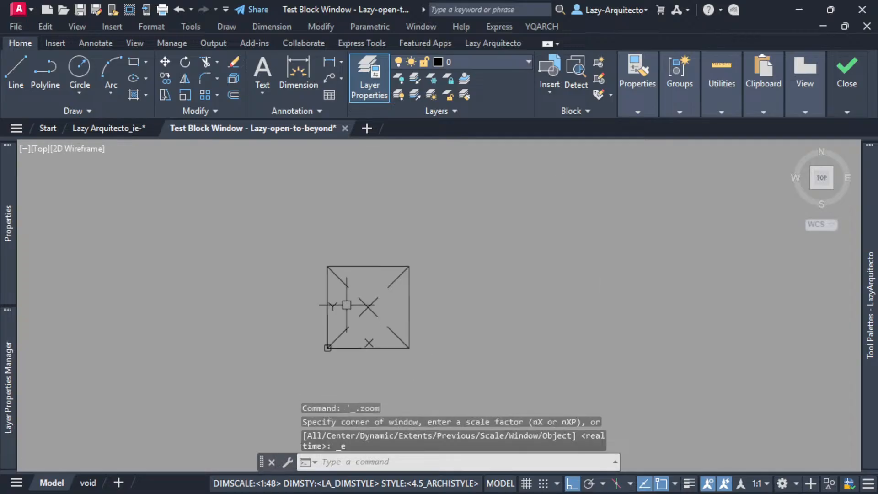
{"action": "left_click", "coordinate": [408, 266]}
{"action": "left_click", "coordinate": [409, 197]}
{"action": "left_click", "coordinate": [409, 197]}
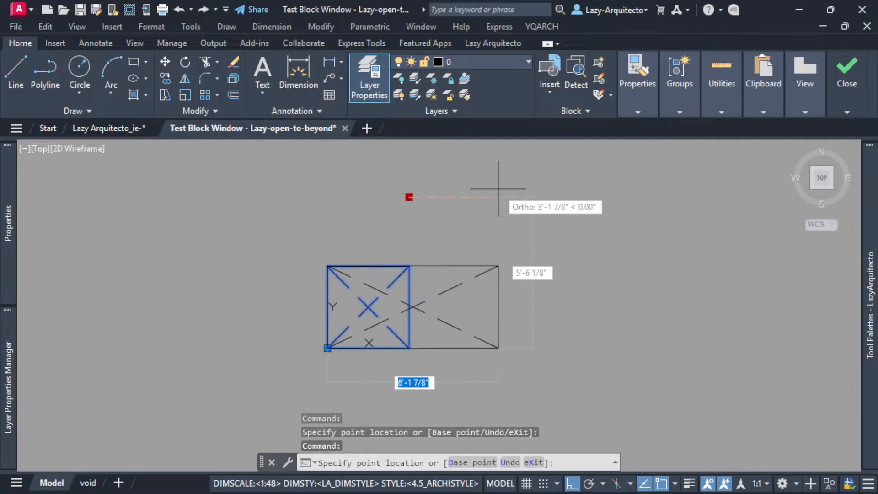
{"action": "left_click", "coordinate": [505, 196]}
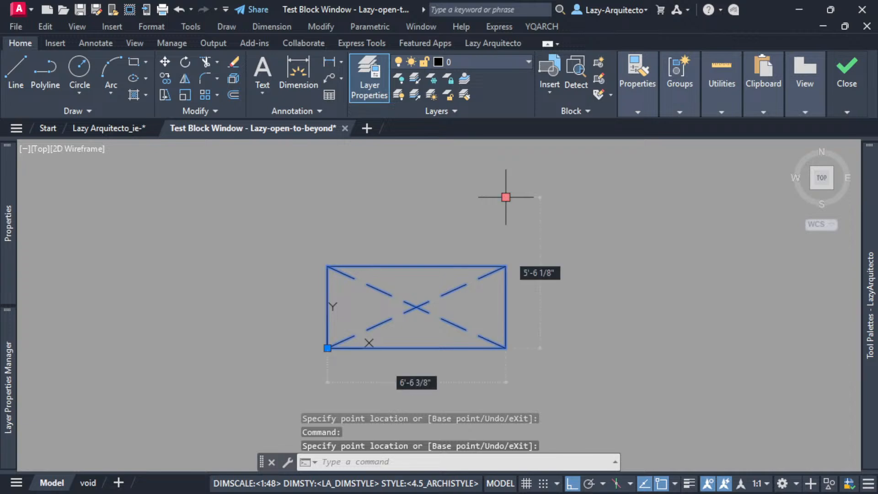
Stretch the test block narrower to about 2'-4" wide, lower its height, and pull it up into a taller rectangle.
{"action": "left_click", "coordinate": [506, 197]}
{"action": "left_click", "coordinate": [392, 198]}
{"action": "left_click", "coordinate": [392, 197]}
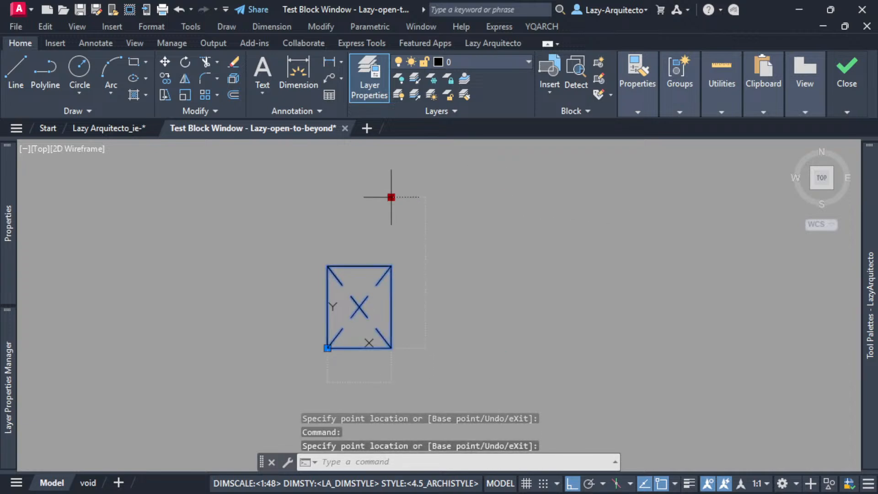
{"action": "left_click", "coordinate": [398, 235]}
{"action": "left_click", "coordinate": [392, 233]}
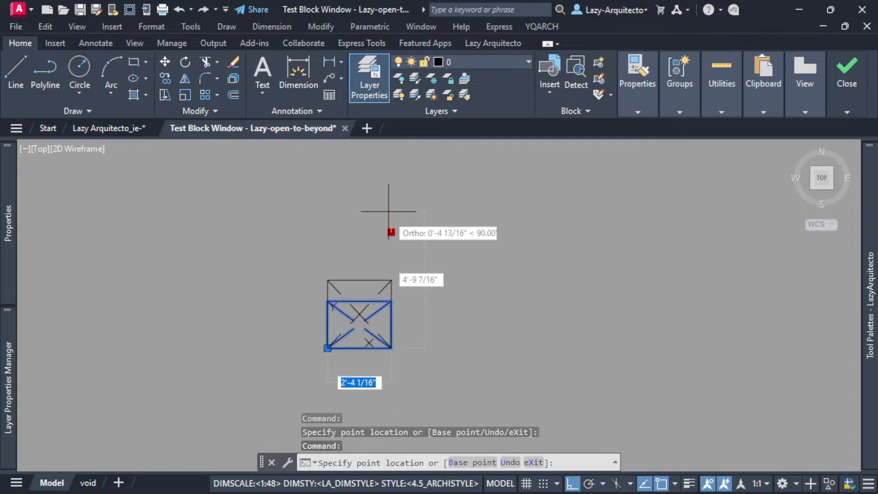
{"action": "left_click", "coordinate": [389, 165]}
Stretch the tall test block sideways into a wide rectangle, and narrow it back to a nearly square shape.
{"action": "middle_click_drag", "start_coordinate": [391, 209], "coordinate": [367, 251]}
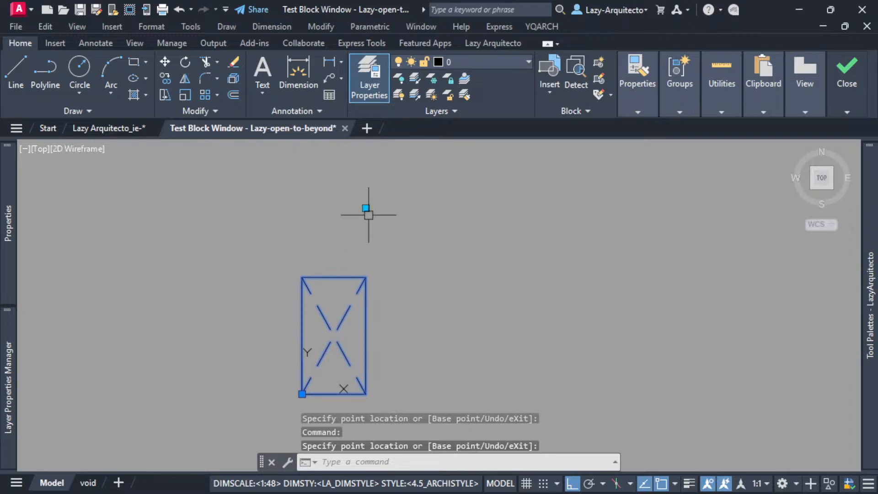
{"action": "left_click", "coordinate": [364, 207]}
{"action": "left_click", "coordinate": [529, 208]}
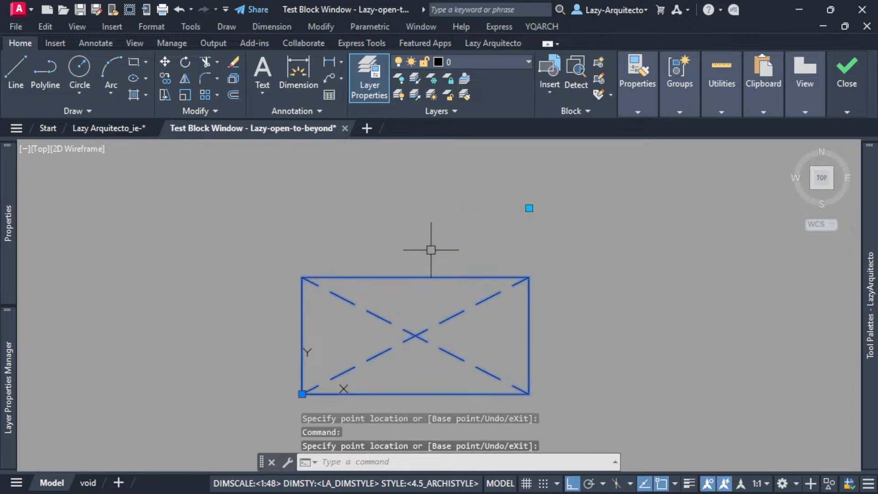
{"action": "left_click", "coordinate": [529, 208]}
{"action": "left_click", "coordinate": [423, 208]}
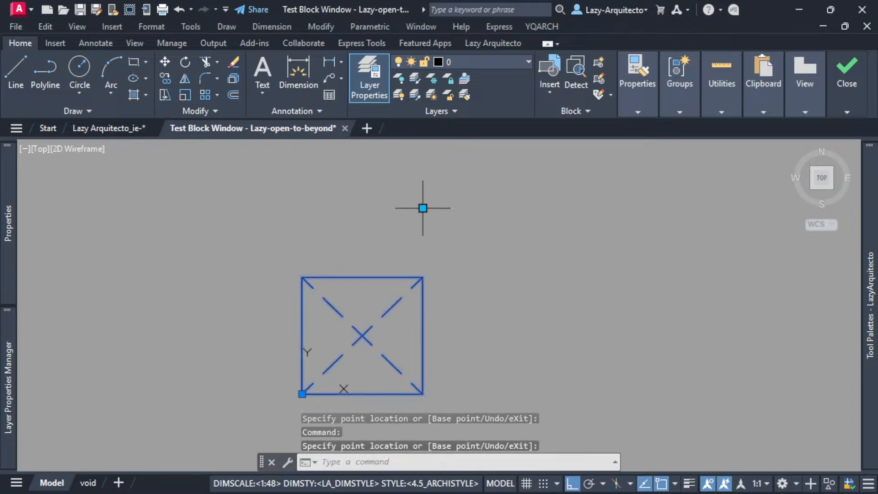
Override Ortho during a grip stretch and enlarge the test block diagonally into a wider, taller rectangle.
{"action": "left_click", "coordinate": [423, 208]}
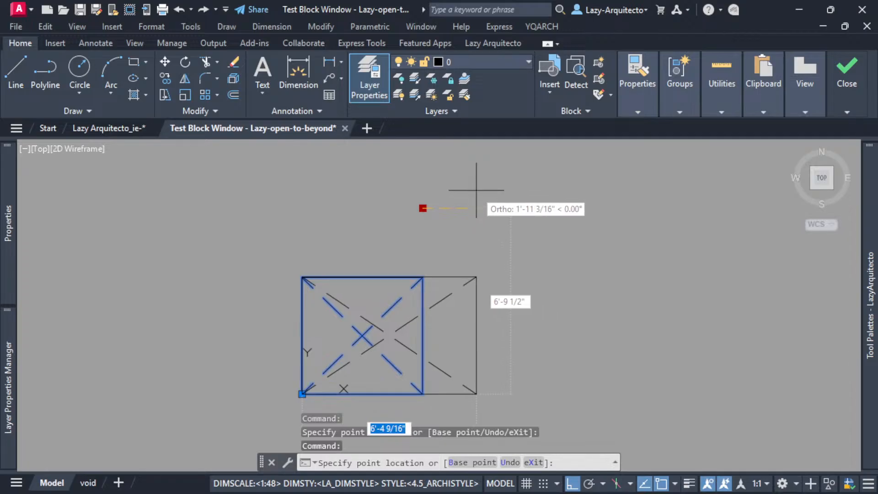
{"action": "key", "text": "F8"}
{"action": "left_click", "coordinate": [555, 182]}
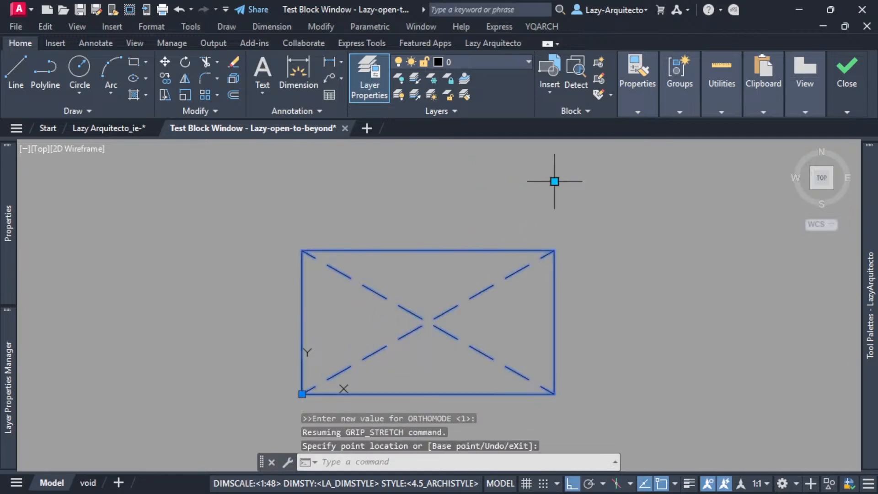
Narrow the test block to about 4'-1" wide, shorten it to nearly square, and stretch it back up into a tall rectangle.
{"action": "left_click", "coordinate": [554, 181]}
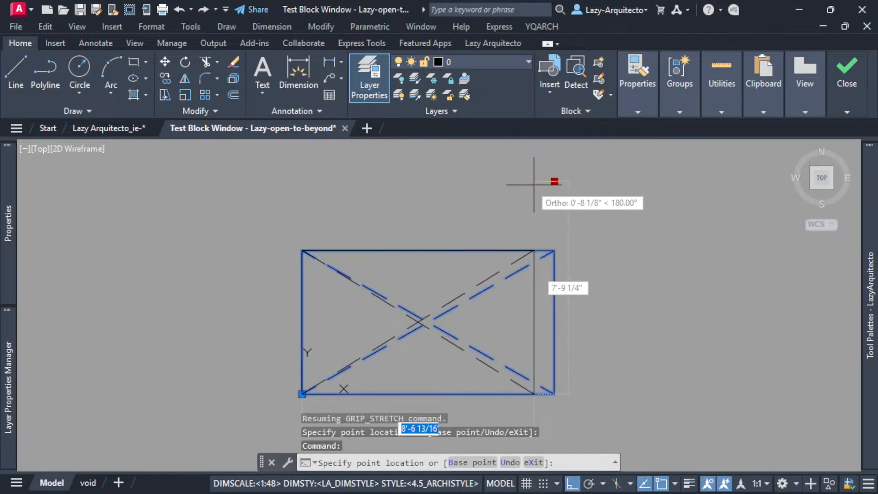
{"action": "left_click", "coordinate": [412, 191]}
{"action": "left_click", "coordinate": [413, 181]}
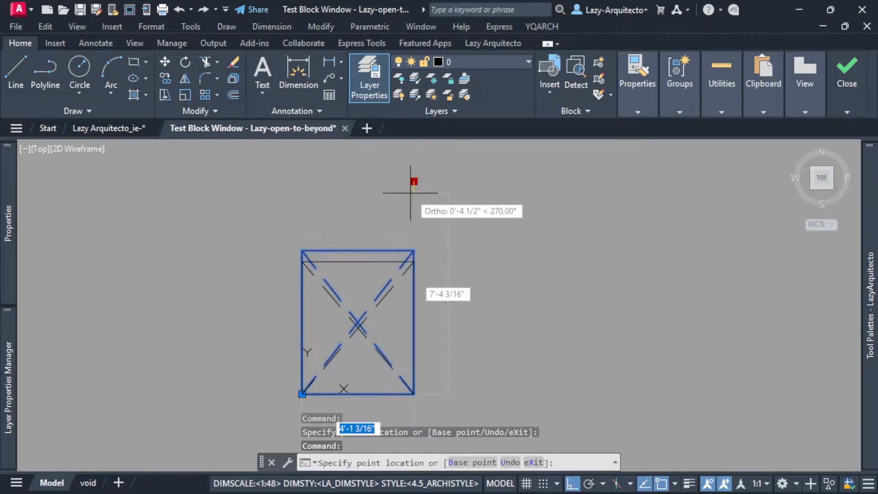
{"action": "left_click", "coordinate": [409, 216]}
{"action": "left_click", "coordinate": [413, 217]}
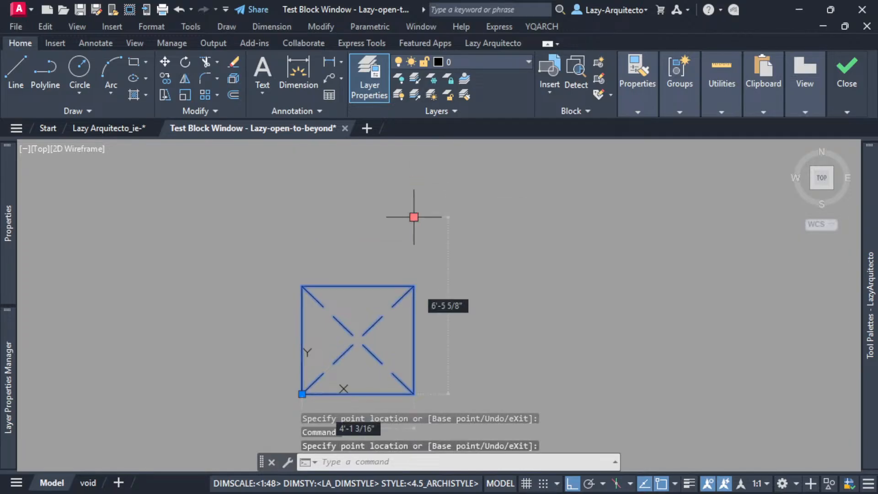
{"action": "left_click", "coordinate": [414, 161]}
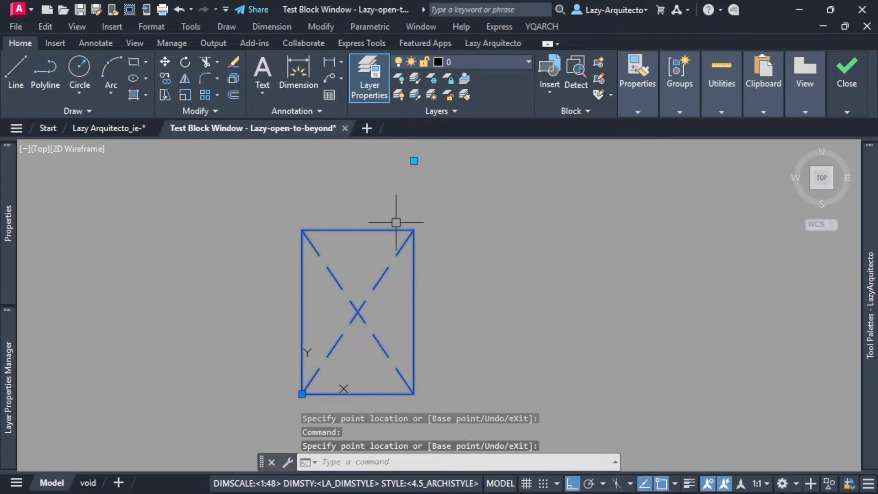
Shorten the test block to a nearly square rectangle and close the test window.
{"action": "left_click", "coordinate": [414, 160]}
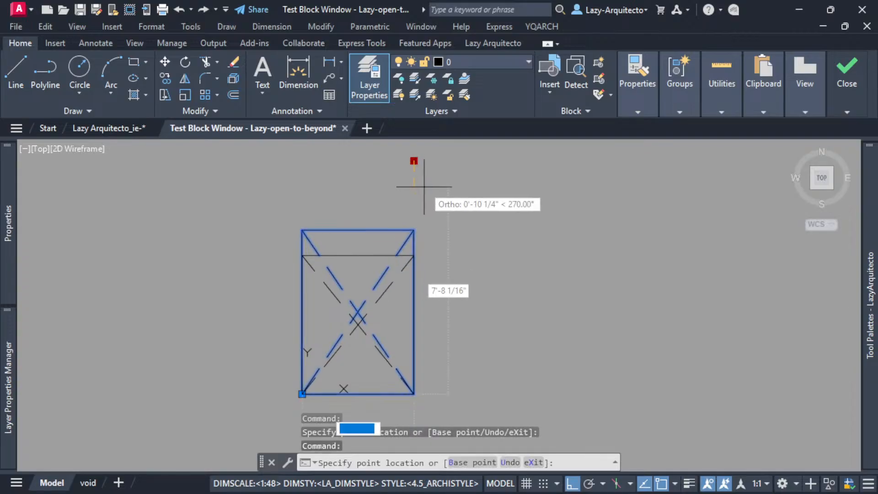
{"action": "left_click", "coordinate": [426, 200]}
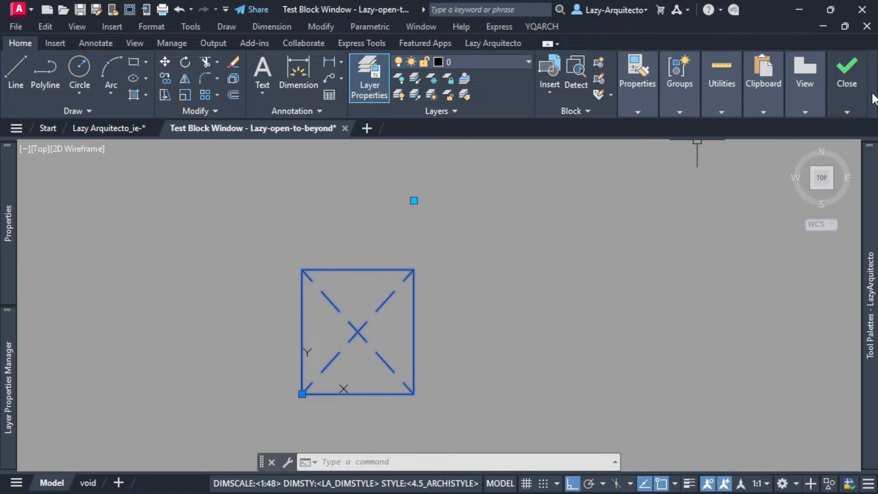
{"action": "mouse_move", "coordinate": [846, 97]}
{"action": "left_click", "coordinate": [847, 138]}
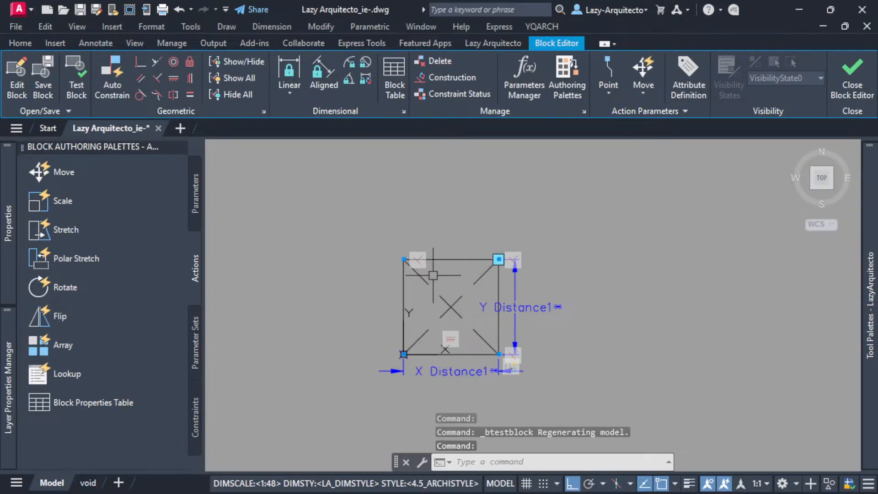
Inspect the diagonal lines by selecting them around their crossing at the rectangle's centre, and clear the selection.
{"action": "scroll", "coordinate": [459, 323], "scroll_direction": "up", "scroll_amount": 3}
{"action": "left_click", "coordinate": [449, 310]}
{"action": "left_click", "coordinate": [397, 217]}
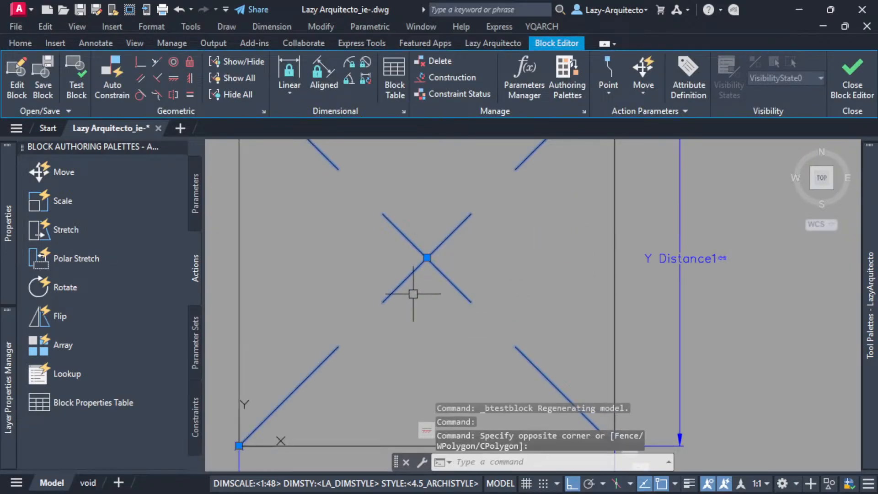
{"action": "scroll", "coordinate": [413, 294], "scroll_direction": "down", "scroll_amount": 3}
{"action": "left_click", "coordinate": [462, 288]}
{"action": "left_click", "coordinate": [388, 243]}
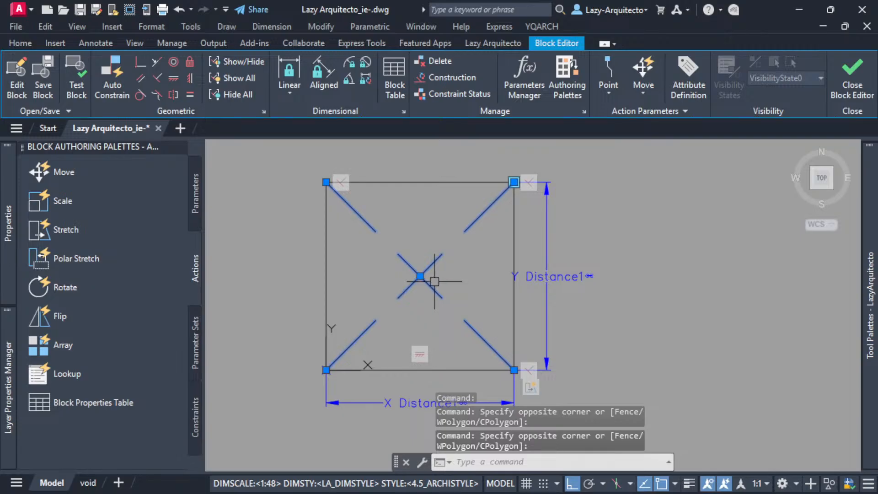
{"action": "key", "text": "Escape"}
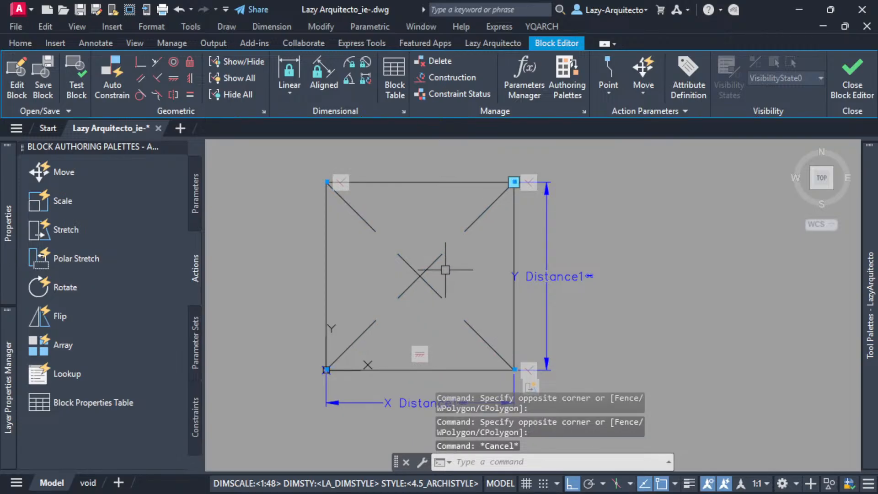
{"action": "scroll", "coordinate": [451, 265], "scroll_direction": "down", "scroll_amount": 2}
{"action": "scroll", "coordinate": [454, 258], "scroll_direction": "up", "scroll_amount": 2}
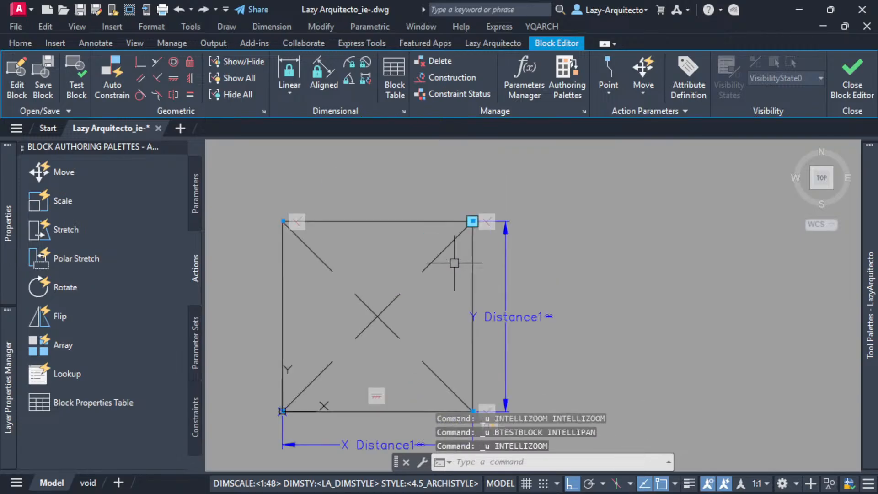
Undo the block tests and the grip edits on the inserted block, going back to the earlier block editing session.
{"action": "key", "text": "ctrl+z"}
{"action": "key", "text": "ctrl+z"}
{"action": "key", "text": "ctrl+z"}
{"action": "key", "text": "ctrl+z"}
{"action": "key", "text": "ctrl+z"}
{"action": "key", "text": "ctrl+z"}
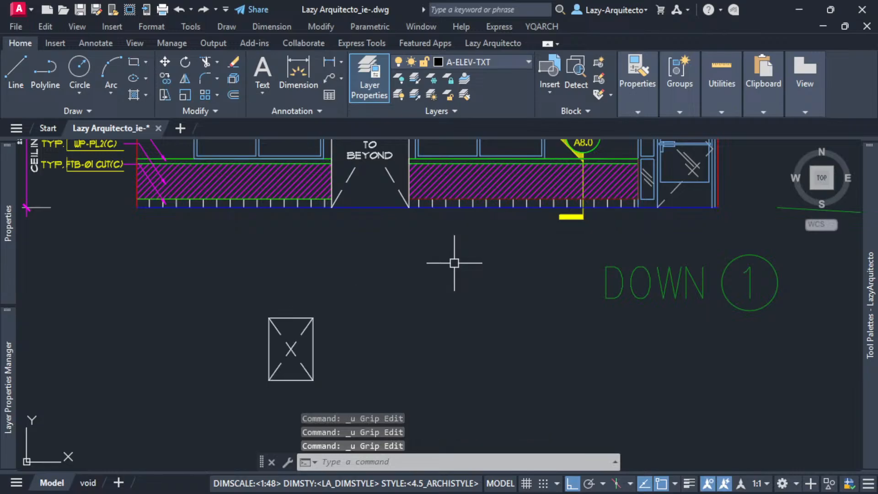
{"action": "key", "text": "ctrl+z"}
{"action": "key", "text": "ctrl+z"}
{"action": "key", "text": "ctrl+z"}
{"action": "key", "text": "ctrl+z"}
{"action": "key", "text": "ctrl+z"}
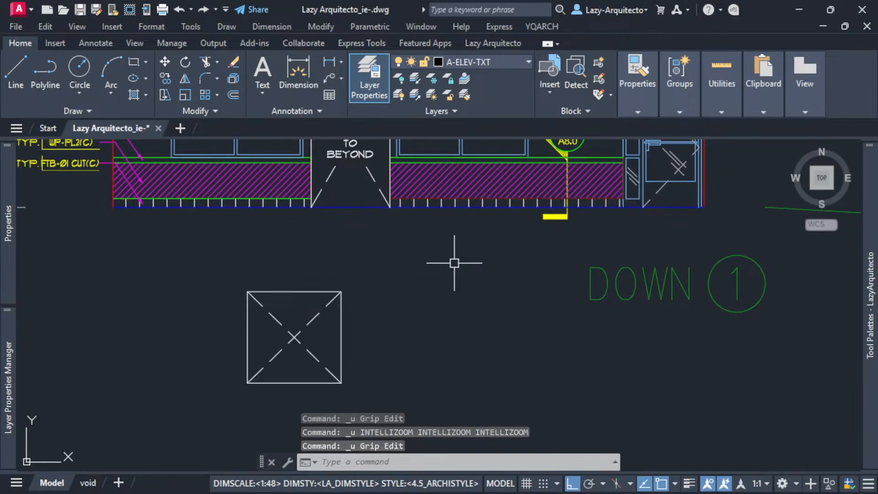
{"action": "key", "text": "ctrl+z"}
{"action": "key", "text": "ctrl+z"}
{"action": "key", "text": "ctrl+z"}
{"action": "key", "text": "ctrl+z"}
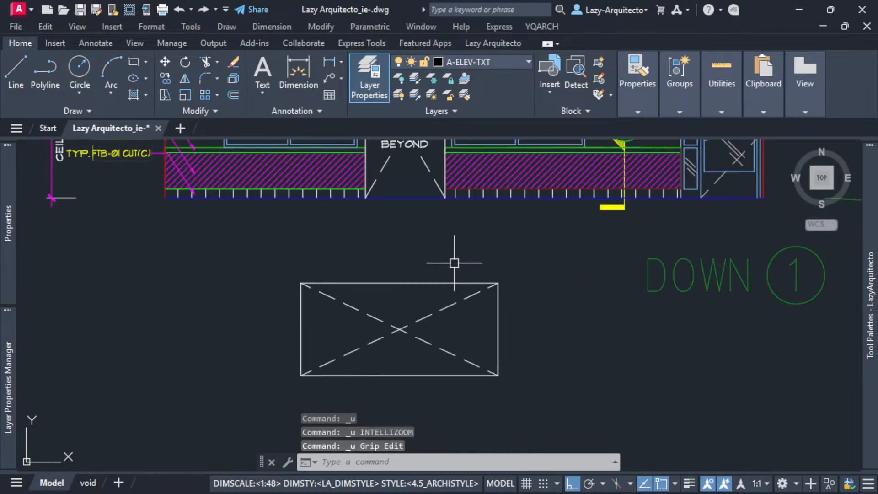
{"action": "key", "text": "ctrl+z"}
{"action": "key", "text": "ctrl+z"}
{"action": "key", "text": "ctrl+z"}
{"action": "key", "text": "ctrl+z"}
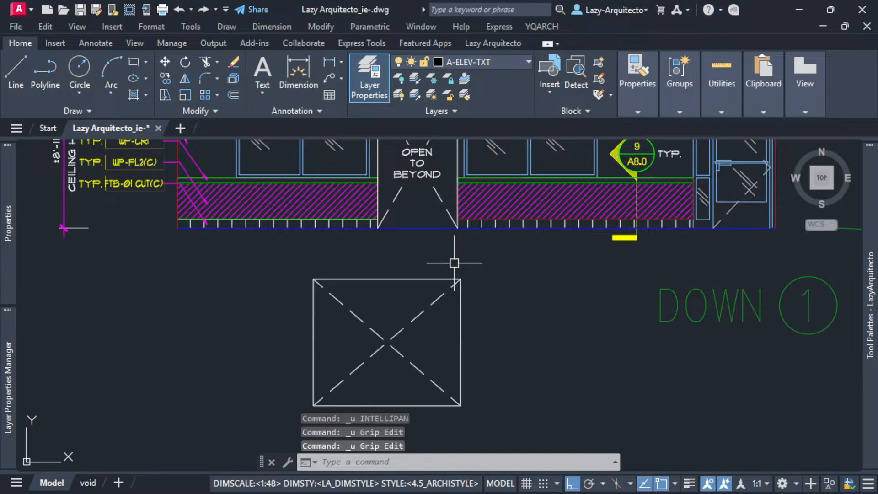
{"action": "key", "text": "ctrl+z"}
{"action": "key", "text": "ctrl+z"}
{"action": "key", "text": "ctrl+z"}
{"action": "key", "text": "ctrl+z"}
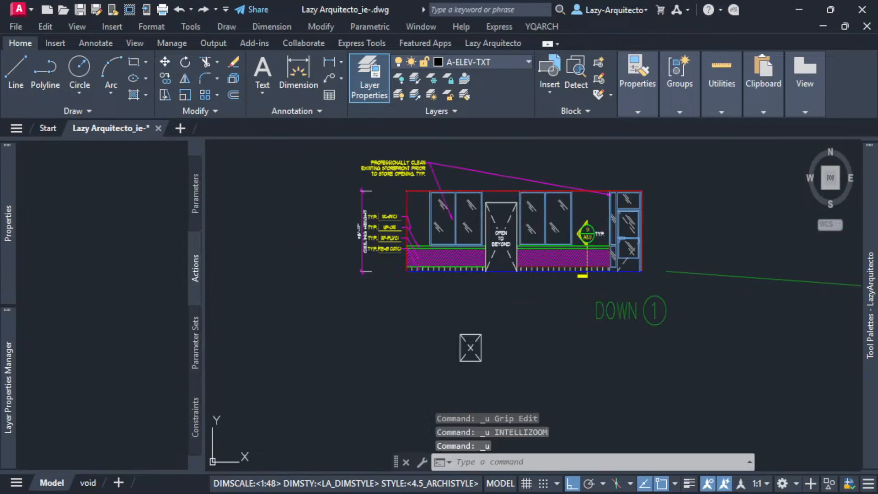
{"action": "key", "text": "ctrl+z"}
Undo the coincident constraints on the diagonals and the property change made to them.
{"action": "key", "text": "ctrl+z"}
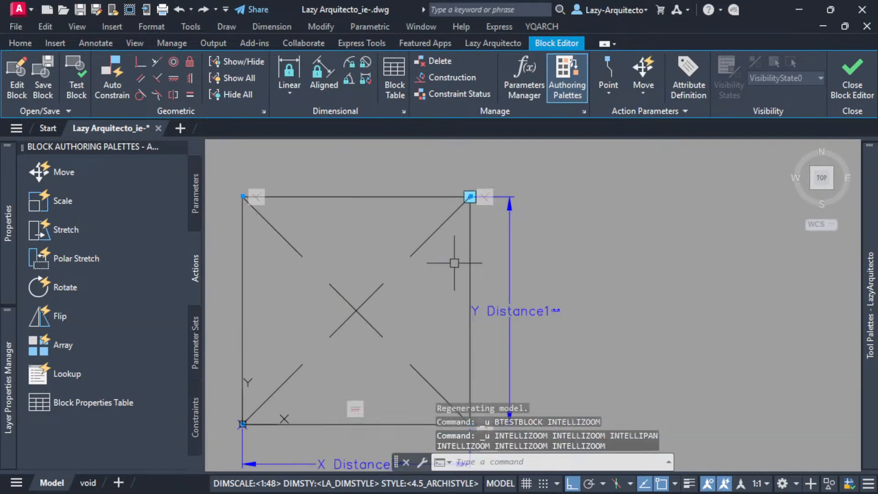
{"action": "key", "text": "ctrl+z"}
{"action": "key", "text": "ctrl+z"}
{"action": "key", "text": "ctrl+z"}
{"action": "key", "text": "ctrl+z"}
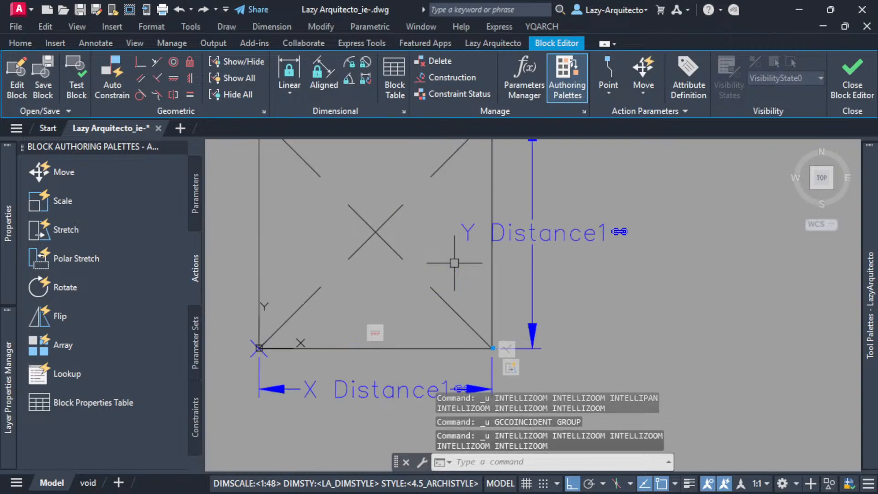
{"action": "key", "text": "ctrl+z"}
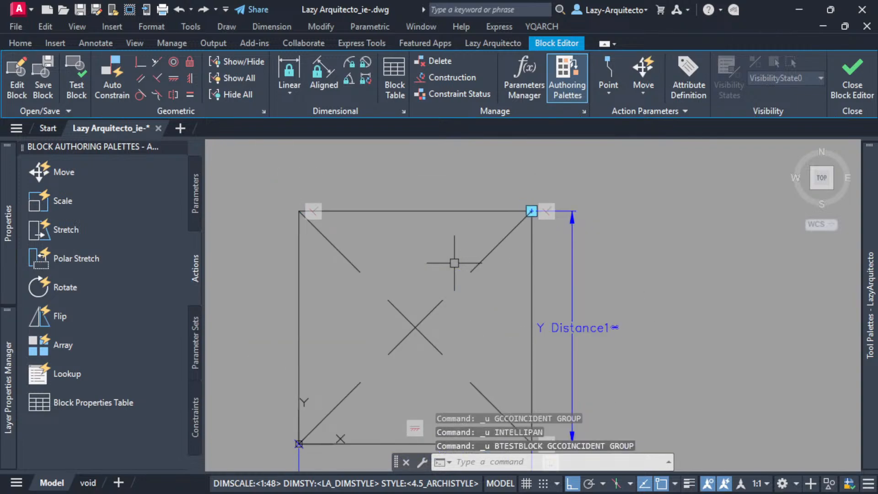
{"action": "key", "text": "ctrl+z"}
{"action": "key", "text": "ctrl+z"}
{"action": "key", "text": "ctrl+z"}
{"action": "key", "text": "ctrl+z"}
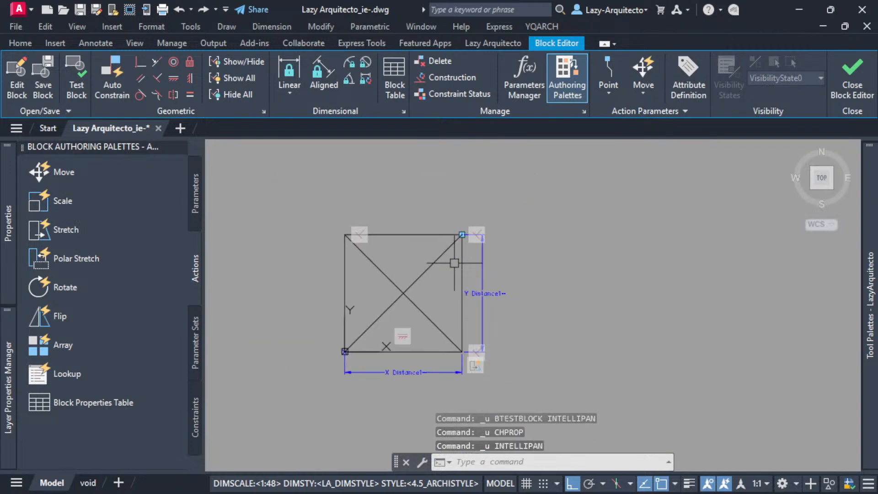
Undo the layer changes and the drawing of both diagonal lines inside the rectangle.
{"action": "key", "text": "ctrl+z"}
{"action": "key", "text": "ctrl+z"}
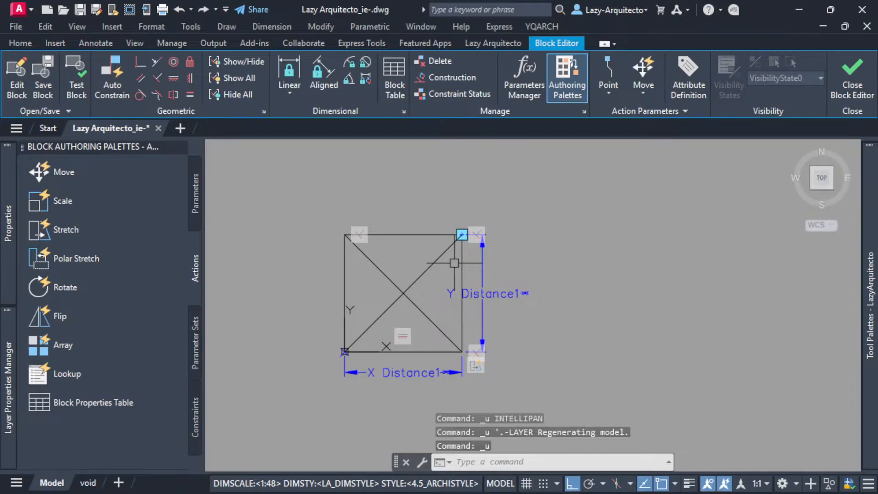
{"action": "key", "text": "ctrl+z"}
{"action": "key", "text": "ctrl+z"}
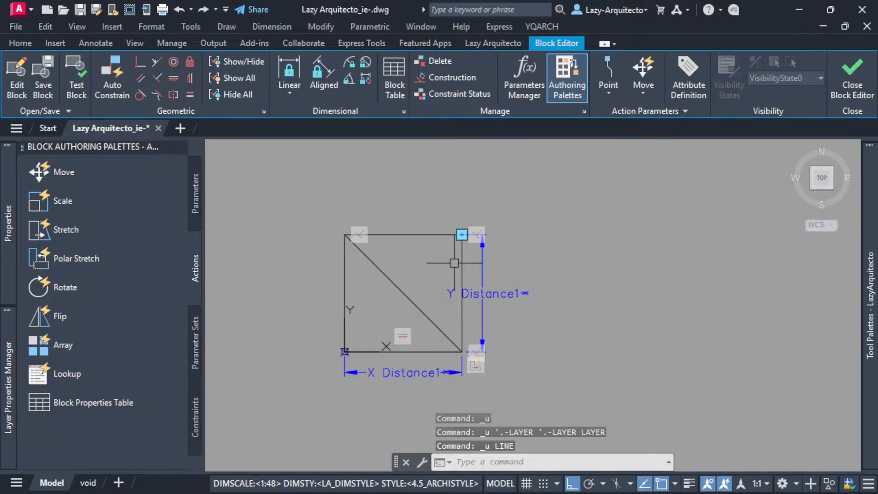
{"action": "key", "text": "ctrl+z"}
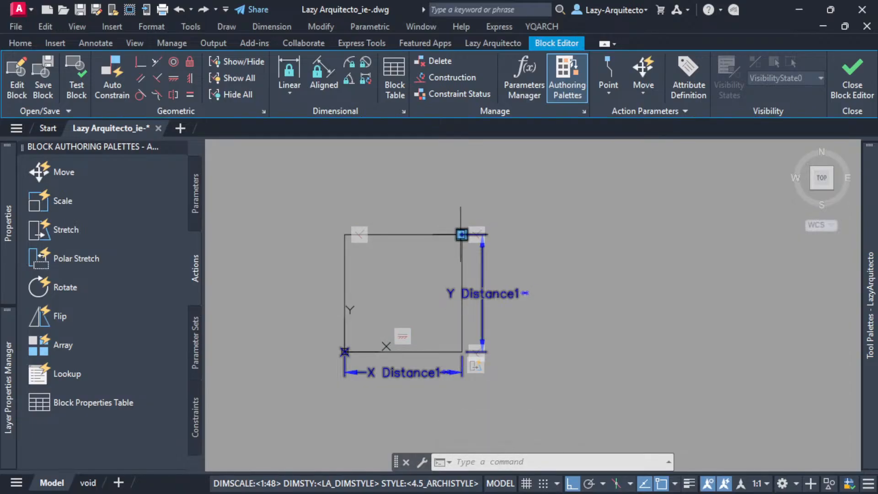
Test the block with the plain rectangle, pulling its corner grip up and stretching it into a wide rectangle.
{"action": "left_click", "coordinate": [76, 83]}
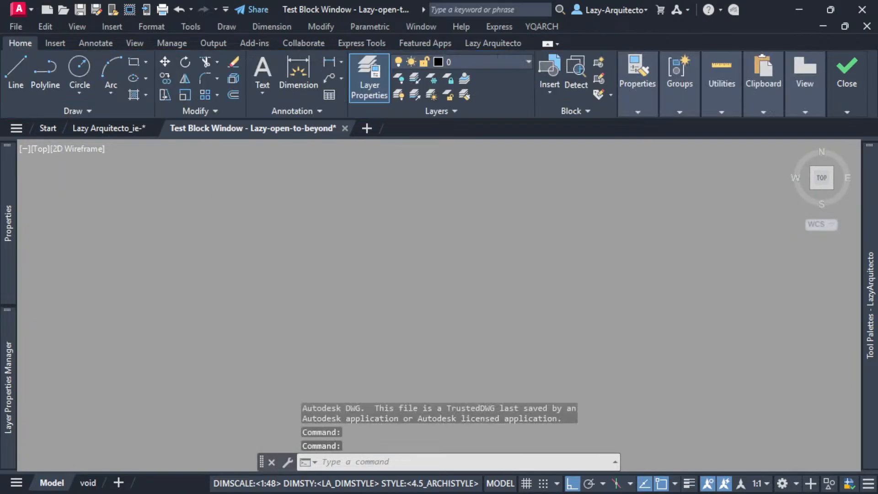
{"action": "left_click", "coordinate": [443, 269]}
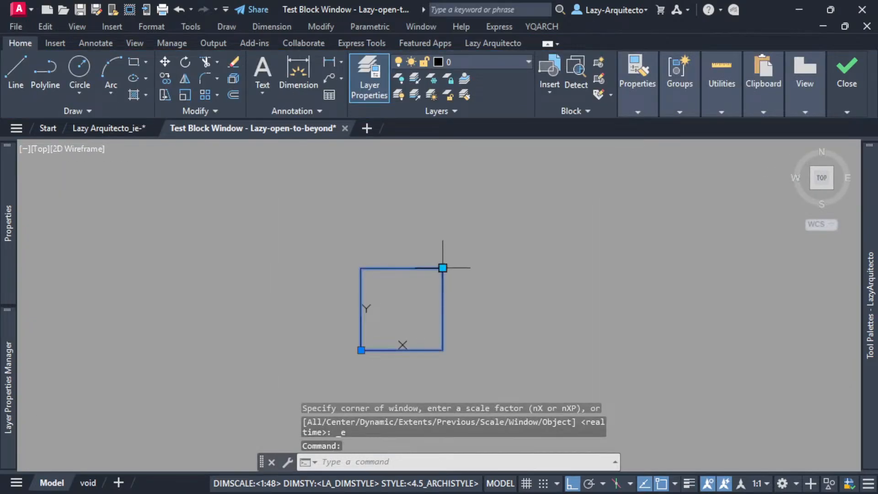
{"action": "left_click", "coordinate": [443, 268]}
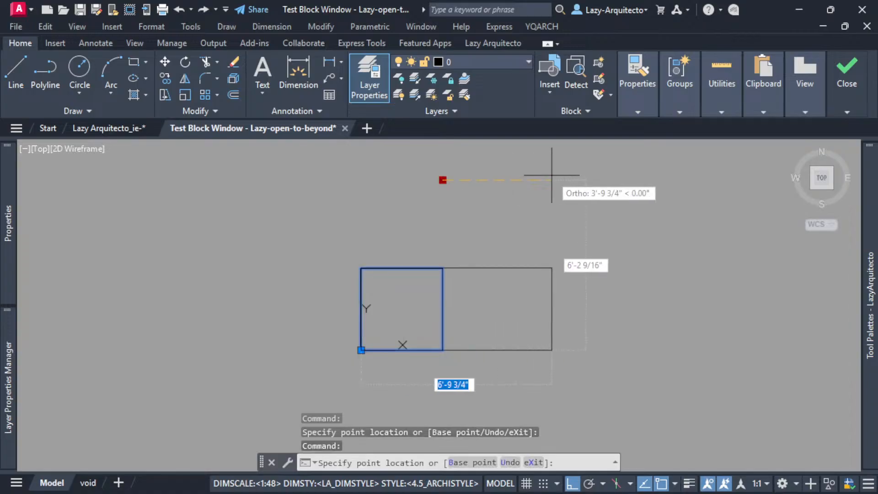
{"action": "left_click", "coordinate": [630, 180]}
{"action": "left_click", "coordinate": [629, 179]}
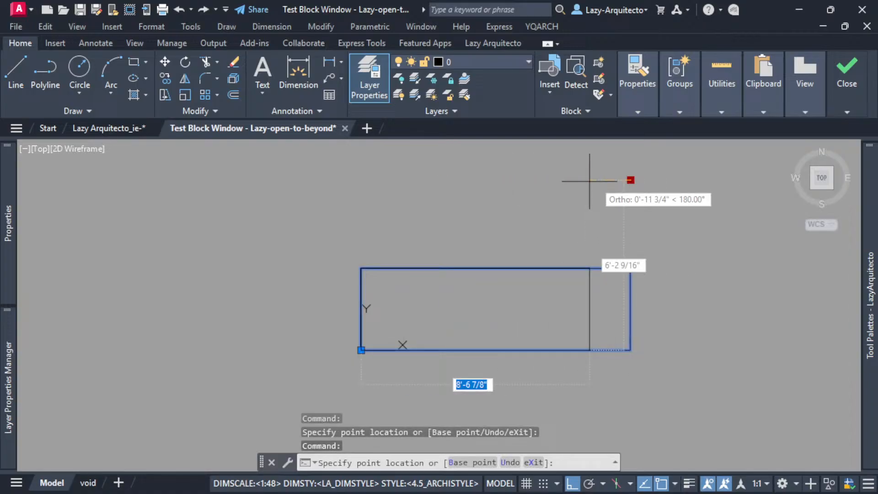
Narrow the test block to about 3'-11 11/16" and pull its corner grip up to about 10'-9 7/8".
{"action": "left_click", "coordinate": [468, 181]}
{"action": "left_click", "coordinate": [468, 180]}
{"action": "middle_click_drag", "start_coordinate": [467, 190], "coordinate": [454, 234]}
{"action": "scroll", "coordinate": [453, 233], "scroll_direction": "down", "scroll_amount": 3}
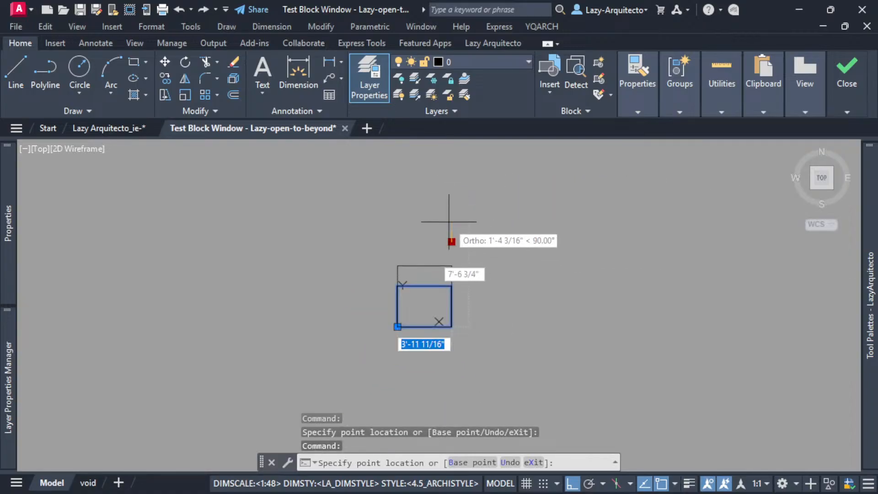
{"action": "left_click", "coordinate": [452, 179]}
{"action": "left_click", "coordinate": [452, 179]}
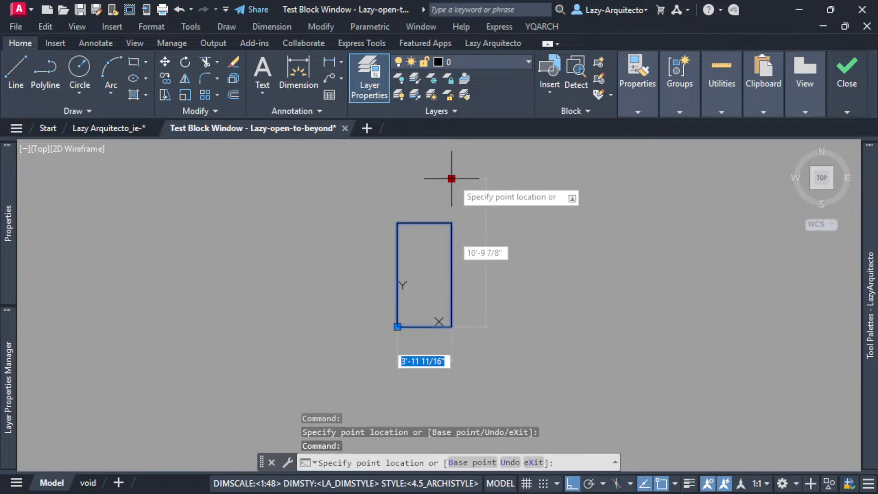
Widen, narrow and widen the tall test block again, and close the test window.
{"action": "left_click", "coordinate": [575, 179]}
{"action": "left_click", "coordinate": [575, 179]}
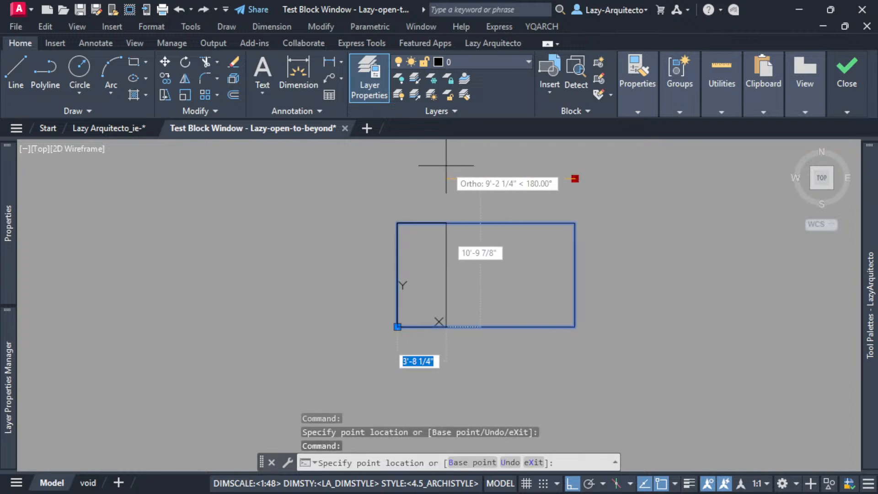
{"action": "left_click", "coordinate": [445, 168]}
{"action": "left_click", "coordinate": [444, 180]}
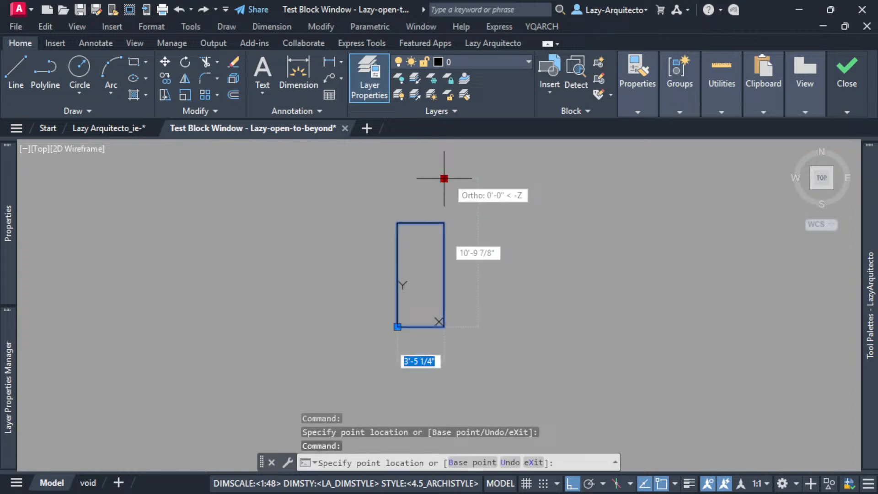
{"action": "left_click", "coordinate": [509, 179]}
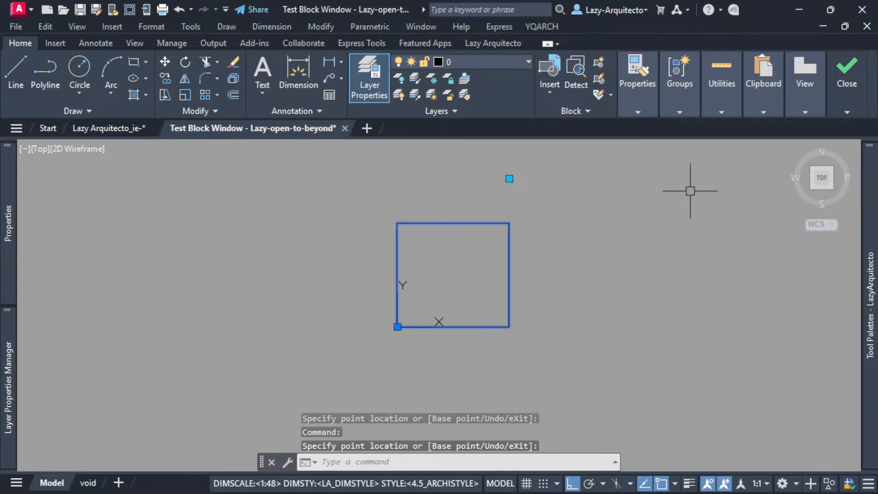
{"action": "left_click", "coordinate": [845, 132]}
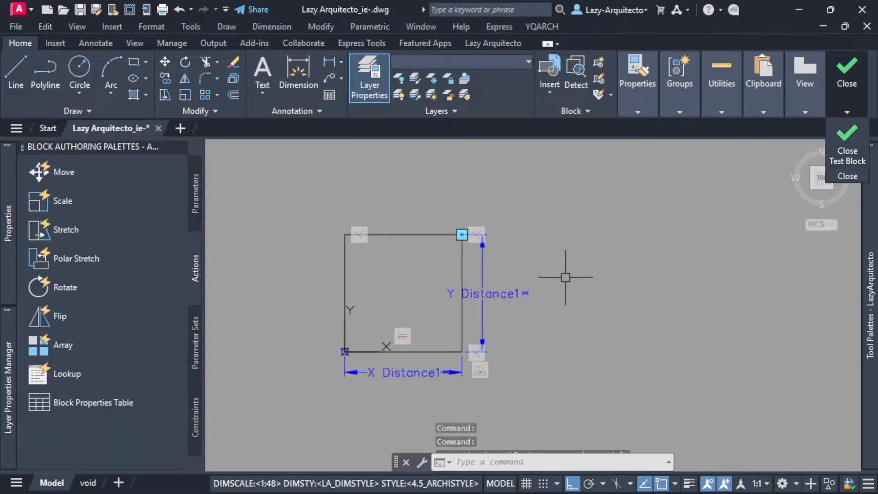
Undo the last block tests and the horizontal constraint on the rectangle's lower edge.
{"action": "key", "text": "ctrl+z"}
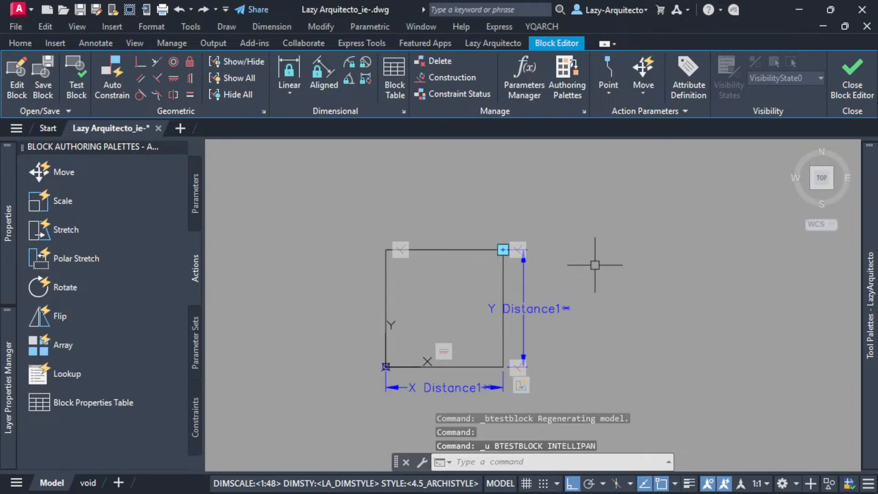
{"action": "key", "text": "ctrl+z"}
{"action": "key", "text": "ctrl+z"}
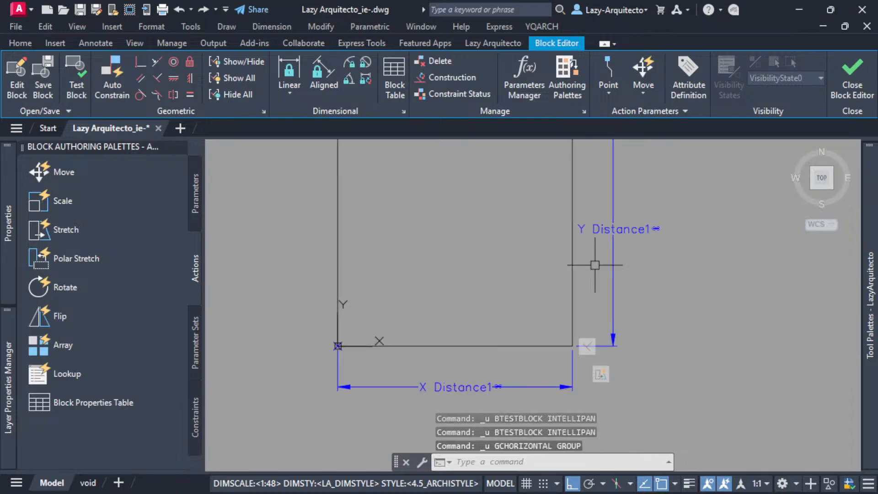
{"action": "scroll", "coordinate": [567, 308], "scroll_direction": "down", "scroll_amount": 3}
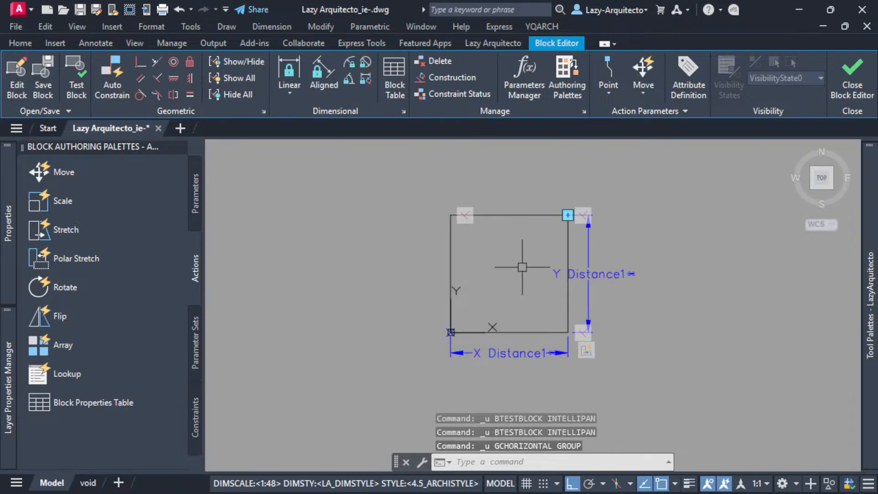
Test the block without the horizontal constraint, pulling its corner grip straight up to about 5'-10 1/8" high.
{"action": "left_click", "coordinate": [77, 80]}
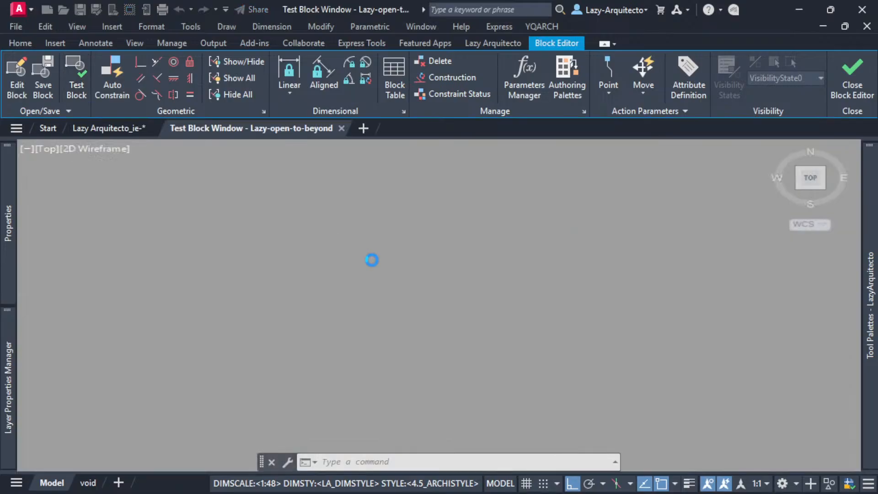
{"action": "middle_click", "coordinate": [369, 282]}
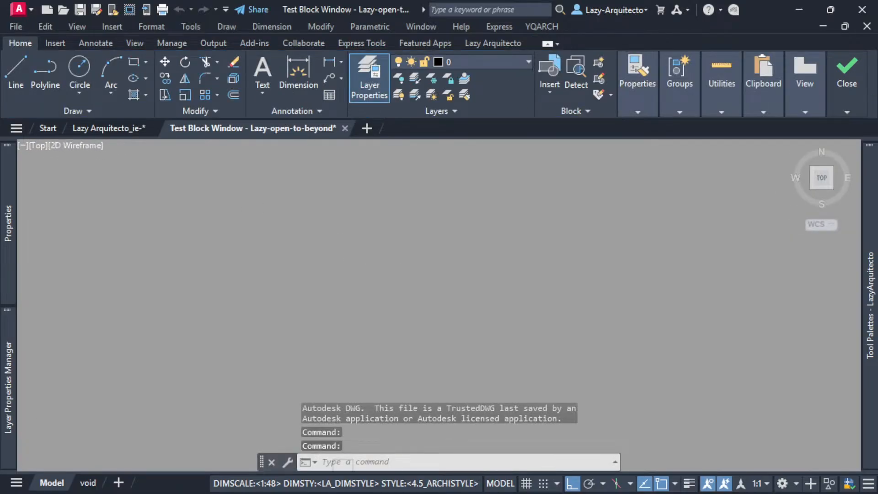
{"action": "middle_click", "coordinate": [369, 282]}
{"action": "scroll", "coordinate": [368, 282], "scroll_direction": "down", "scroll_amount": 3}
{"action": "scroll", "coordinate": [368, 282], "scroll_direction": "down", "scroll_amount": 2}
{"action": "left_click", "coordinate": [409, 245]}
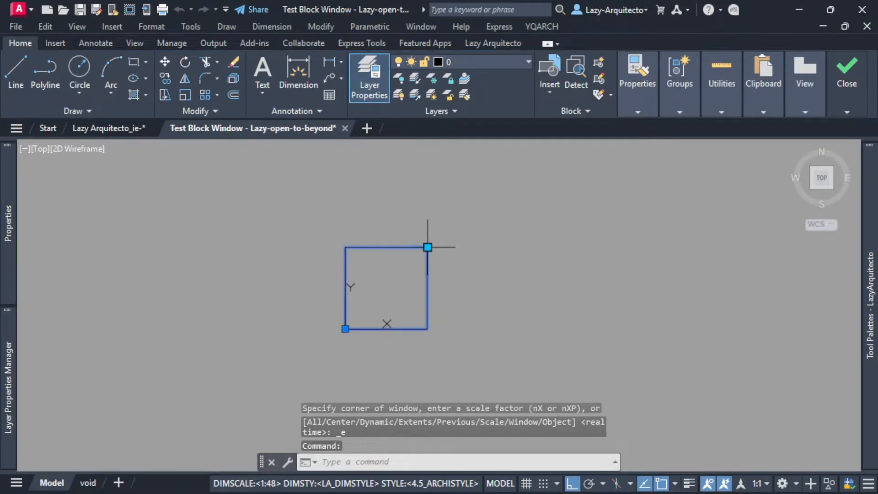
{"action": "left_click", "coordinate": [428, 247]}
{"action": "left_click", "coordinate": [427, 168]}
Move the test block's corner grip sideways several times, far out and back in, at the same height to check its width stretch.
{"action": "left_click", "coordinate": [428, 170]}
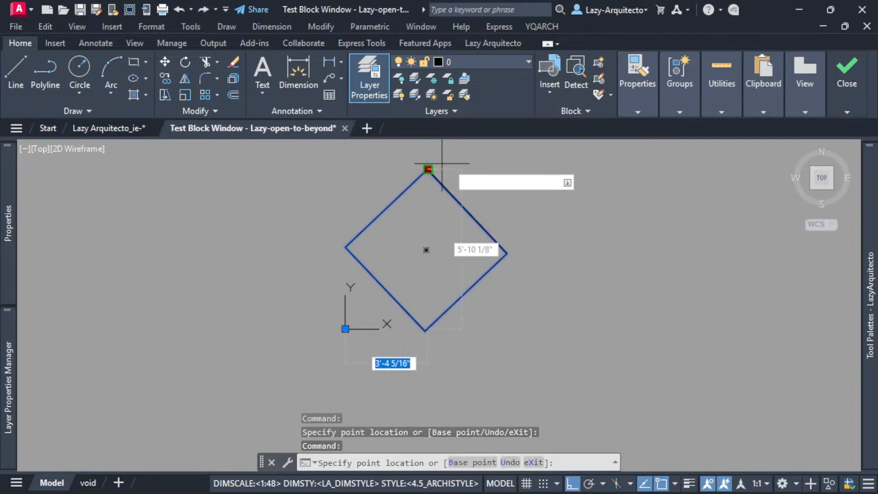
{"action": "left_click", "coordinate": [575, 158]}
{"action": "middle_click_drag", "start_coordinate": [573, 173], "coordinate": [542, 213]}
{"action": "left_click", "coordinate": [543, 210]}
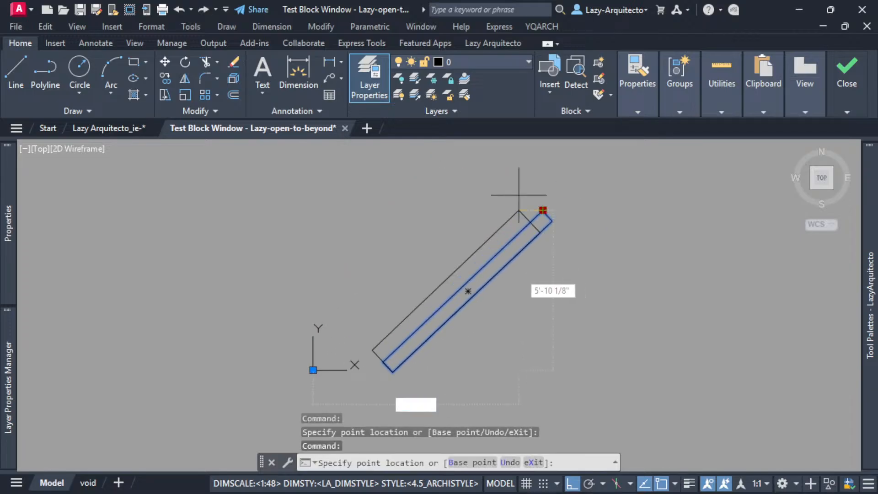
{"action": "left_click", "coordinate": [431, 174]}
{"action": "left_click", "coordinate": [430, 210]}
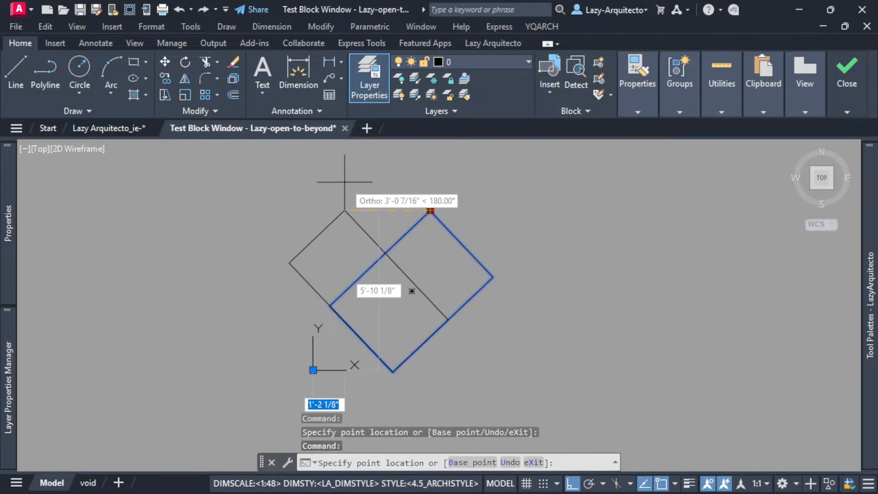
{"action": "left_click", "coordinate": [342, 173]}
{"action": "left_click", "coordinate": [337, 205]}
{"action": "left_click", "coordinate": [402, 184]}
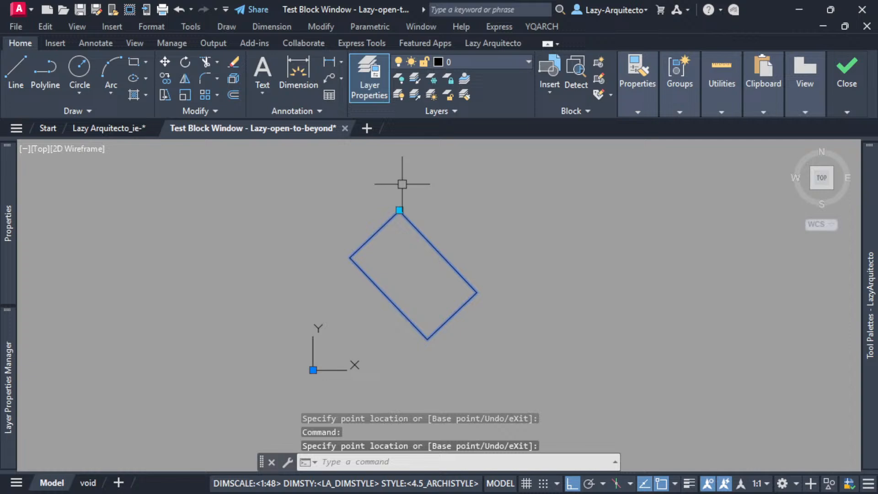
Stretch the test block outward to about 4'-7 7/16" in X, widen it further, and raise its corner grip.
{"action": "left_click", "coordinate": [399, 209]}
{"action": "left_click", "coordinate": [439, 181]}
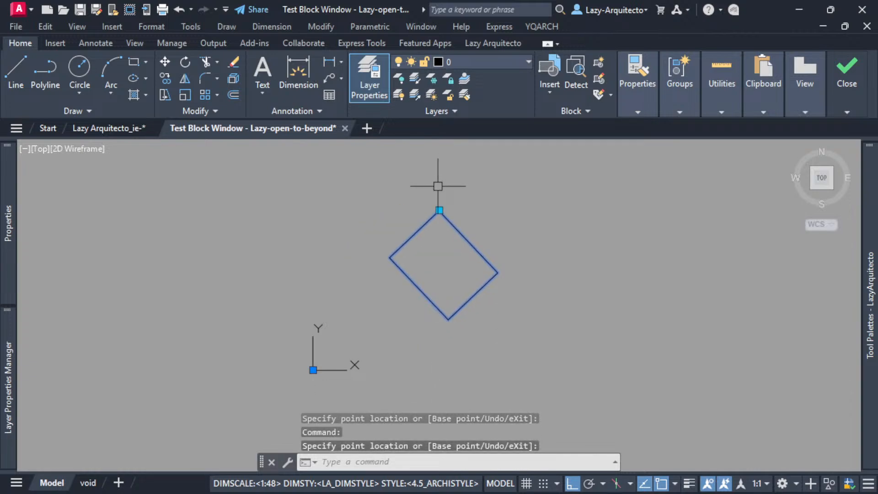
{"action": "left_click", "coordinate": [439, 210]}
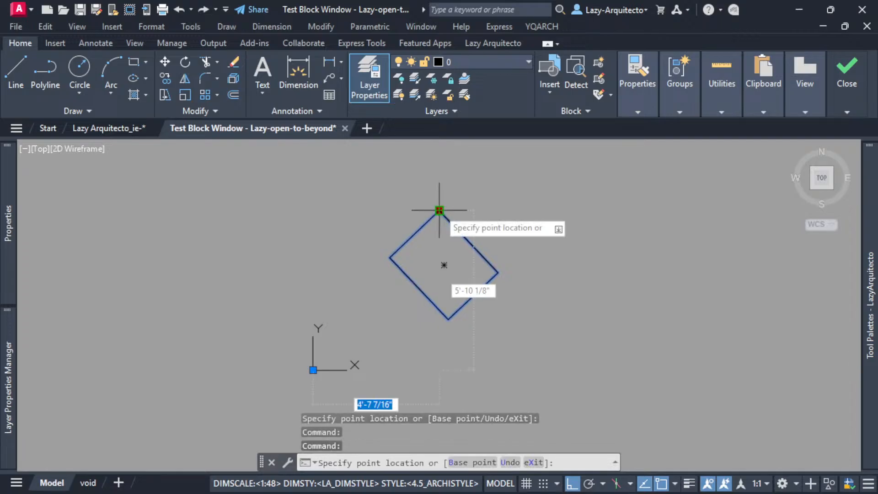
{"action": "left_click", "coordinate": [492, 177]}
{"action": "left_click", "coordinate": [492, 209]}
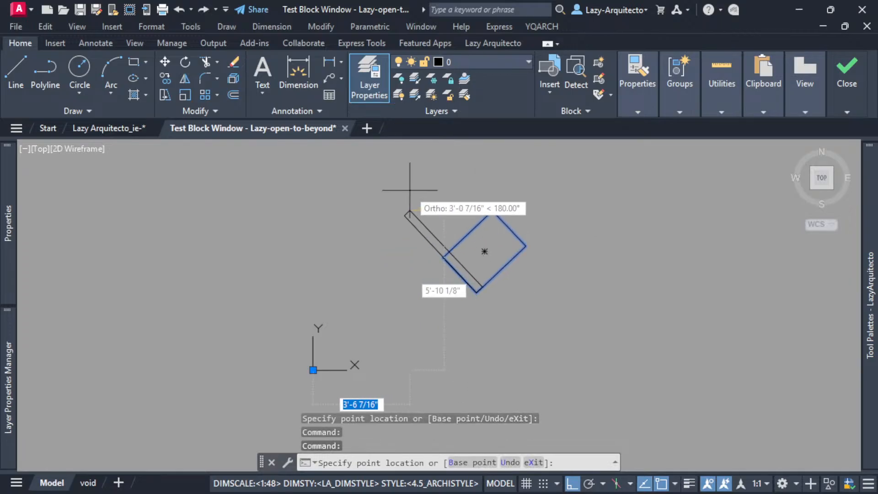
{"action": "left_click", "coordinate": [472, 176]}
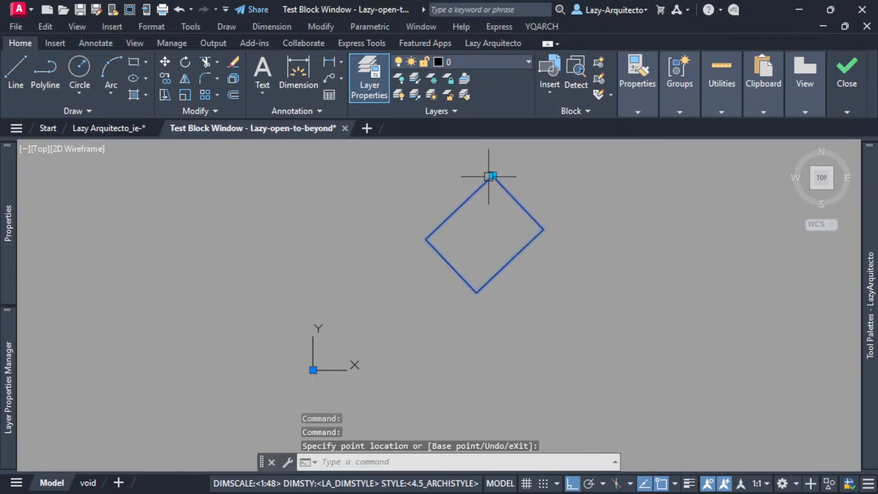
Shift the raised corner grip slightly inward, cancel the grip edit, and close the test window.
{"action": "left_click", "coordinate": [491, 176]}
{"action": "left_click", "coordinate": [466, 163]}
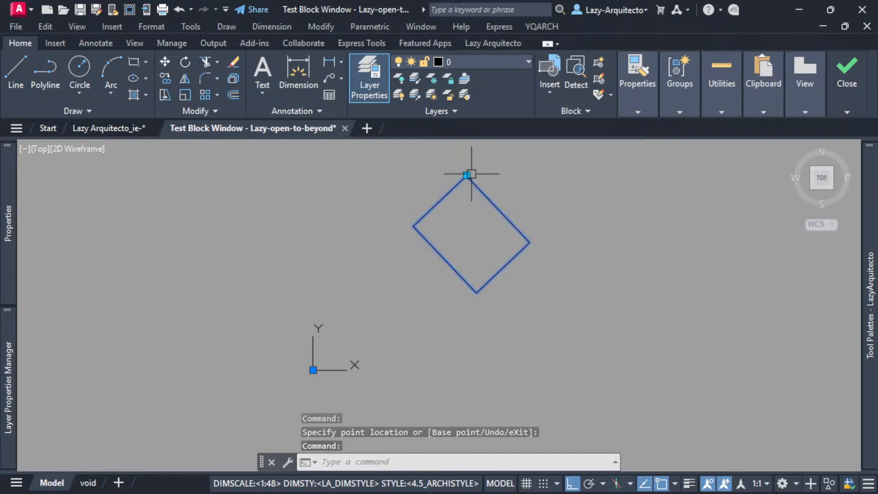
{"action": "left_click", "coordinate": [466, 175]}
{"action": "key", "text": "Escape"}
{"action": "key", "text": "Escape"}
{"action": "mouse_move", "coordinate": [851, 83]}
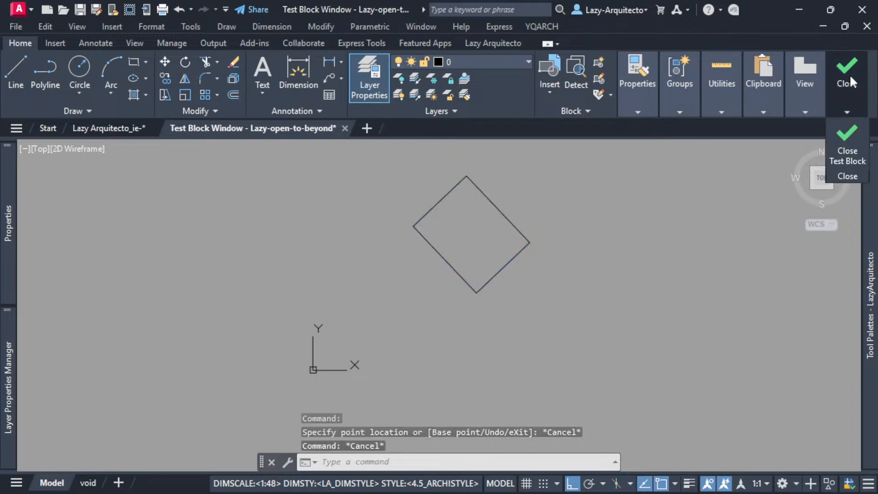
{"action": "left_click", "coordinate": [847, 141]}
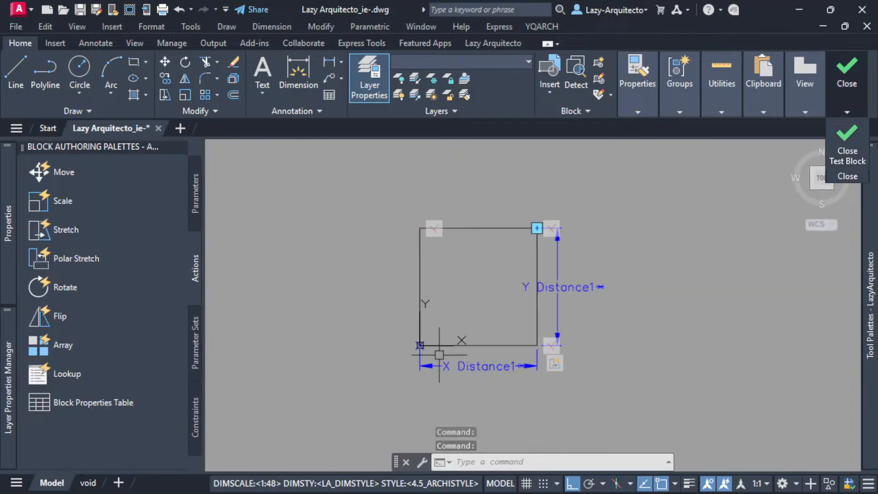
Select the XY parameter on the block's rectangle and review its properties.
{"action": "middle_click_drag", "start_coordinate": [476, 289], "coordinate": [392, 307]}
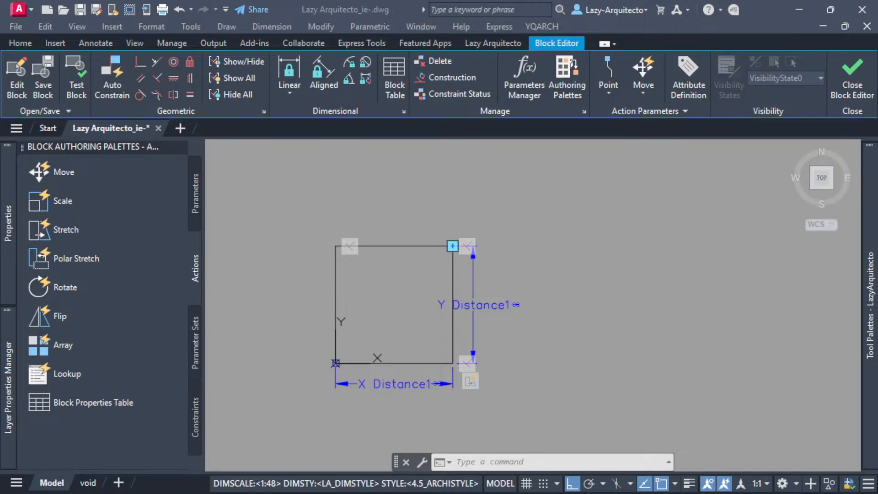
{"action": "left_click", "coordinate": [527, 269]}
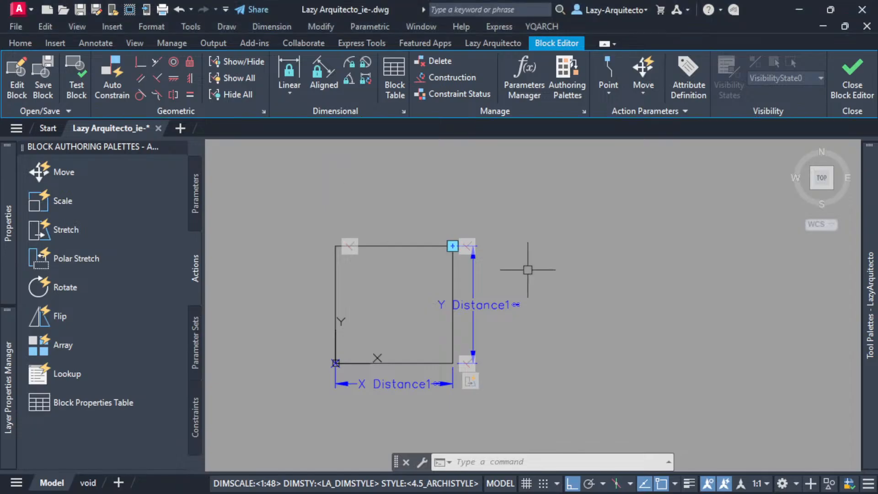
{"action": "left_click", "coordinate": [486, 302]}
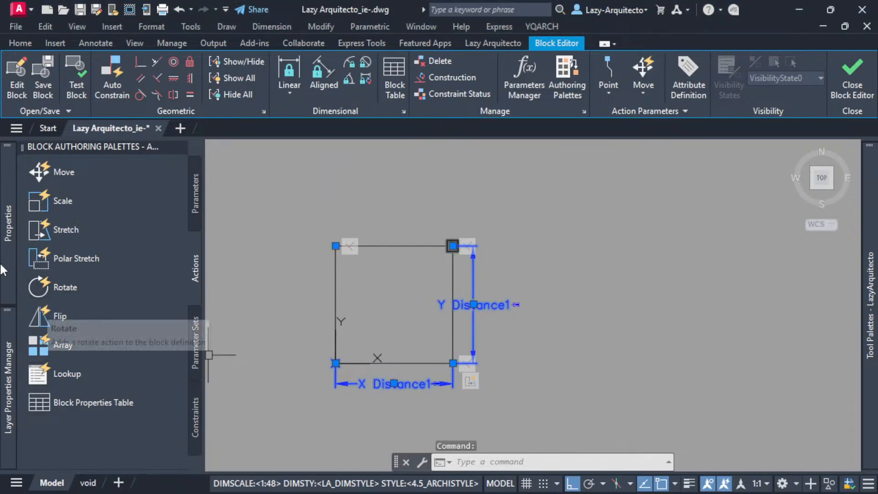
{"action": "mouse_move", "coordinate": [4, 270]}
{"action": "scroll", "coordinate": [96, 356], "scroll_direction": "down", "scroll_amount": 5}
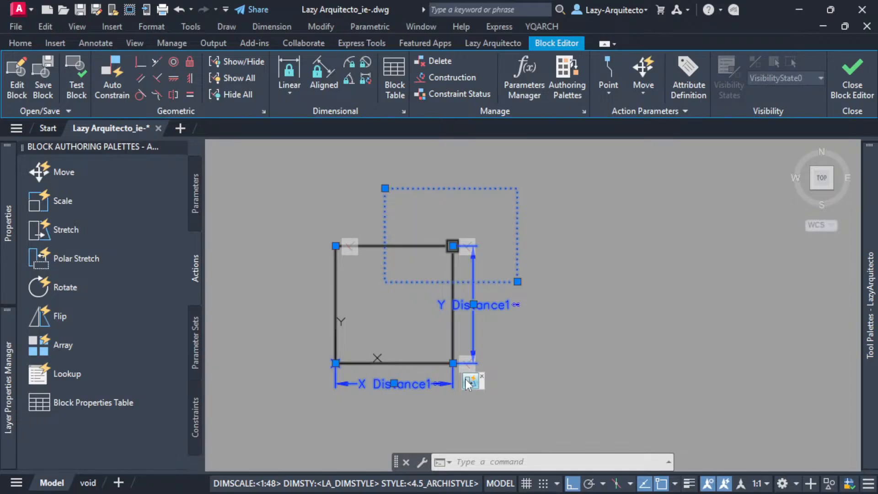
Examine the Stretch action's frame around the rectangle's corner and its selected objects, and clear the selection.
{"action": "scroll", "coordinate": [439, 234], "scroll_direction": "up", "scroll_amount": 5}
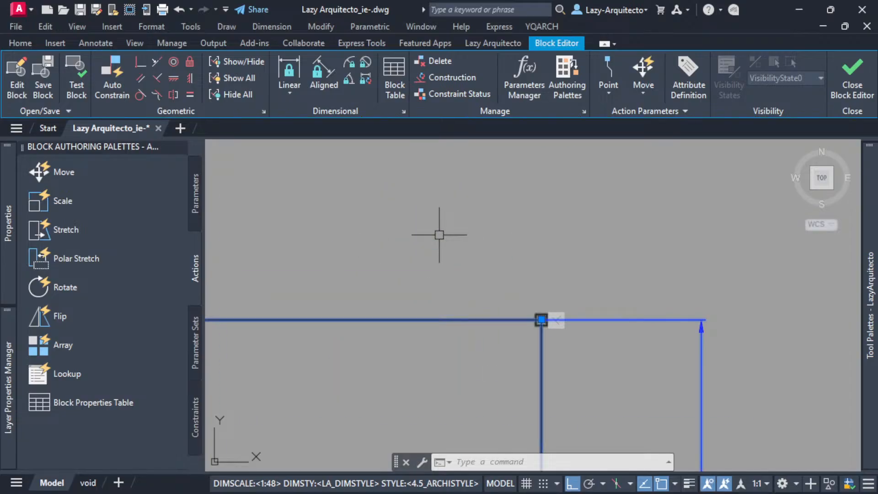
{"action": "scroll", "coordinate": [439, 235], "scroll_direction": "down", "scroll_amount": 2}
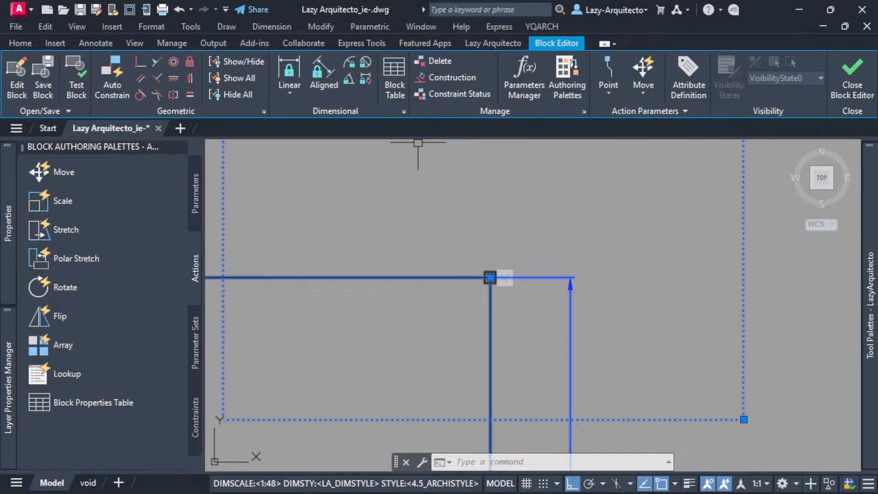
{"action": "scroll", "coordinate": [369, 242], "scroll_direction": "down", "scroll_amount": 2}
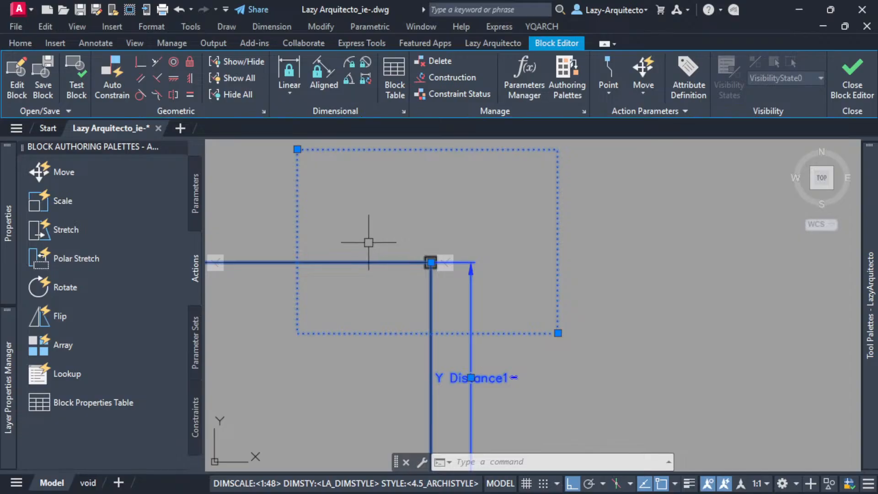
{"action": "scroll", "coordinate": [390, 222], "scroll_direction": "down", "scroll_amount": 2}
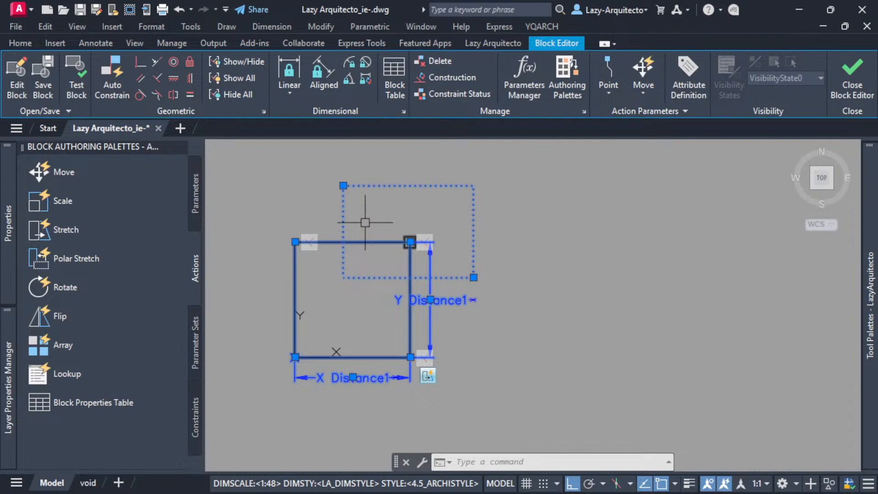
{"action": "middle_click_drag", "start_coordinate": [364, 223], "coordinate": [373, 249]}
{"action": "key", "text": "Escape"}
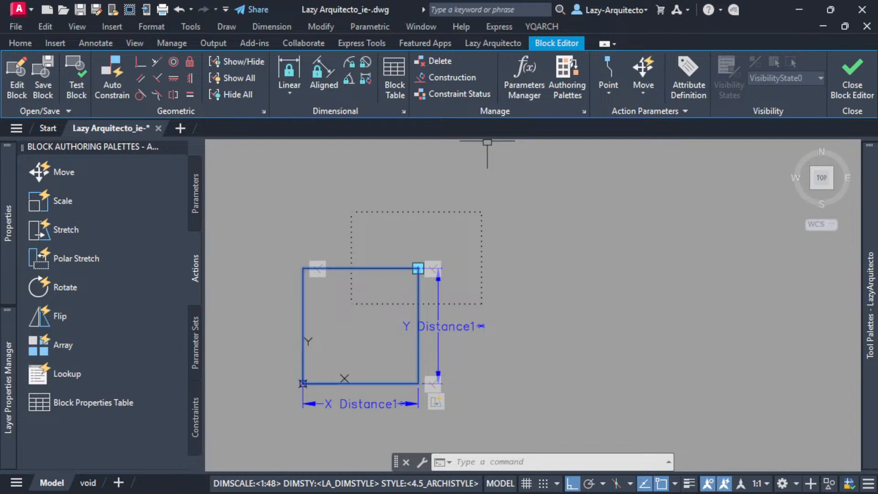
{"action": "key", "text": "Escape"}
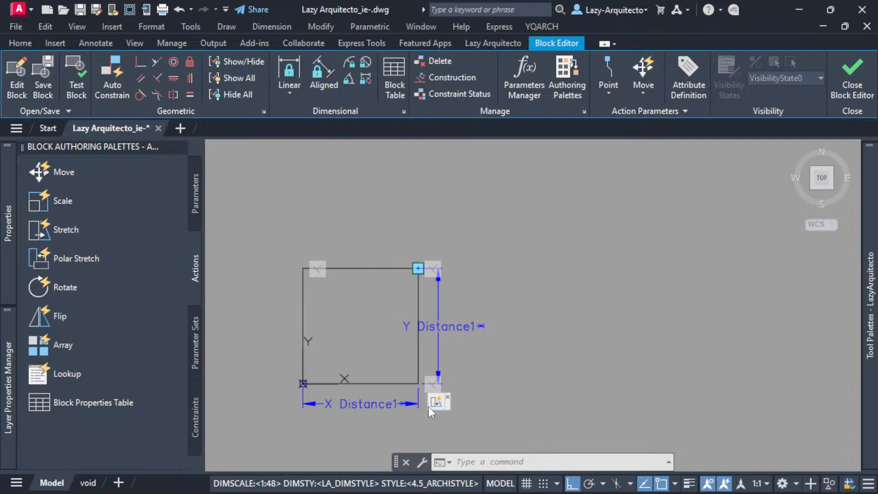
{"action": "mouse_move", "coordinate": [429, 404]}
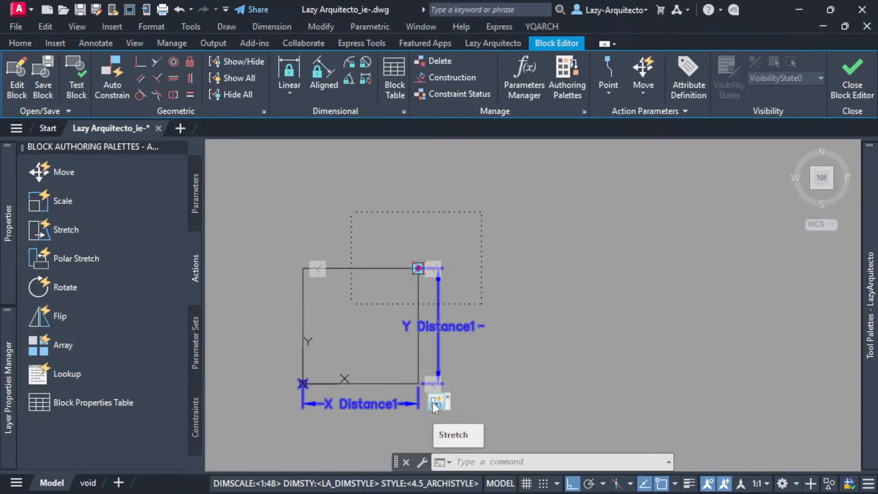
{"action": "mouse_move", "coordinate": [324, 284]}
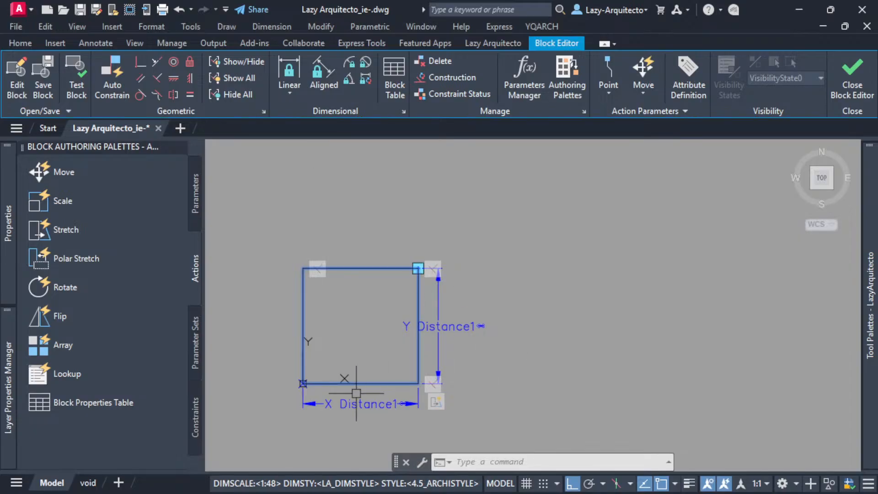
Test the block again, pulling its corner grip straight up to about 5'-10 3/8" high.
{"action": "scroll", "coordinate": [356, 393], "scroll_direction": "up", "scroll_amount": 3}
{"action": "middle_click_drag", "start_coordinate": [377, 331], "coordinate": [406, 351]}
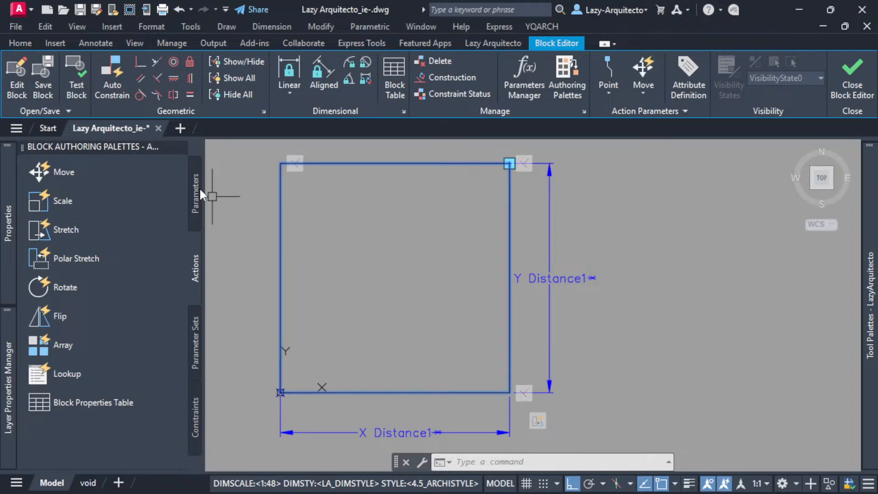
{"action": "left_click", "coordinate": [75, 78]}
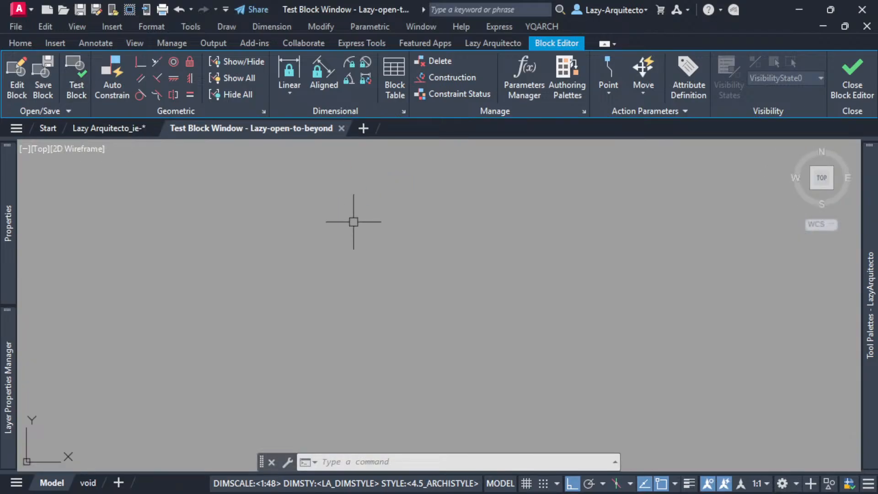
{"action": "scroll", "coordinate": [386, 285], "scroll_direction": "down", "scroll_amount": 6}
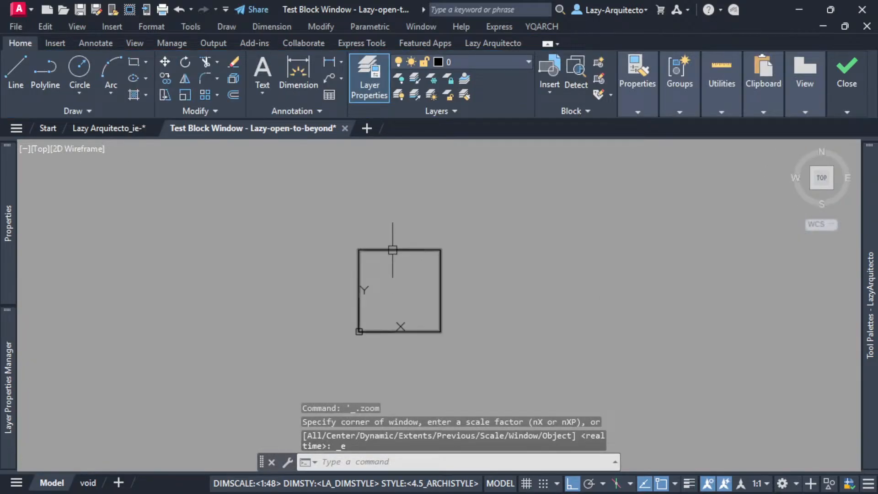
{"action": "left_click", "coordinate": [392, 250]}
{"action": "left_click", "coordinate": [440, 249]}
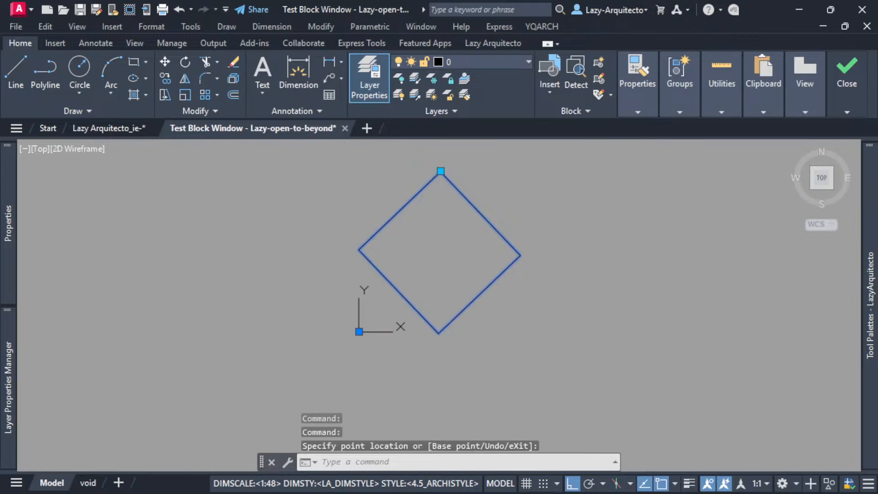
Test the raised corner grip by stretching it sideways to several positions, ending about 2'-1" wide, and close the test window.
{"action": "left_click", "coordinate": [536, 171]}
{"action": "left_click", "coordinate": [536, 171]}
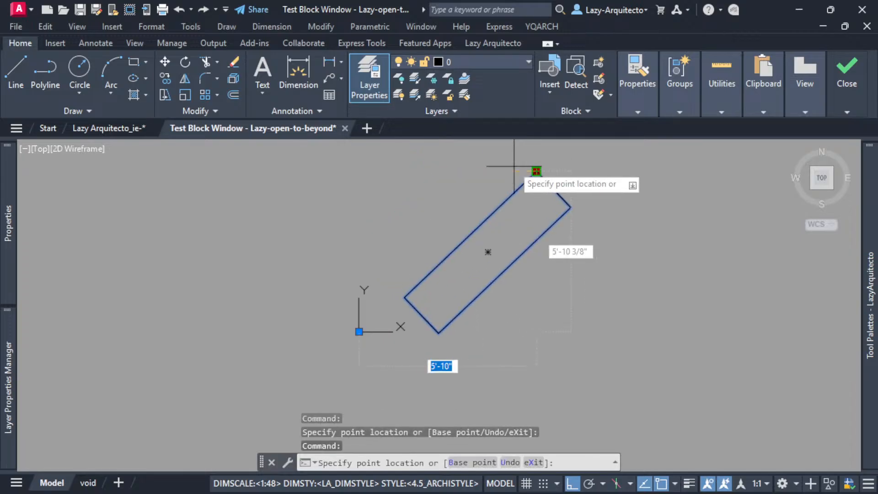
{"action": "left_click", "coordinate": [472, 171]}
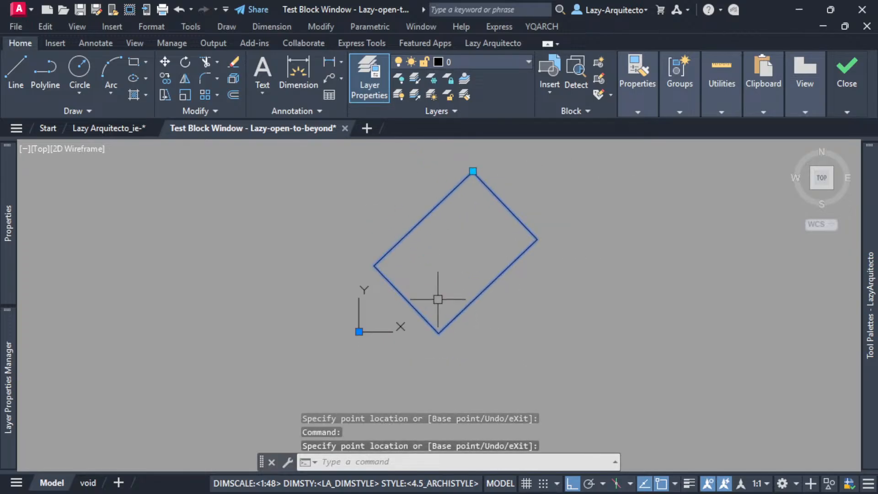
{"action": "left_click", "coordinate": [473, 171]}
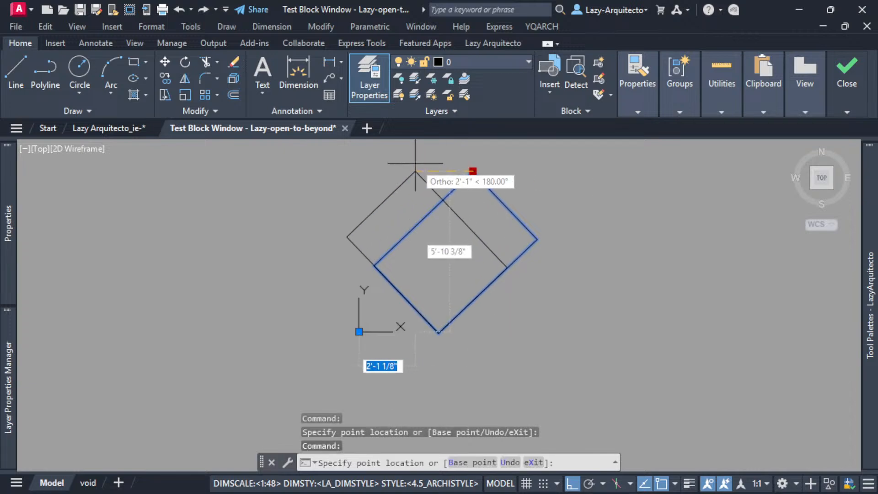
{"action": "left_click", "coordinate": [415, 164]}
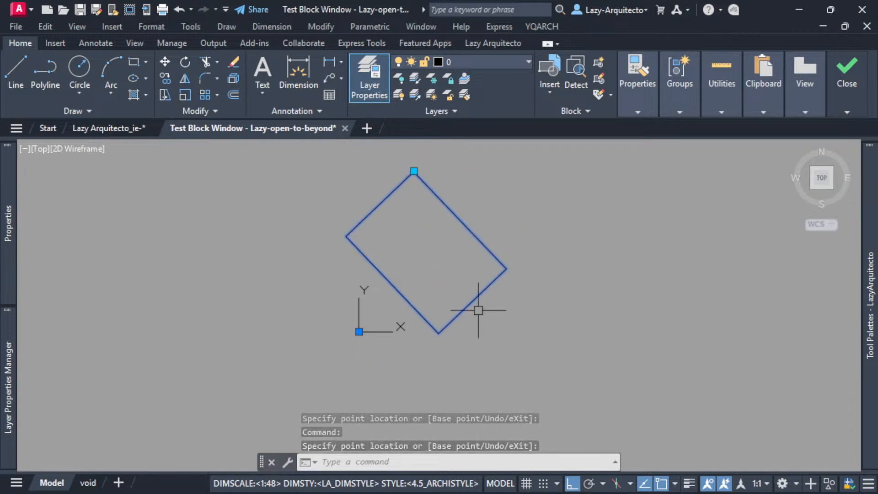
{"action": "mouse_move", "coordinate": [847, 80]}
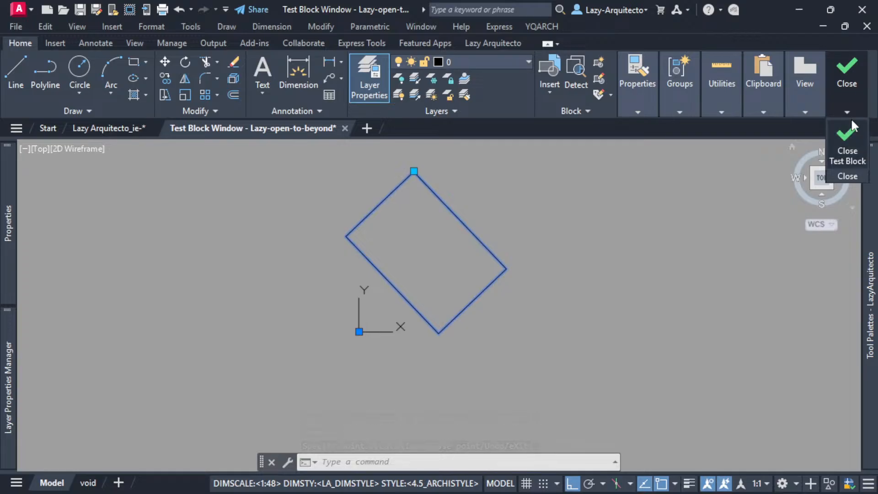
{"action": "left_click", "coordinate": [847, 146]}
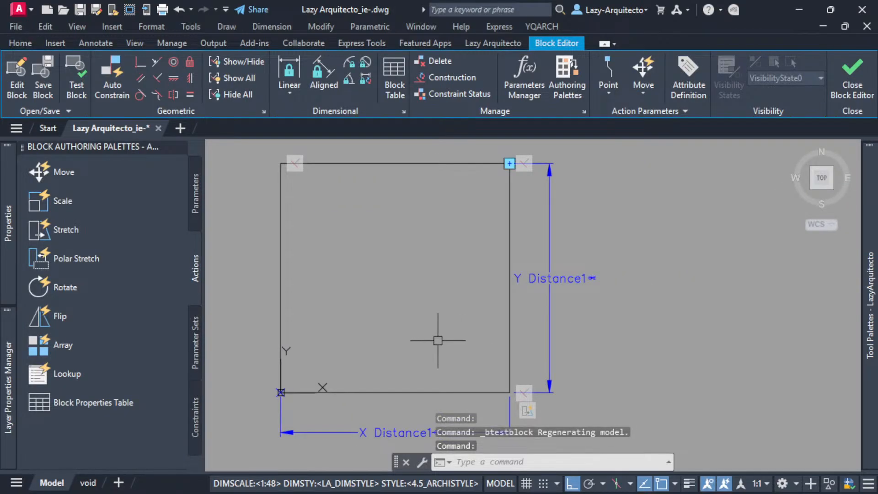
Delete the Stretch action from the rectangle's XY parameter.
{"action": "scroll", "coordinate": [391, 317], "scroll_direction": "down", "scroll_amount": 3}
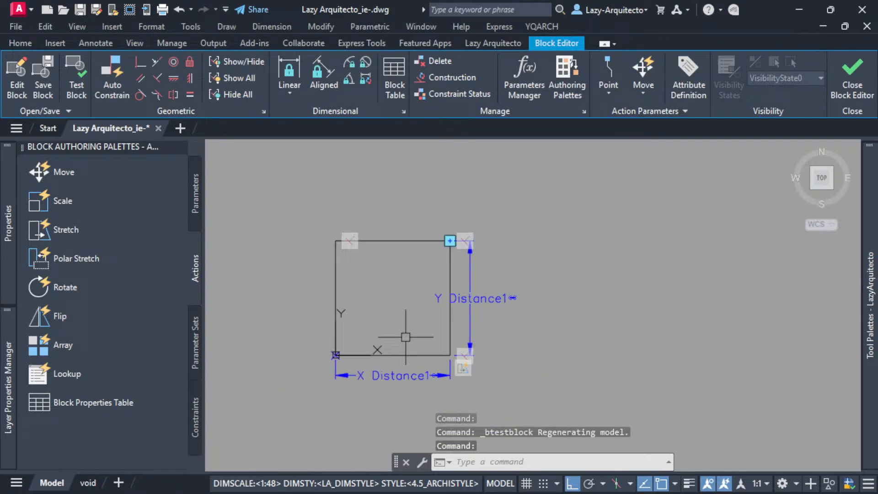
{"action": "right_click", "coordinate": [463, 371]}
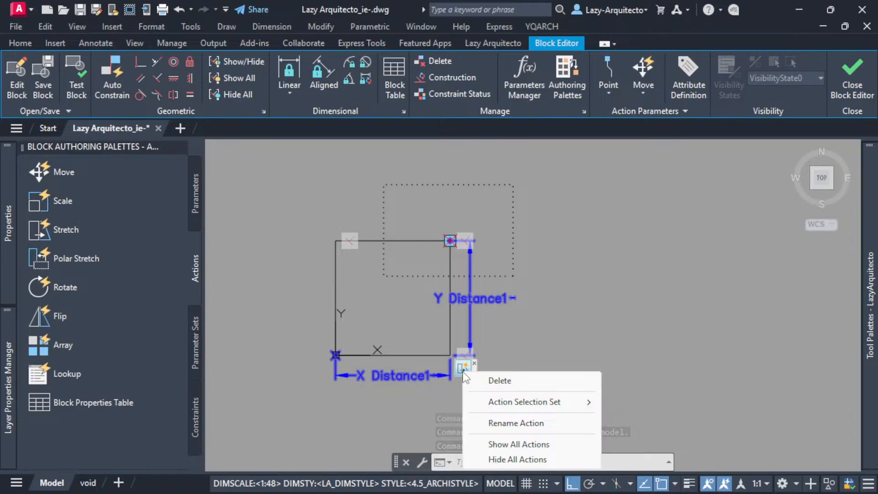
{"action": "left_click", "coordinate": [499, 381]}
Delete the Perpendicular constraint at the rectangle's lower-right corner.
{"action": "middle_click_drag", "start_coordinate": [594, 298], "coordinate": [545, 339]}
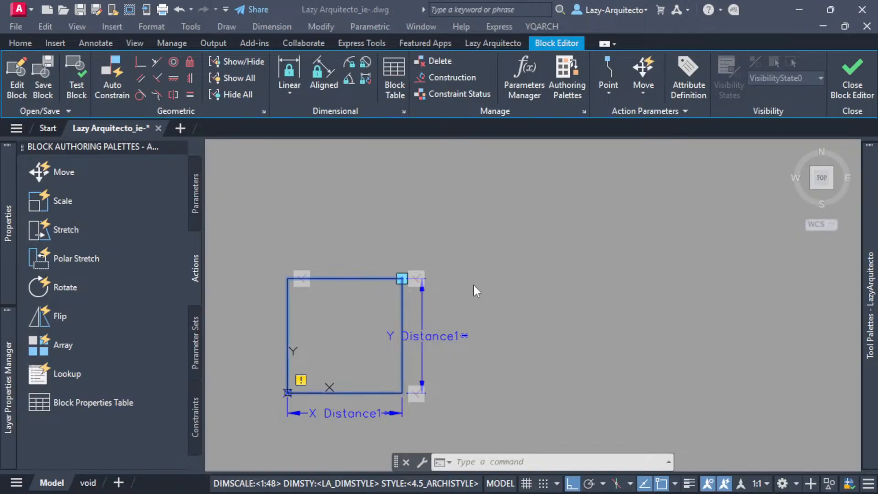
{"action": "left_click", "coordinate": [453, 441]}
{"action": "mouse_move", "coordinate": [447, 413]}
{"action": "middle_mouse_down"}
{"action": "mouse_move", "coordinate": [466, 414]}
{"action": "mouse_move", "coordinate": [464, 427]}
{"action": "middle_mouse_up"}
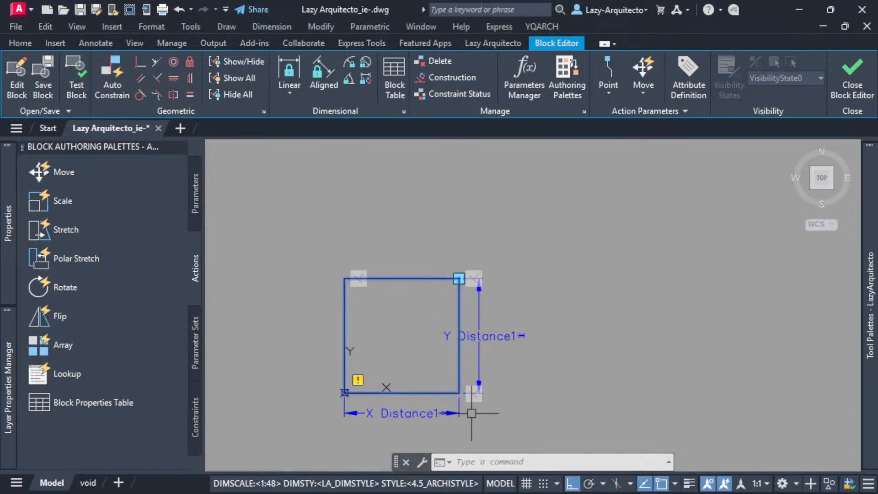
{"action": "scroll", "coordinate": [462, 427], "scroll_direction": "up", "scroll_amount": 3}
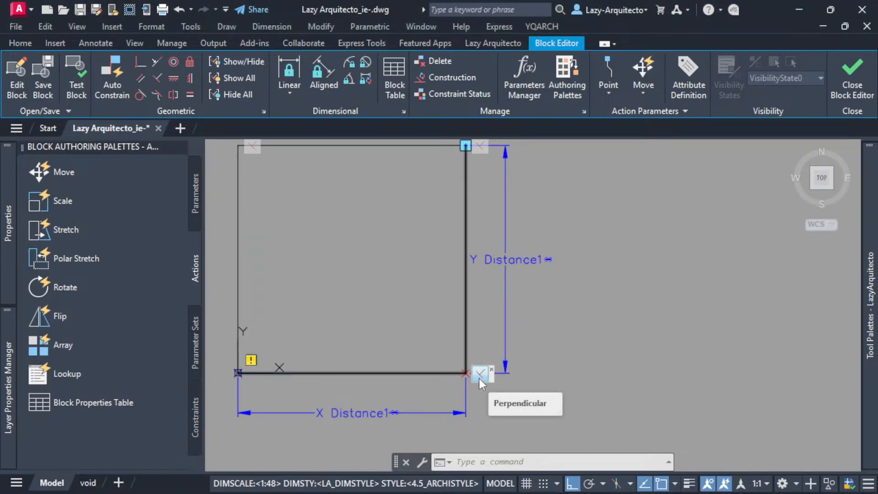
{"action": "scroll", "coordinate": [478, 377], "scroll_direction": "down", "scroll_amount": 3}
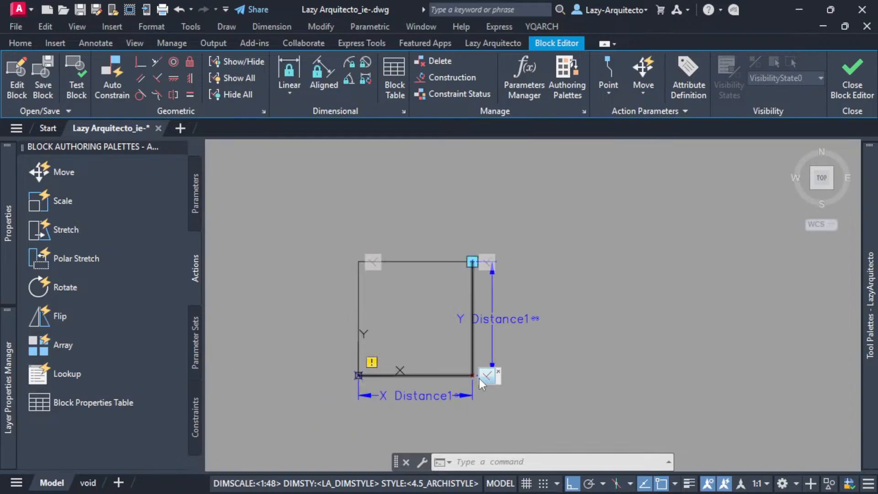
{"action": "scroll", "coordinate": [479, 378], "scroll_direction": "up", "scroll_amount": 3}
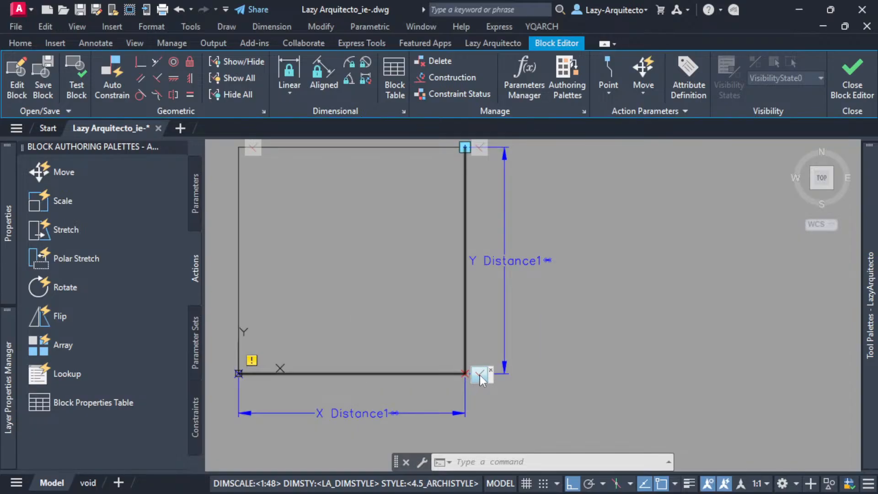
{"action": "scroll", "coordinate": [480, 378], "scroll_direction": "down", "scroll_amount": 3}
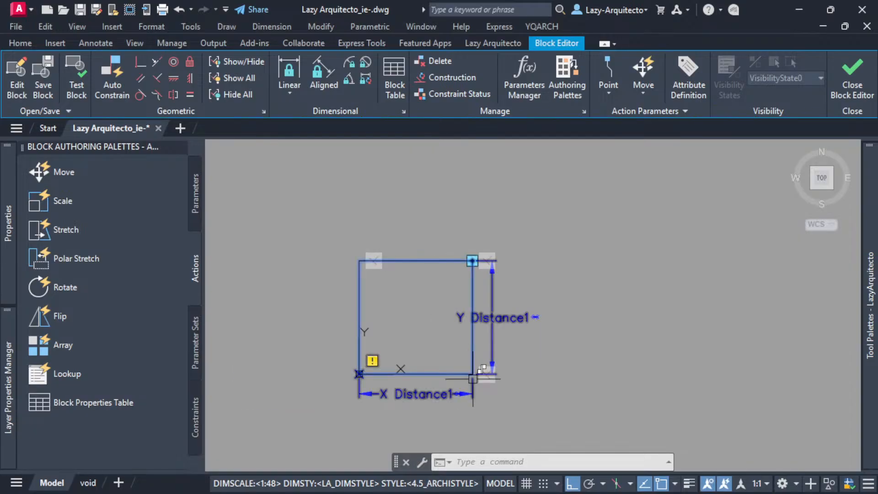
{"action": "scroll", "coordinate": [478, 368], "scroll_direction": "up", "scroll_amount": 3}
{"action": "right_click", "coordinate": [476, 370]}
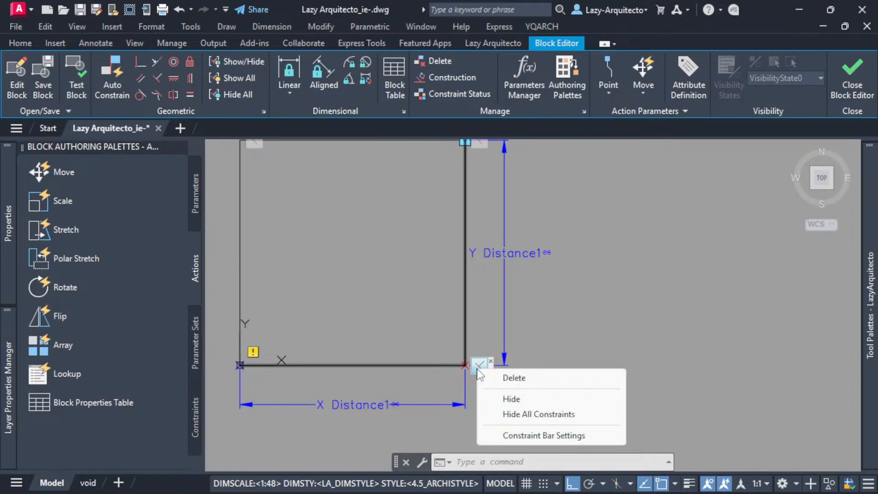
{"action": "left_click", "coordinate": [514, 379]}
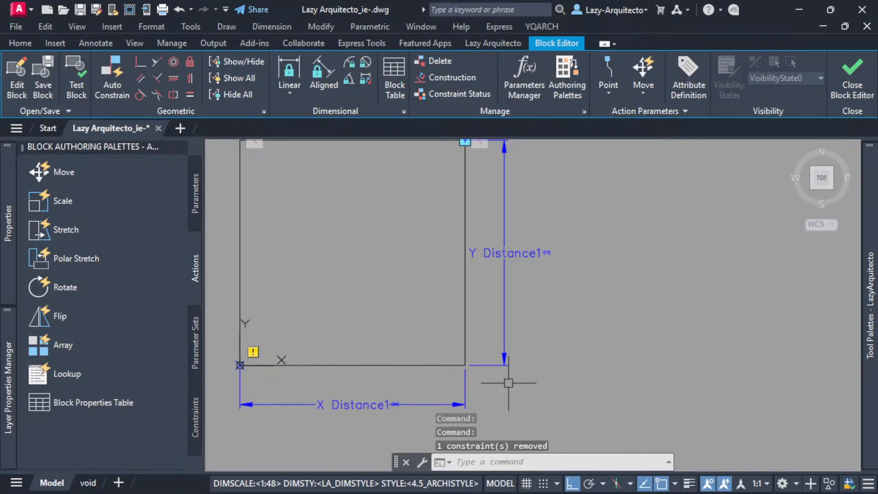
Open the block in a test window to check its grips without the Stretch action, and close the test.
{"action": "scroll", "coordinate": [503, 380], "scroll_direction": "down", "scroll_amount": 3}
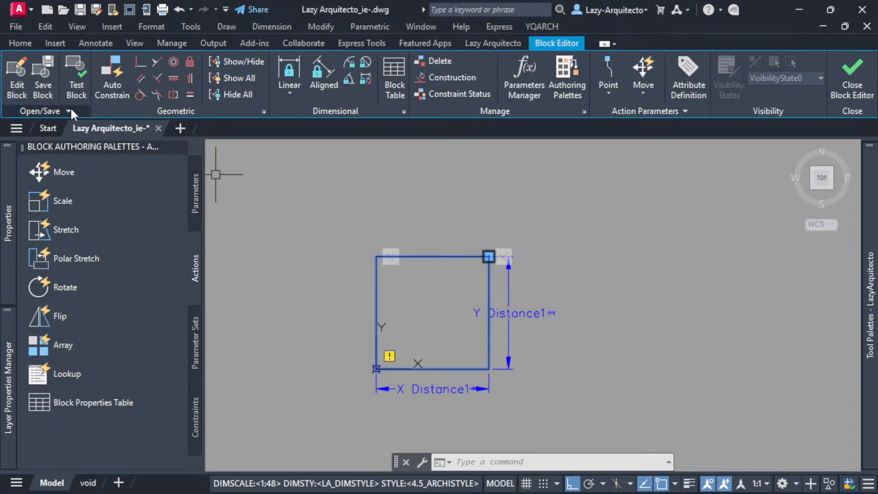
{"action": "left_click", "coordinate": [69, 79]}
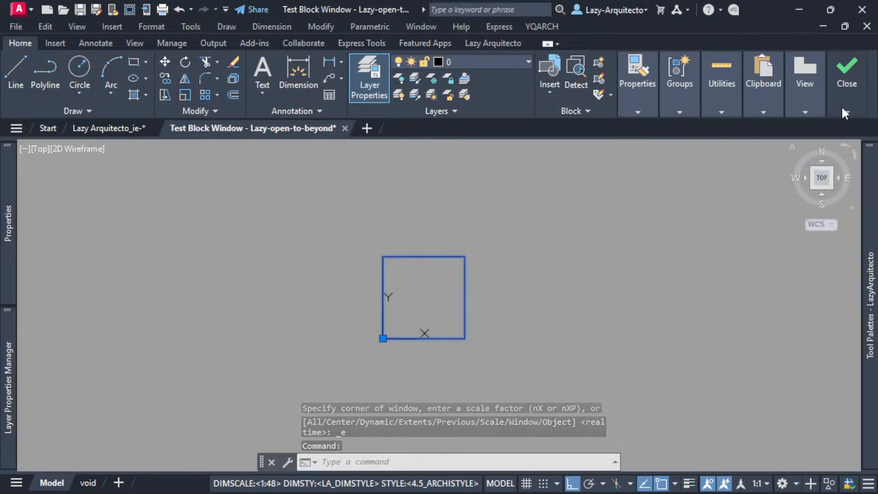
{"action": "left_click", "coordinate": [847, 73]}
{"action": "left_click", "coordinate": [847, 151]}
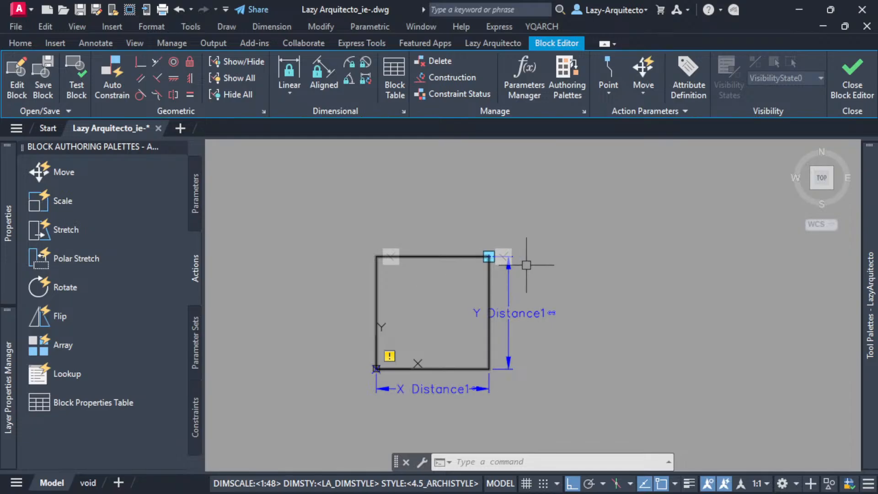
Add a Stretch action to the XY parameter's upper-right point, framing that corner and selecting the objects crossing it.
{"action": "left_click", "coordinate": [198, 184]}
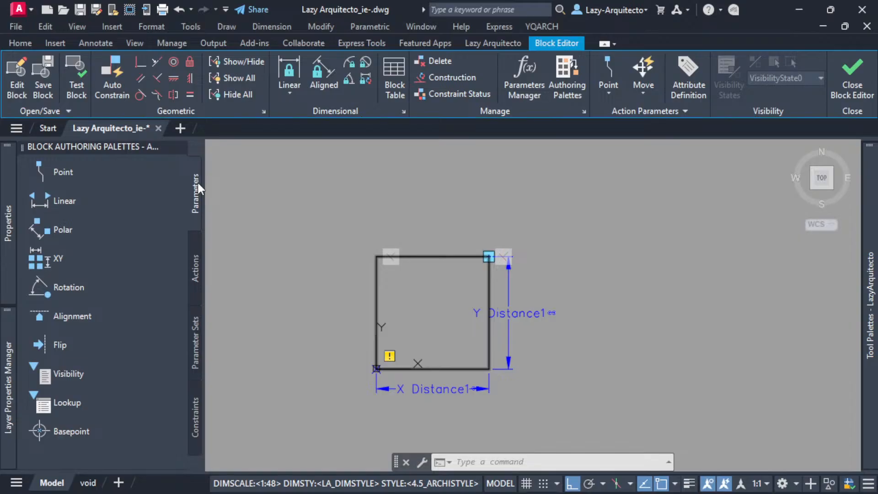
{"action": "left_click", "coordinate": [194, 258]}
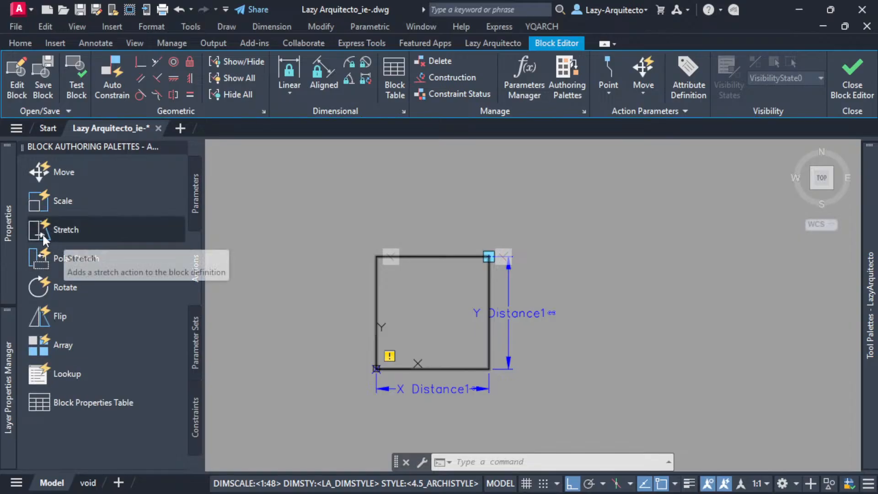
{"action": "left_click", "coordinate": [64, 230]}
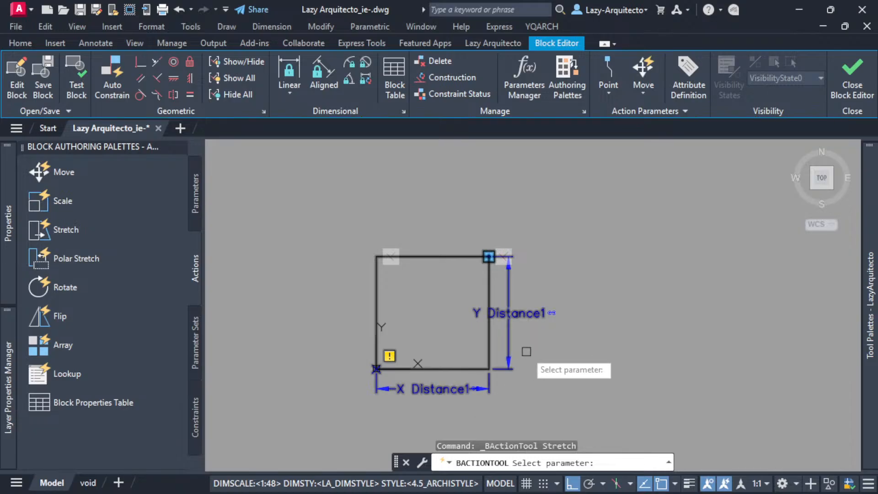
{"action": "left_click", "coordinate": [480, 386]}
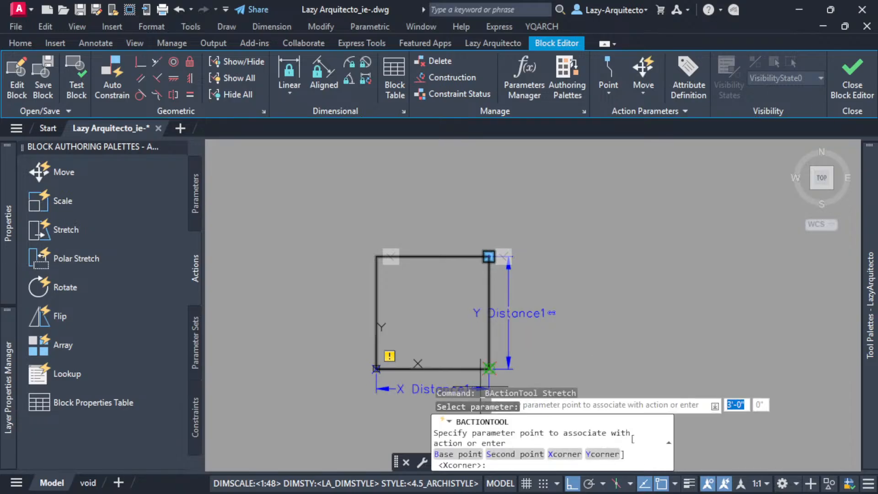
{"action": "left_click", "coordinate": [489, 256]}
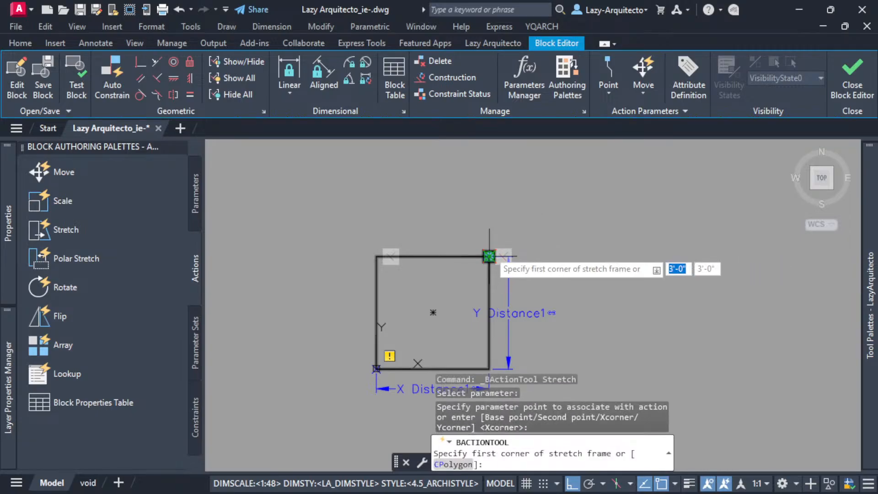
{"action": "left_click", "coordinate": [552, 289]}
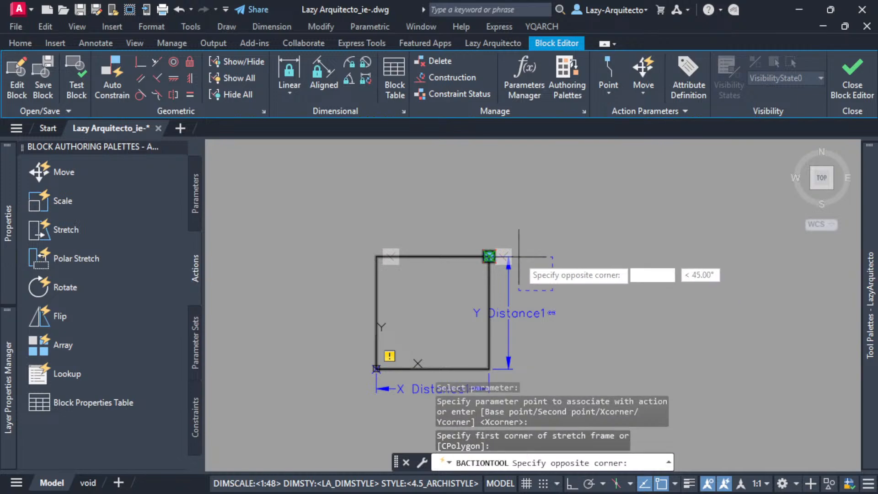
{"action": "left_click", "coordinate": [447, 200]}
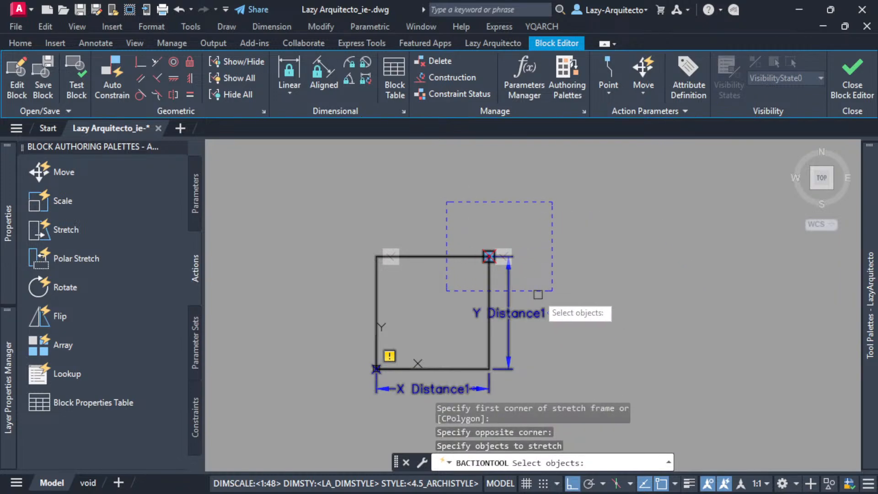
{"action": "left_click", "coordinate": [535, 280]}
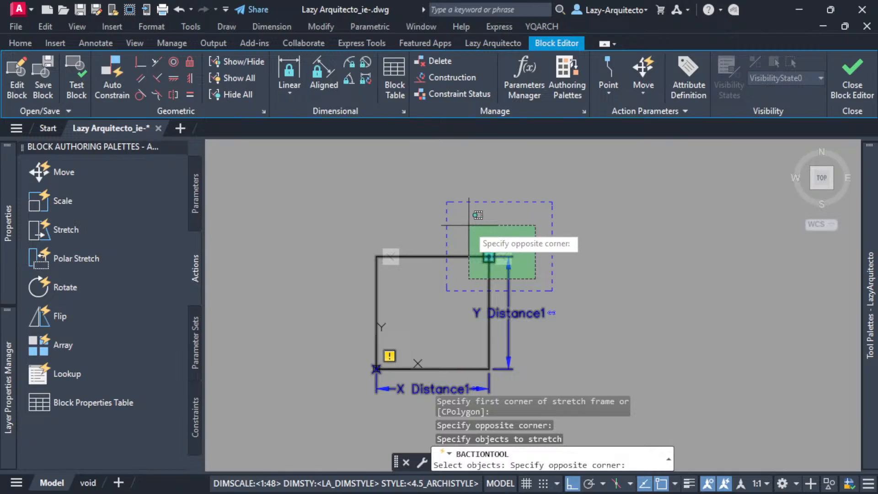
{"action": "left_click", "coordinate": [465, 223]}
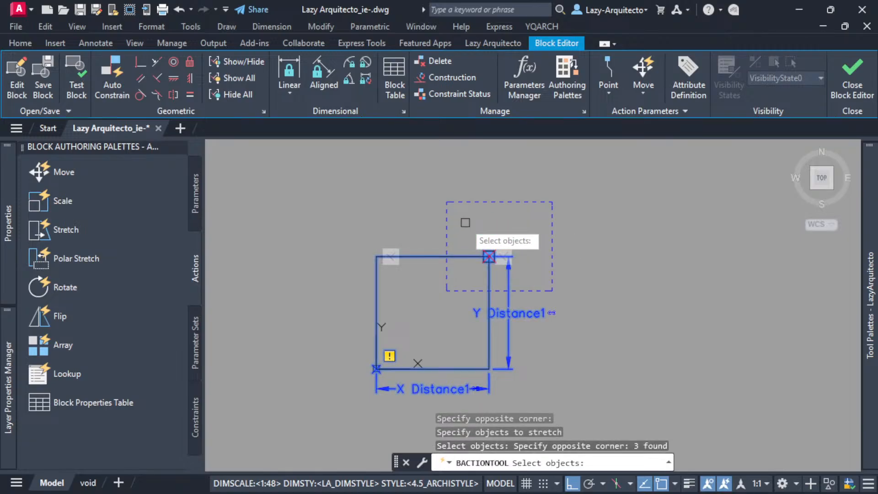
{"action": "key", "text": "Return"}
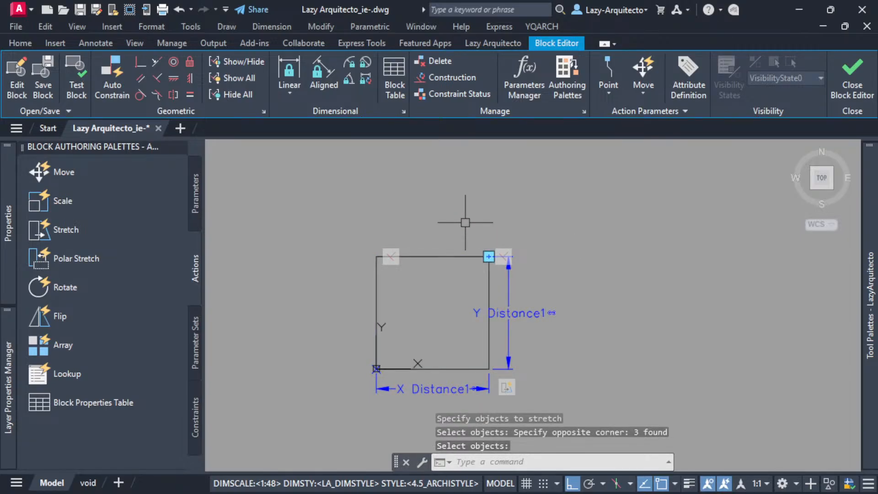
Test the block by stretching its corner grip horizontally outward and straight up to about 6'-1 5/16" high.
{"action": "left_click", "coordinate": [76, 88]}
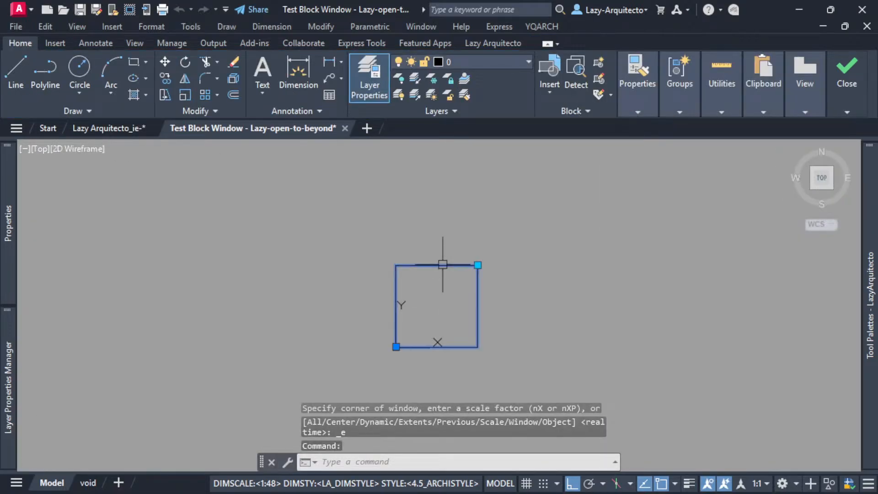
{"action": "left_click", "coordinate": [477, 264]}
{"action": "left_click", "coordinate": [586, 265]}
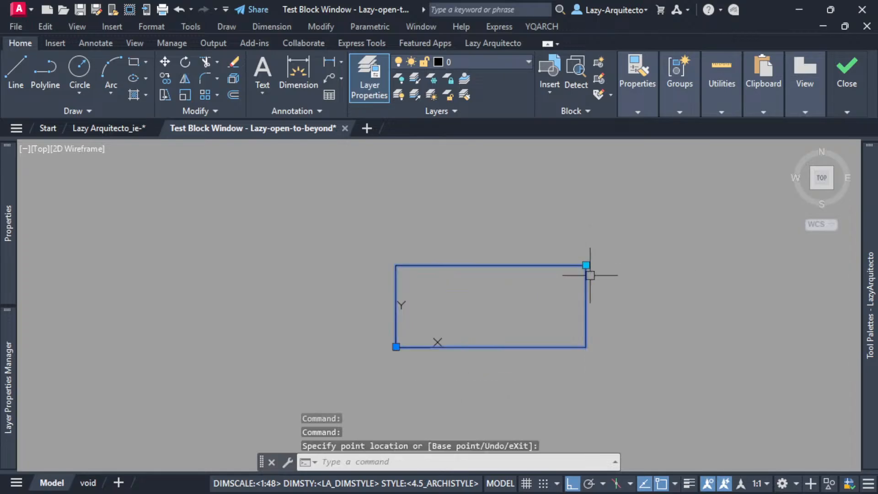
{"action": "left_click", "coordinate": [585, 265]}
{"action": "left_click", "coordinate": [585, 181]}
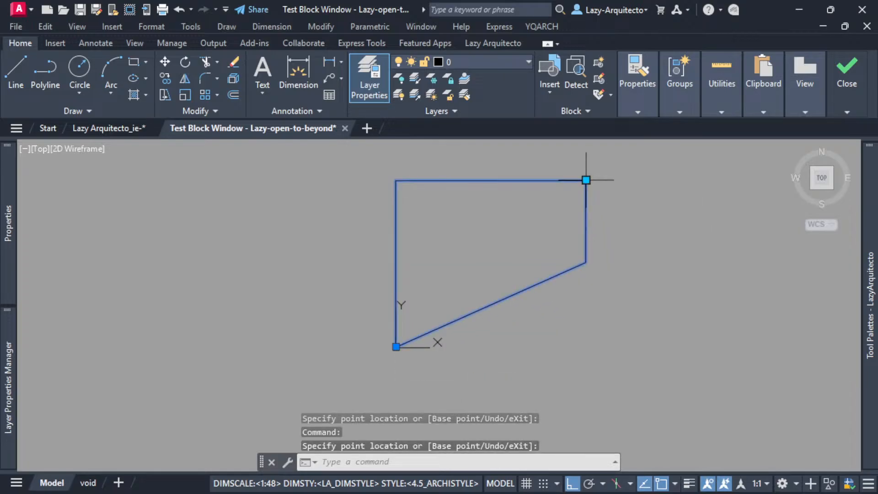
Stretch the raised corner grip inward, outward to about 6'-6 1/8" wide, and inward again to check the lower edge.
{"action": "left_click", "coordinate": [505, 180]}
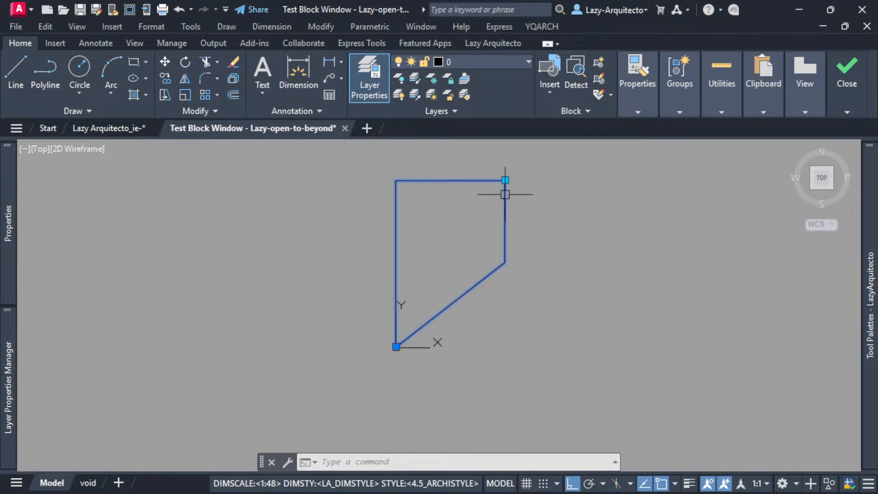
{"action": "left_click", "coordinate": [505, 179]}
{"action": "left_click", "coordinate": [572, 180]}
{"action": "left_click", "coordinate": [573, 180]}
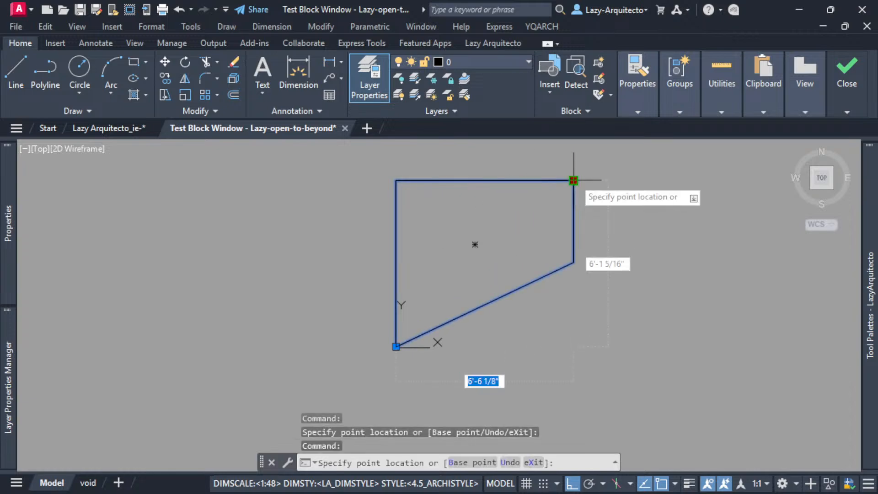
{"action": "left_click", "coordinate": [530, 160]}
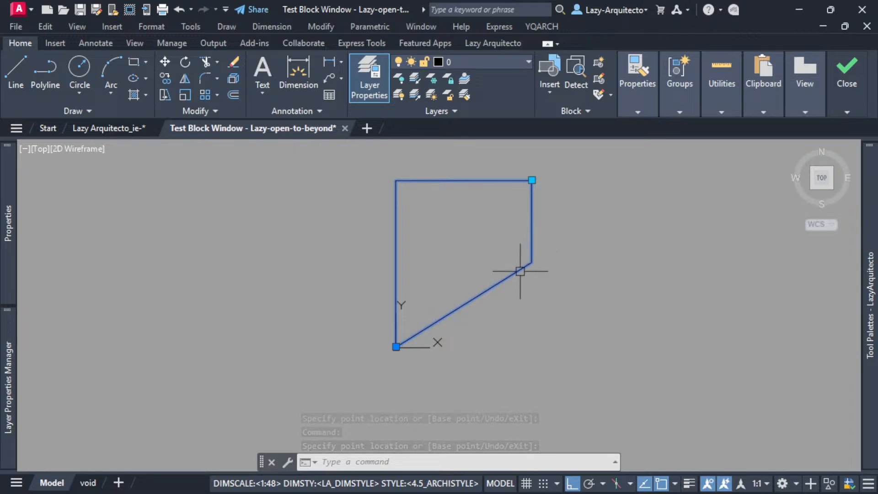
Stretch the corner grip inward, upward and outward again to check the slanted lower edge, and close the block test.
{"action": "left_click", "coordinate": [532, 180]}
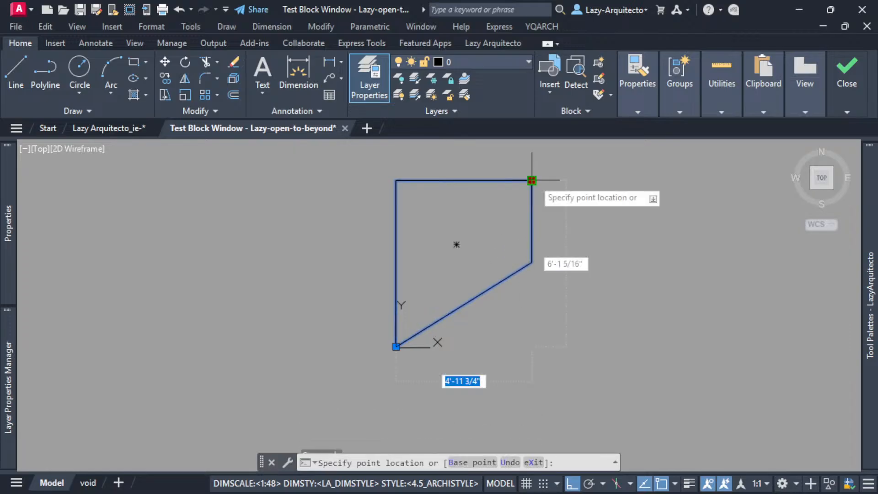
{"action": "left_click", "coordinate": [500, 166]}
{"action": "left_click", "coordinate": [500, 181]}
{"action": "left_click", "coordinate": [501, 152]}
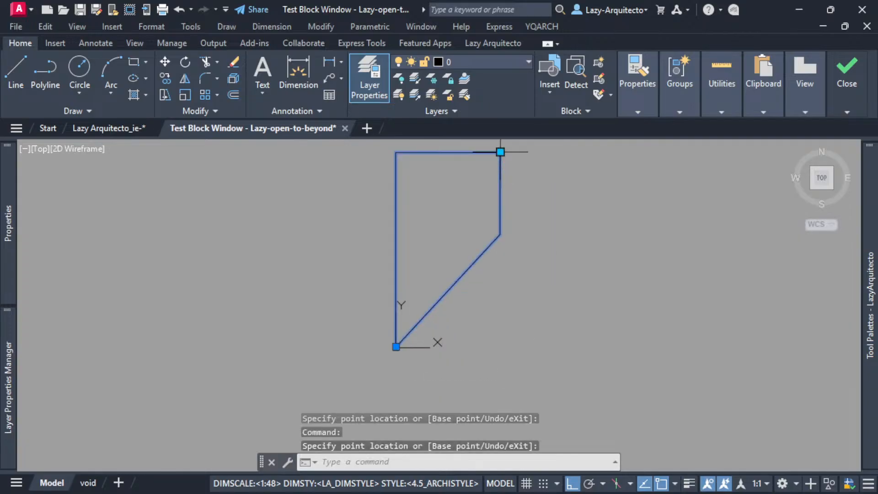
{"action": "left_click", "coordinate": [501, 154]}
{"action": "left_click", "coordinate": [553, 153]}
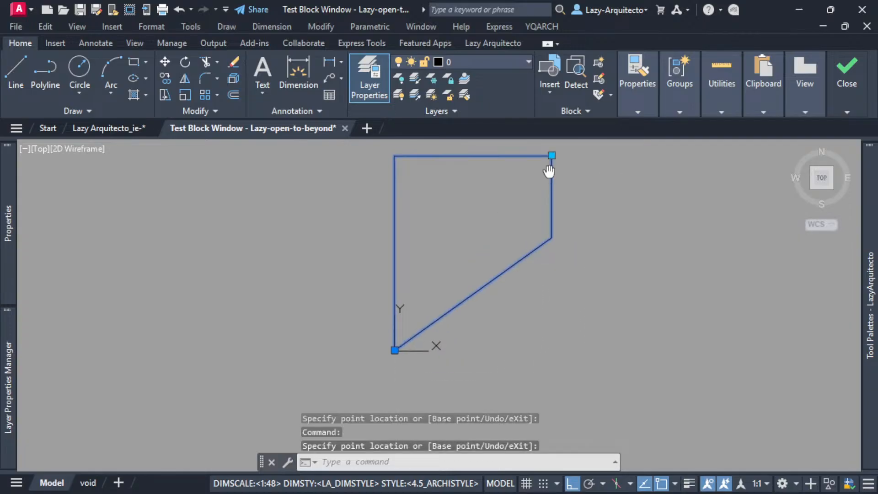
{"action": "middle_click_drag", "start_coordinate": [551, 158], "coordinate": [520, 226]}
{"action": "scroll", "coordinate": [520, 226], "scroll_direction": "up", "scroll_amount": 5}
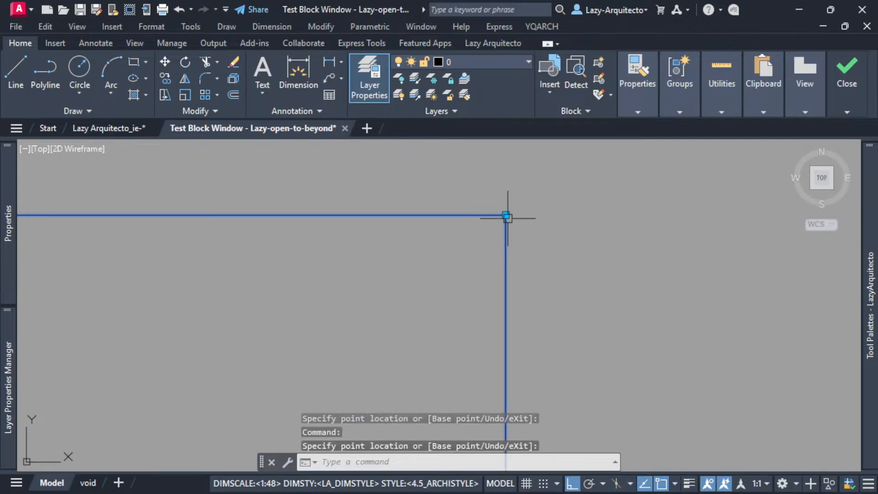
{"action": "scroll", "coordinate": [508, 217], "scroll_direction": "down", "scroll_amount": 5}
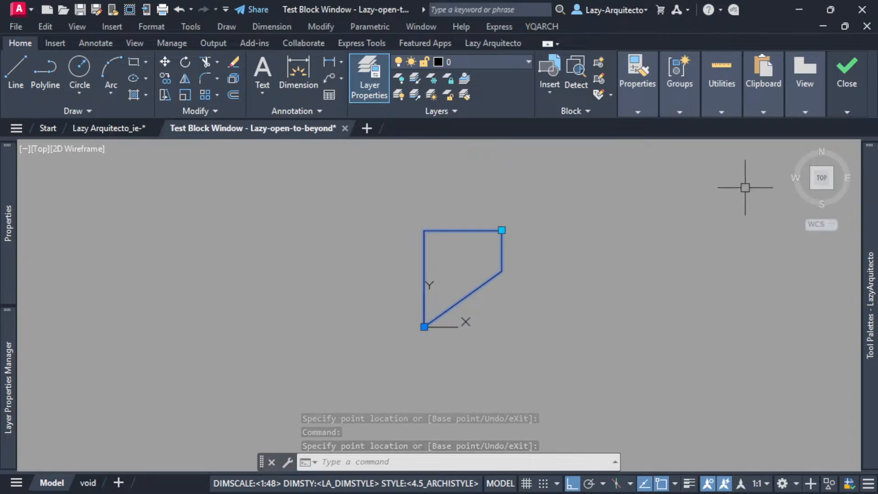
{"action": "left_click", "coordinate": [847, 112]}
{"action": "left_click", "coordinate": [847, 151]}
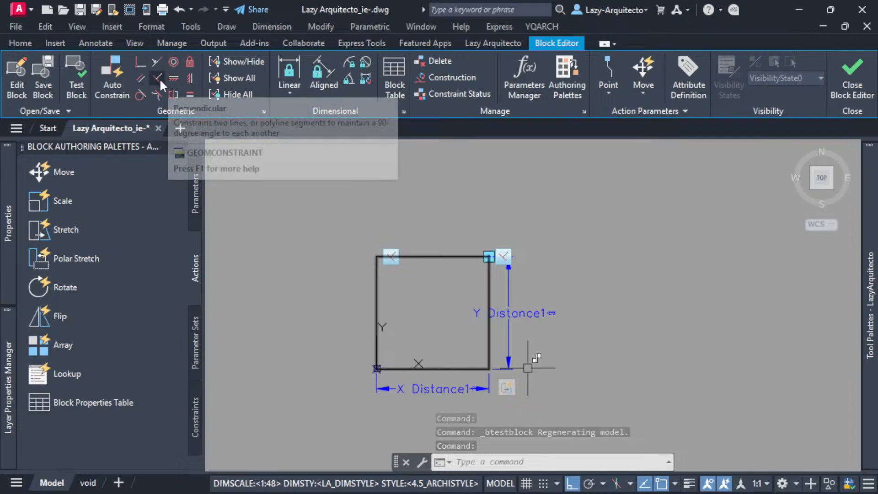
Apply a Perpendicular constraint between the rectangle's right edge and its bottom edge.
{"action": "left_click", "coordinate": [159, 78]}
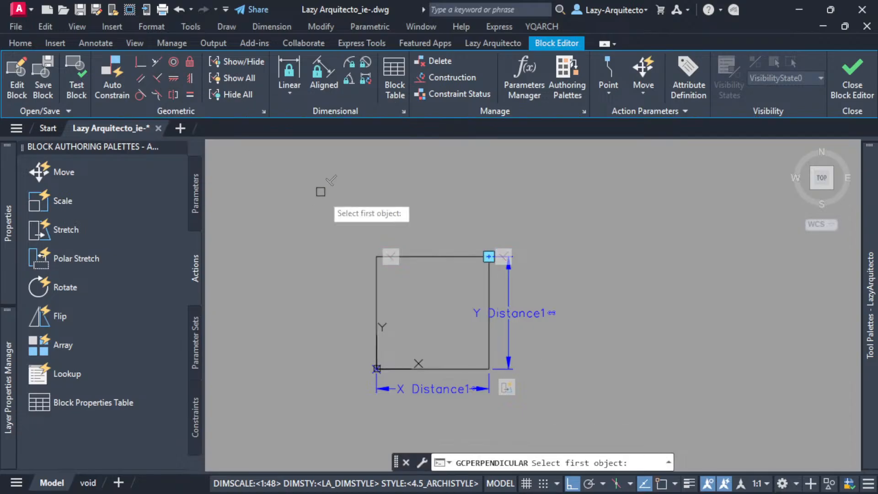
{"action": "left_click", "coordinate": [488, 352]}
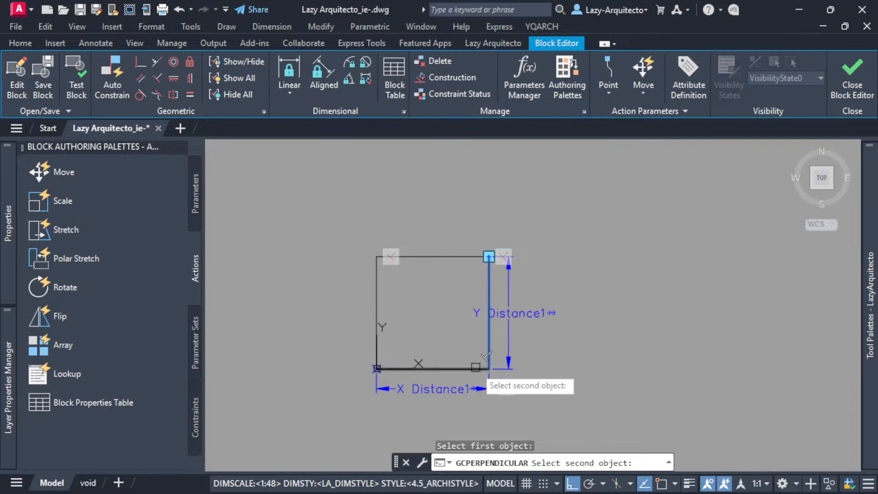
{"action": "left_click", "coordinate": [477, 368]}
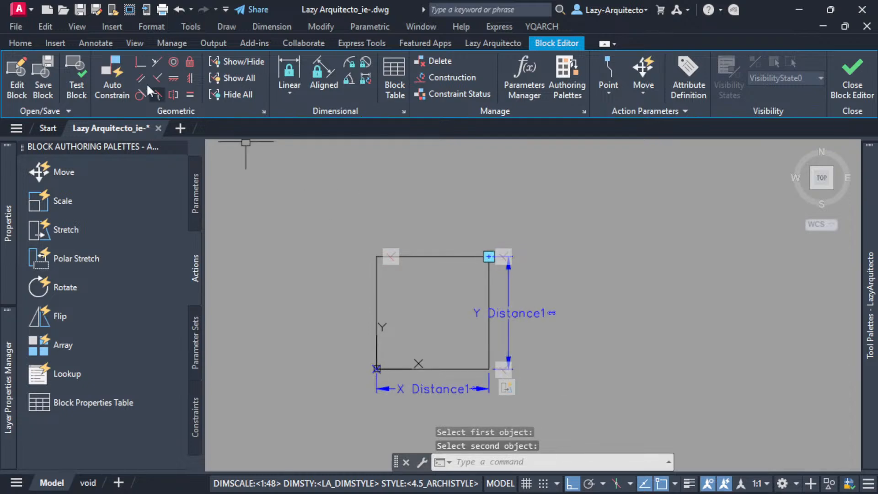
Test the block by stretching its corner grip horizontally to about 5'-5 5/16" wide and vertically to about 5'-7 1/4" high.
{"action": "left_click", "coordinate": [76, 87]}
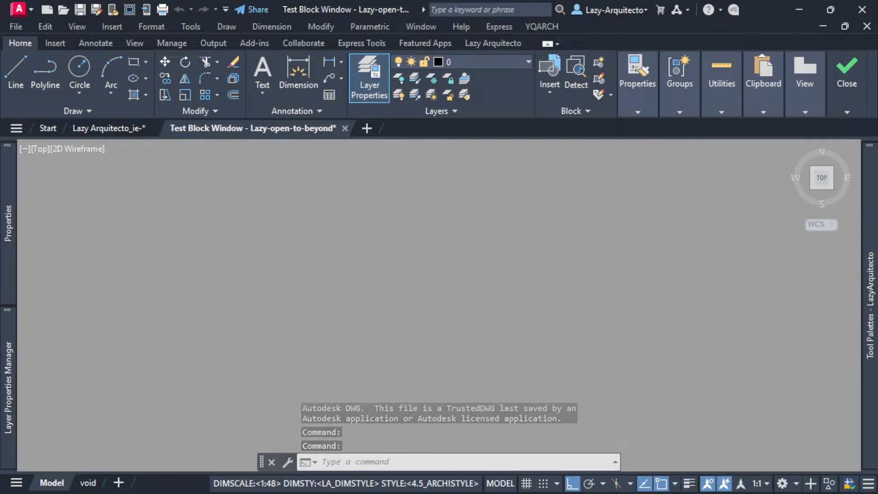
{"action": "middle_click", "coordinate": [498, 311]}
{"action": "left_click", "coordinate": [524, 259]}
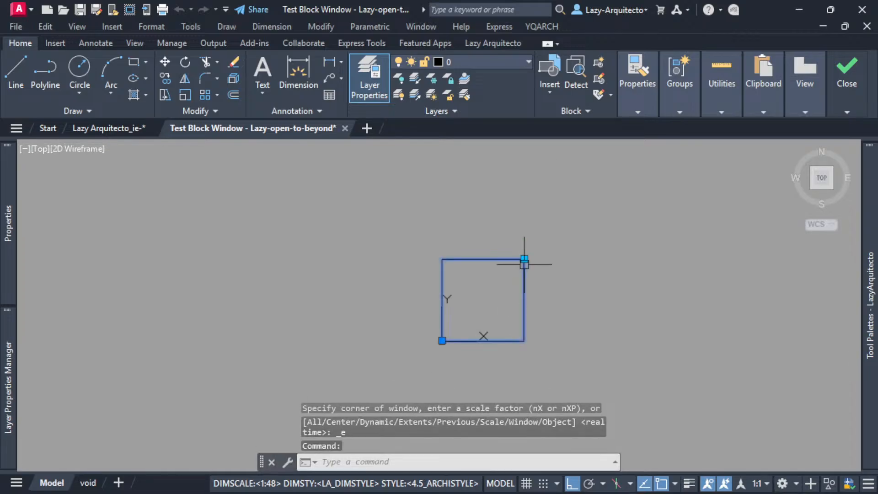
{"action": "left_click", "coordinate": [523, 259]}
{"action": "left_click", "coordinate": [591, 259]}
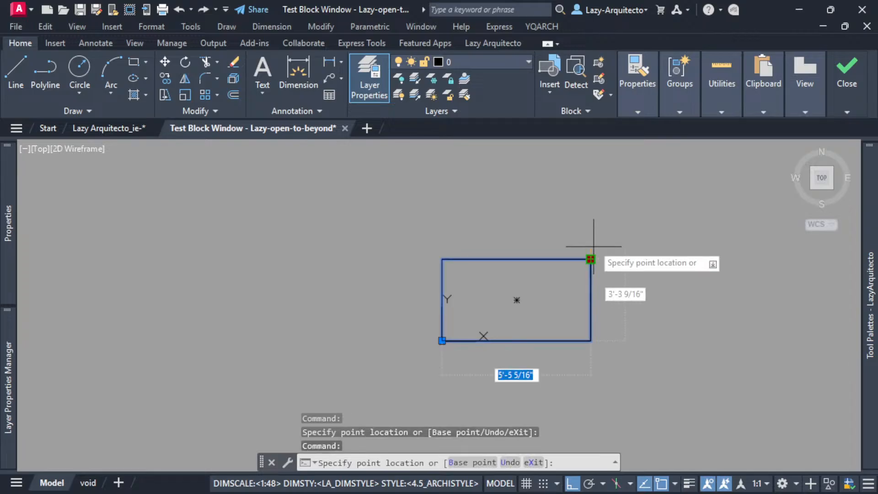
{"action": "left_click", "coordinate": [596, 188]}
{"action": "left_click", "coordinate": [590, 188]}
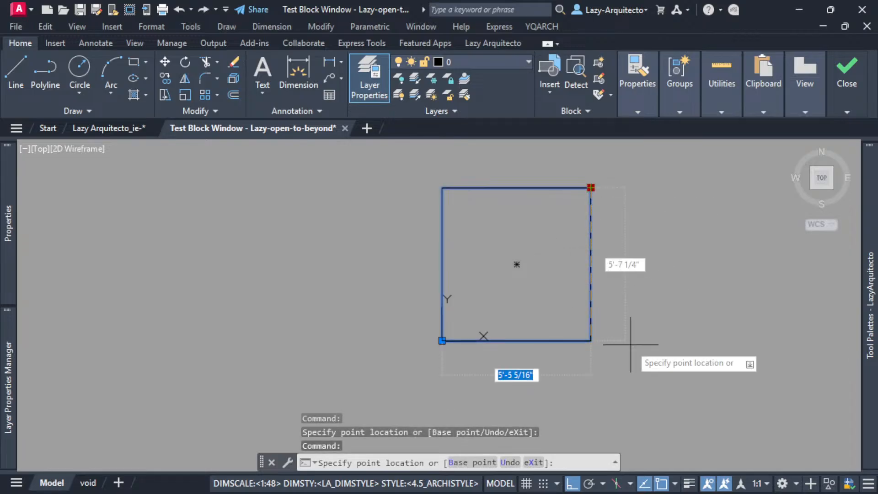
Turn Ortho off and test the corner grip with free diagonal stretches, making the rectangle narrow and tall, and wide and low.
{"action": "left_click", "coordinate": [572, 483]}
{"action": "key", "text": "Escape"}
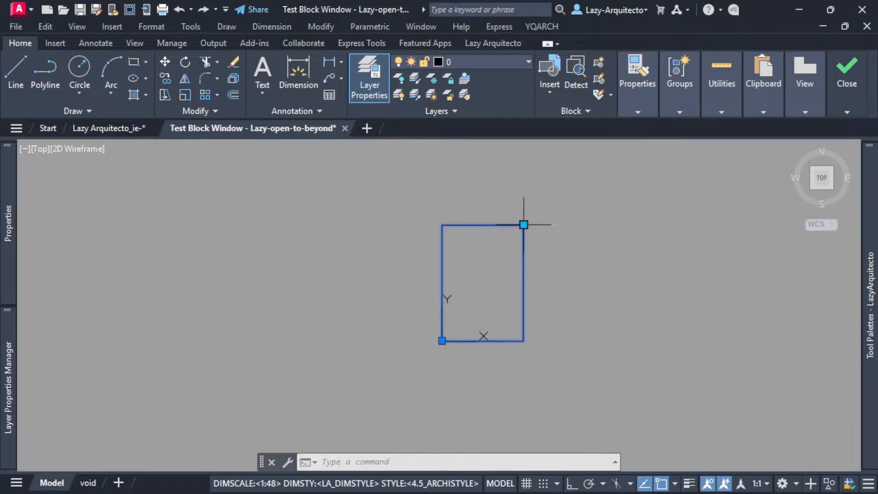
{"action": "left_click", "coordinate": [523, 224]}
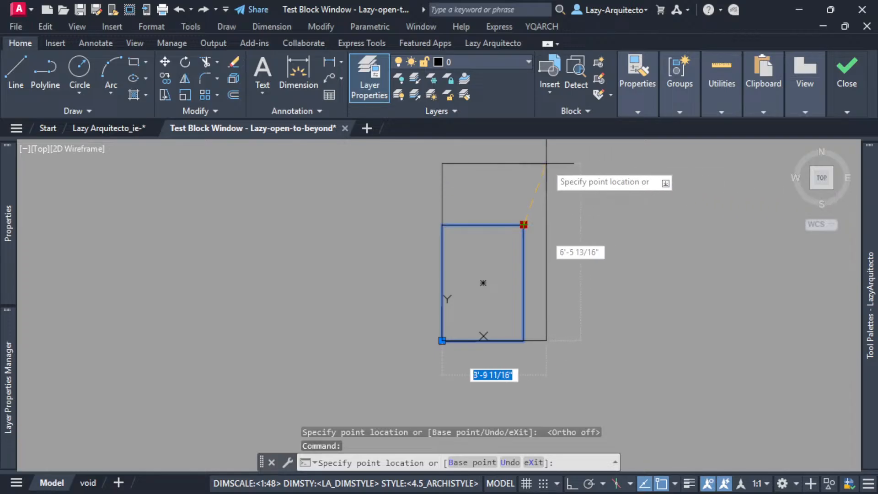
{"action": "left_click", "coordinate": [488, 176]}
{"action": "left_click", "coordinate": [488, 176]}
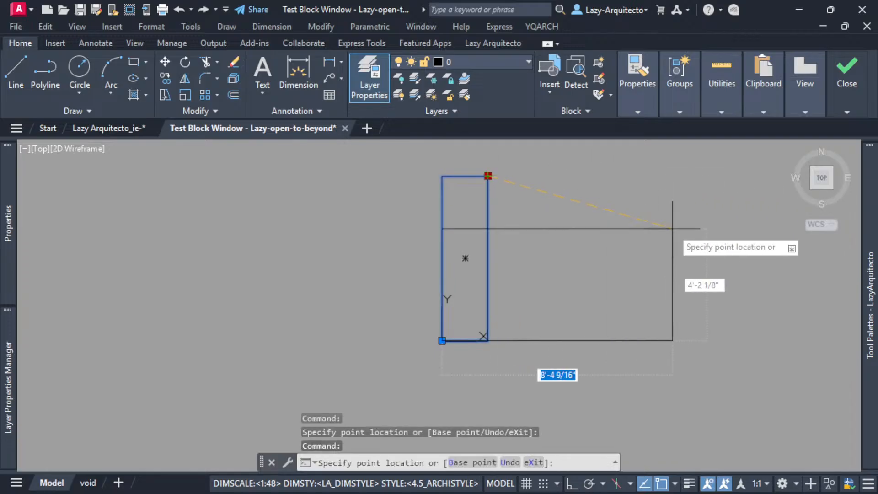
{"action": "left_click", "coordinate": [656, 245]}
Stretch the corner grip diagonally several more times between tall and wide proportions to check that all four edges follow.
{"action": "mouse_move", "coordinate": [564, 270]}
{"action": "middle_mouse_down"}
{"action": "mouse_move", "coordinate": [574, 268]}
{"action": "mouse_move", "coordinate": [513, 266]}
{"action": "middle_mouse_up"}
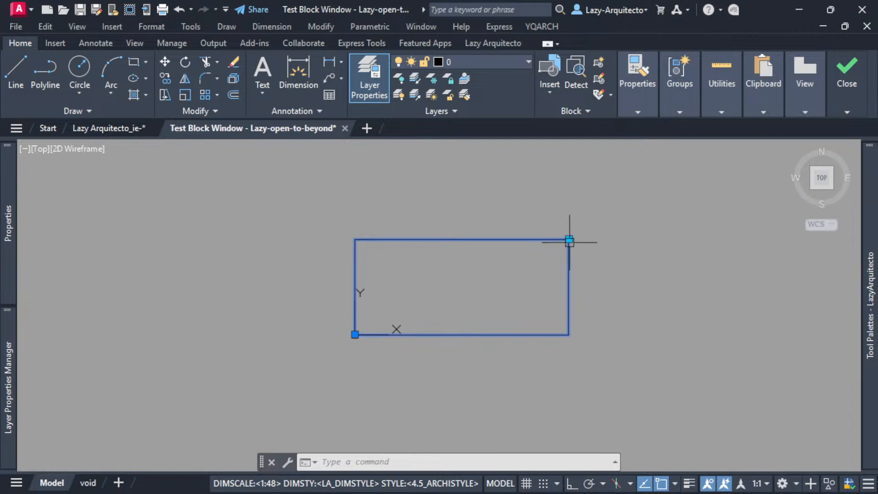
{"action": "left_click", "coordinate": [569, 241]}
{"action": "left_click", "coordinate": [443, 172]}
{"action": "left_click", "coordinate": [443, 173]}
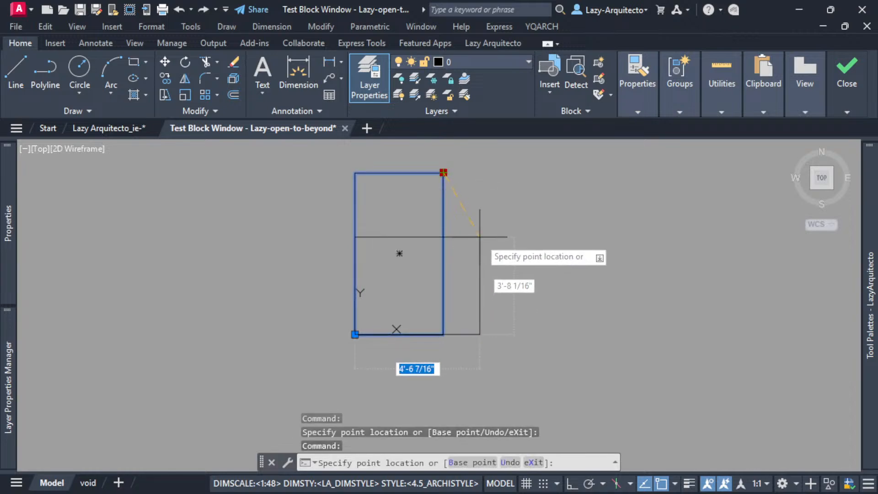
{"action": "double_click", "coordinate": [486, 255]}
{"action": "left_click", "coordinate": [485, 255]}
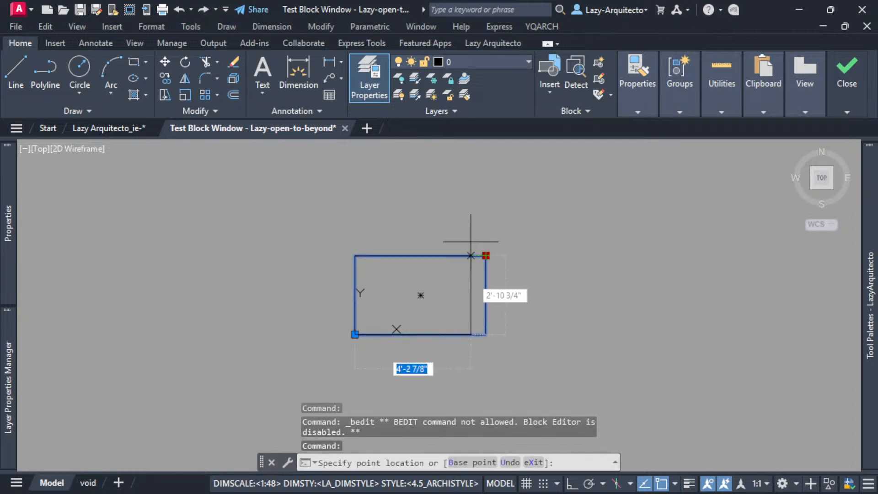
{"action": "left_click", "coordinate": [409, 210]}
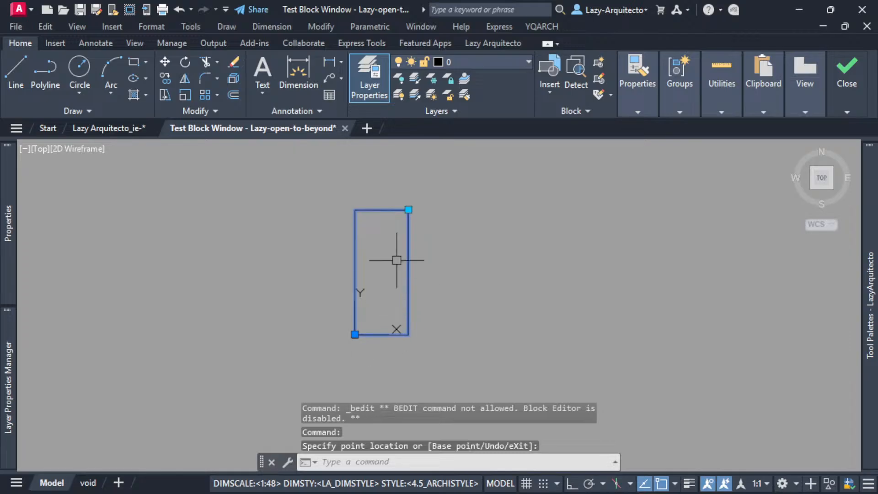
{"action": "left_click", "coordinate": [408, 210]}
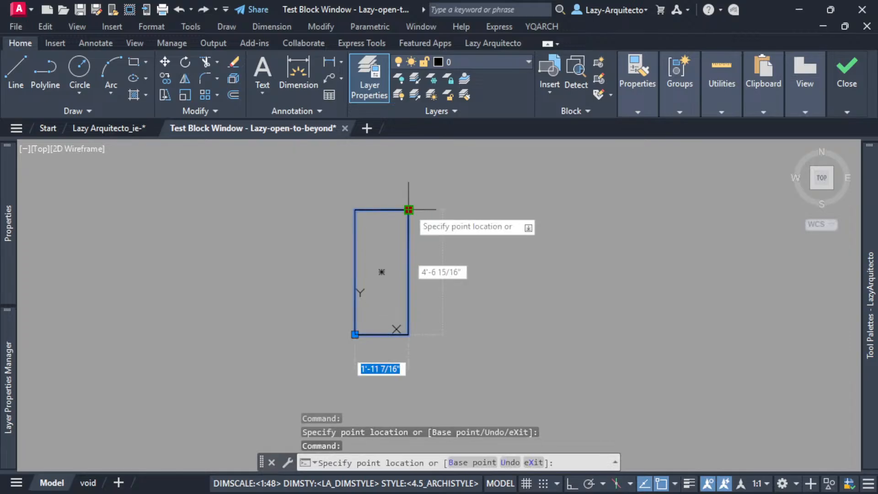
{"action": "left_click", "coordinate": [490, 273]}
{"action": "left_click", "coordinate": [491, 273]}
{"action": "left_click", "coordinate": [431, 222]}
{"action": "left_click", "coordinate": [431, 221]}
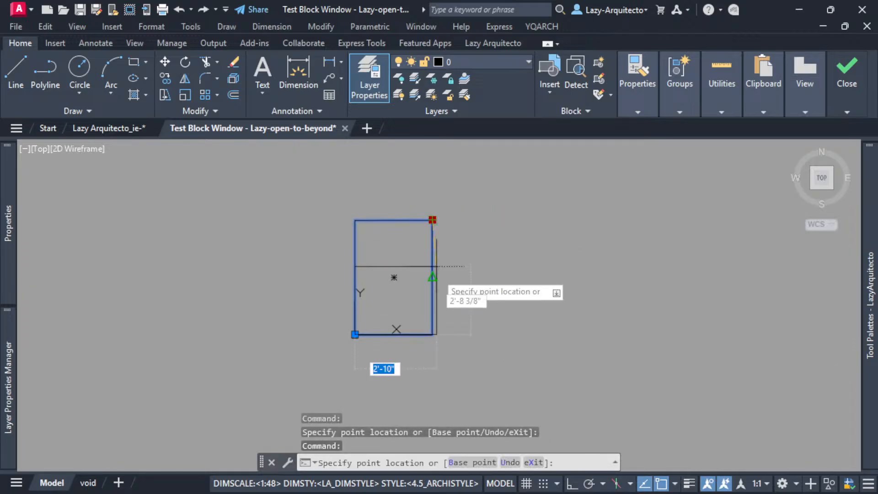
{"action": "left_click", "coordinate": [464, 287]}
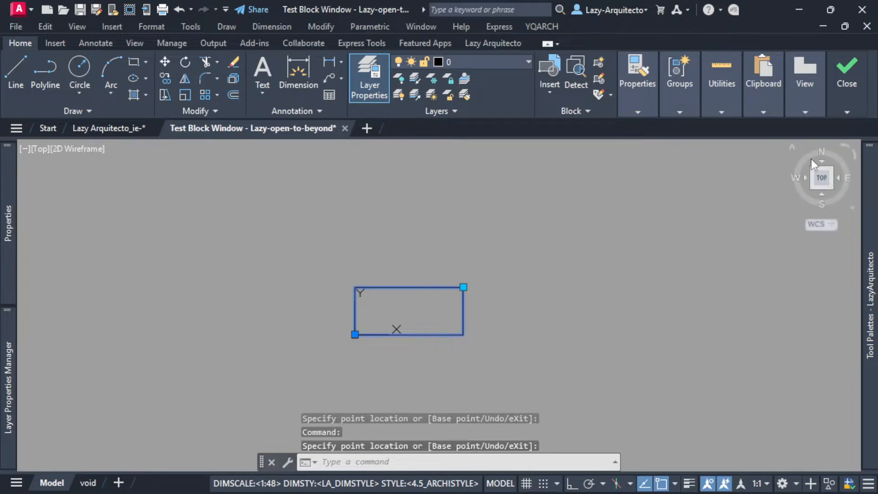
Close the block test and exit the block editor, saving the changes to the block.
{"action": "mouse_move", "coordinate": [847, 80]}
{"action": "left_click", "coordinate": [849, 137]}
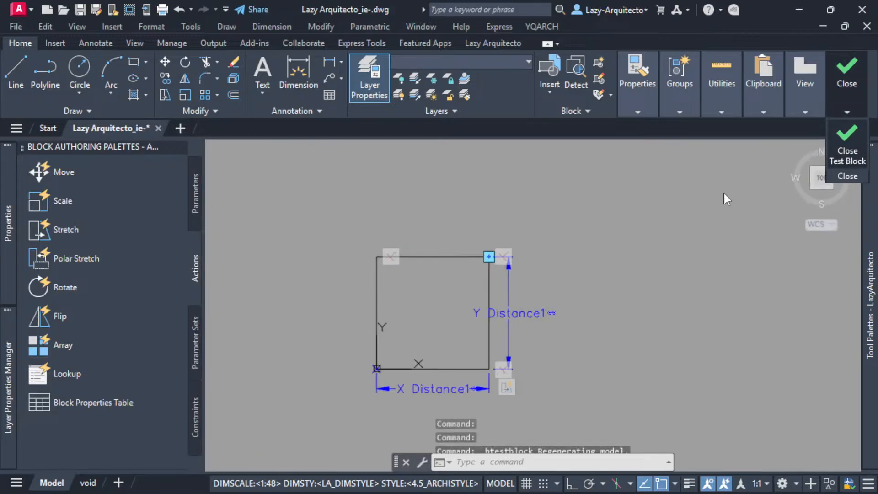
{"action": "middle_click_drag", "start_coordinate": [423, 201], "coordinate": [443, 184]}
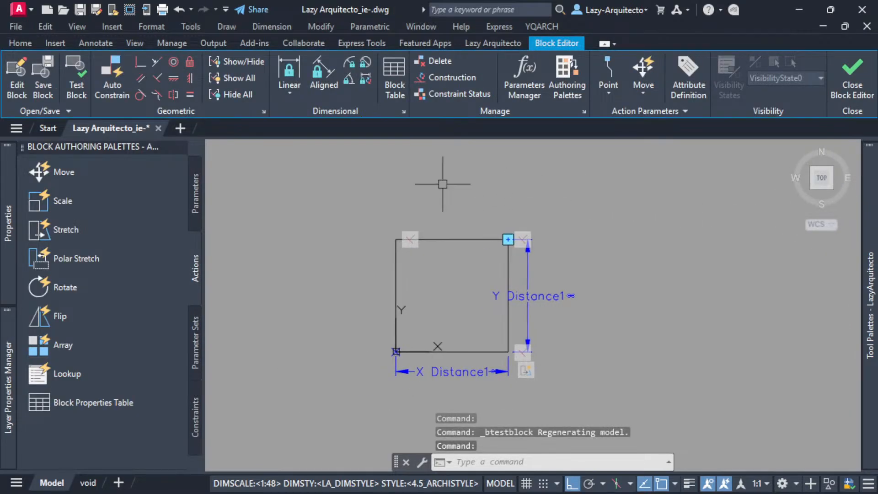
{"action": "left_click", "coordinate": [853, 82]}
{"action": "left_click", "coordinate": [406, 249]}
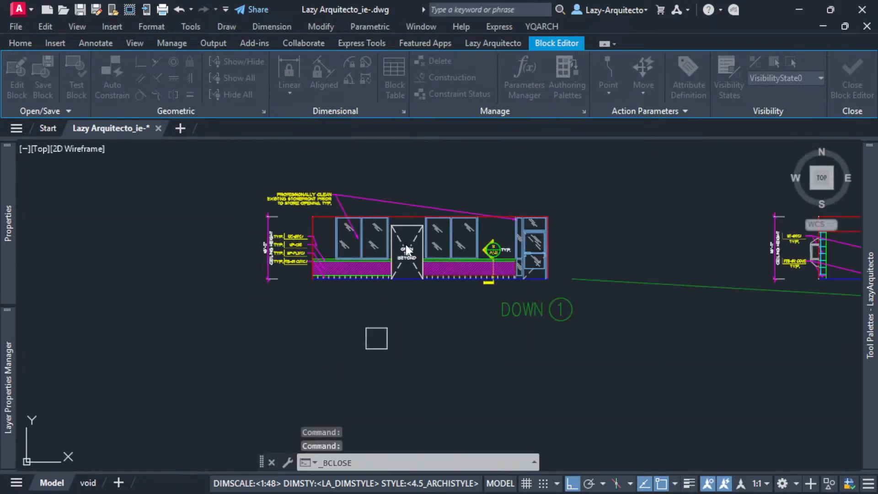
Stretch the inserted block's corner grip straight up and then horizontally outward in the drawing below the elevation.
{"action": "scroll", "coordinate": [376, 358], "scroll_direction": "up", "scroll_amount": 3}
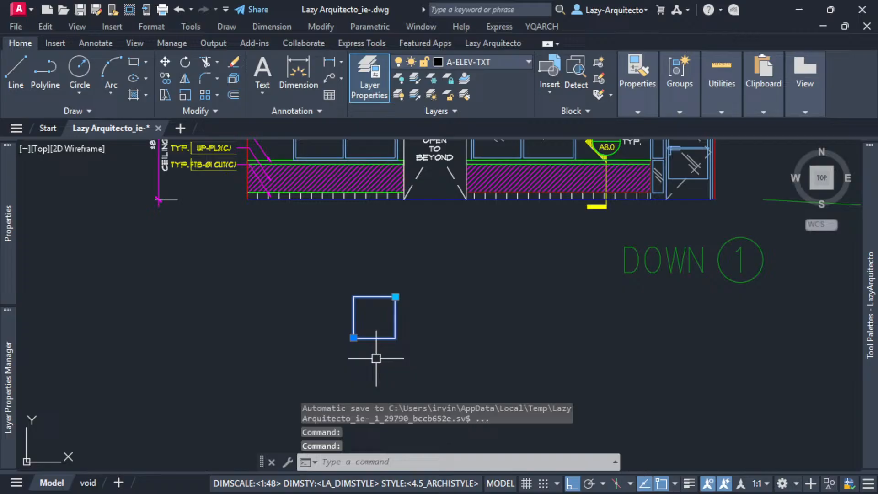
{"action": "left_click", "coordinate": [395, 297]}
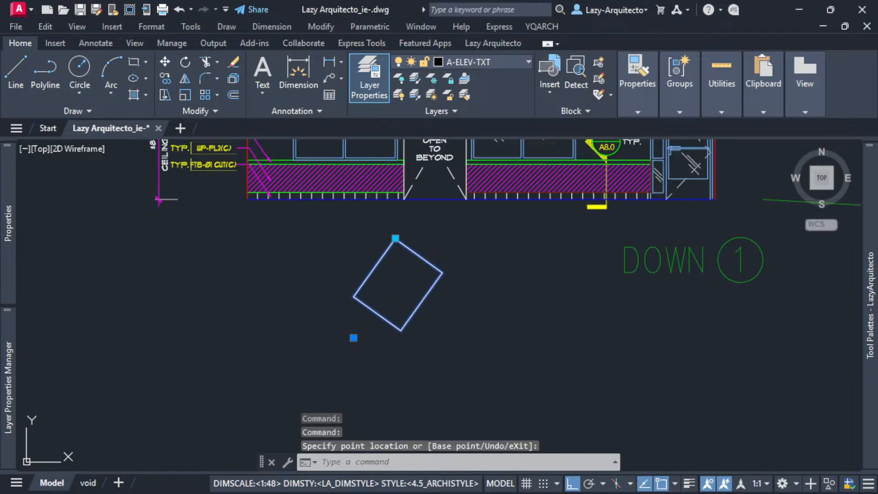
{"action": "left_click", "coordinate": [503, 237]}
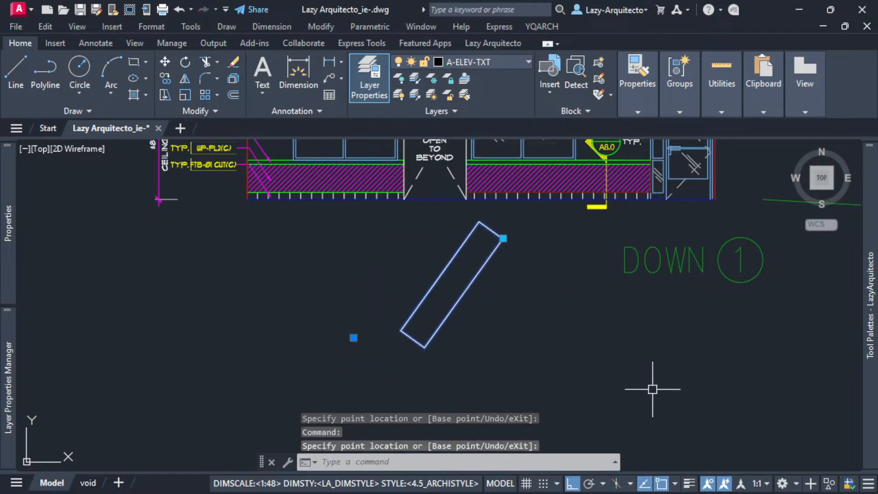
Turn Ortho off and stretch the inserted block's corner grip freely in several diagonal directions.
{"action": "left_click", "coordinate": [571, 485]}
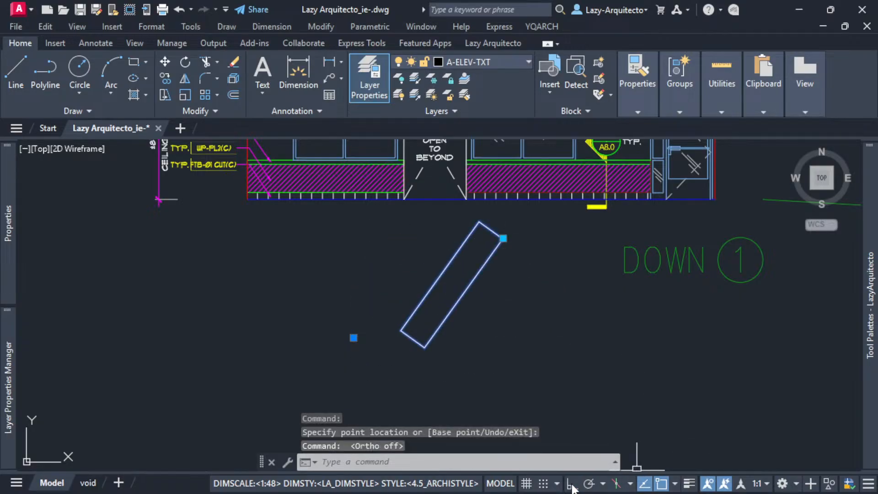
{"action": "left_click", "coordinate": [503, 238]}
{"action": "left_click", "coordinate": [525, 300]}
{"action": "left_click", "coordinate": [525, 301]}
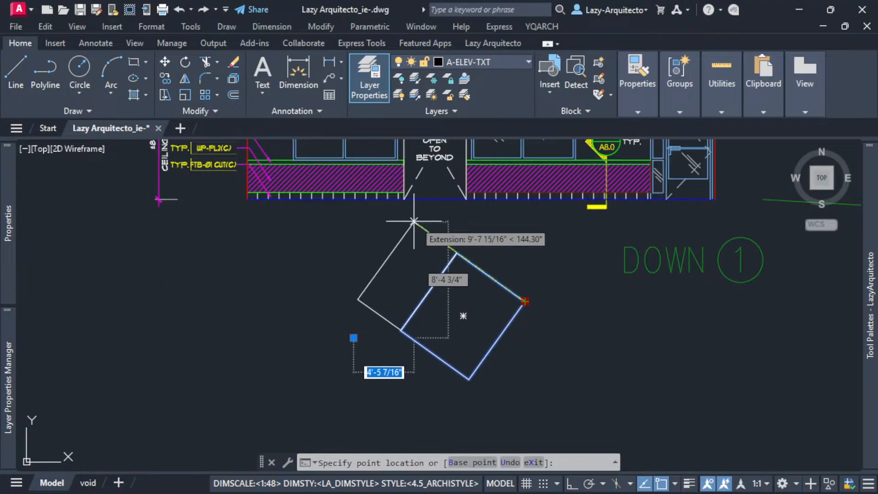
{"action": "left_click", "coordinate": [399, 240]}
{"action": "left_click", "coordinate": [387, 228]}
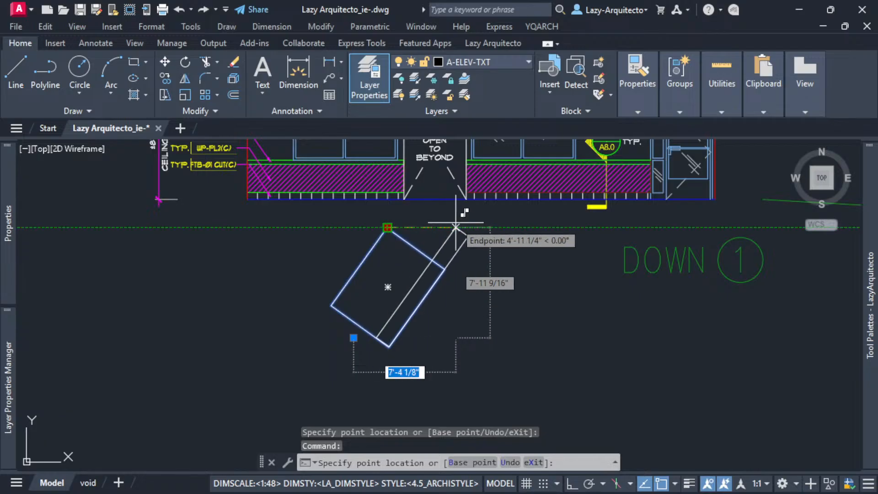
{"action": "left_click", "coordinate": [506, 242]}
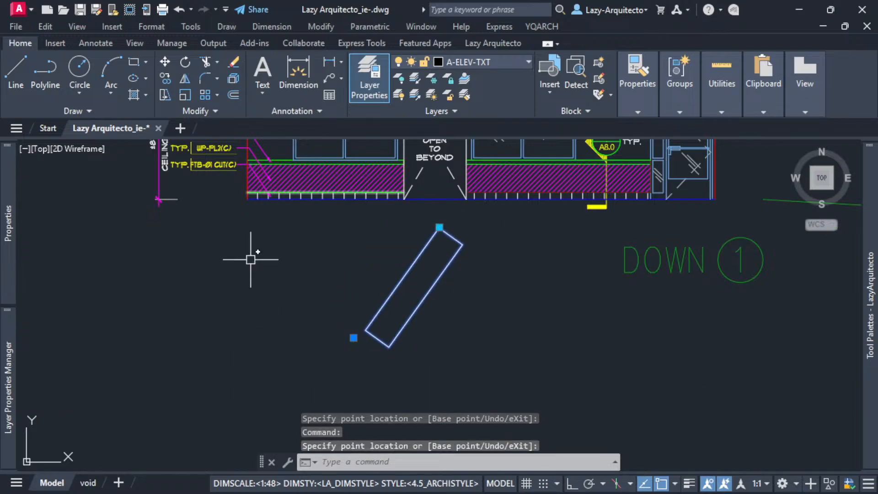
Stretch the tilted block's corner grip sideways once more in the drawing below the elevation.
{"action": "left_click", "coordinate": [439, 227]}
{"action": "left_click", "coordinate": [385, 226]}
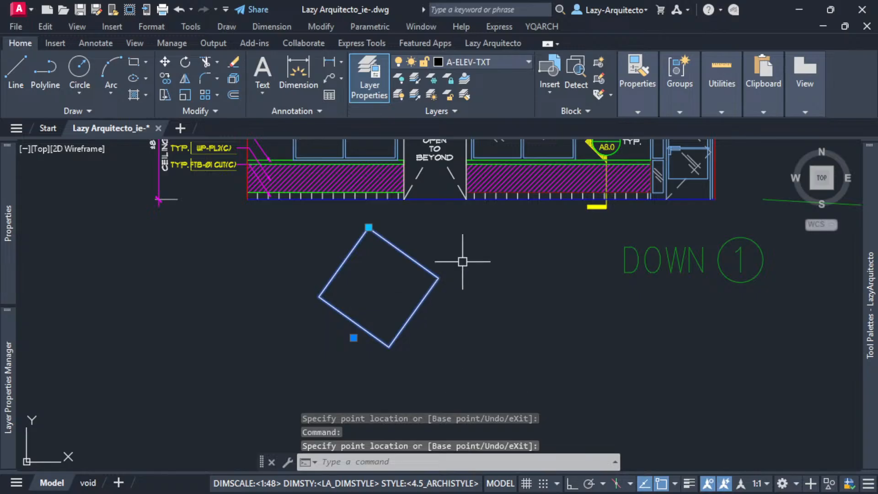
Reopen the block in the Block Editor and add a Horizontal constraint to the rectangle's bottom edge.
{"action": "right_click", "coordinate": [424, 275]}
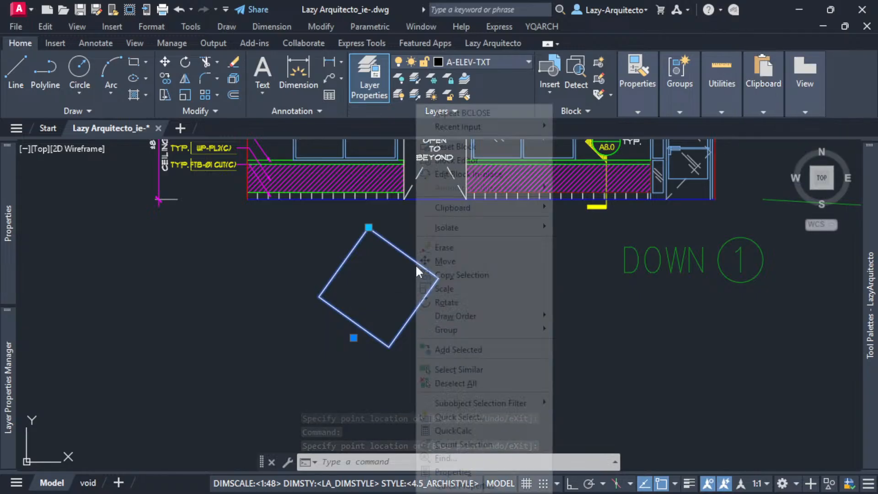
{"action": "left_click", "coordinate": [462, 143]}
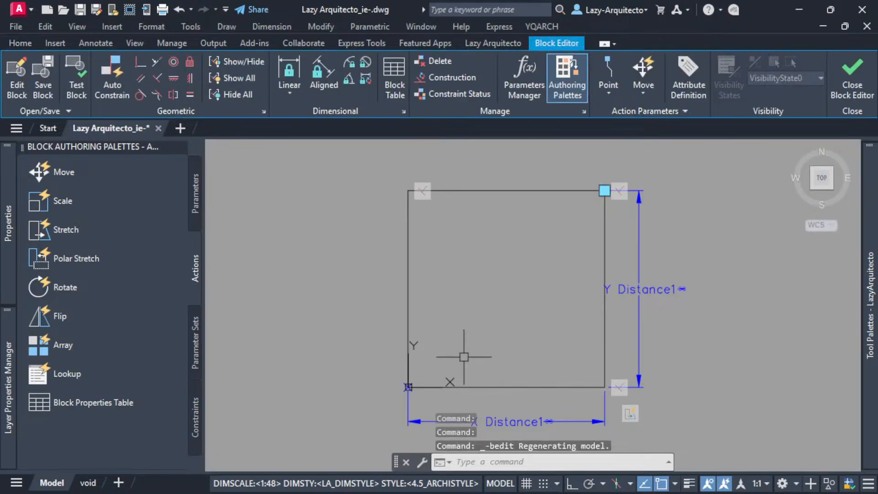
{"action": "left_click", "coordinate": [173, 79]}
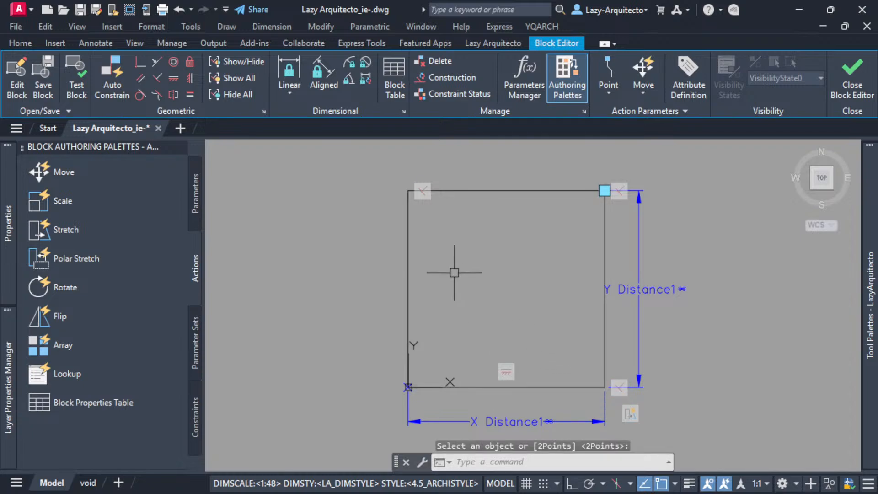
Test the block and stretch its corner grip upward, horizontally outward and then diagonally to check that the rectangle stays level.
{"action": "left_click", "coordinate": [84, 79]}
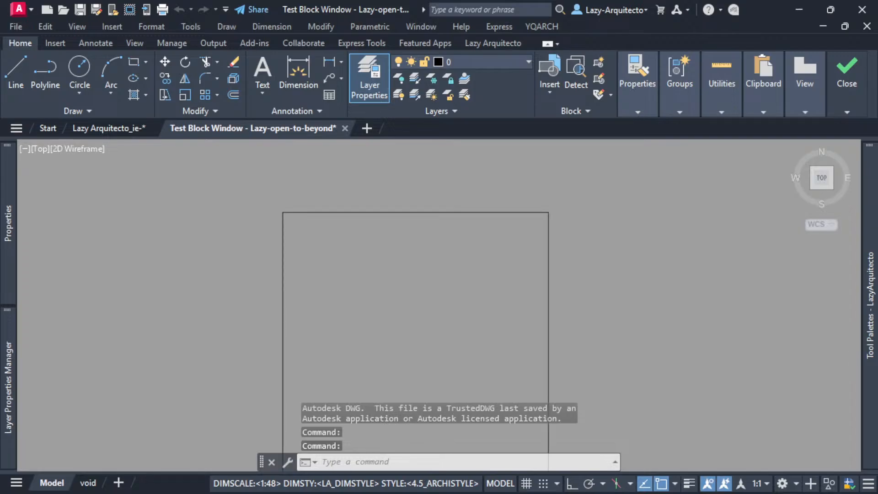
{"action": "left_click", "coordinate": [446, 273]}
{"action": "left_click", "coordinate": [478, 274]}
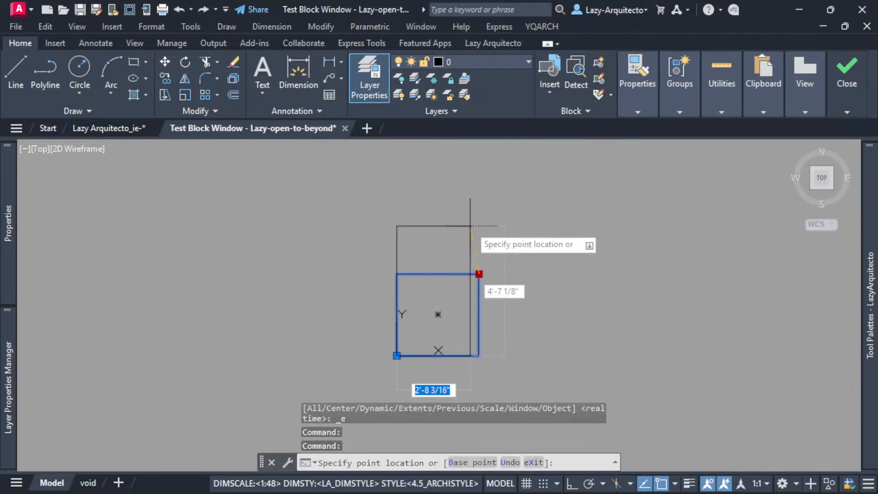
{"action": "left_click", "coordinate": [467, 189]}
{"action": "left_click", "coordinate": [594, 193]}
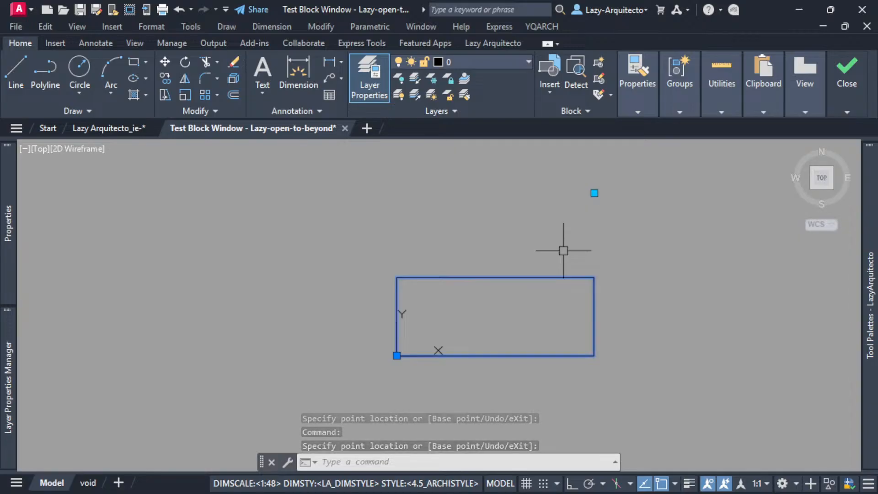
{"action": "left_click", "coordinate": [594, 193]}
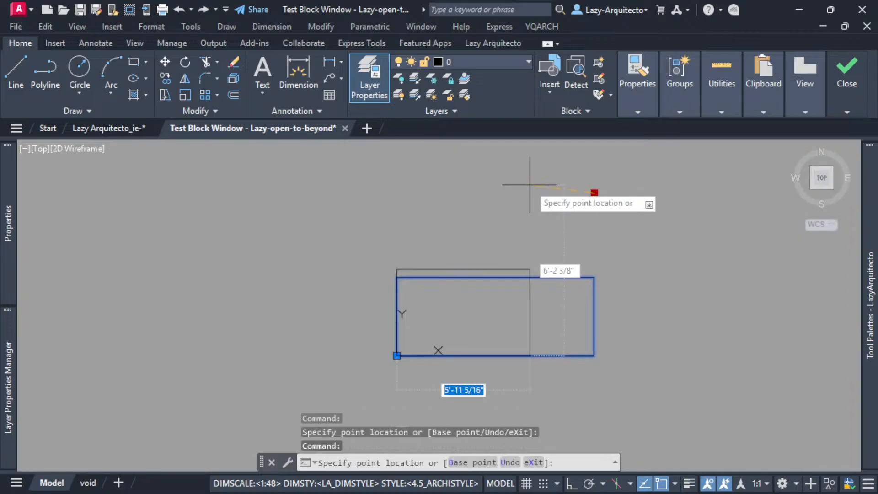
{"action": "left_click", "coordinate": [470, 183]}
{"action": "left_click", "coordinate": [469, 179]}
{"action": "left_click", "coordinate": [531, 231]}
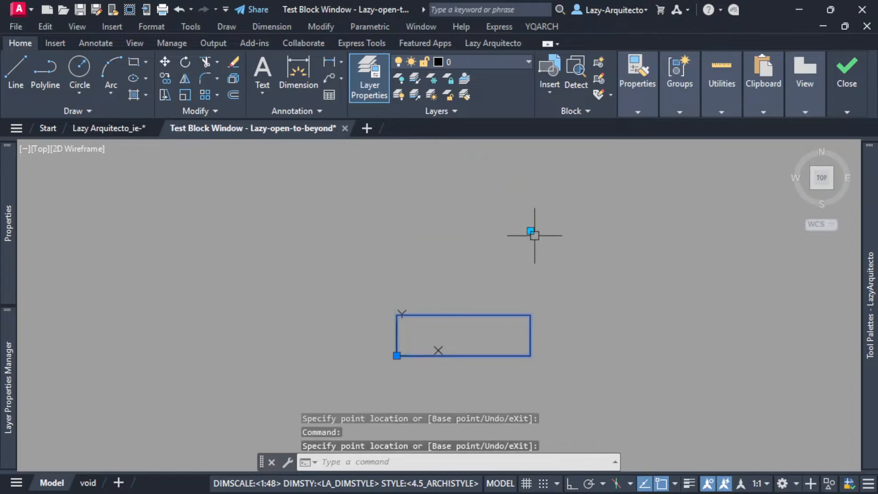
Keep stretching the test block's corner grip diagonally between narrower, taller shapes and wider, flatter ones.
{"action": "left_click", "coordinate": [530, 231]}
{"action": "left_click", "coordinate": [487, 168]}
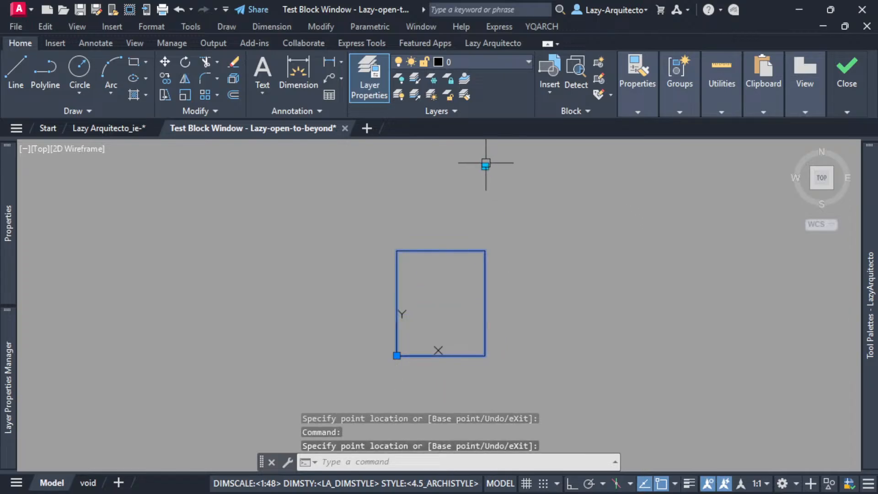
{"action": "left_click", "coordinate": [486, 166]}
{"action": "left_click", "coordinate": [542, 245]}
{"action": "left_click", "coordinate": [542, 245]}
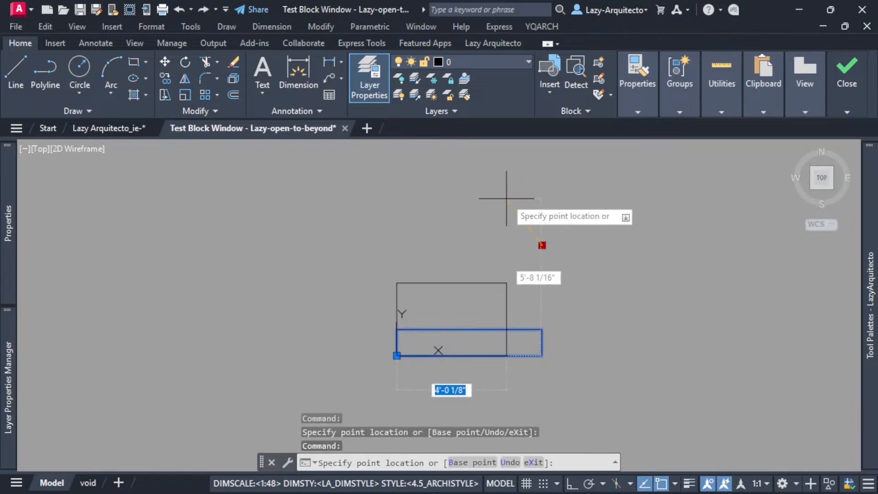
{"action": "left_click", "coordinate": [493, 184]}
{"action": "left_click", "coordinate": [493, 184]}
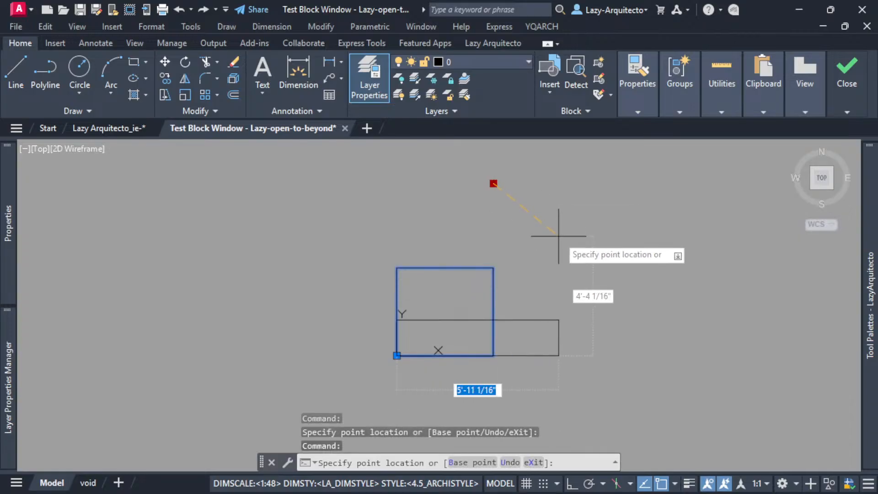
{"action": "left_click", "coordinate": [483, 182]}
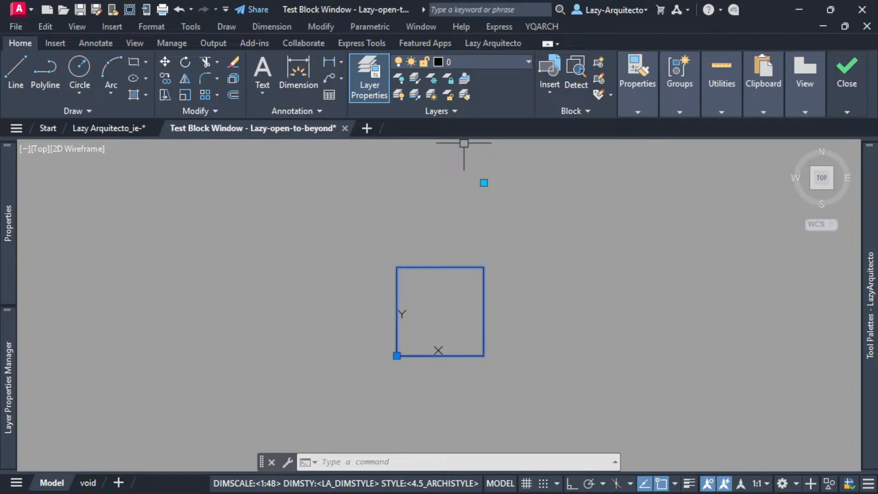
Close the block test and exit the Block Editor, saving the added horizontal constraint to the block.
{"action": "left_click", "coordinate": [862, 85]}
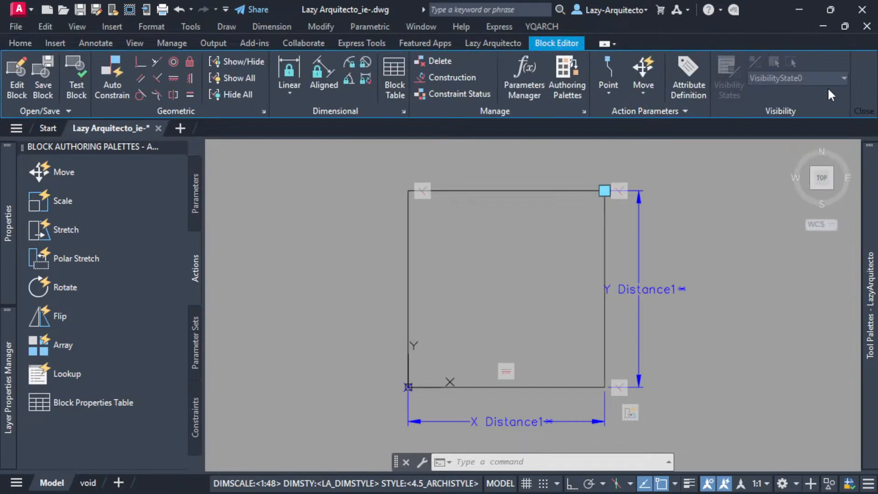
{"action": "left_click", "coordinate": [852, 75]}
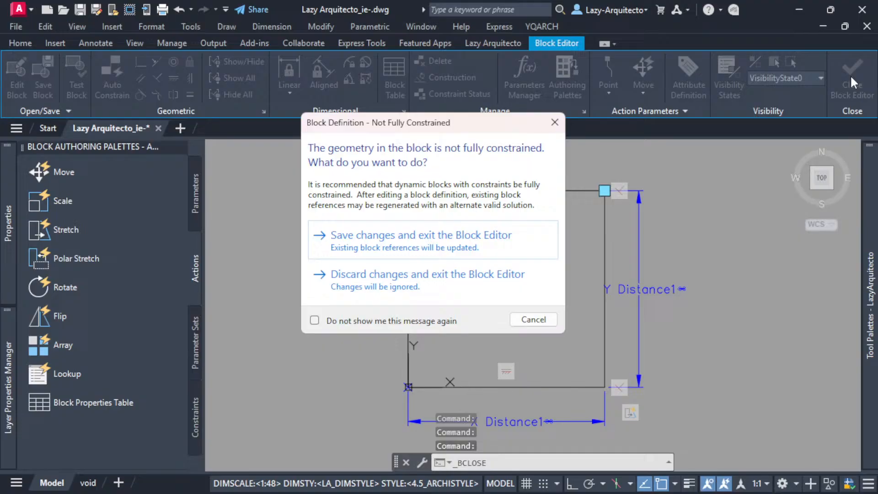
{"action": "left_click", "coordinate": [431, 238]}
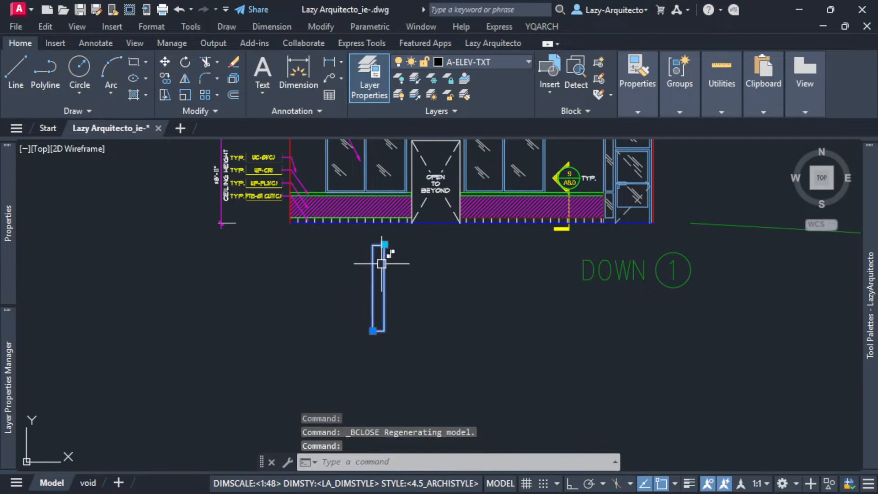
Stretch the updated block's corner grip in the drawing, first to a near-square shape and then to a tall, narrow one.
{"action": "left_click", "coordinate": [384, 244]}
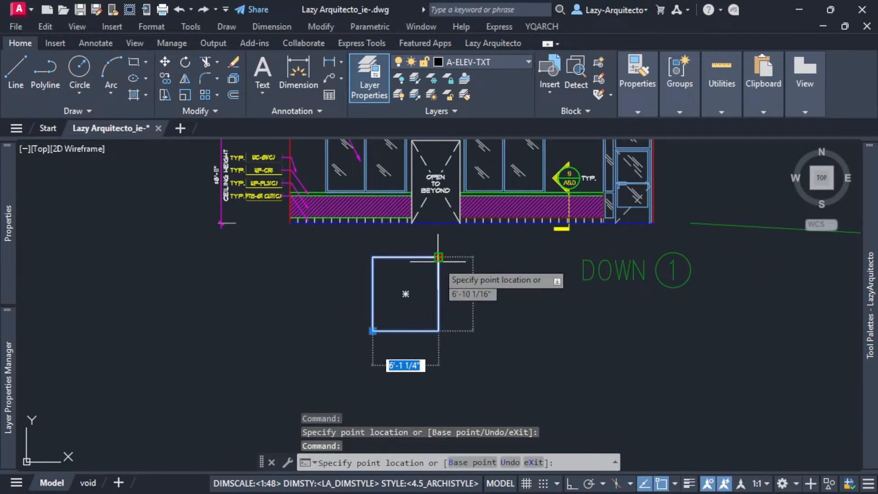
{"action": "left_click", "coordinate": [422, 285]}
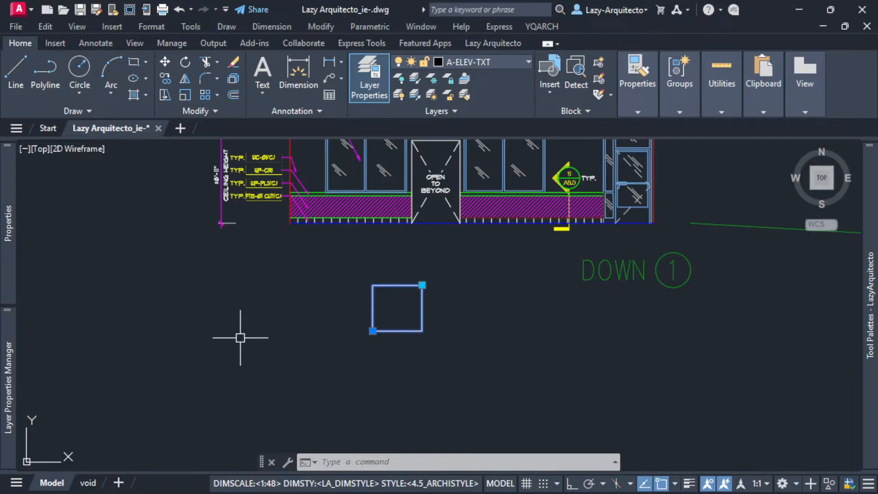
{"action": "scroll", "coordinate": [240, 338], "scroll_direction": "down", "scroll_amount": 3}
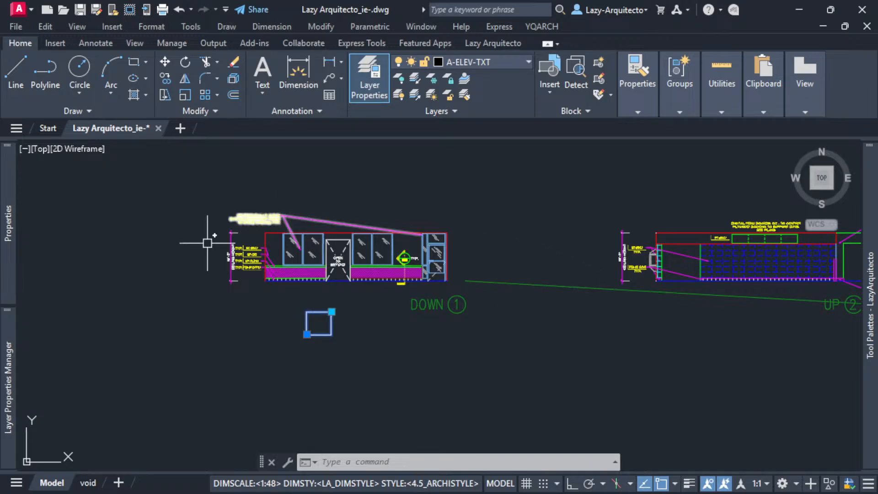
{"action": "scroll", "coordinate": [300, 294], "scroll_direction": "up", "scroll_amount": 4}
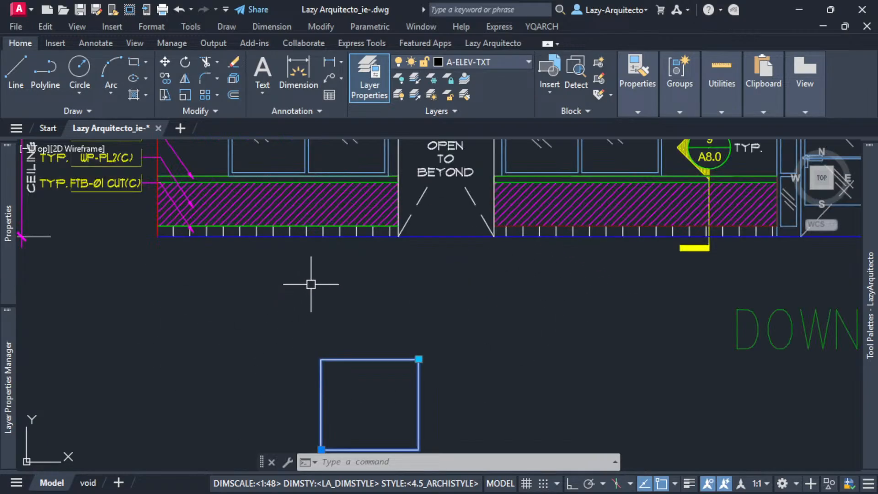
{"action": "left_click", "coordinate": [365, 321]}
{"action": "left_click", "coordinate": [337, 290]}
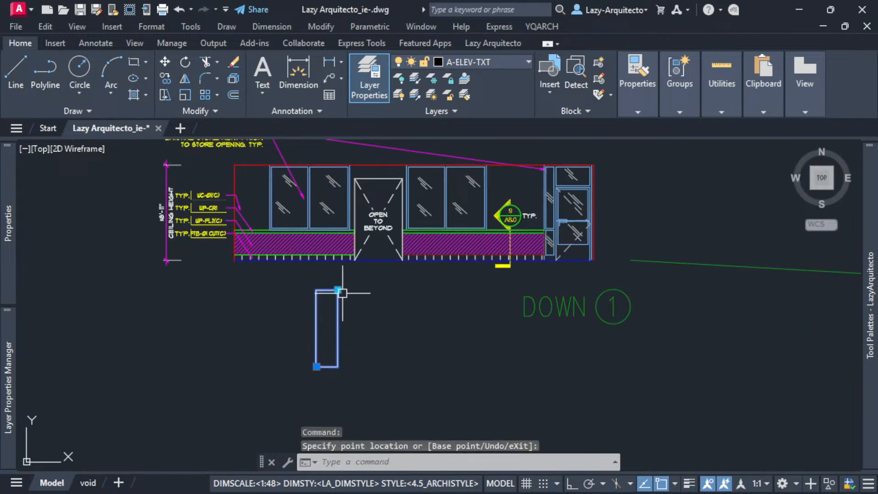
Stretch the inserted block through a small landscape shape and a long, wide one, ending on an upright rectangle.
{"action": "scroll", "coordinate": [363, 324], "scroll_direction": "up", "scroll_amount": 3}
{"action": "left_click", "coordinate": [312, 255]}
{"action": "left_click", "coordinate": [364, 343]}
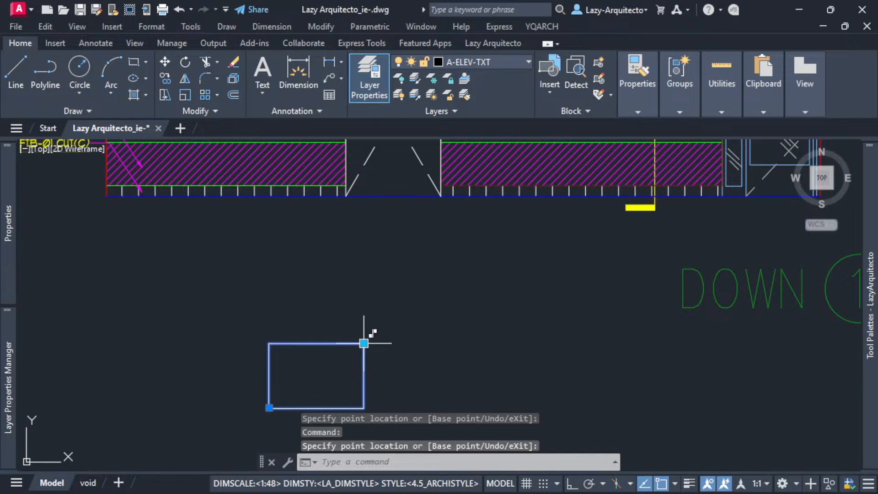
{"action": "left_click", "coordinate": [364, 343]}
{"action": "left_click", "coordinate": [516, 330]}
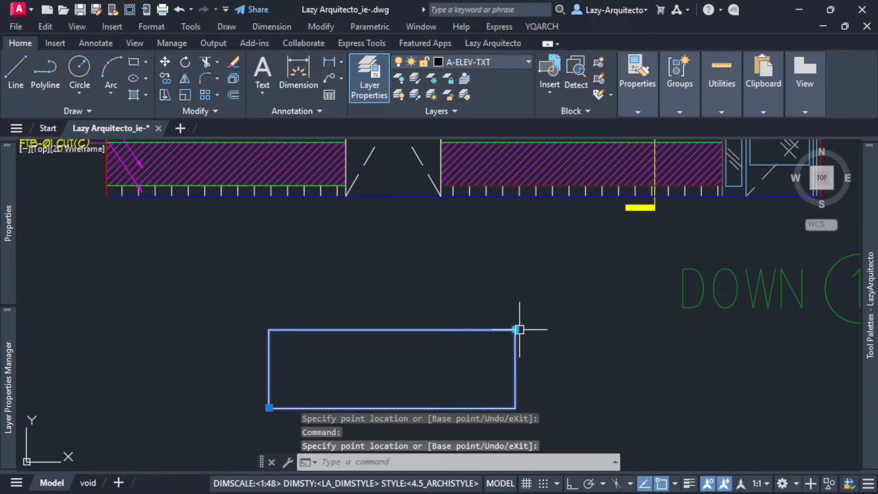
{"action": "left_click", "coordinate": [519, 330]}
{"action": "left_click", "coordinate": [369, 273]}
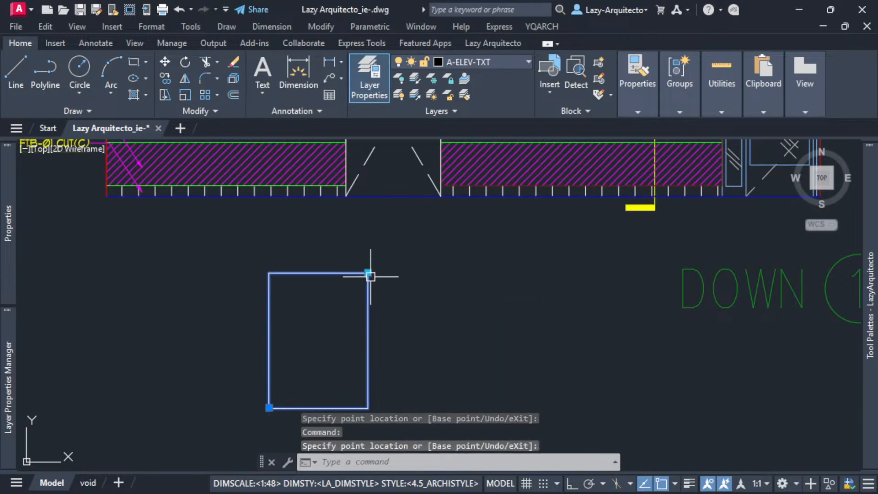
Stretch the inserted block's corner grip back and forth between upright and wide rectangles, ending on a medium landscape shape.
{"action": "left_click", "coordinate": [368, 273]}
{"action": "left_click", "coordinate": [403, 333]}
{"action": "left_click", "coordinate": [402, 333]}
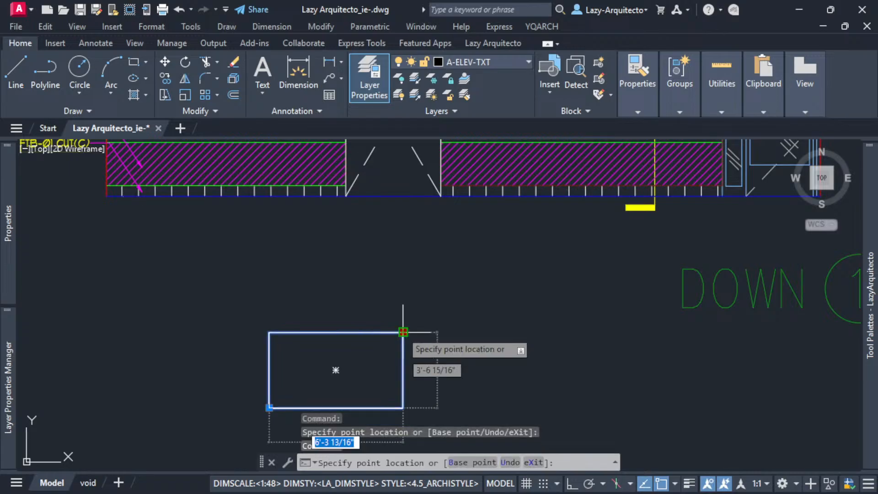
{"action": "left_click", "coordinate": [357, 270]}
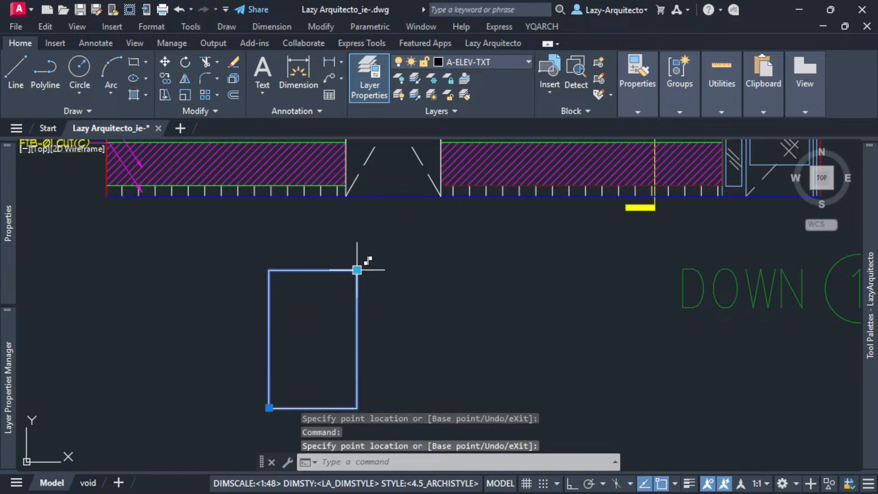
{"action": "left_click", "coordinate": [357, 270]}
{"action": "left_click", "coordinate": [465, 308]}
{"action": "left_click", "coordinate": [465, 308]}
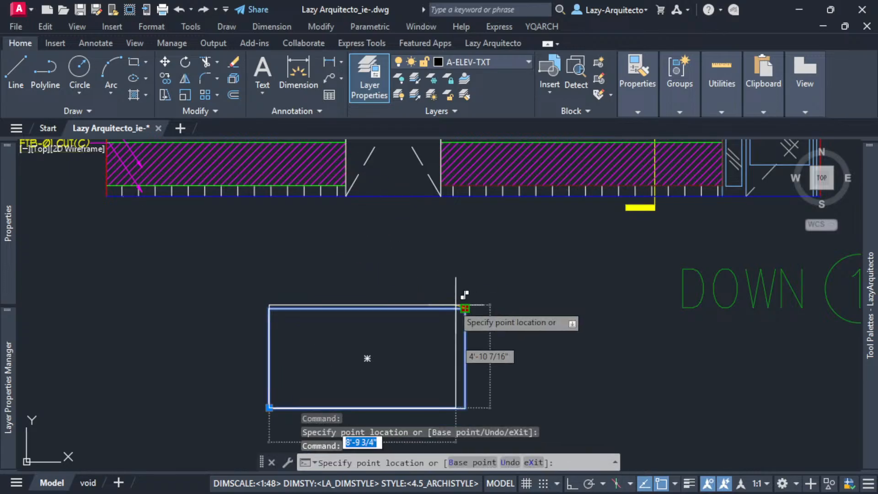
{"action": "left_click", "coordinate": [383, 323]}
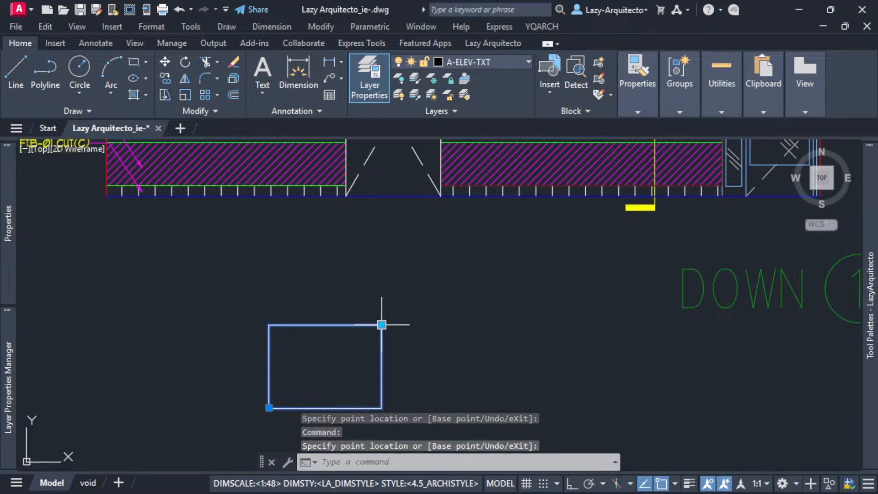
Stretch the inserted block to a narrow upright shape, a low rectangle, and finally a long horizontal strip.
{"action": "left_click", "coordinate": [382, 323]}
{"action": "left_click", "coordinate": [335, 305]}
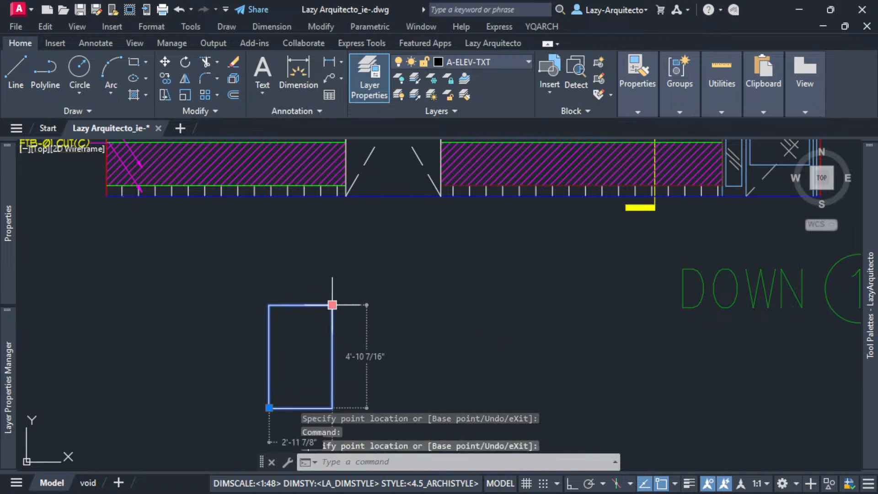
{"action": "left_click", "coordinate": [333, 304]}
{"action": "left_click", "coordinate": [368, 357]}
{"action": "left_click", "coordinate": [369, 356]}
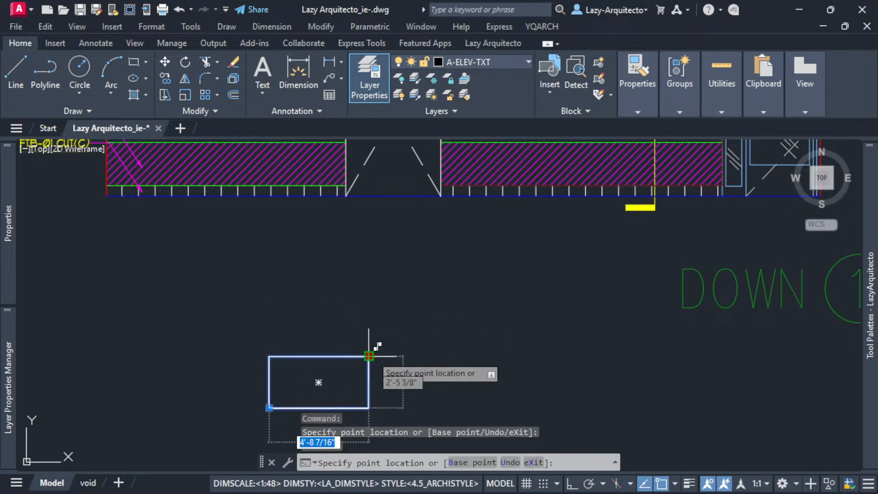
{"action": "left_click", "coordinate": [522, 356]}
Open the inserted block in the Block Editor again.
{"action": "double_click", "coordinate": [501, 350]}
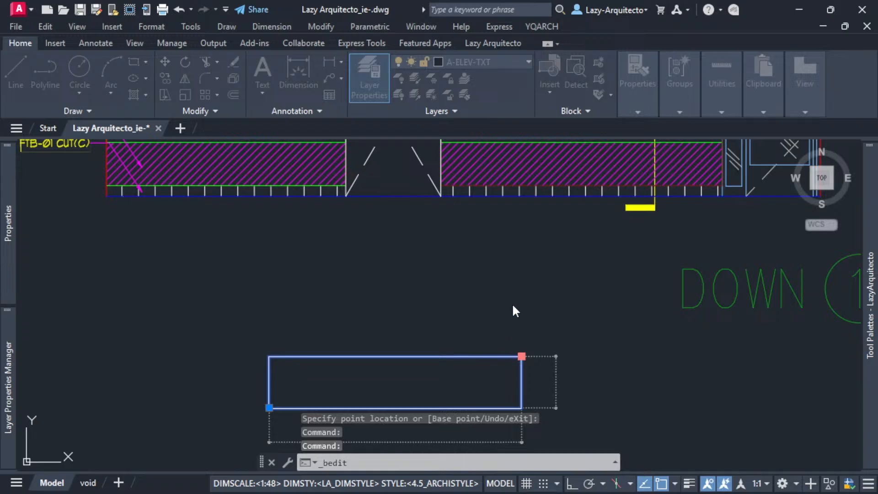
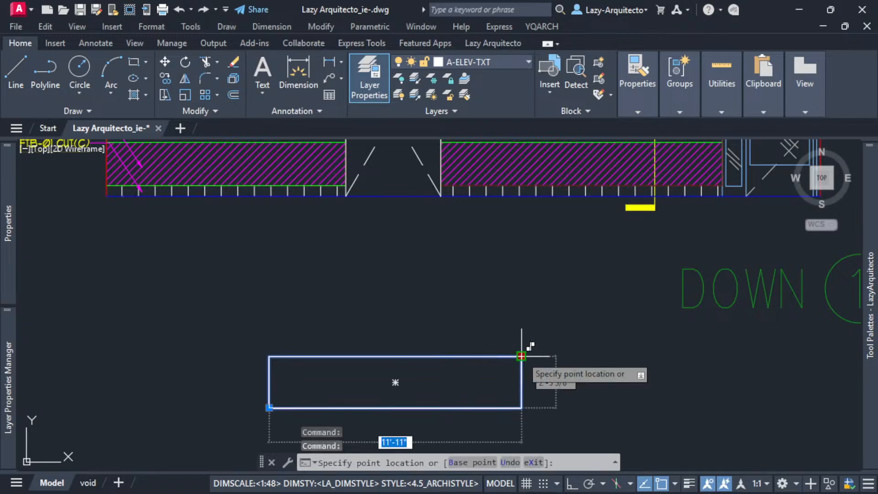
Test the inserted block's upper-right stretch grip by alternating upright and landscape rectangles, ending on a narrow upright shape.
{"action": "left_click", "coordinate": [355, 244]}
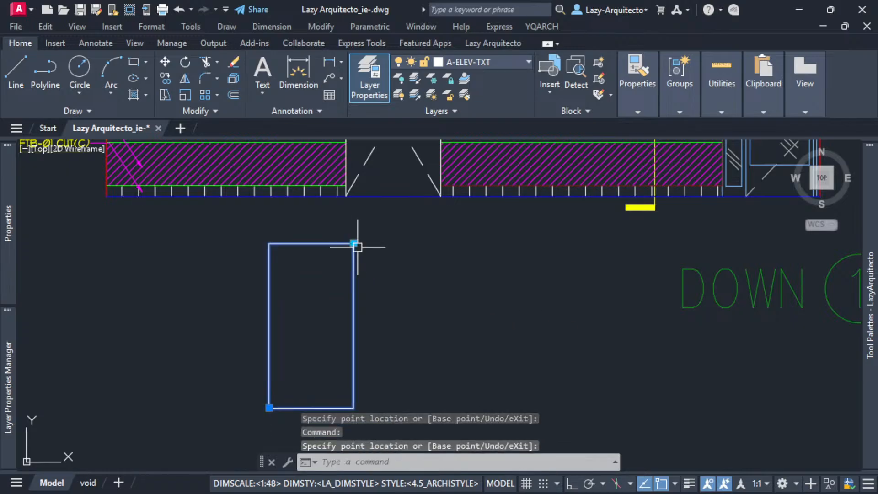
{"action": "left_click", "coordinate": [353, 243]}
{"action": "left_click", "coordinate": [392, 308]}
{"action": "left_click", "coordinate": [392, 308]}
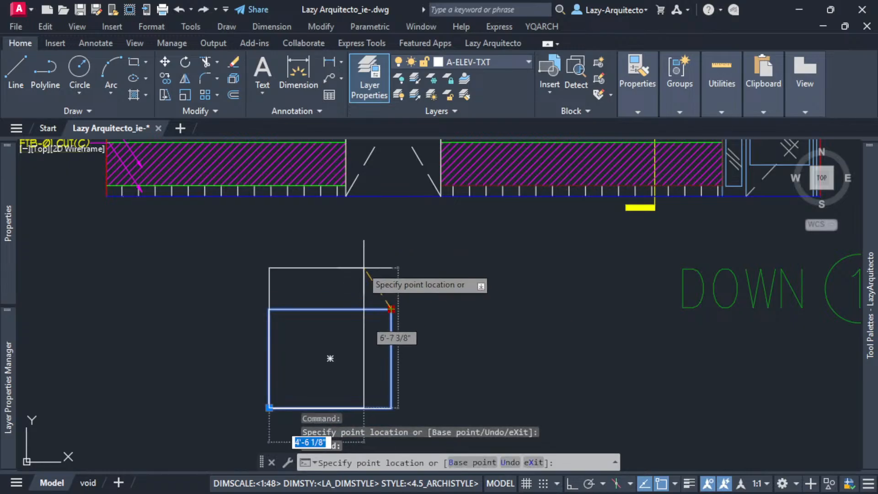
{"action": "left_click", "coordinate": [338, 255]}
{"action": "left_click", "coordinate": [339, 256]}
{"action": "left_click", "coordinate": [386, 333]}
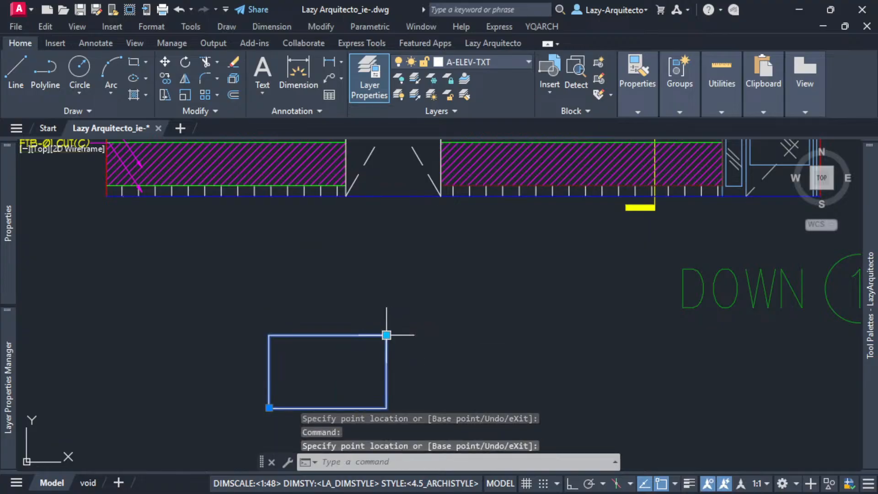
{"action": "left_click", "coordinate": [386, 333]}
{"action": "left_click", "coordinate": [328, 270]}
Stretch the inserted block by its upper-right grip to a long strip, an upright rectangle, and finally a wide landscape rectangle.
{"action": "scroll", "coordinate": [348, 294], "scroll_direction": "down", "scroll_amount": 3}
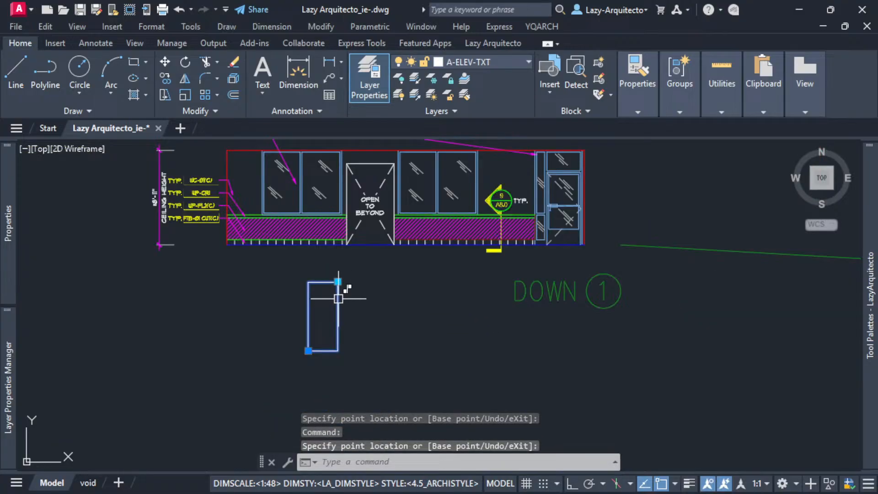
{"action": "scroll", "coordinate": [338, 299], "scroll_direction": "up", "scroll_amount": 3}
{"action": "left_click", "coordinate": [337, 268]}
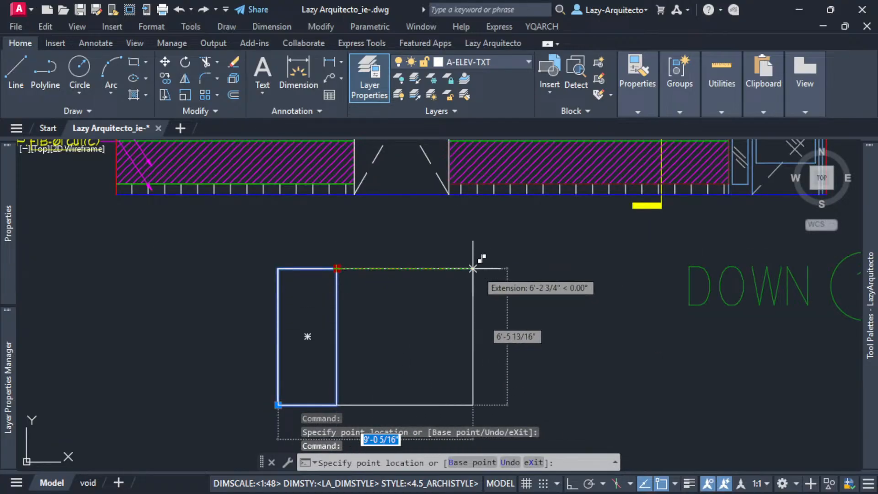
{"action": "left_click", "coordinate": [524, 346]}
{"action": "left_click", "coordinate": [525, 346]}
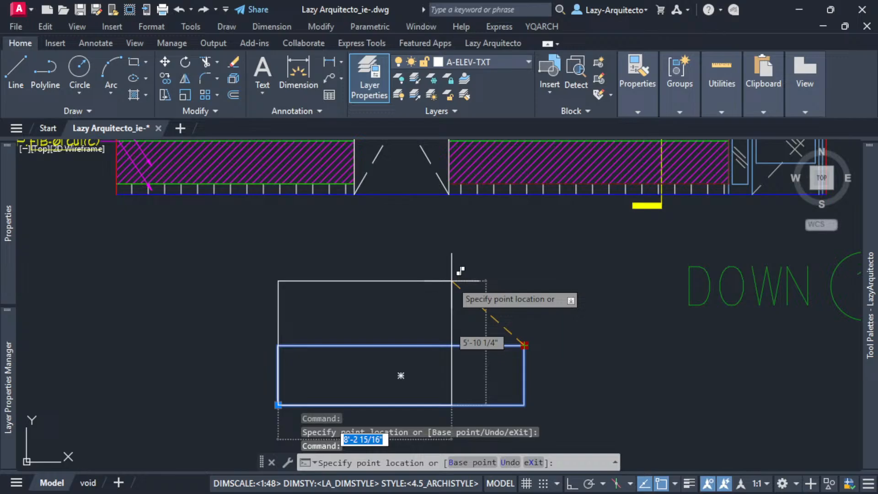
{"action": "left_click", "coordinate": [340, 241]}
{"action": "left_click", "coordinate": [343, 241]}
{"action": "left_click", "coordinate": [502, 323]}
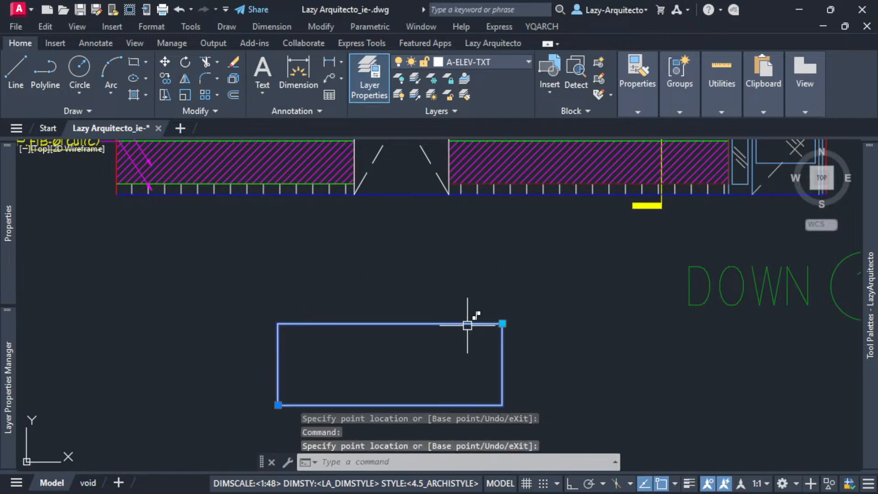
Copy the door opening's OPEN TO BEYOND text and two dashed diagonals, using the opening's upper-left corner as base point.
{"action": "middle_click_drag", "start_coordinate": [437, 236], "coordinate": [426, 363]}
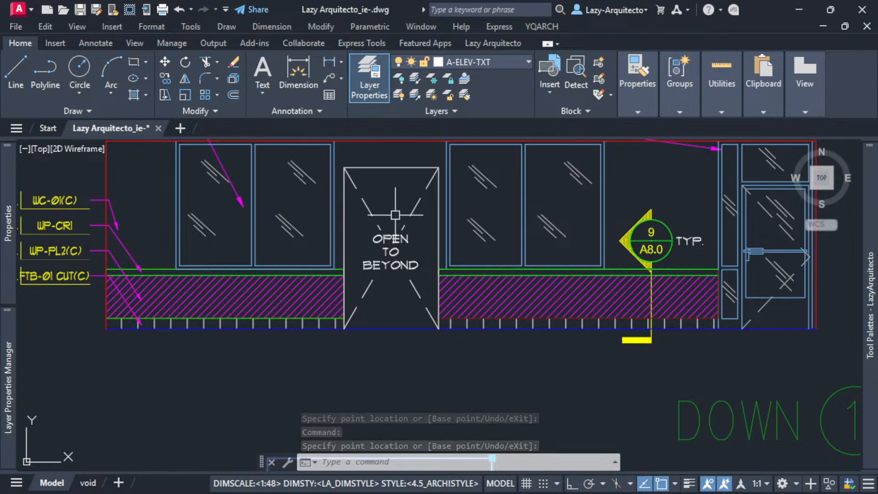
{"action": "key", "text": "Escape"}
{"action": "left_click", "coordinate": [417, 267]}
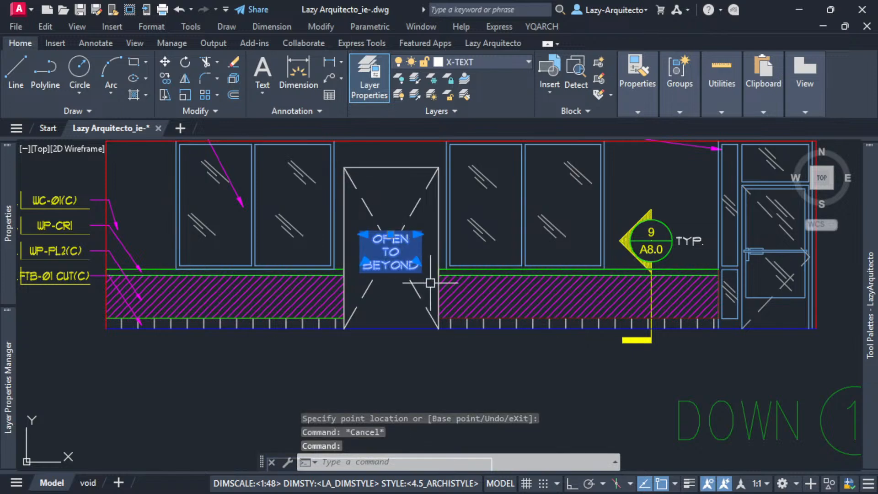
{"action": "left_click", "coordinate": [428, 285]}
{"action": "left_click", "coordinate": [380, 205]}
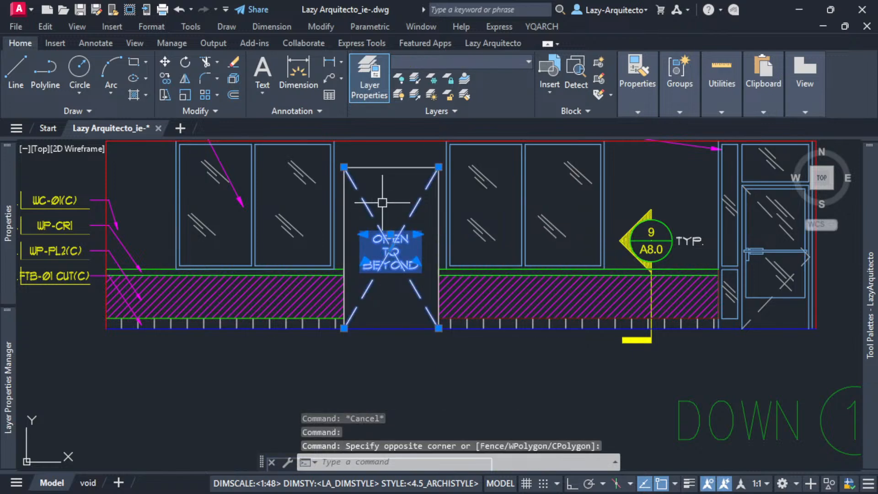
{"action": "key", "text": "ctrl+shift+c"}
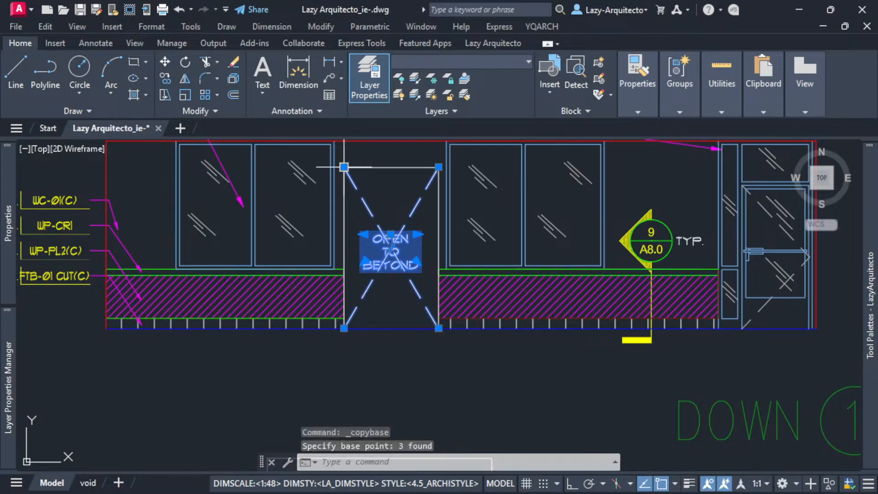
{"action": "scroll", "coordinate": [386, 200], "scroll_direction": "down", "scroll_amount": 5}
{"action": "key", "text": "Escape"}
Open the inserted block in the Block Editor and paste the copied text and diagonals at the rectangle's upper-left corner.
{"action": "left_click", "coordinate": [381, 260]}
{"action": "right_click", "coordinate": [381, 265]}
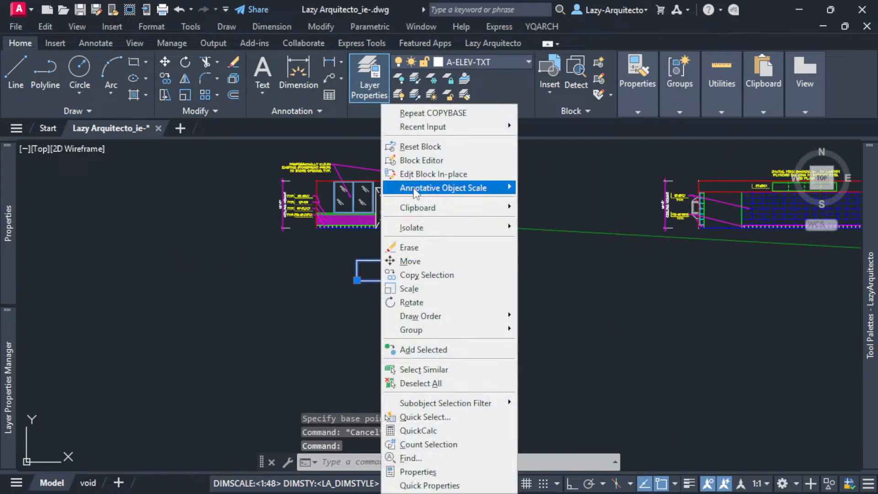
{"action": "left_click", "coordinate": [417, 166]}
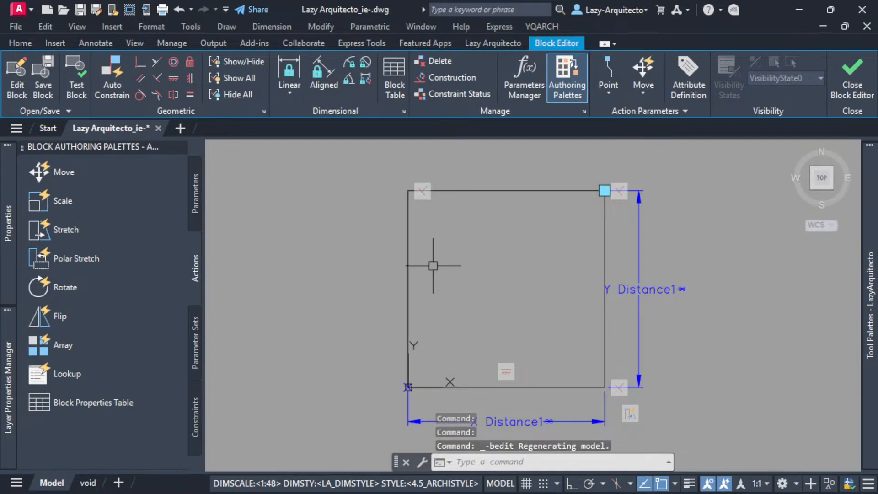
{"action": "key", "text": "ctrl+v"}
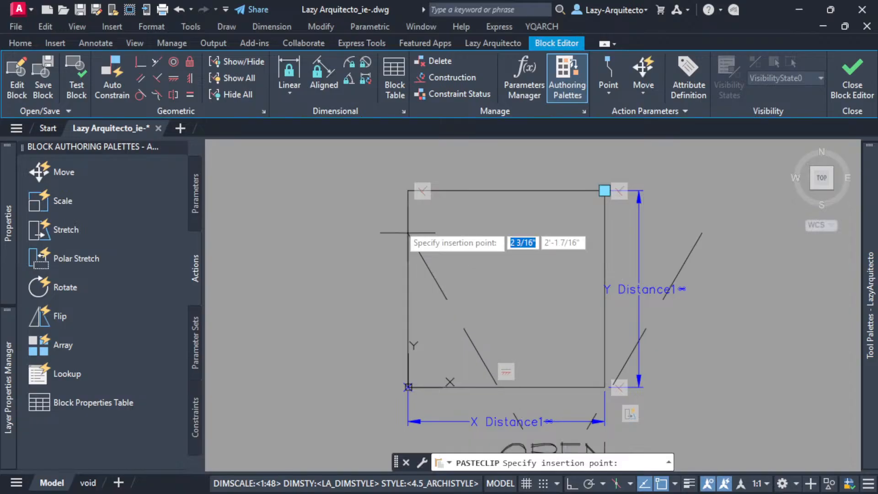
{"action": "left_click", "coordinate": [408, 190]}
Stretch the lower end of the diagonal starting at the upper-left corner to the rectangle's lower-right corner.
{"action": "scroll", "coordinate": [418, 217], "scroll_direction": "down", "scroll_amount": 3}
{"action": "scroll", "coordinate": [425, 221], "scroll_direction": "down", "scroll_amount": 2}
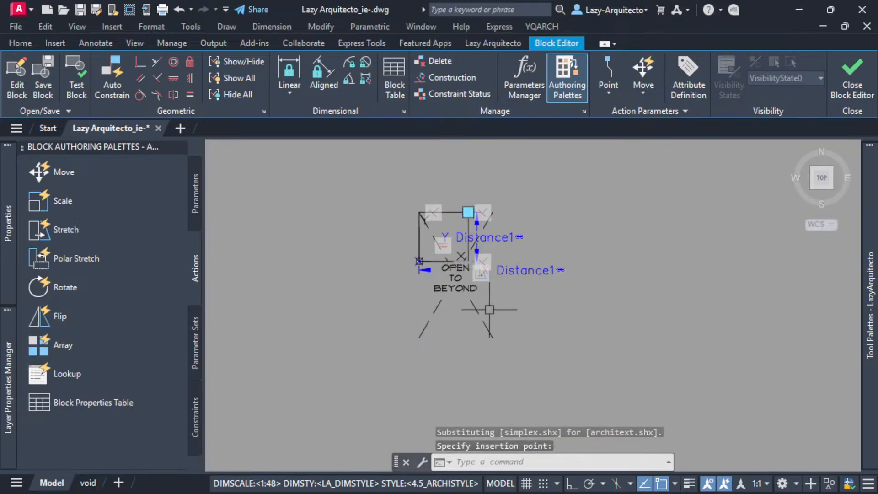
{"action": "left_click", "coordinate": [490, 331]}
{"action": "left_click", "coordinate": [493, 337]}
{"action": "scroll", "coordinate": [470, 263], "scroll_direction": "up", "scroll_amount": 6}
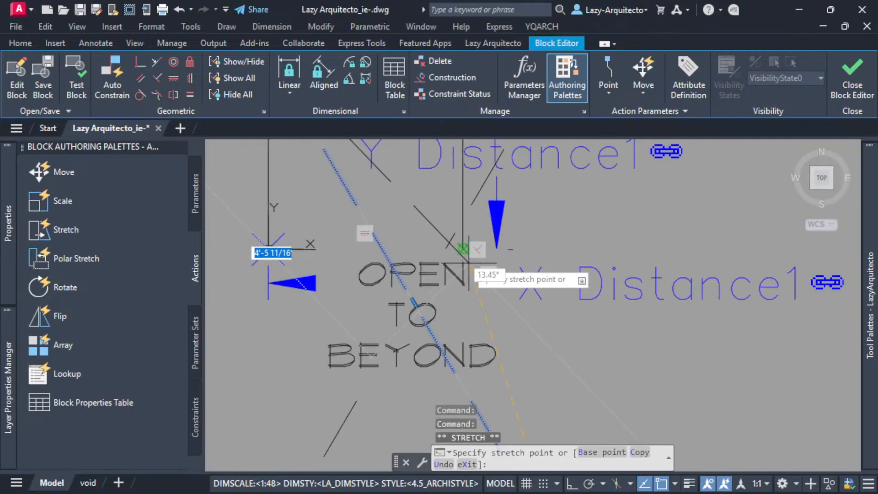
{"action": "scroll", "coordinate": [491, 311], "scroll_direction": "down", "scroll_amount": 6}
{"action": "key", "text": "Escape"}
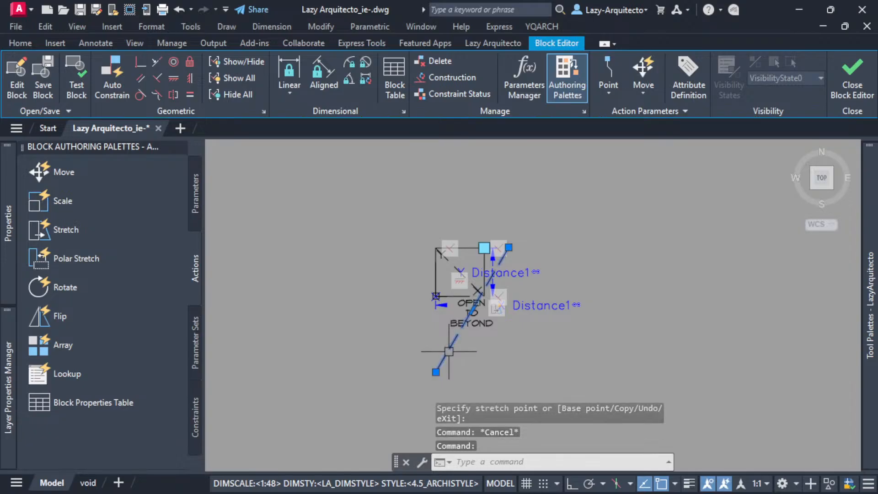
Stretch the other diagonal's ends to the rectangle's lower-left and upper-right corners.
{"action": "left_click", "coordinate": [435, 372]}
{"action": "scroll", "coordinate": [419, 343], "scroll_direction": "up", "scroll_amount": 5}
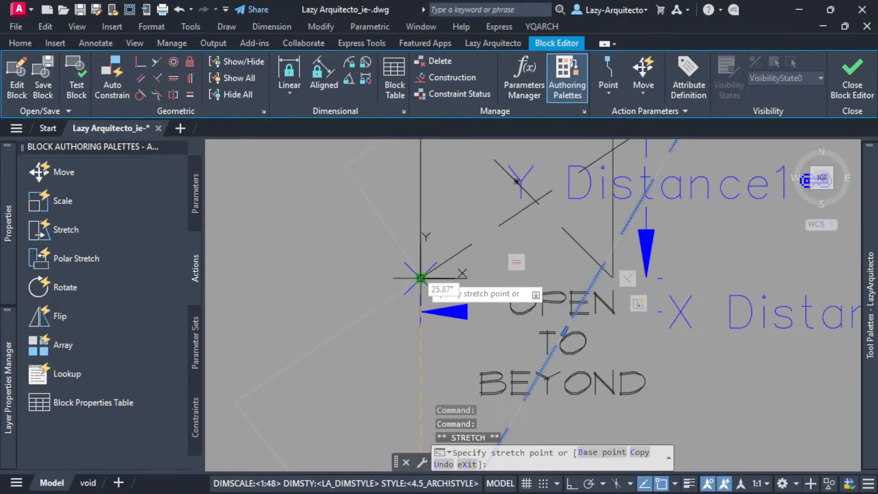
{"action": "left_click", "coordinate": [421, 277]}
{"action": "scroll", "coordinate": [411, 347], "scroll_direction": "down", "scroll_amount": 5}
{"action": "scroll", "coordinate": [482, 306], "scroll_direction": "up", "scroll_amount": 5}
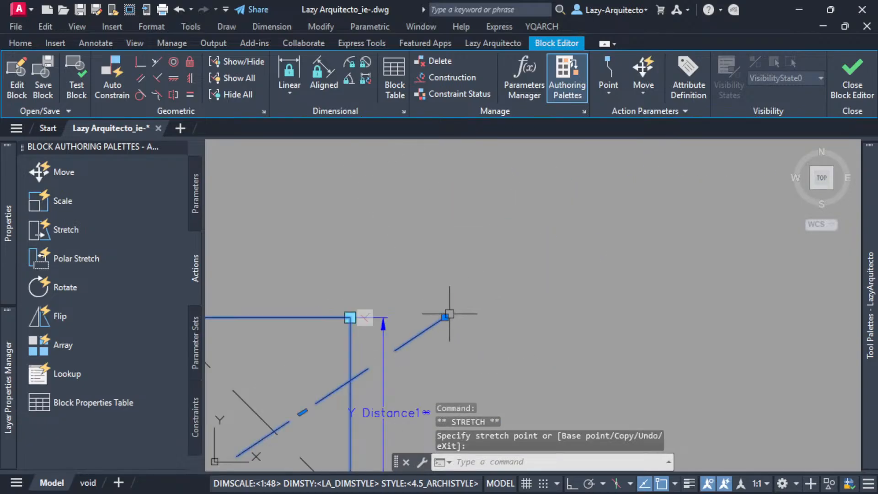
{"action": "scroll", "coordinate": [546, 325], "scroll_direction": "down", "scroll_amount": 6}
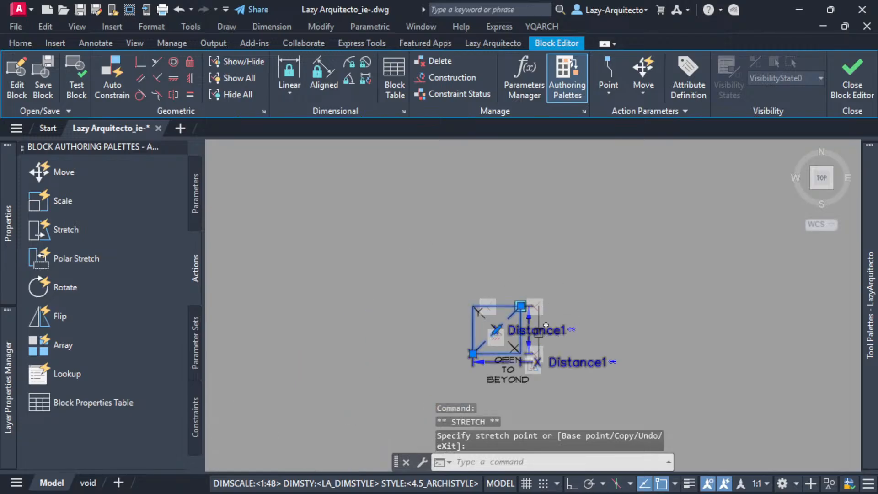
{"action": "key", "text": "Escape"}
Move the OPEN TO BEYOND text to the middle of the rectangle, where the diagonals cross.
{"action": "scroll", "coordinate": [509, 368], "scroll_direction": "up", "scroll_amount": 3}
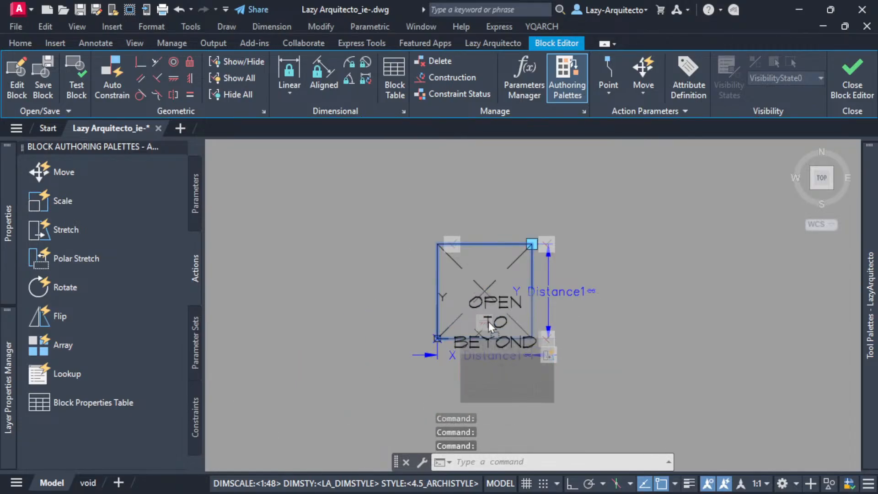
{"action": "scroll", "coordinate": [504, 279], "scroll_direction": "up", "scroll_amount": 3}
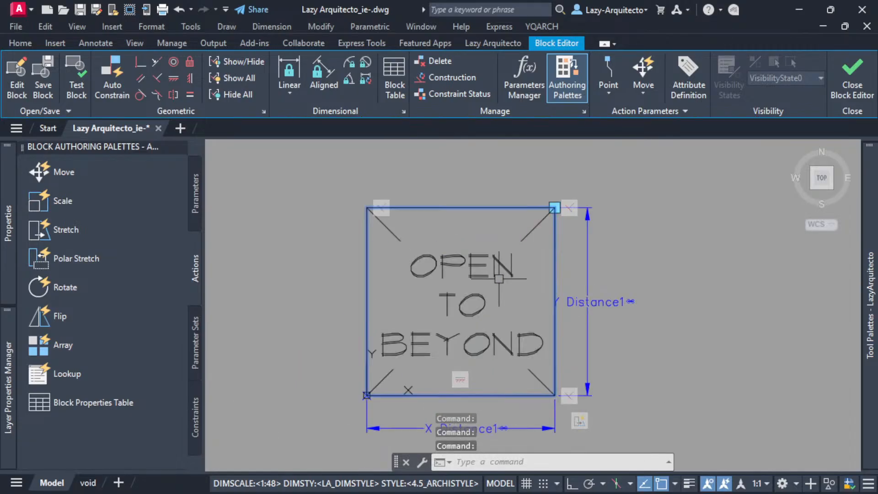
{"action": "left_click", "coordinate": [473, 255]}
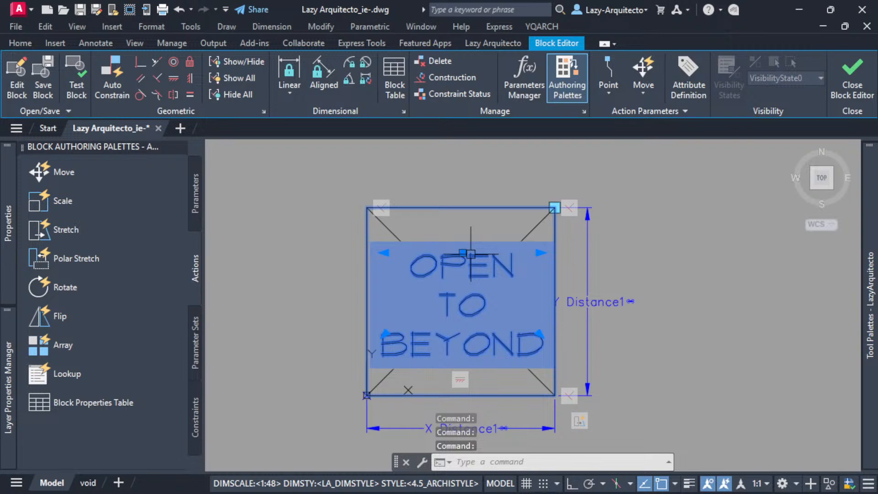
{"action": "left_click_drag", "start_coordinate": [471, 254], "coordinate": [468, 250]}
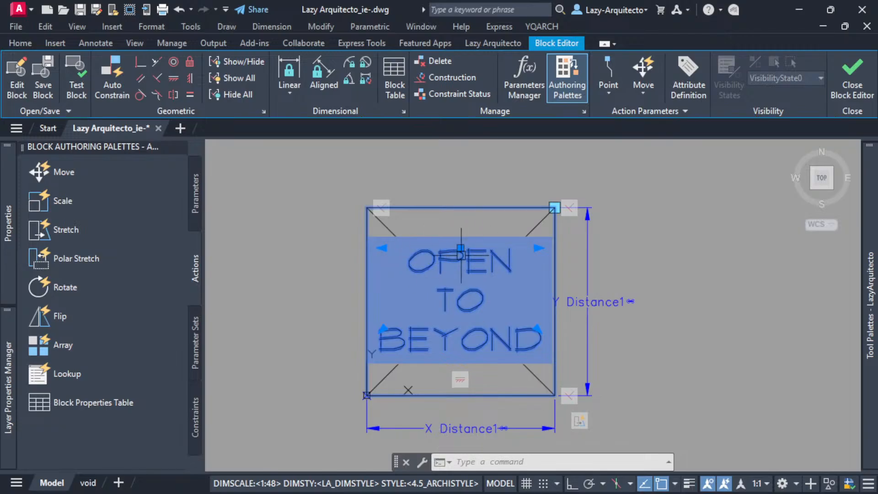
{"action": "key", "text": "Escape"}
{"action": "key", "text": "Escape"}
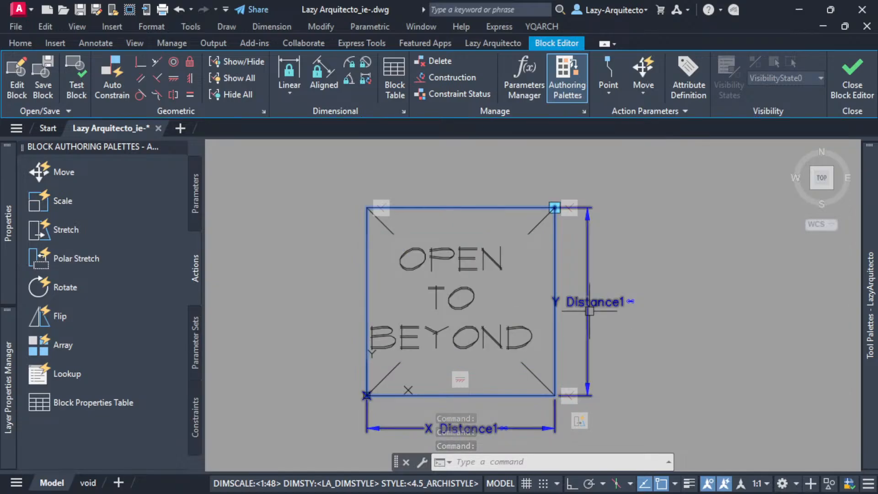
{"action": "left_click", "coordinate": [531, 232]}
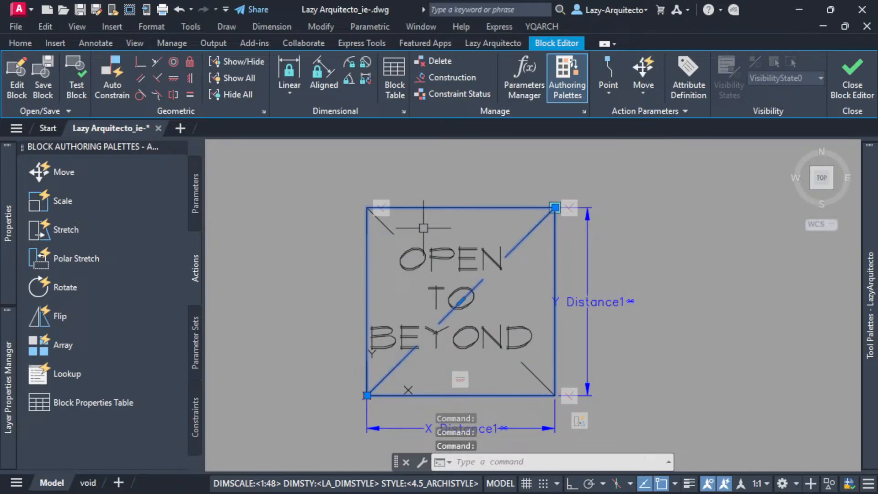
{"action": "left_click", "coordinate": [382, 222]}
{"action": "key", "text": "Escape"}
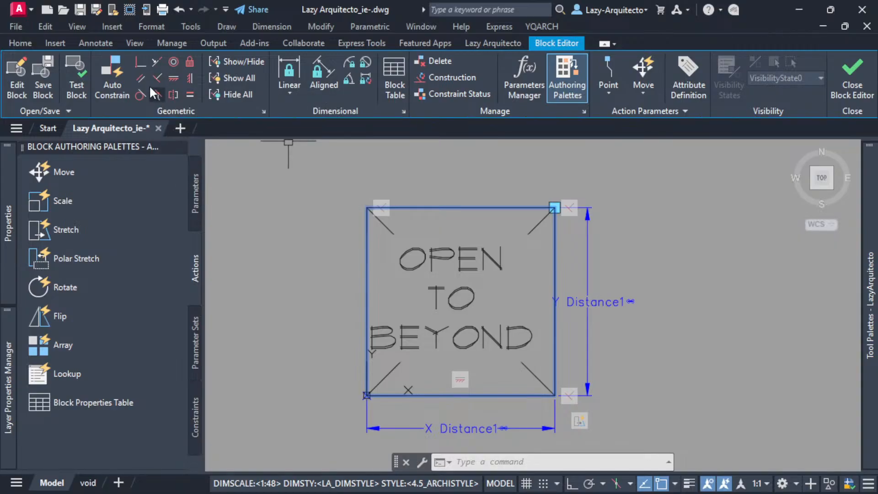
Apply coincident constraints with the Autoconstrain option to the rectangle and the diagonal running from its upper-left to lower-right corner.
{"action": "left_click", "coordinate": [140, 64]}
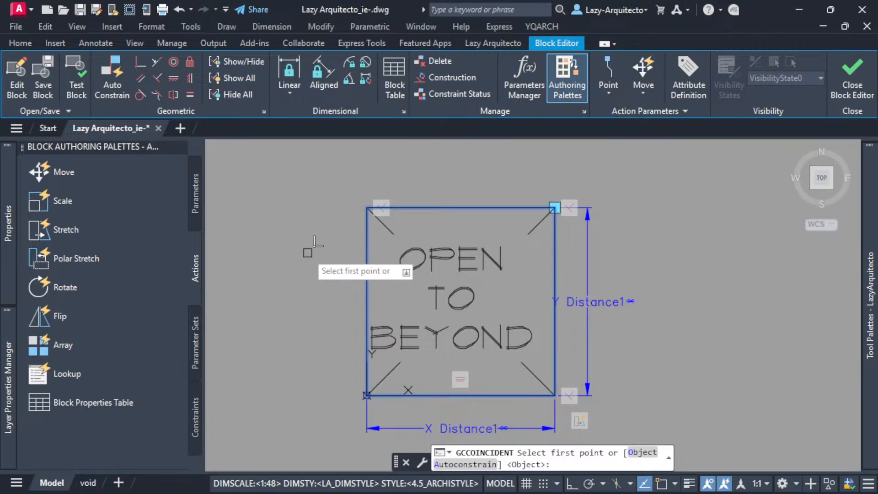
{"action": "left_click", "coordinate": [456, 465]}
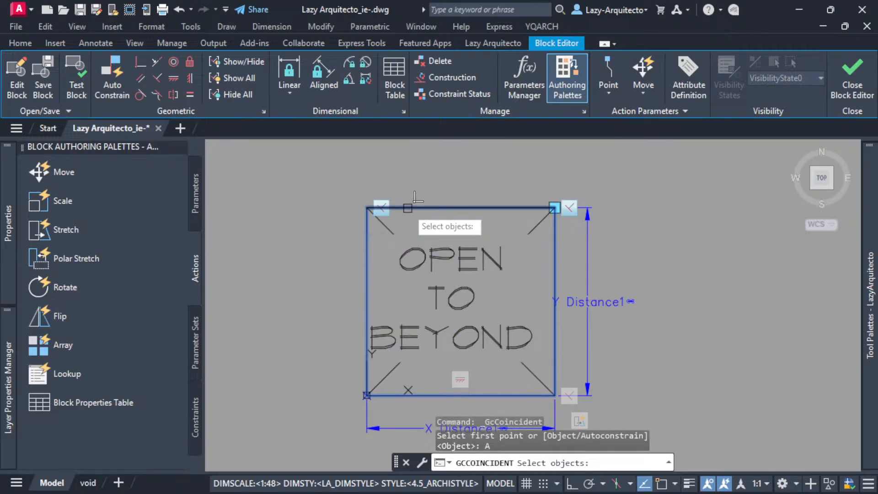
{"action": "left_click", "coordinate": [405, 208]}
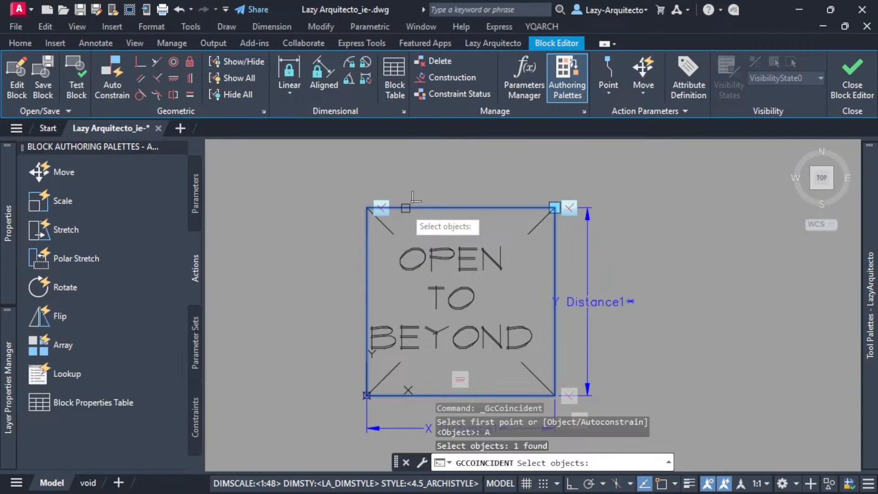
{"action": "left_click", "coordinate": [389, 225]}
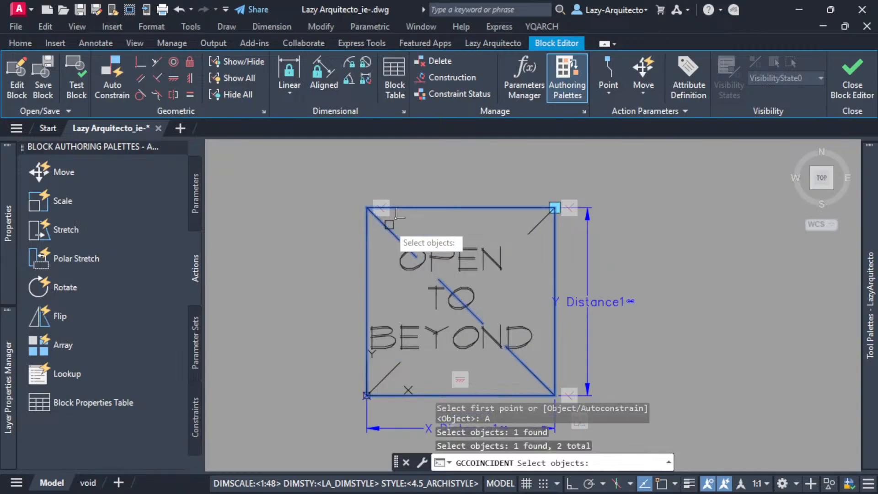
{"action": "key", "text": "Return"}
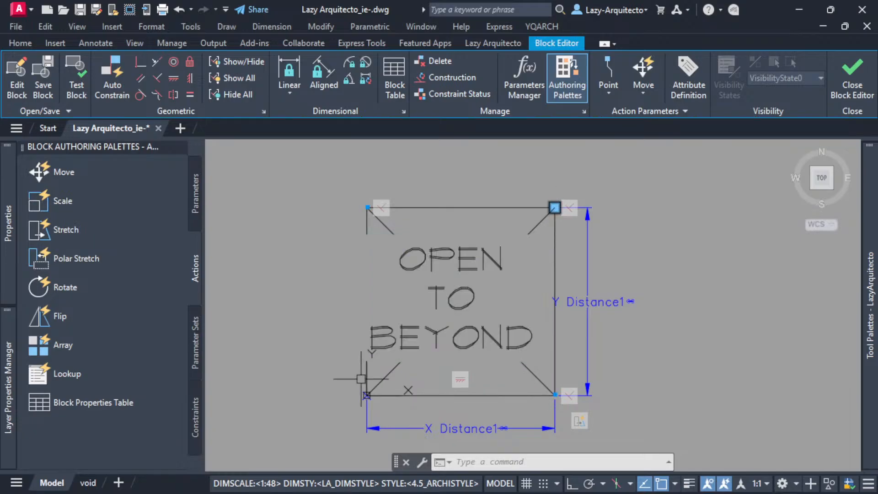
Save the block changes and close the Block Editor.
{"action": "left_click", "coordinate": [853, 73]}
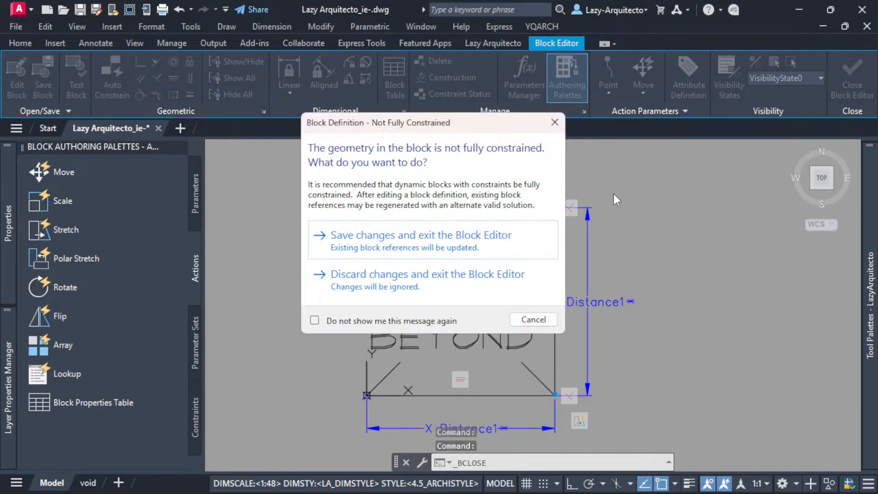
{"action": "left_click", "coordinate": [427, 249]}
Test the block in the drawing by stretching its upper-right corner to several widths and heights, checking how the diagonals and text follow.
{"action": "scroll", "coordinate": [393, 265], "scroll_direction": "up", "scroll_amount": 6}
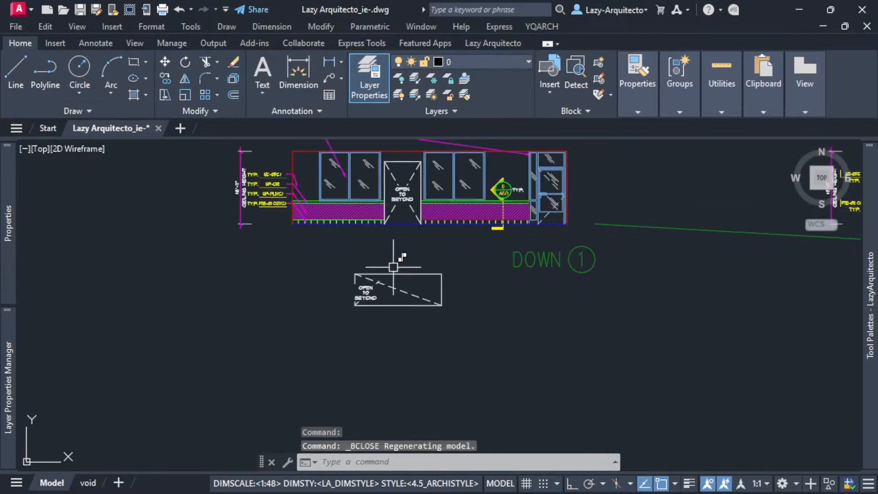
{"action": "left_click", "coordinate": [386, 280]}
{"action": "left_click", "coordinate": [484, 279]}
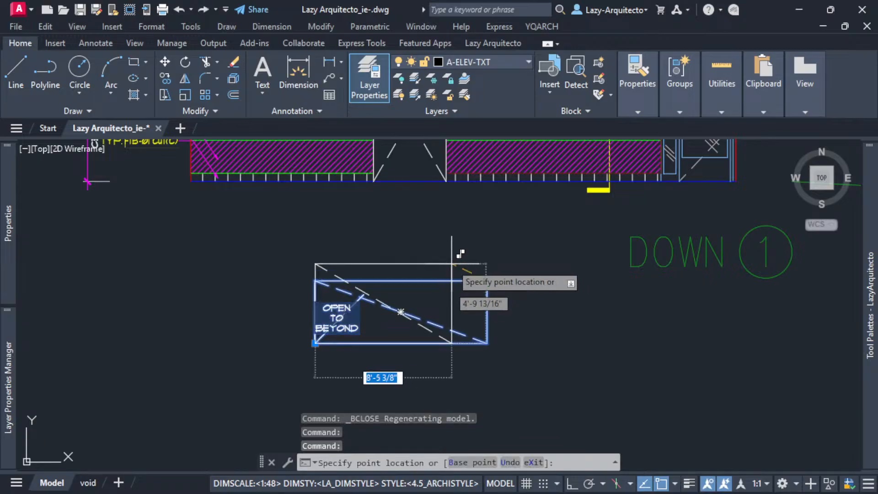
{"action": "left_click", "coordinate": [539, 224]}
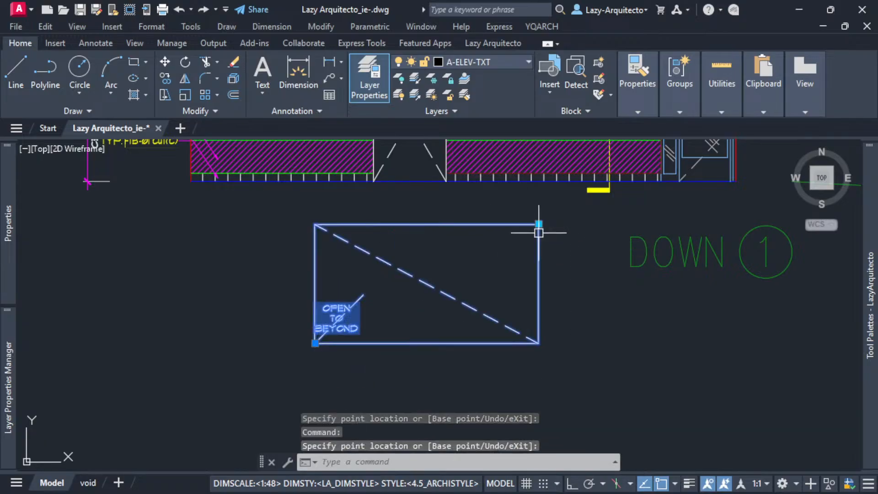
{"action": "left_click", "coordinate": [539, 224]}
{"action": "scroll", "coordinate": [418, 236], "scroll_direction": "up", "scroll_amount": 3}
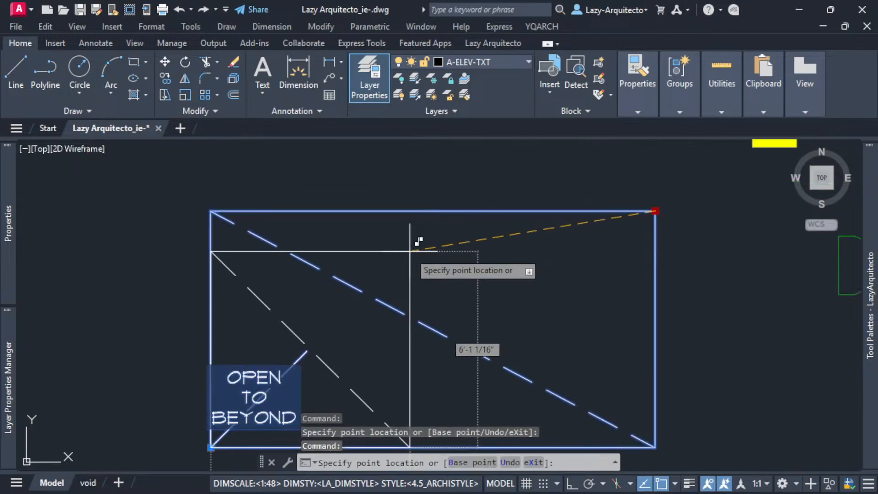
{"action": "left_click", "coordinate": [370, 338]}
{"action": "scroll", "coordinate": [379, 305], "scroll_direction": "down", "scroll_amount": 3}
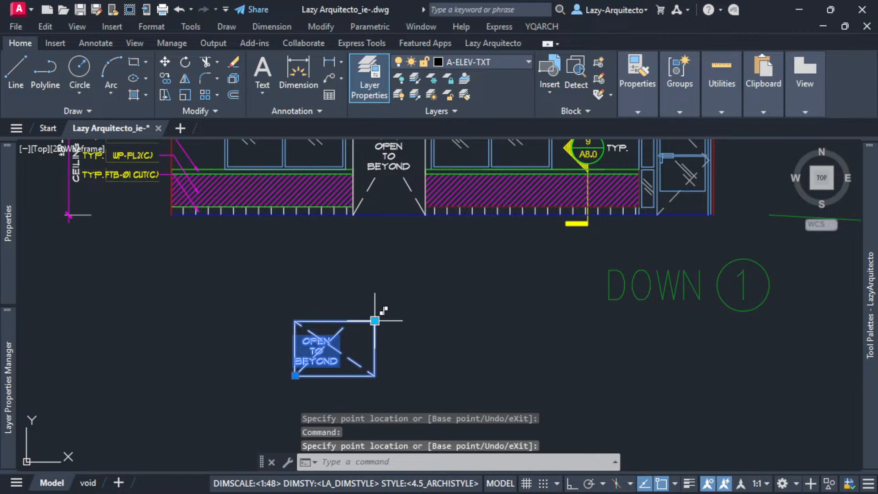
{"action": "scroll", "coordinate": [371, 242], "scroll_direction": "up", "scroll_amount": 3}
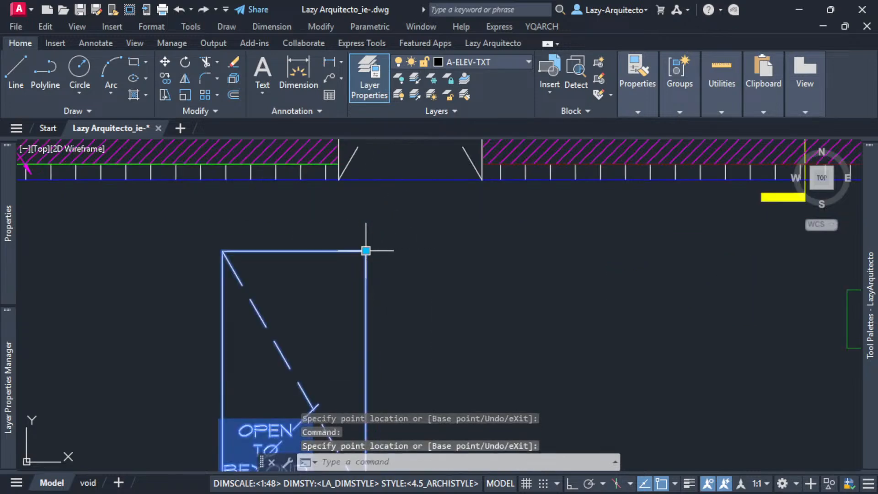
{"action": "scroll", "coordinate": [231, 252], "scroll_direction": "down", "scroll_amount": 3}
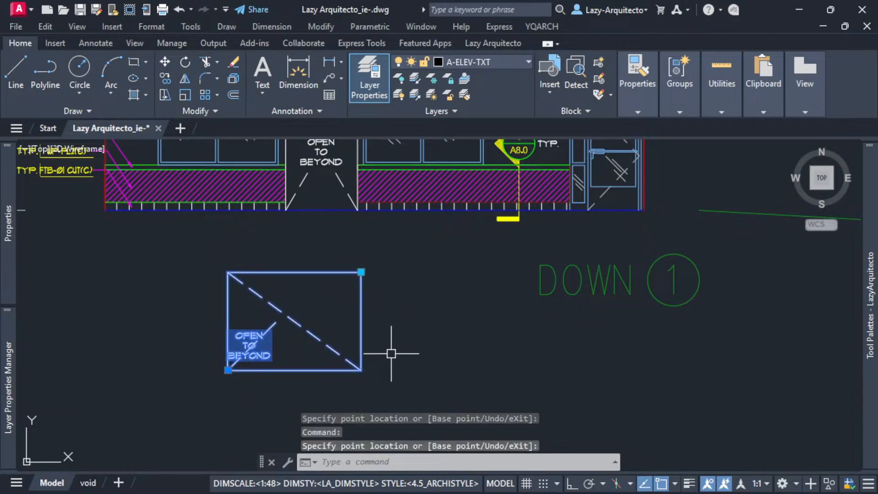
{"action": "scroll", "coordinate": [247, 366], "scroll_direction": "up", "scroll_amount": 3}
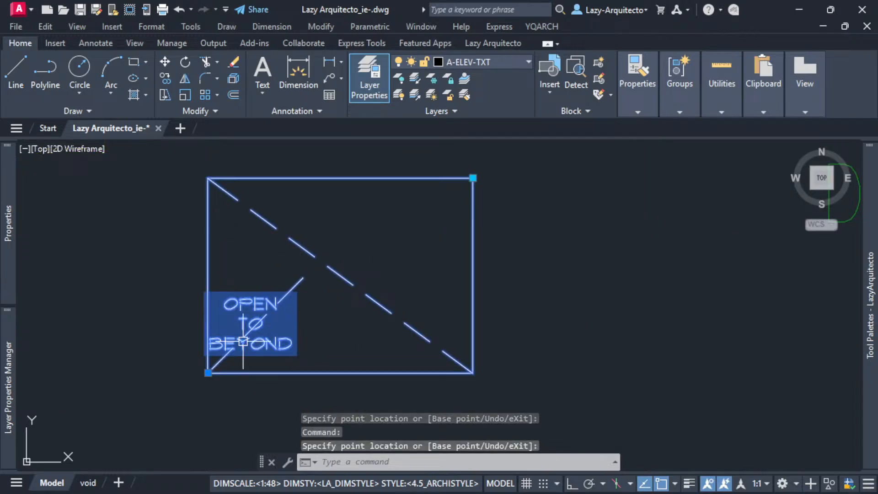
{"action": "scroll", "coordinate": [474, 251], "scroll_direction": "down", "scroll_amount": 3}
Open the selected OPEN TO BEYOND block in the Block Editor.
{"action": "right_click", "coordinate": [473, 254]}
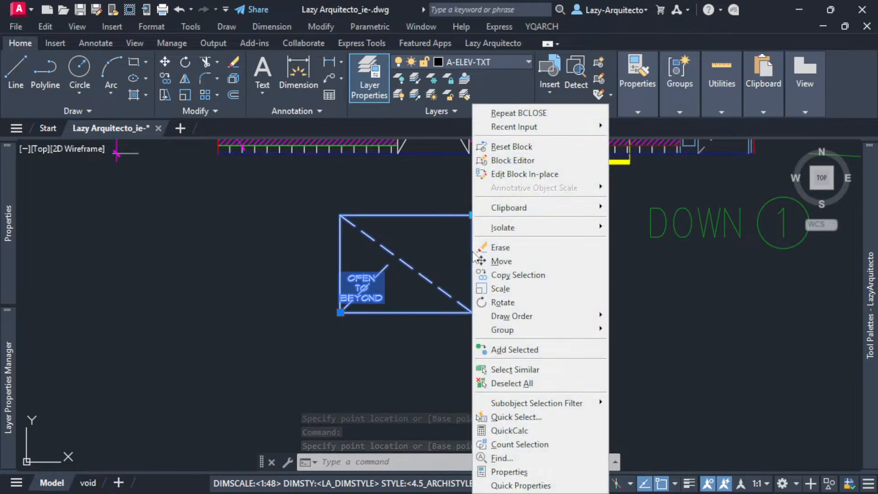
{"action": "left_click", "coordinate": [503, 160]}
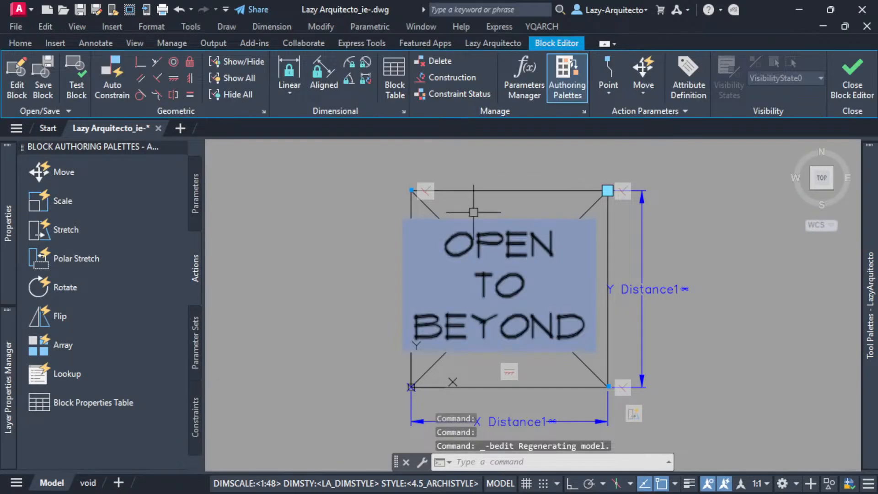
{"action": "left_click", "coordinate": [142, 67]}
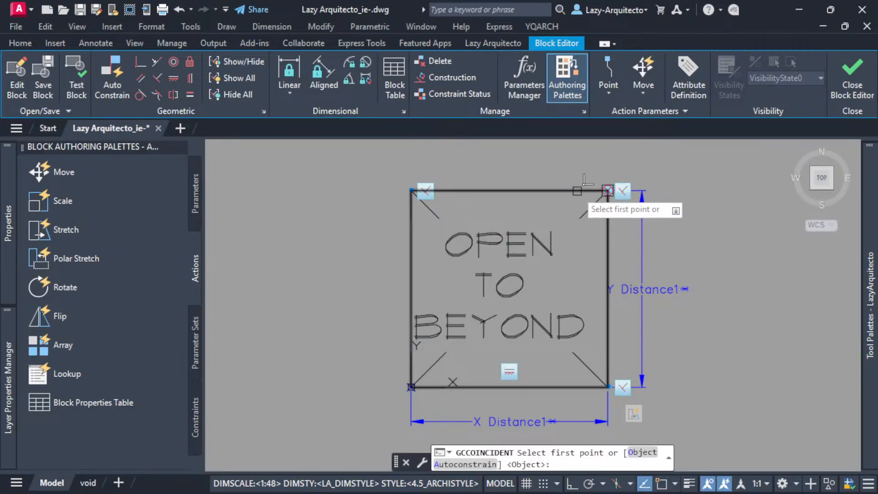
{"action": "left_click", "coordinate": [607, 191]}
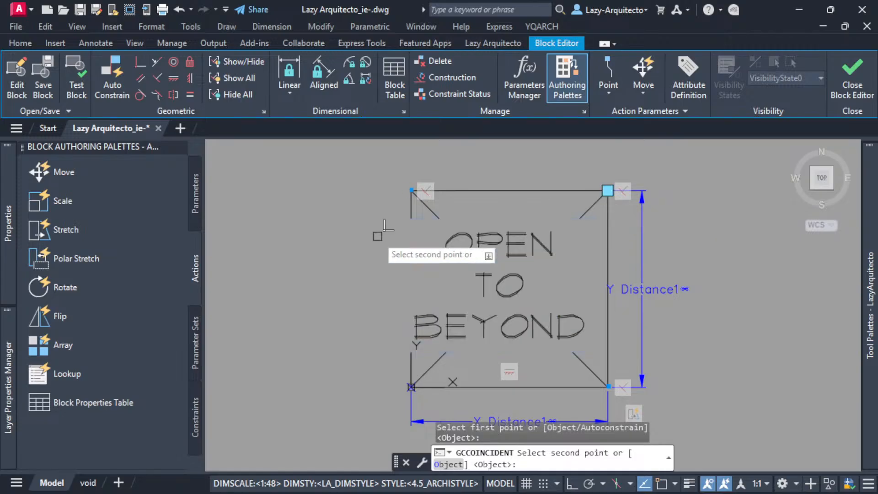
{"action": "key", "text": "Escape"}
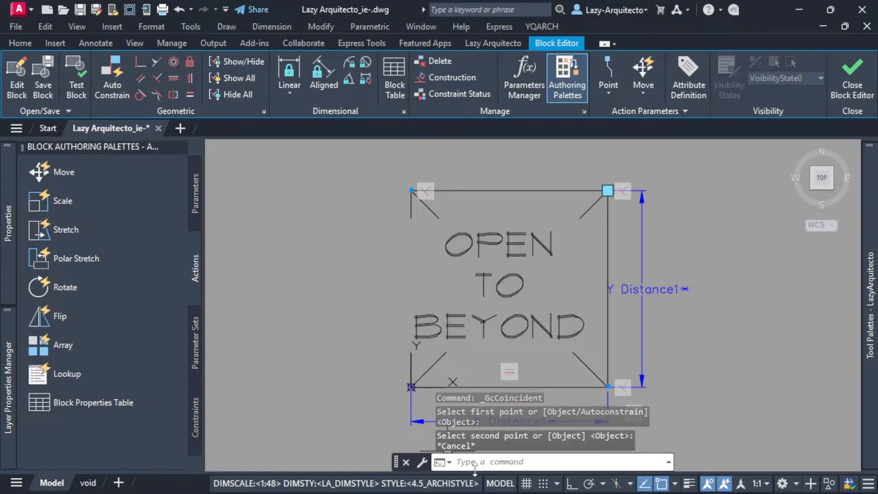
Apply Autoconstrain coincident constraints to the rectangle and its lower-left to upper-right diagonal, and close the Block Editor with changes saved.
{"action": "left_click", "coordinate": [141, 68]}
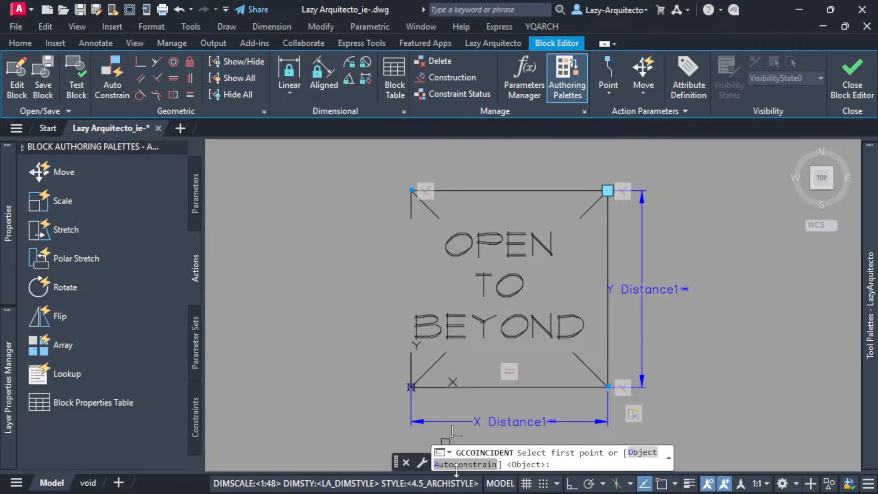
{"action": "left_click", "coordinate": [465, 464]}
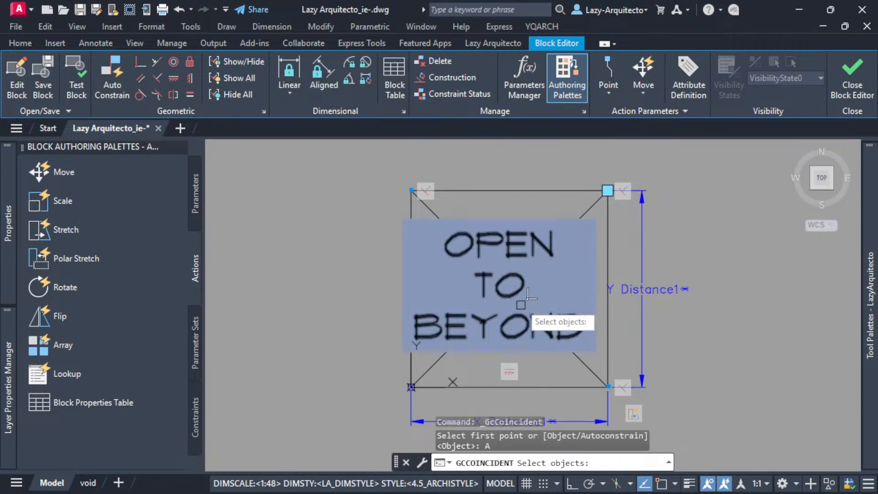
{"action": "left_click", "coordinate": [586, 189]}
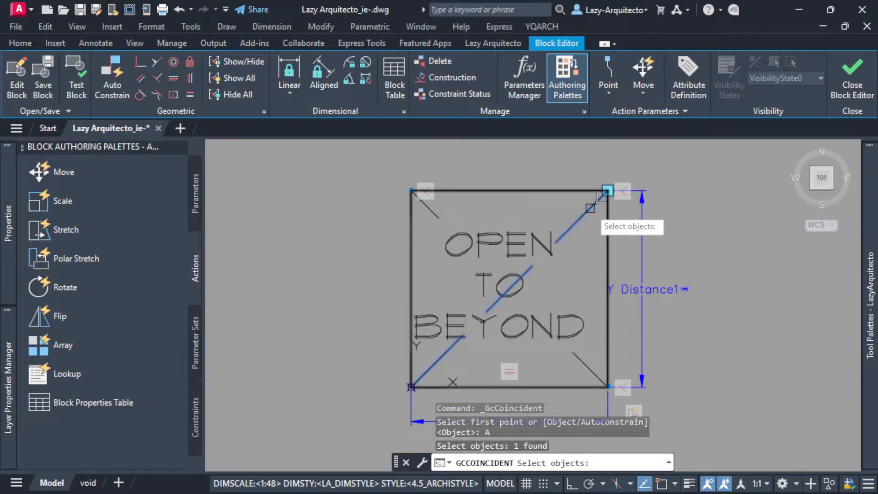
{"action": "left_click", "coordinate": [590, 208]}
{"action": "key", "text": "Return"}
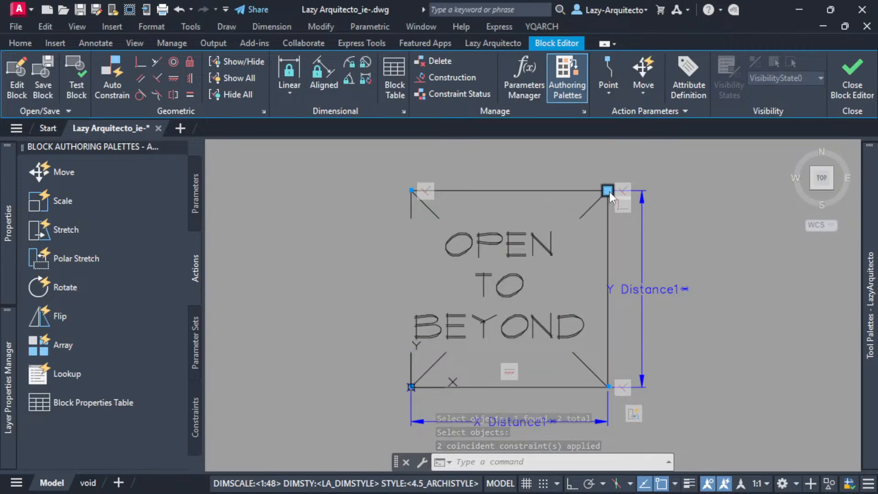
{"action": "left_click", "coordinate": [852, 75]}
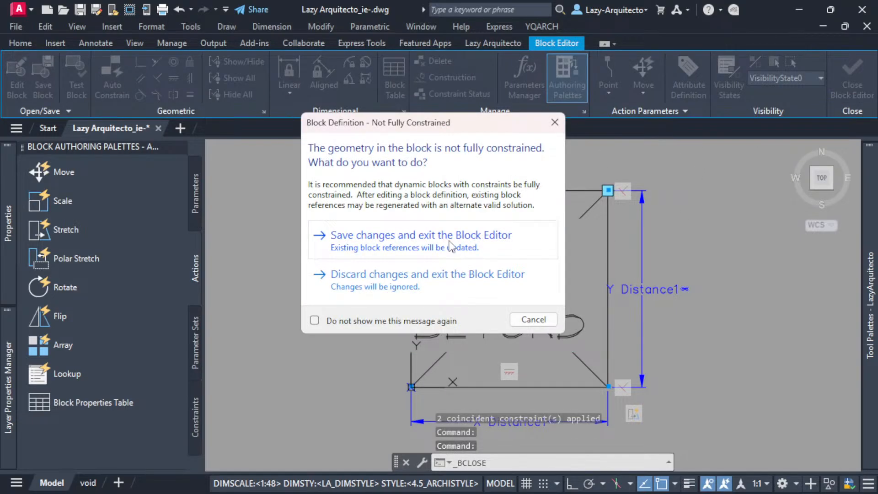
{"action": "left_click", "coordinate": [450, 236]}
Stretch the block from its upper-right corner to tall, wide and narrow proportions to test that both diagonals follow the corners.
{"action": "left_click", "coordinate": [465, 249]}
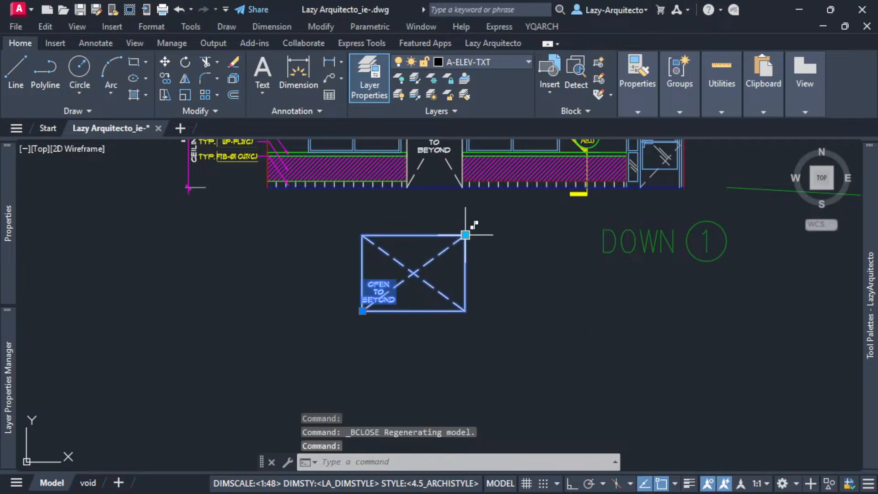
{"action": "left_click", "coordinate": [465, 235]}
{"action": "scroll", "coordinate": [403, 224], "scroll_direction": "up", "scroll_amount": 3}
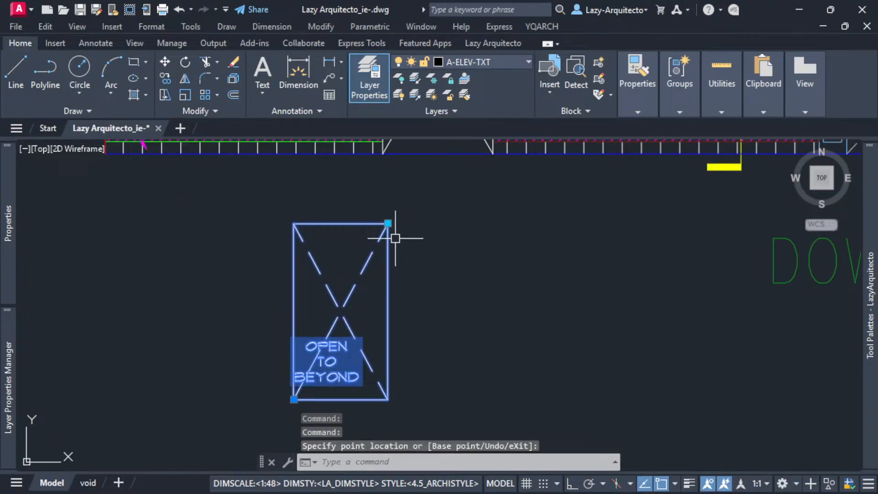
{"action": "left_click", "coordinate": [417, 304]}
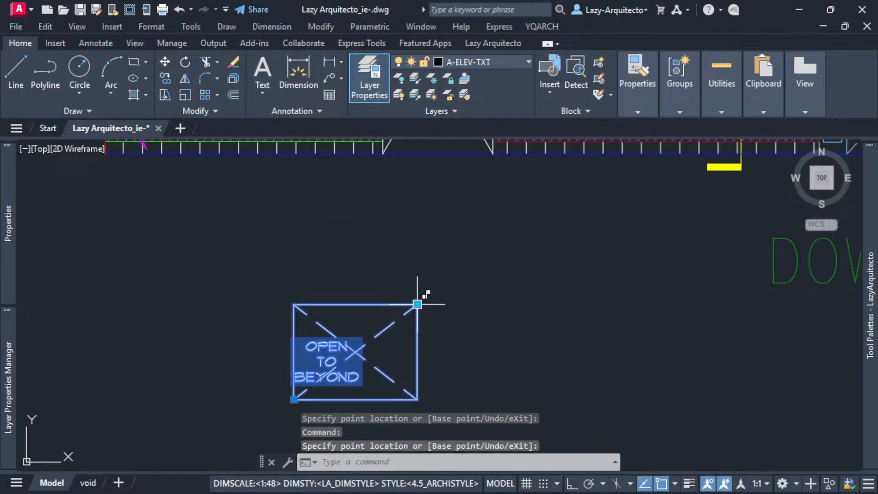
{"action": "left_click", "coordinate": [607, 304]}
{"action": "left_click", "coordinate": [607, 304]}
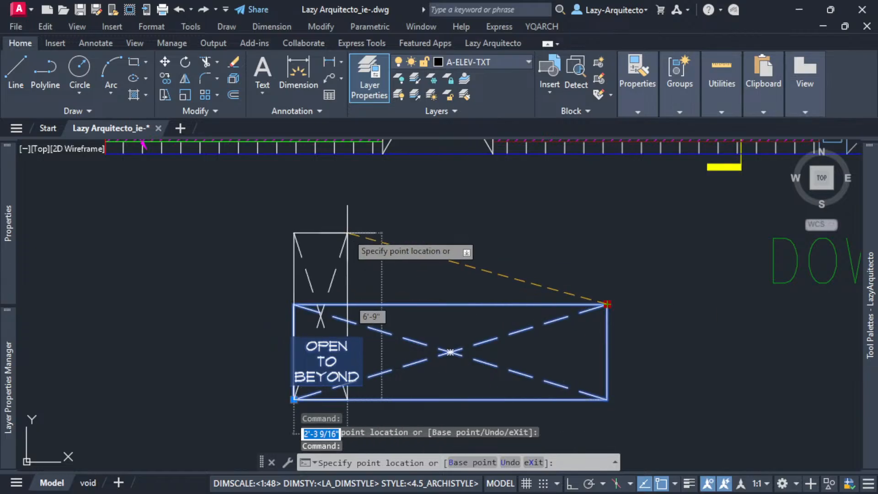
{"action": "left_click", "coordinate": [346, 224]}
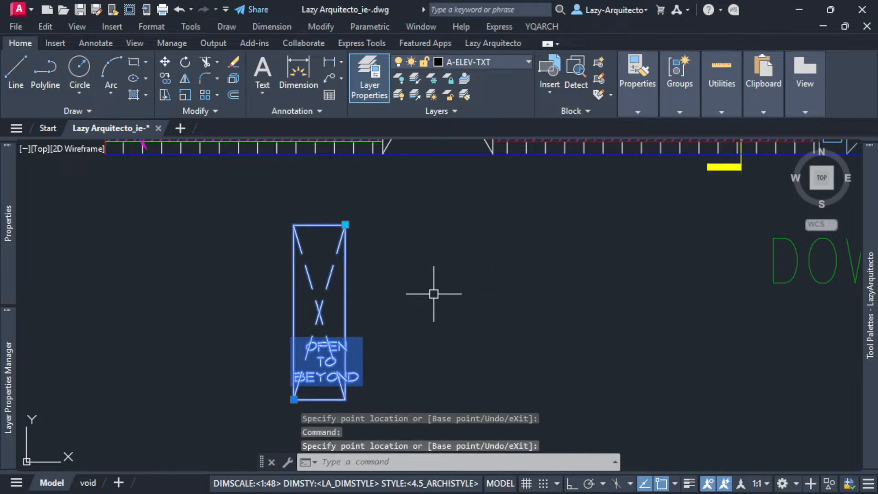
{"action": "left_click", "coordinate": [346, 225]}
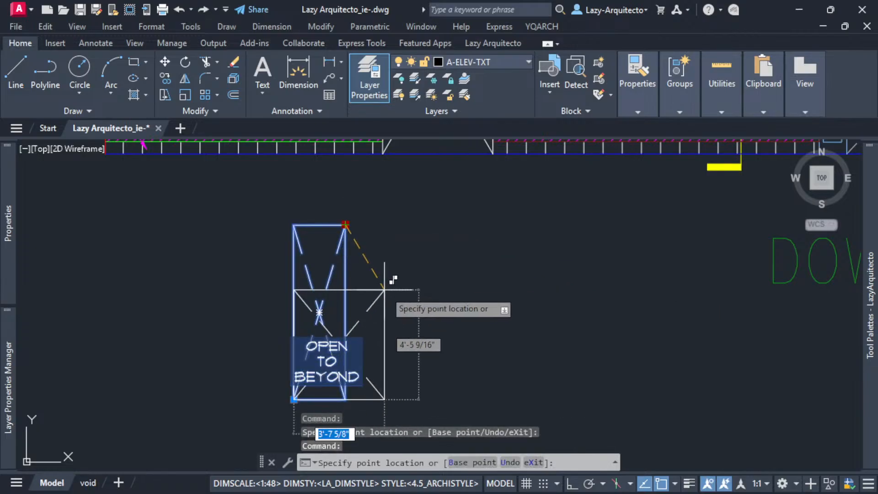
{"action": "left_click", "coordinate": [392, 300]}
Check the text position at further block sizes, ending with the block stretched to about 4' wide and 8' tall.
{"action": "scroll", "coordinate": [321, 382], "scroll_direction": "up", "scroll_amount": 3}
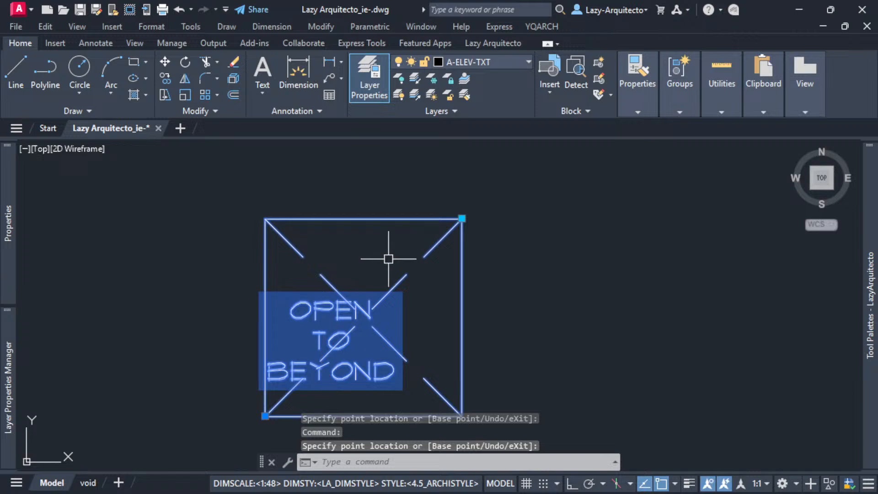
{"action": "left_click", "coordinate": [461, 219]}
{"action": "left_click", "coordinate": [384, 162]}
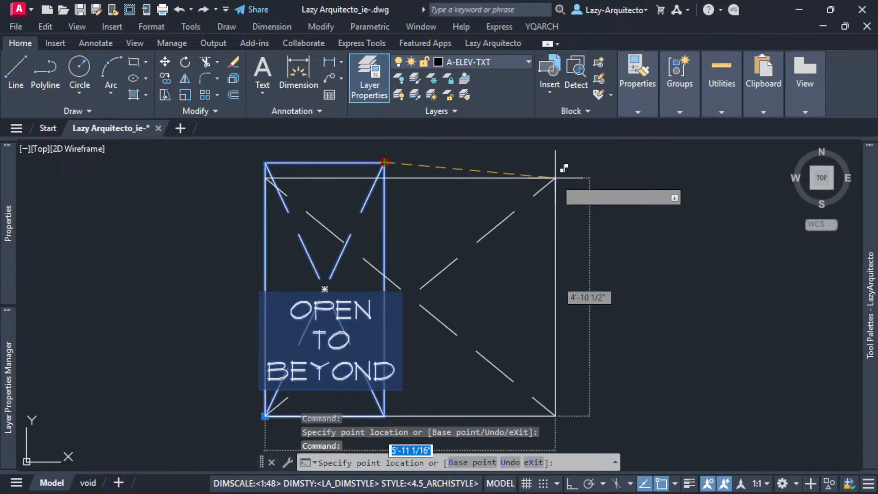
{"action": "left_click", "coordinate": [587, 186]}
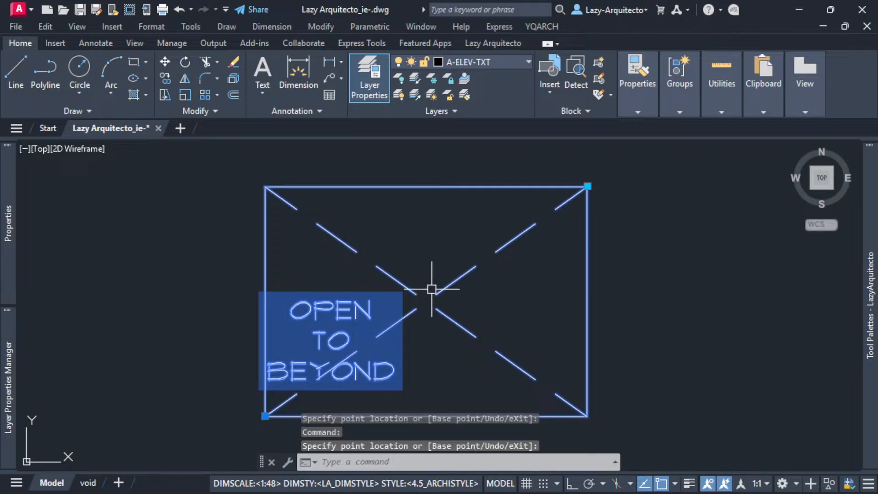
{"action": "scroll", "coordinate": [394, 321], "scroll_direction": "down", "scroll_amount": 3}
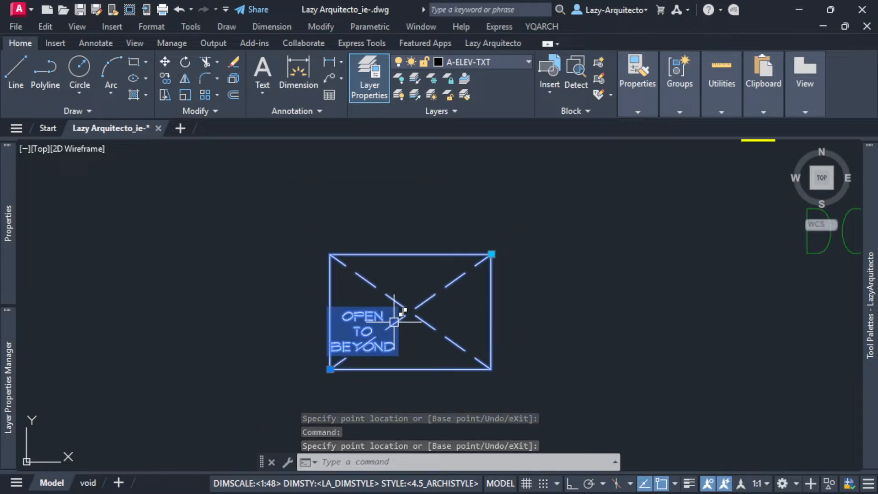
{"action": "scroll", "coordinate": [372, 320], "scroll_direction": "up", "scroll_amount": 3}
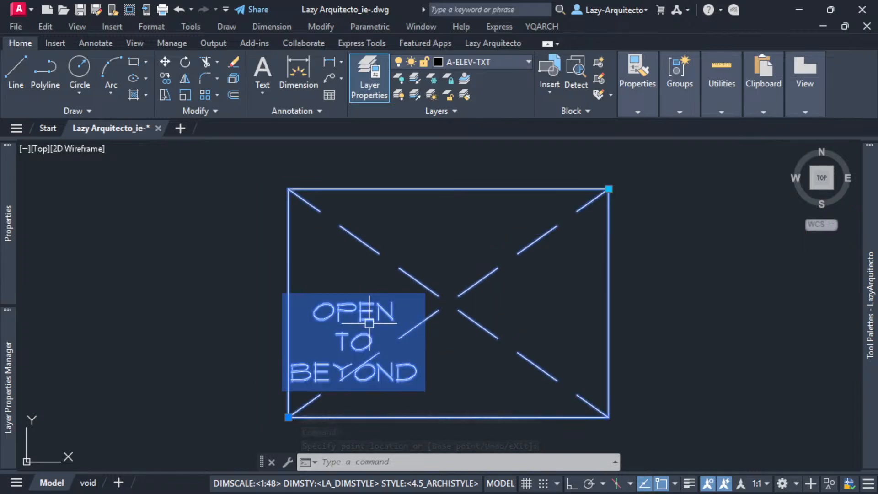
{"action": "scroll", "coordinate": [361, 332], "scroll_direction": "down", "scroll_amount": 3}
{"action": "left_click", "coordinate": [481, 261]}
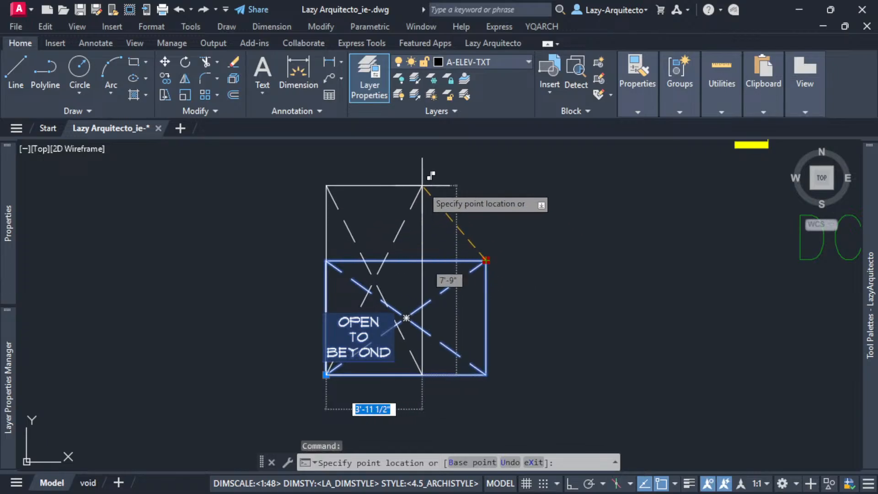
{"action": "left_click", "coordinate": [421, 180]}
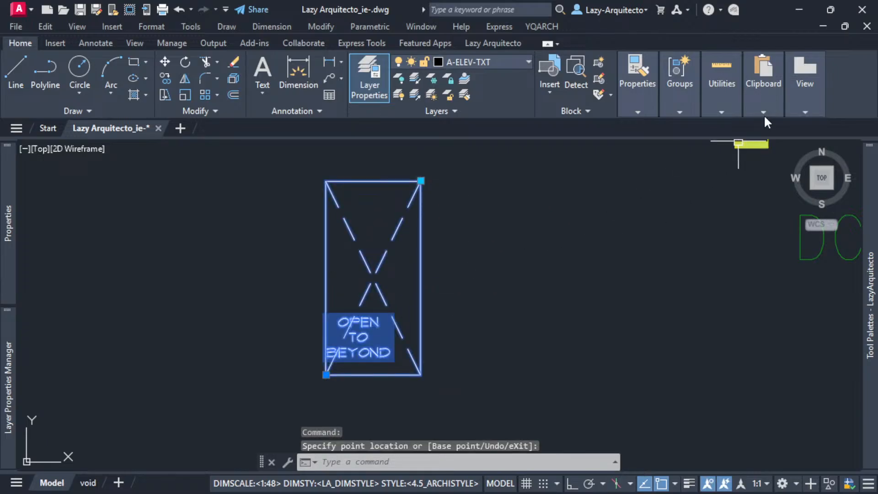
Open the selected OPEN TO BEYOND block in the Block Editor again.
{"action": "mouse_move", "coordinate": [792, 81]}
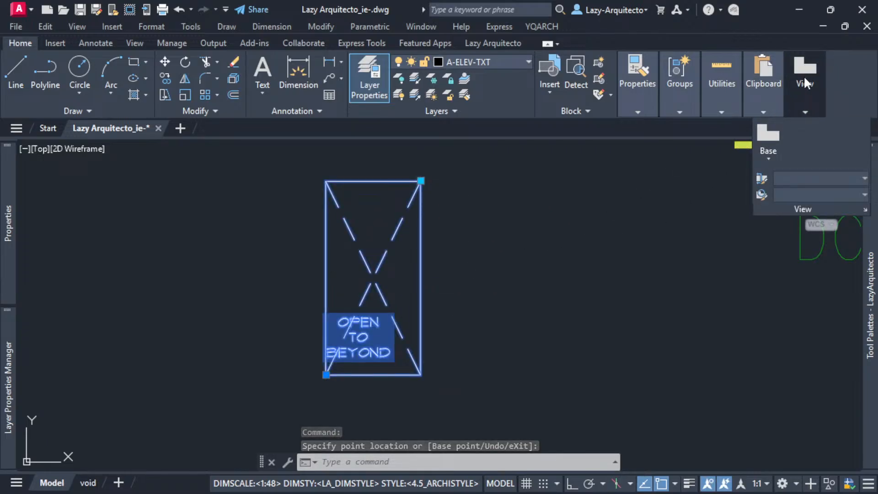
{"action": "right_click", "coordinate": [423, 195]}
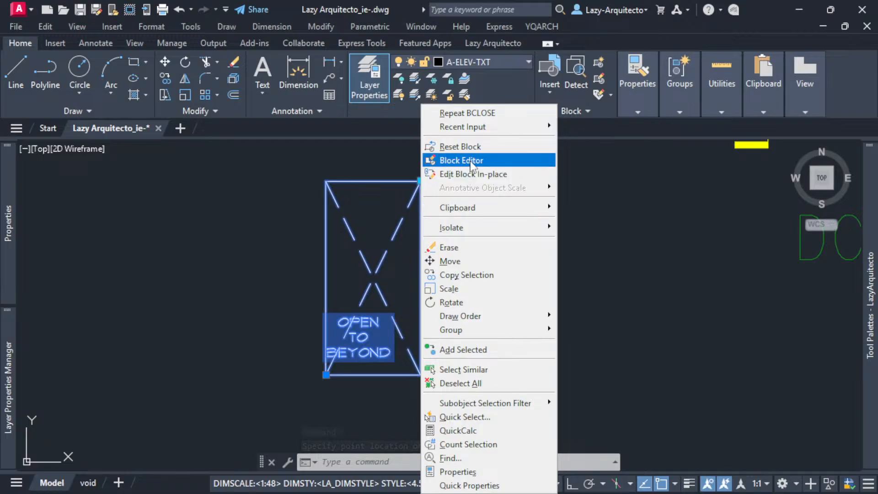
{"action": "left_click", "coordinate": [450, 160]}
{"action": "middle_click_drag", "start_coordinate": [572, 274], "coordinate": [536, 286]}
Set the justification of the OPEN TO BEYOND text to Middle center.
{"action": "left_click", "coordinate": [481, 256]}
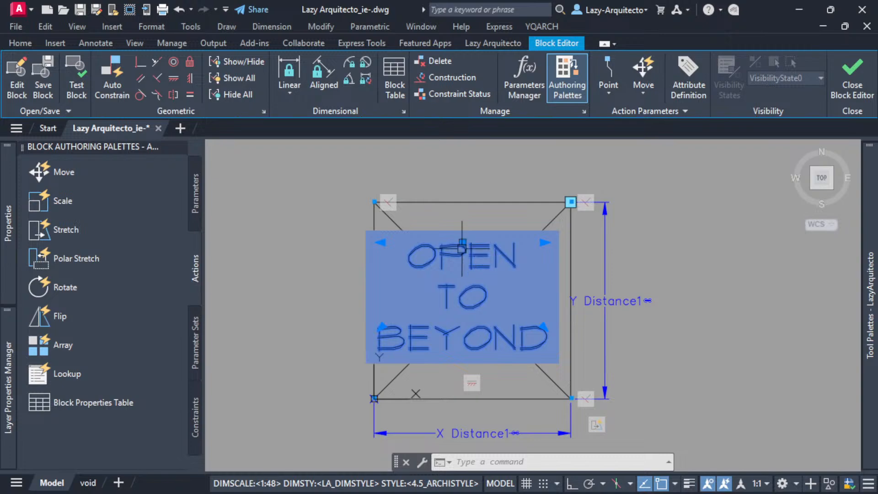
{"action": "mouse_move", "coordinate": [6, 211]}
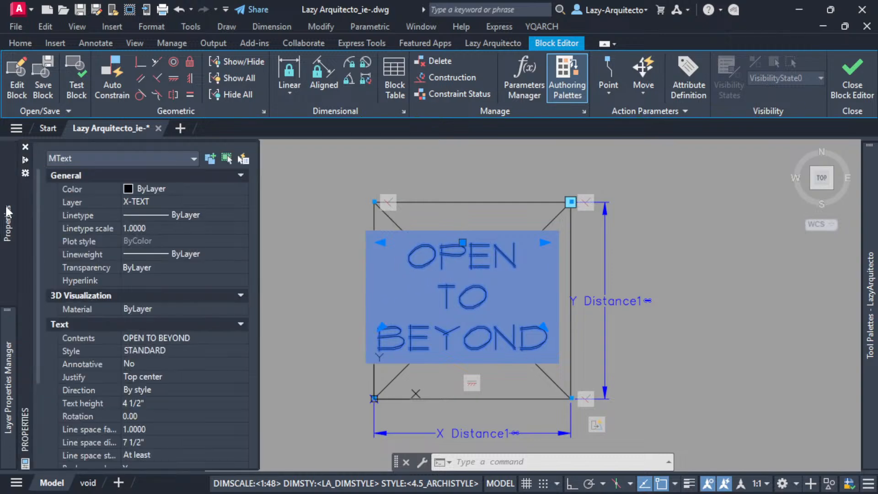
{"action": "scroll", "coordinate": [156, 370], "scroll_direction": "down", "scroll_amount": 3}
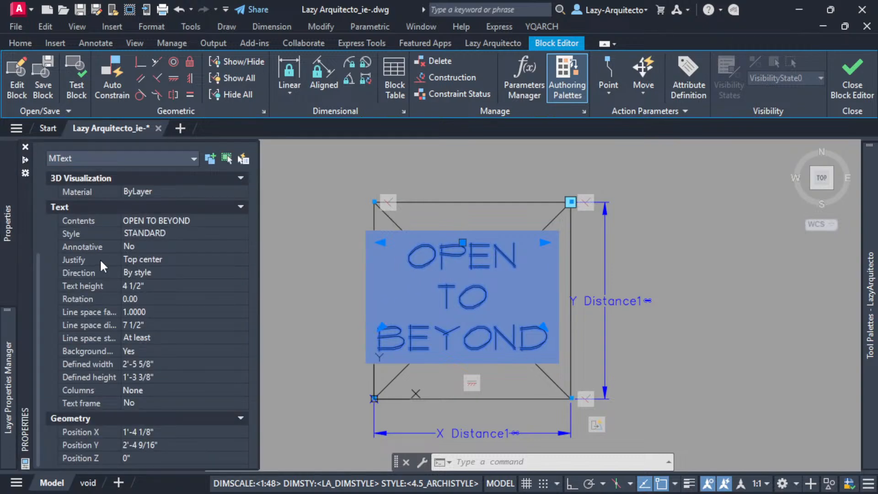
{"action": "left_click", "coordinate": [143, 259]}
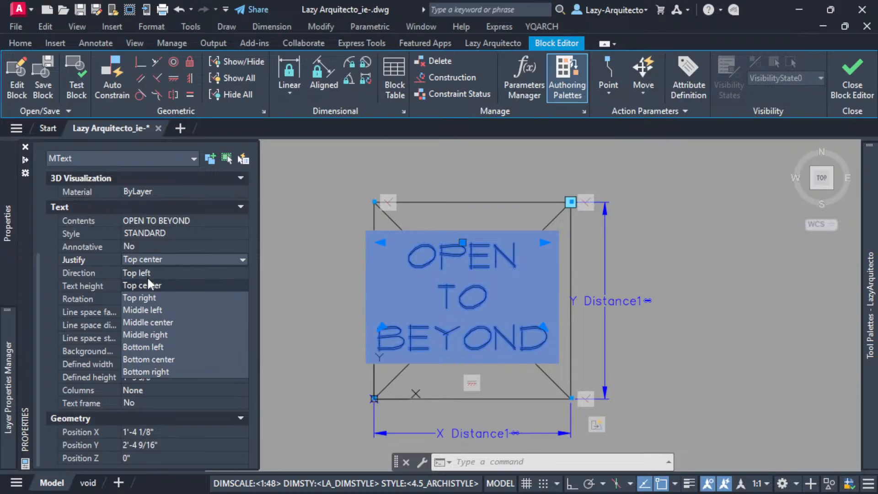
{"action": "left_click", "coordinate": [152, 322]}
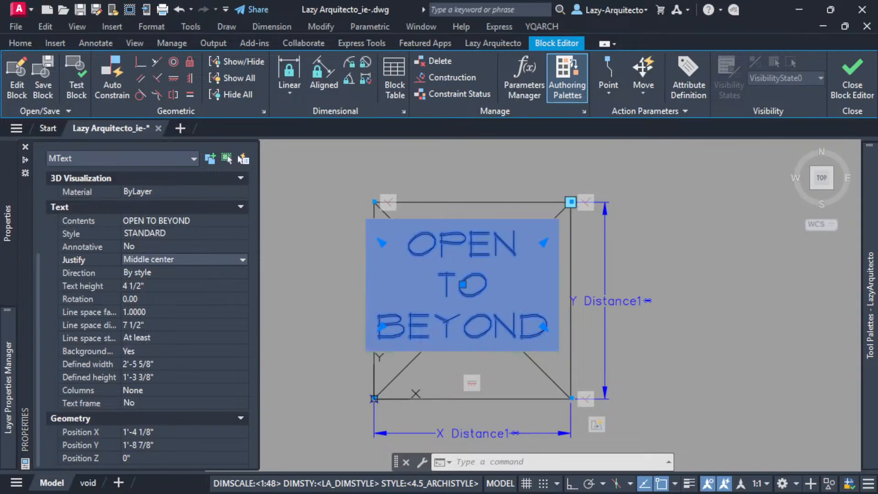
Move the text by its middle point onto the crossing of the two diagonals at the rectangle's center.
{"action": "left_click", "coordinate": [463, 284]}
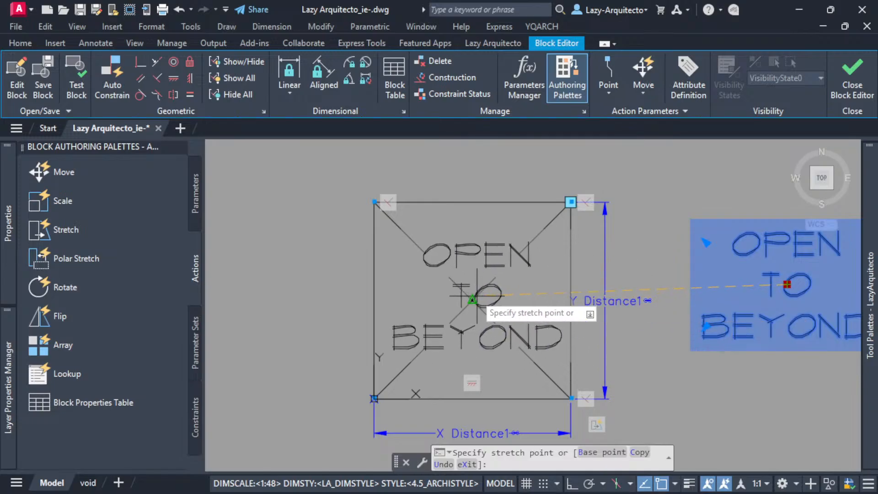
{"action": "left_click", "coordinate": [475, 296]}
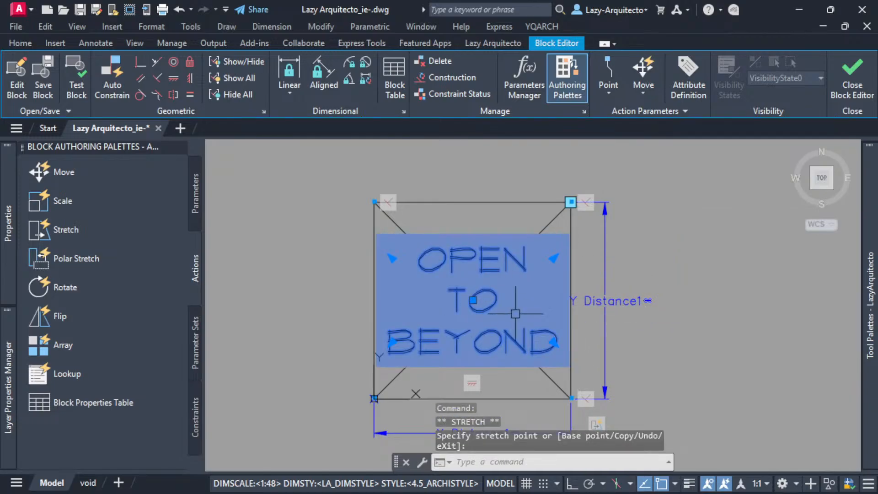
{"action": "key", "text": "Escape"}
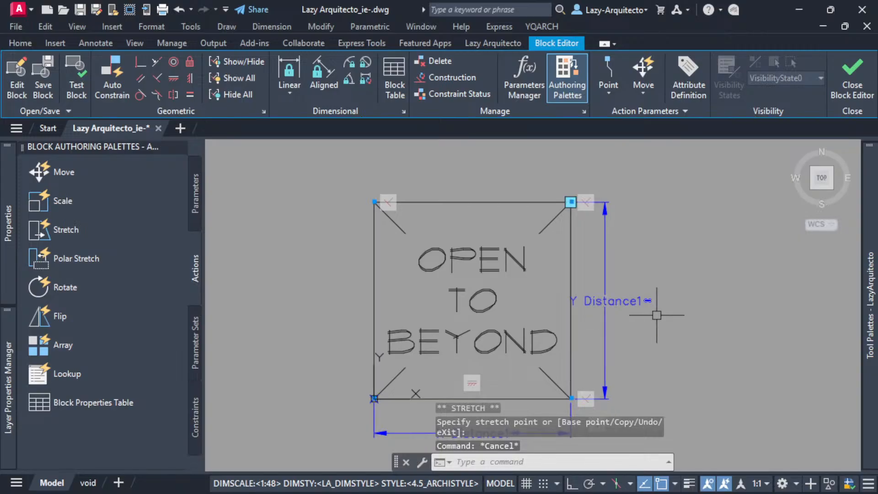
Start a Stretch action on the XY parameter and associate it with the rectangle's upper-right corner point.
{"action": "mouse_move", "coordinate": [662, 314]}
{"action": "middle_mouse_down"}
{"action": "mouse_move", "coordinate": [637, 343]}
{"action": "mouse_move", "coordinate": [585, 333]}
{"action": "mouse_move", "coordinate": [615, 313]}
{"action": "middle_mouse_up"}
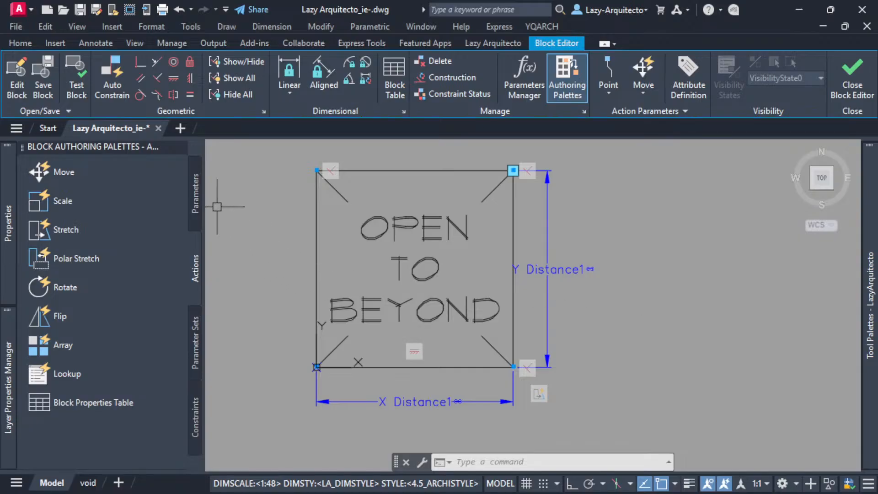
{"action": "left_click", "coordinate": [191, 194]}
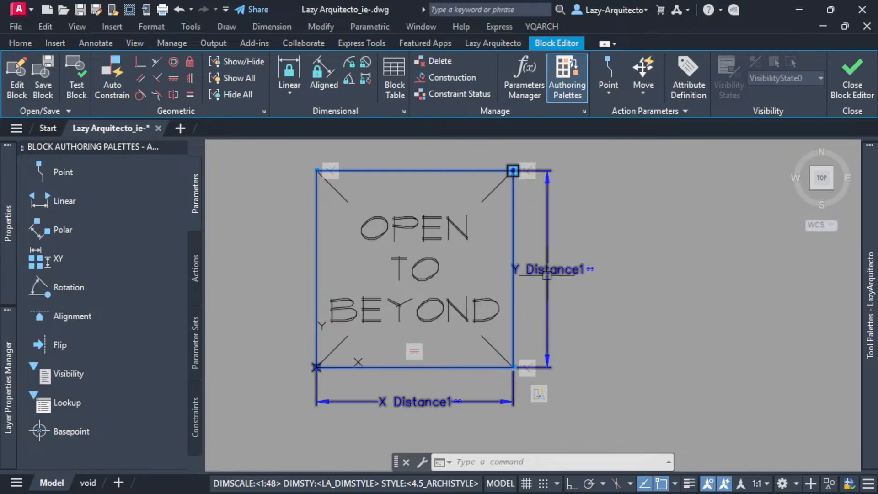
{"action": "left_click", "coordinate": [195, 267]}
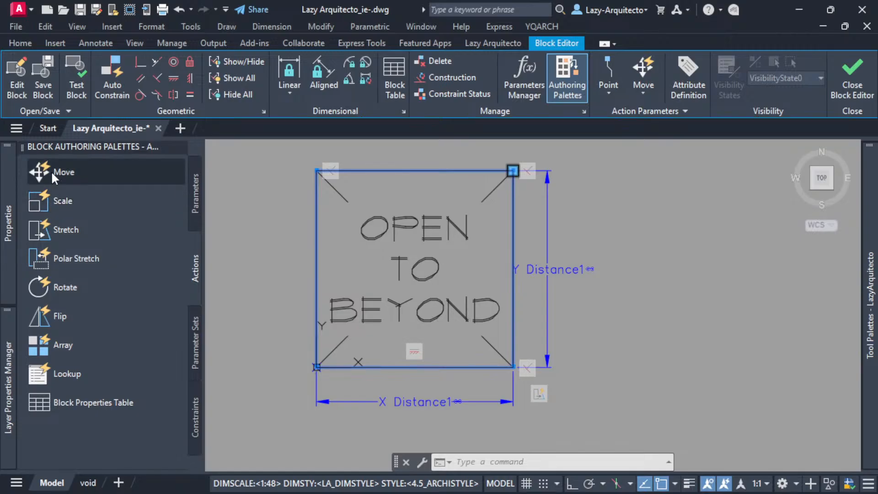
{"action": "left_click", "coordinate": [44, 230]}
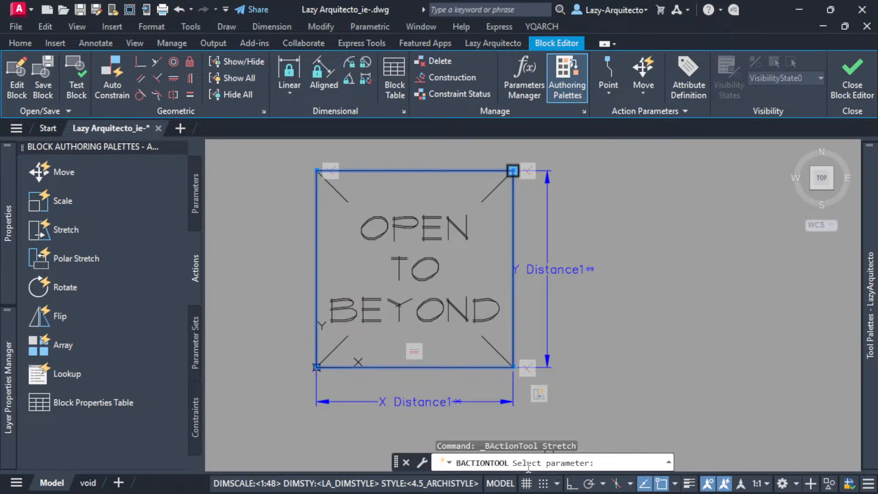
{"action": "left_click", "coordinate": [550, 273]}
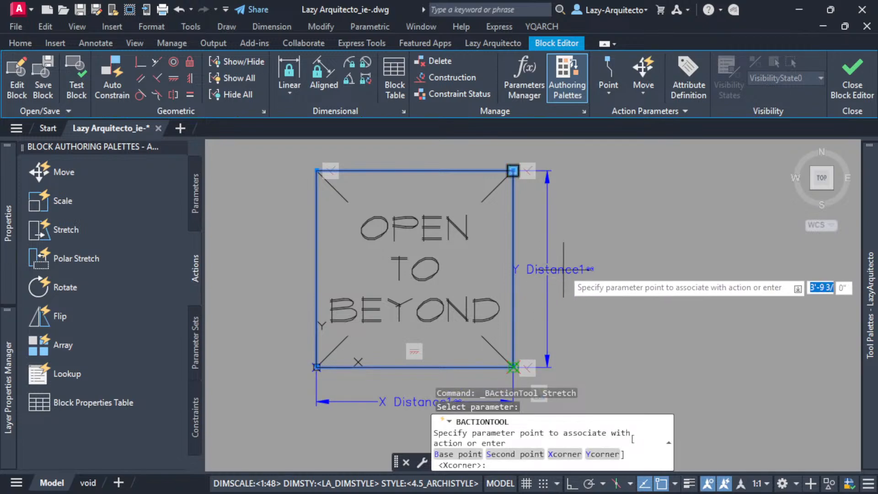
{"action": "scroll", "coordinate": [524, 154], "scroll_direction": "up", "scroll_amount": 3}
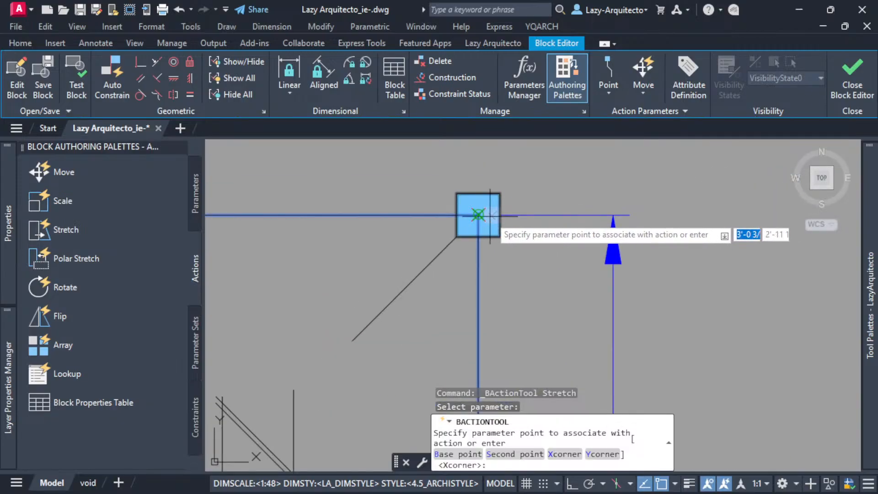
{"action": "scroll", "coordinate": [480, 215], "scroll_direction": "down", "scroll_amount": 3}
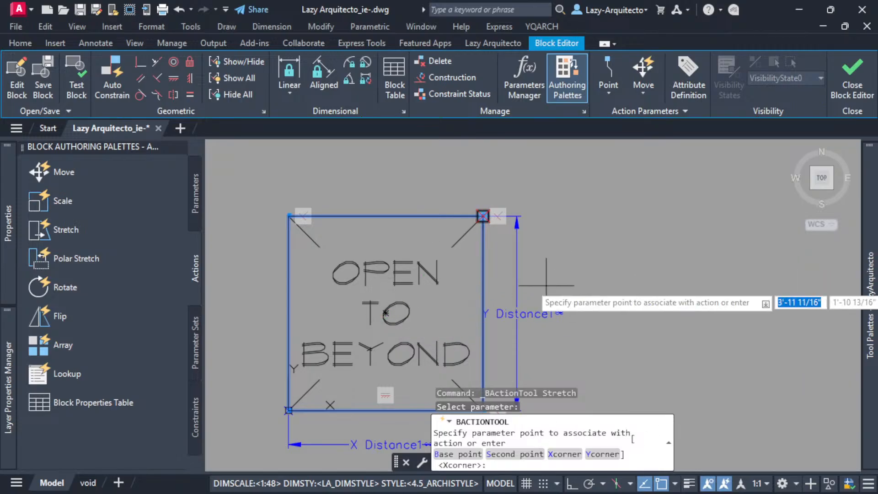
{"action": "left_click", "coordinate": [483, 215]}
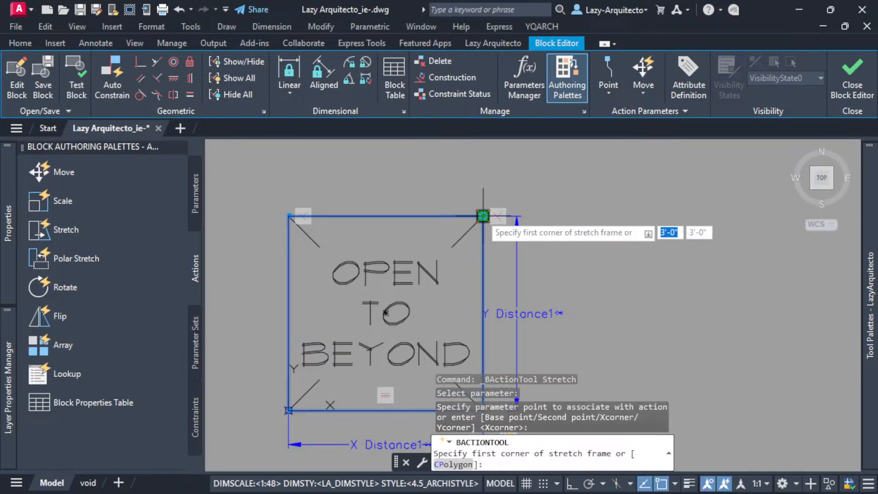
Define the stretch frame just inside the rectangle, from near its lower-right corner to near its upper-left corner.
{"action": "scroll", "coordinate": [614, 256], "scroll_direction": "down", "scroll_amount": 3}
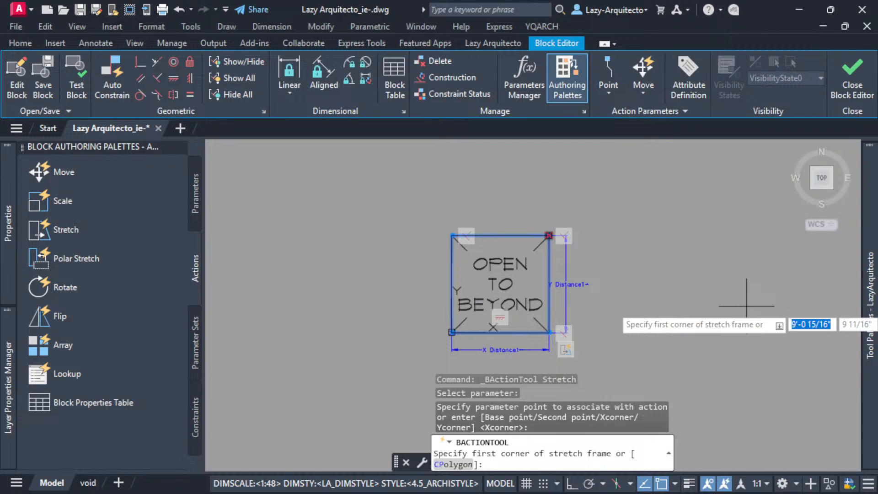
{"action": "scroll", "coordinate": [533, 311], "scroll_direction": "up", "scroll_amount": 3}
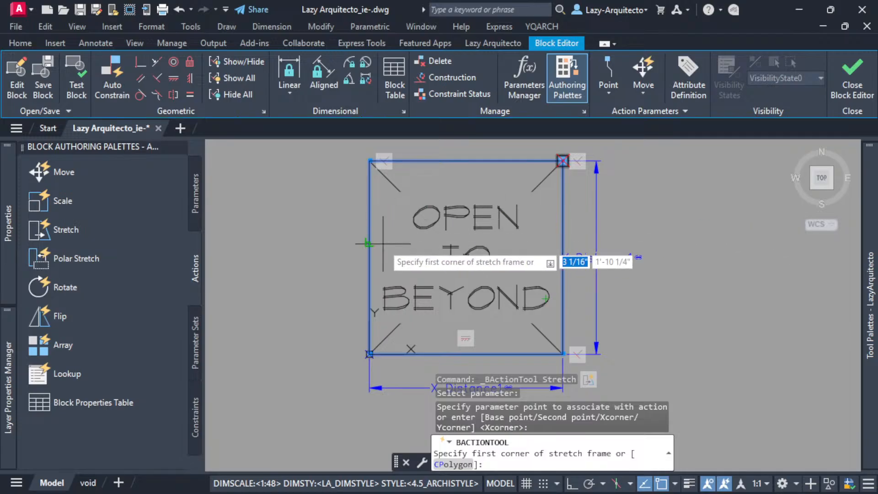
{"action": "scroll", "coordinate": [562, 353], "scroll_direction": "up", "scroll_amount": 5}
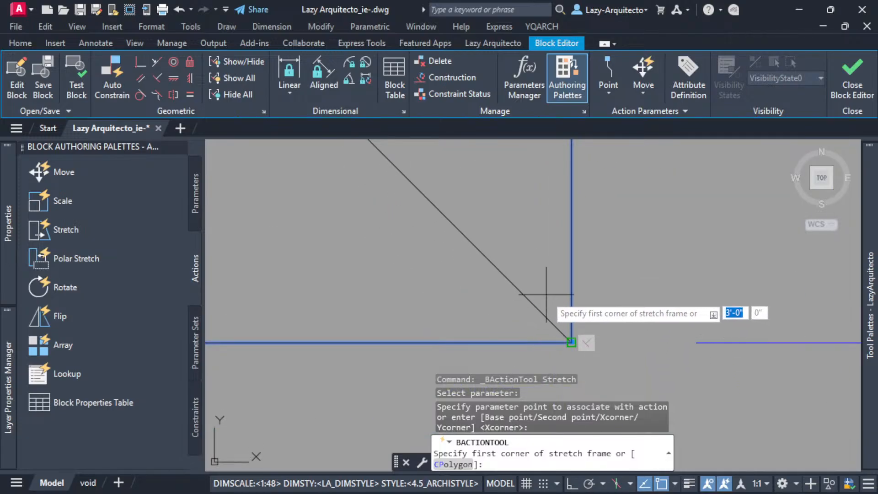
{"action": "scroll", "coordinate": [551, 295], "scroll_direction": "up", "scroll_amount": 5}
{"action": "left_click", "coordinate": [530, 265]}
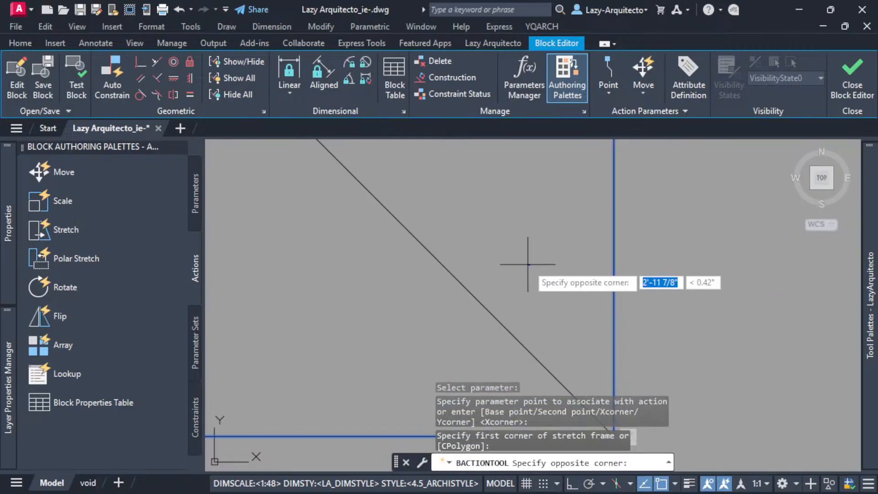
{"action": "scroll", "coordinate": [400, 339], "scroll_direction": "down", "scroll_amount": 5}
{"action": "scroll", "coordinate": [399, 335], "scroll_direction": "down", "scroll_amount": 6}
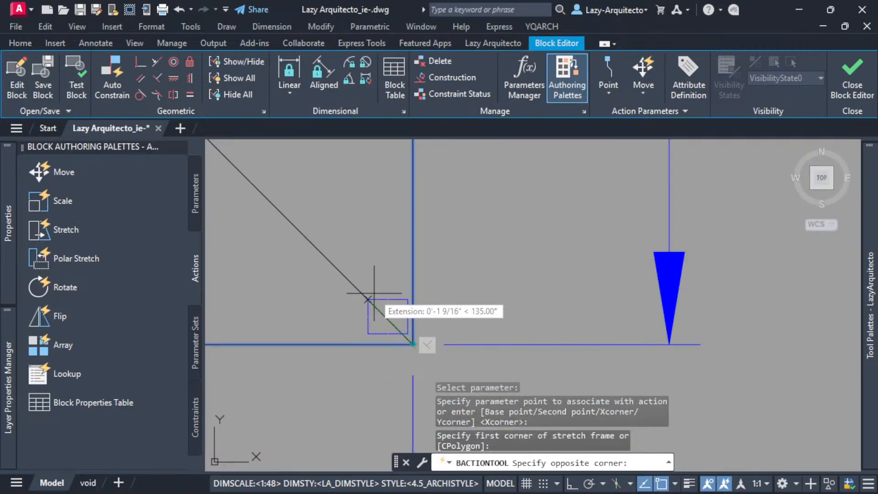
{"action": "scroll", "coordinate": [289, 225], "scroll_direction": "up", "scroll_amount": 8}
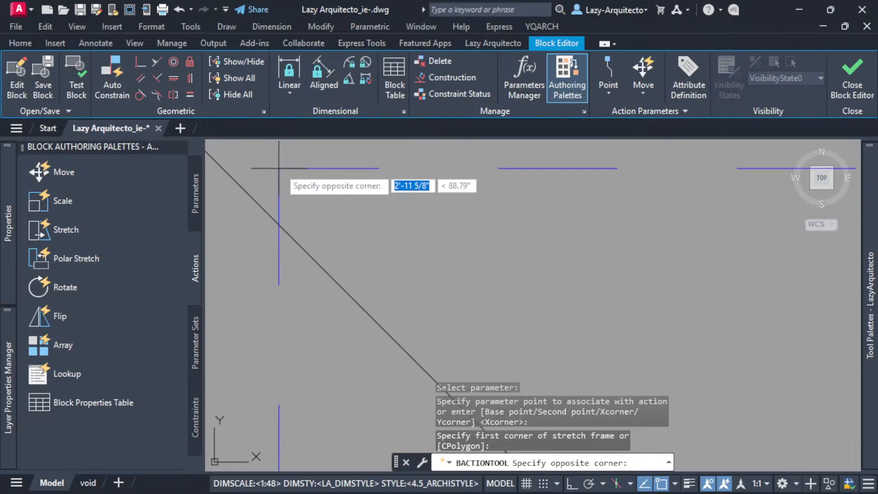
{"action": "scroll", "coordinate": [290, 166], "scroll_direction": "down", "scroll_amount": 3}
{"action": "left_click", "coordinate": [295, 166]}
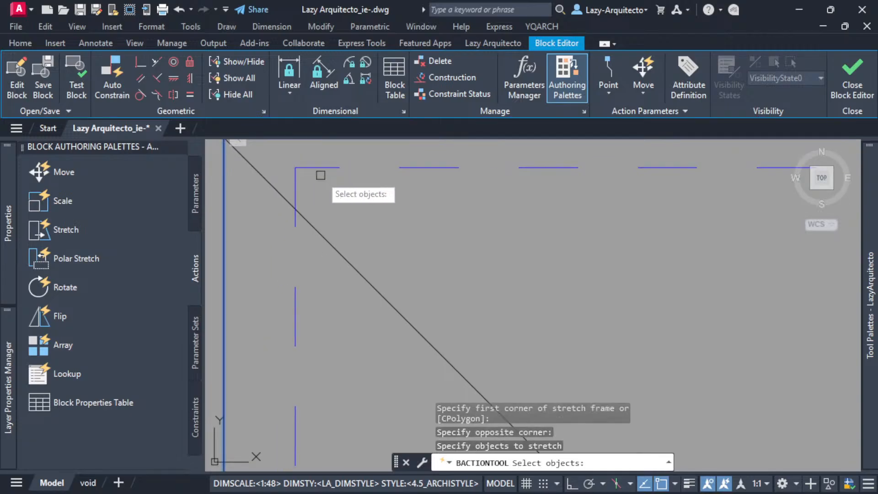
Choose only the OPEN TO BEYOND text as the object to stretch, and close the Block Editor with changes saved.
{"action": "scroll", "coordinate": [353, 202], "scroll_direction": "down", "scroll_amount": 4}
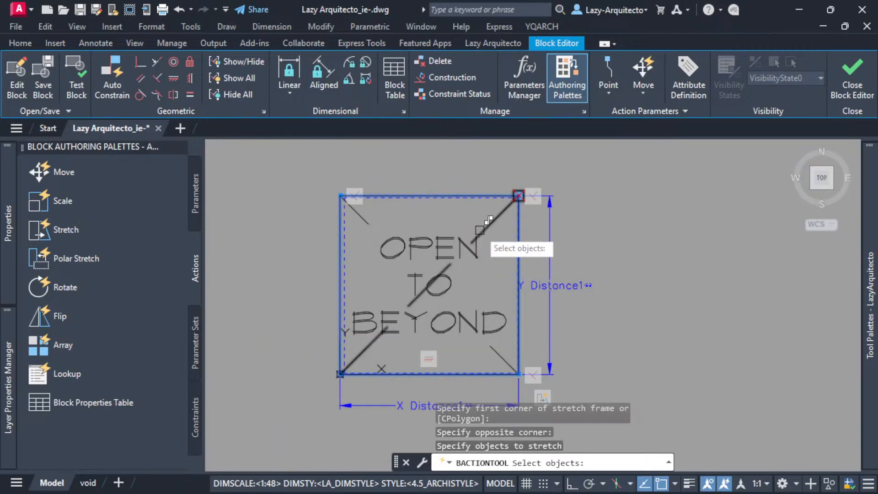
{"action": "scroll", "coordinate": [353, 224], "scroll_direction": "up", "scroll_amount": 3}
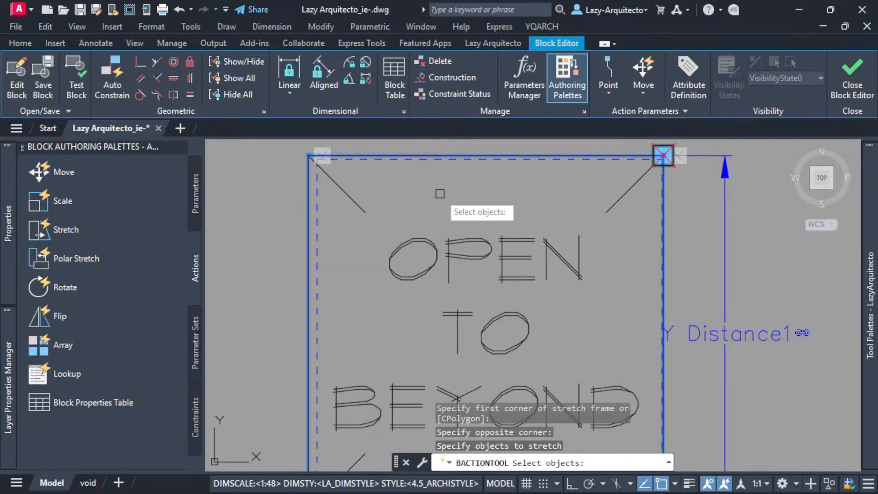
{"action": "scroll", "coordinate": [441, 195], "scroll_direction": "down", "scroll_amount": 3}
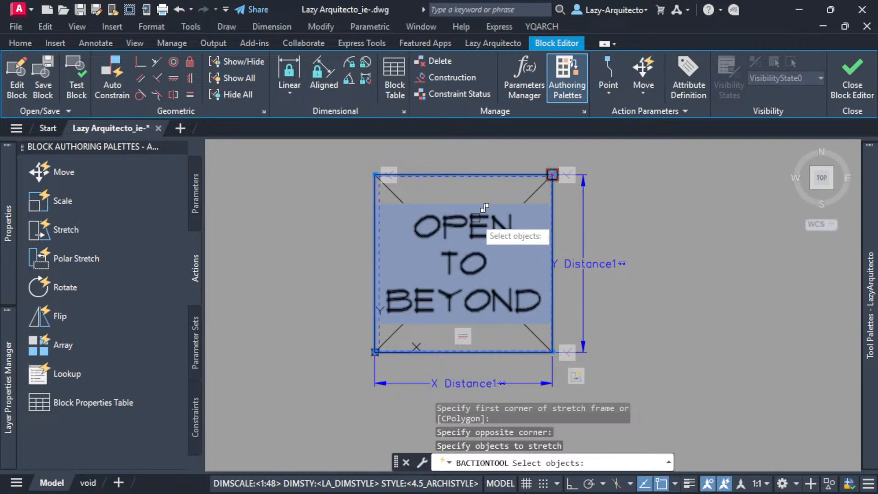
{"action": "left_click", "coordinate": [473, 217]}
{"action": "key", "text": "Return"}
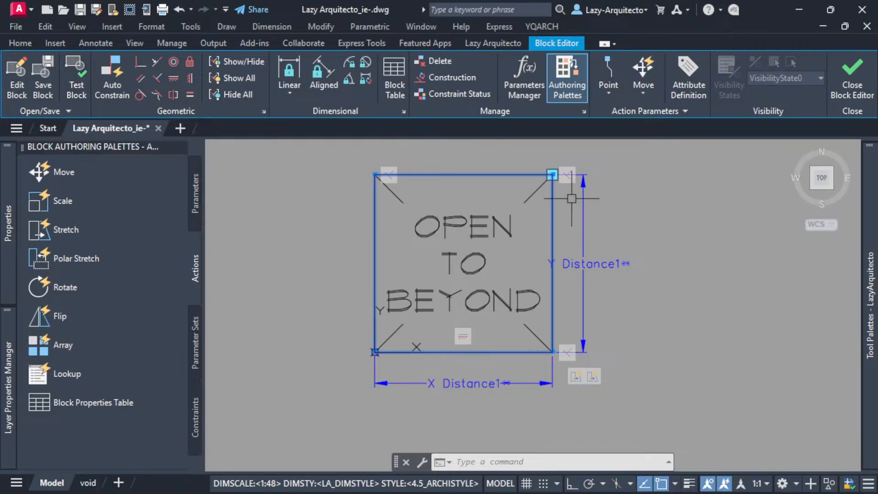
{"action": "left_click", "coordinate": [853, 73]}
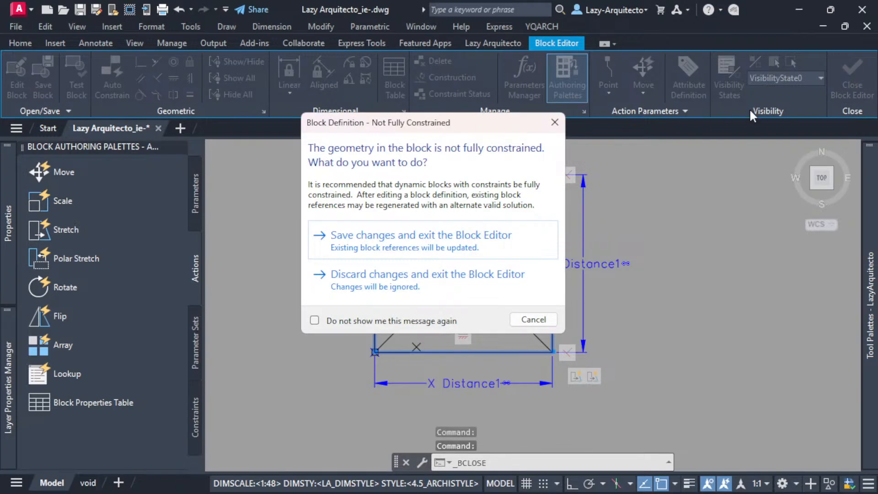
{"action": "left_click", "coordinate": [371, 247]}
Stretch the block from its upper-right corner to wide, flat and narrow proportions to test how the text follows.
{"action": "left_click", "coordinate": [382, 289]}
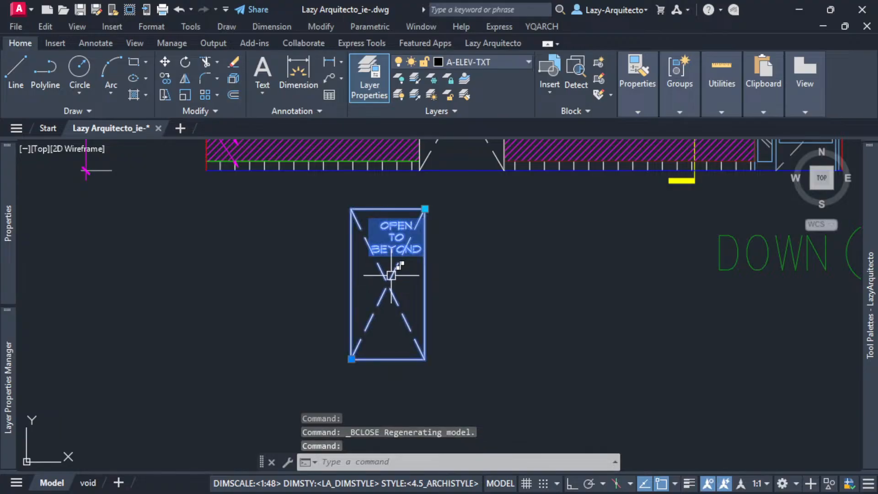
{"action": "left_click", "coordinate": [424, 209]}
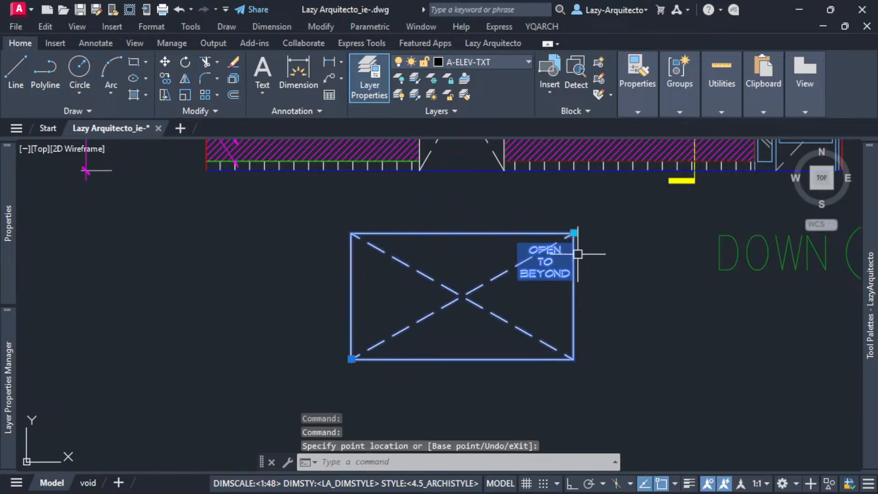
{"action": "left_click", "coordinate": [463, 201]}
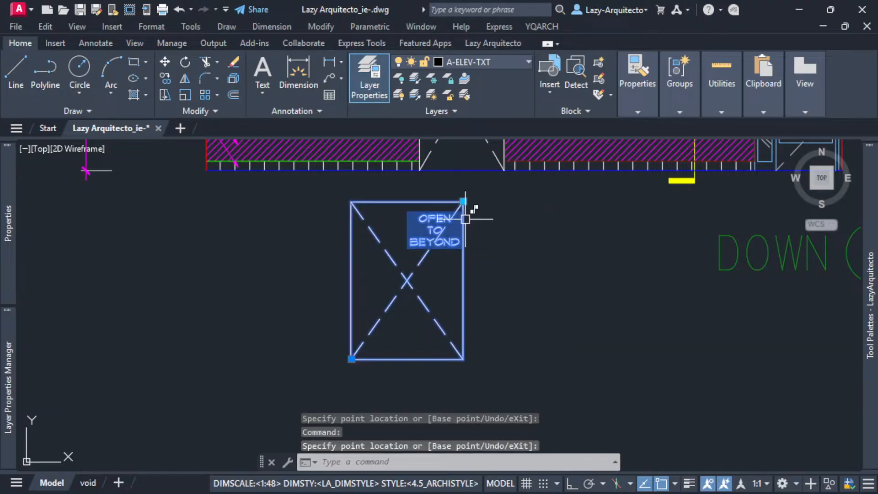
{"action": "left_click", "coordinate": [463, 201]}
{"action": "left_click", "coordinate": [583, 290]}
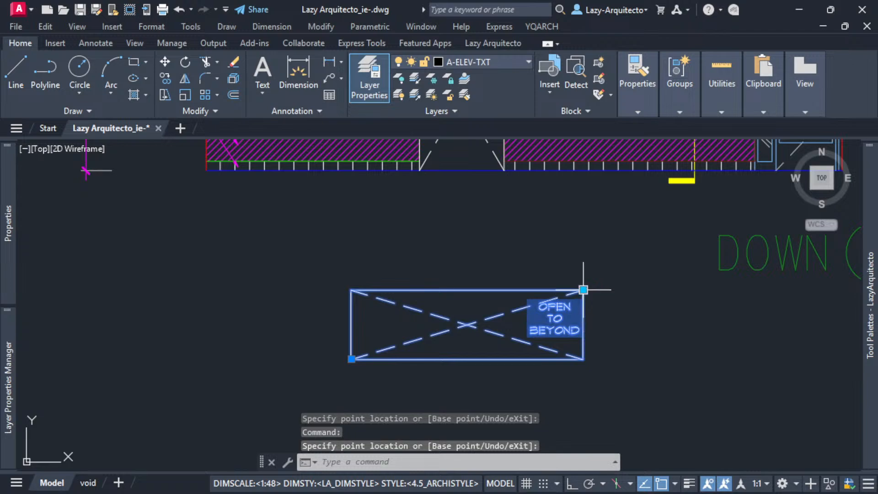
{"action": "left_click", "coordinate": [582, 289]}
{"action": "left_click", "coordinate": [425, 237]}
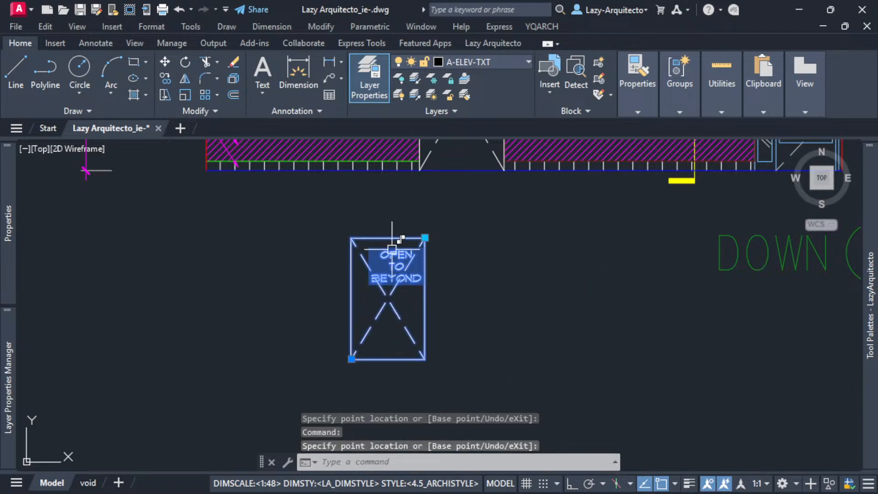
Stretch the block from its upper-right corner to wide, flat and wide, taller proportions, checking where the OPEN TO BEYOND text sits.
{"action": "left_click", "coordinate": [424, 237]}
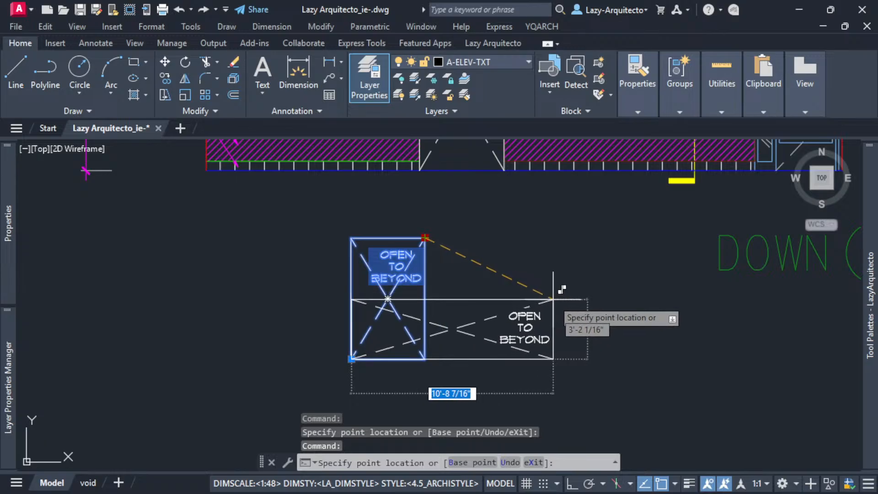
{"action": "left_click", "coordinate": [555, 300]}
{"action": "left_click", "coordinate": [618, 209]}
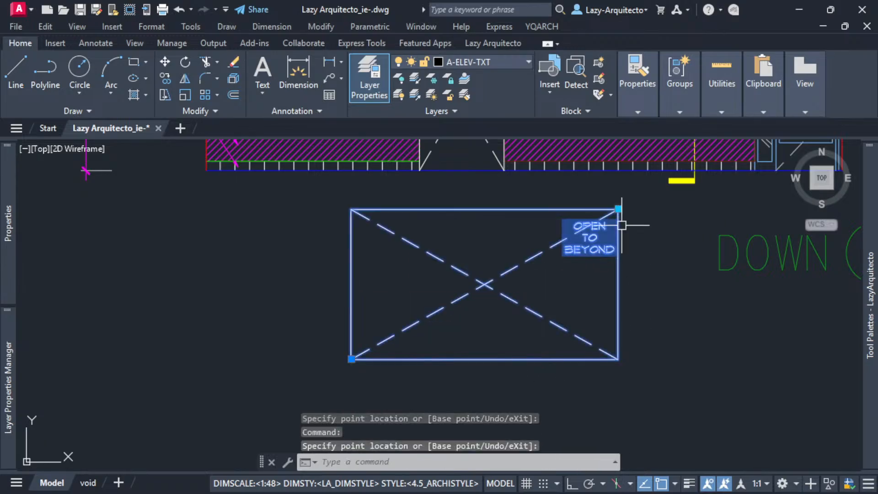
{"action": "scroll", "coordinate": [622, 213], "scroll_direction": "up", "scroll_amount": 3}
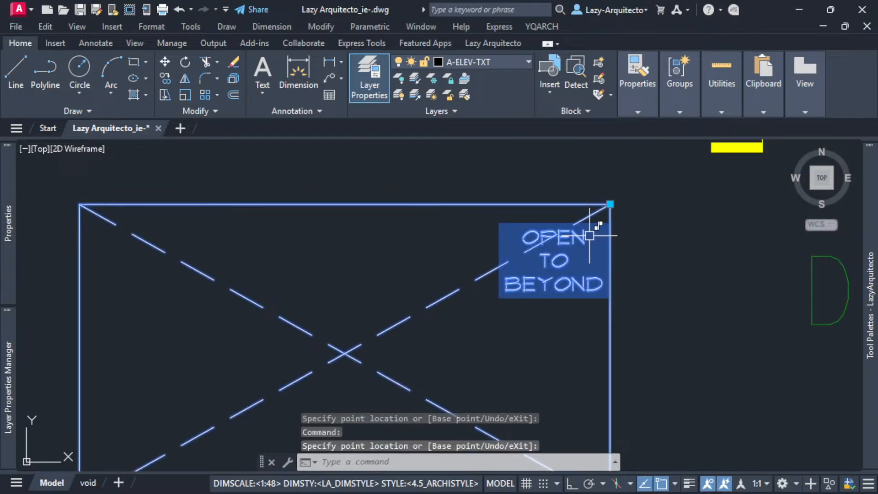
{"action": "scroll", "coordinate": [589, 236], "scroll_direction": "down", "scroll_amount": 3}
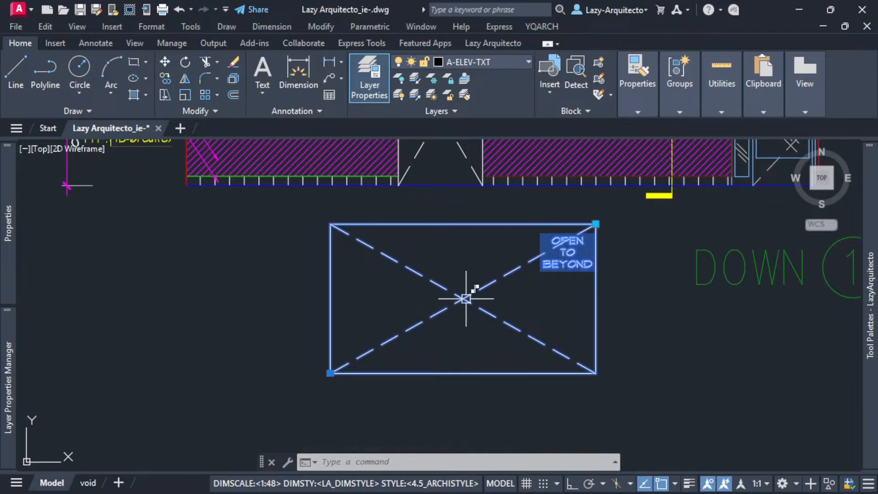
Stretch the block narrower from its upper-right corner, stretch it wider and lower, and undo the last change.
{"action": "left_click", "coordinate": [594, 215]}
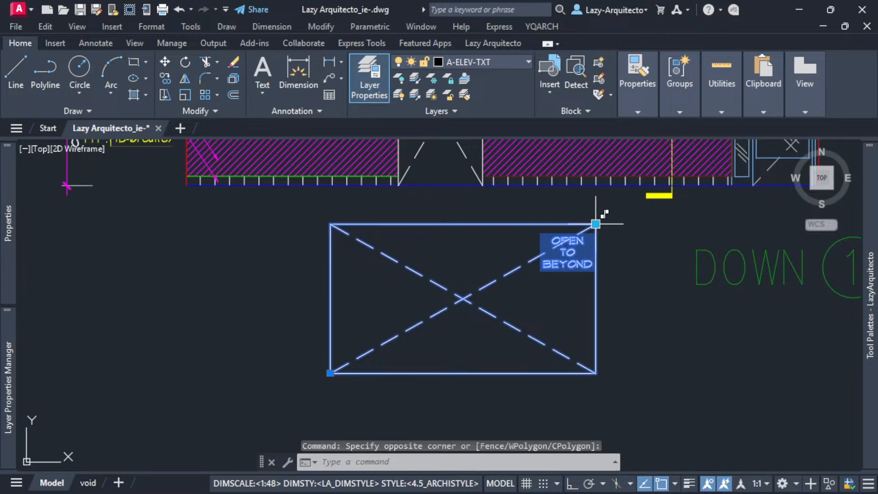
{"action": "left_click", "coordinate": [596, 224]}
{"action": "scroll", "coordinate": [462, 217], "scroll_direction": "up", "scroll_amount": 3}
{"action": "left_click", "coordinate": [427, 198]}
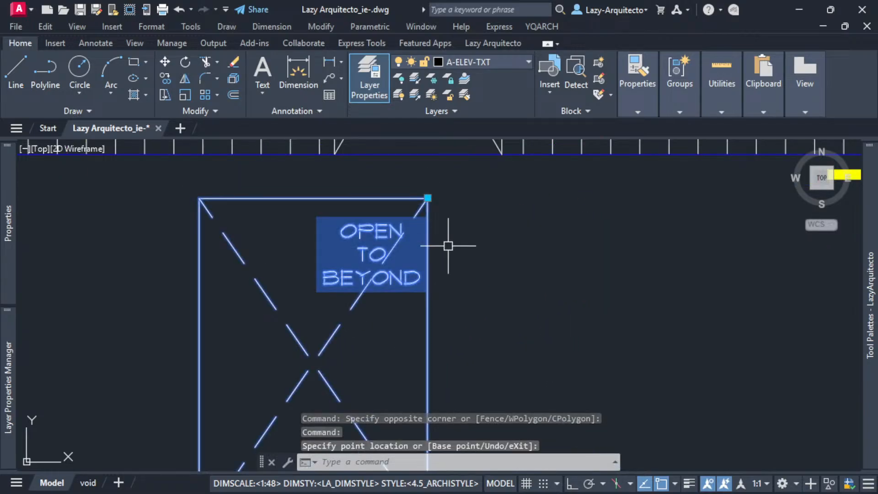
{"action": "scroll", "coordinate": [448, 246], "scroll_direction": "down", "scroll_amount": 3}
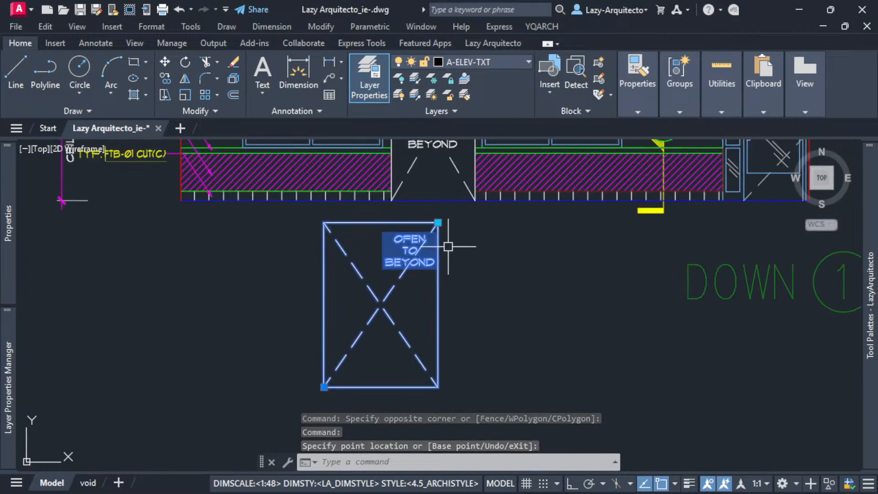
{"action": "left_click", "coordinate": [438, 223]}
{"action": "left_click", "coordinate": [482, 282]}
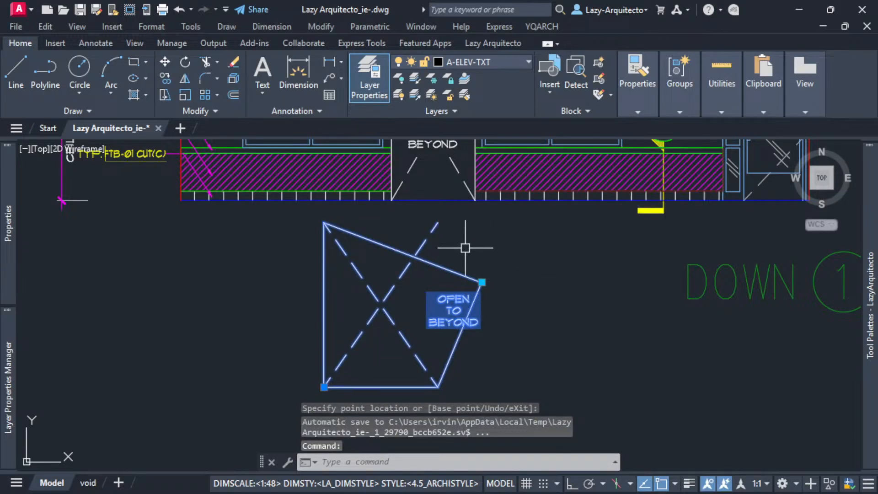
{"action": "key", "text": "ctrl+z"}
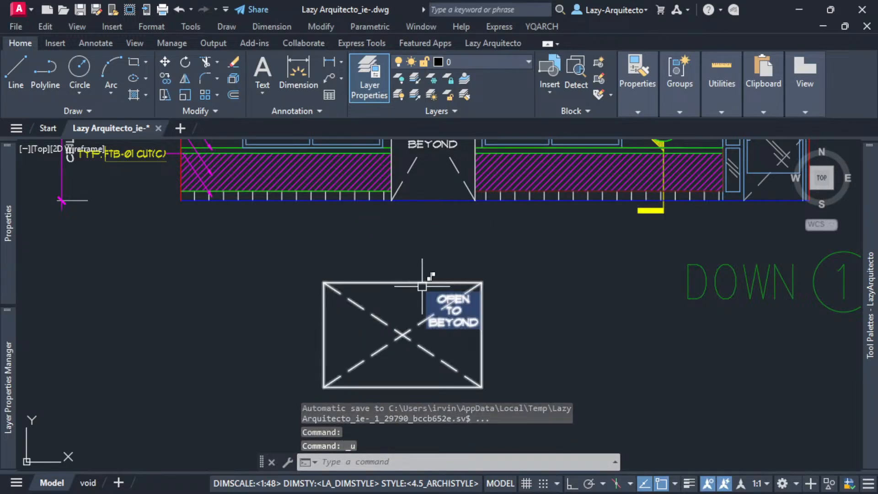
Stretch the block's upper-right corner inward and upward to a narrow, tall proportion.
{"action": "left_click", "coordinate": [482, 283]}
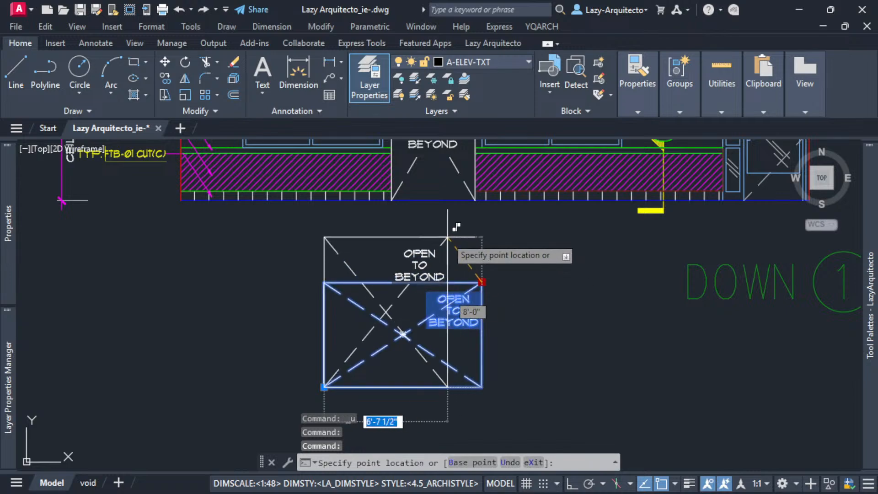
{"action": "scroll", "coordinate": [446, 236], "scroll_direction": "up", "scroll_amount": 3}
{"action": "left_click", "coordinate": [409, 216]}
{"action": "scroll", "coordinate": [418, 241], "scroll_direction": "down", "scroll_amount": 3}
Reopen the block in the Block Editor, compare its two stretch actions, and keep the one controlling only the text selected.
{"action": "right_click", "coordinate": [416, 263]}
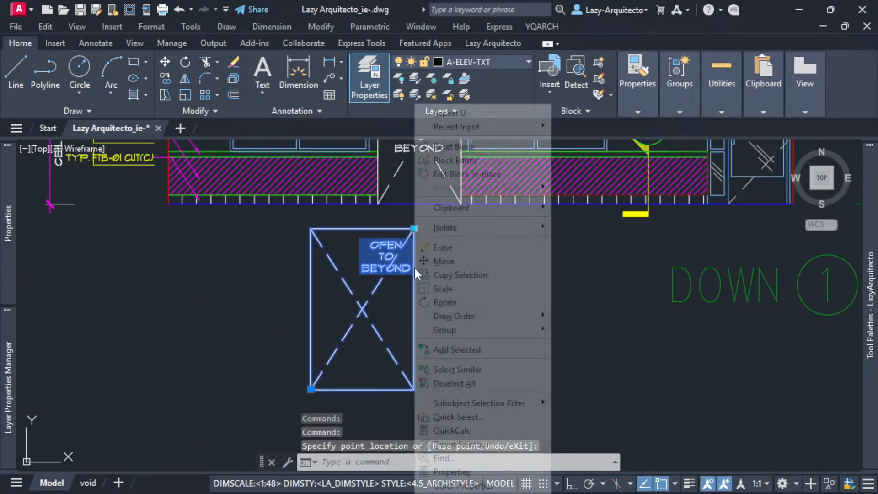
{"action": "left_click", "coordinate": [439, 158]}
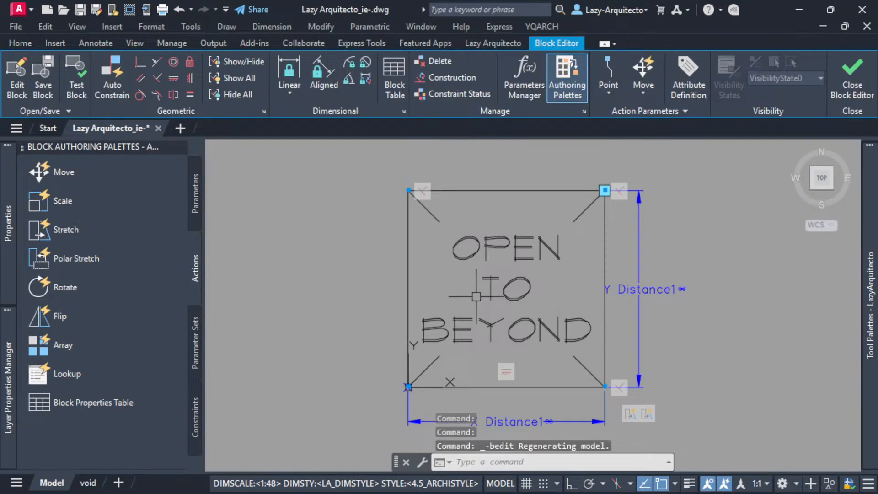
{"action": "middle_click_drag", "start_coordinate": [724, 310], "coordinate": [649, 289]}
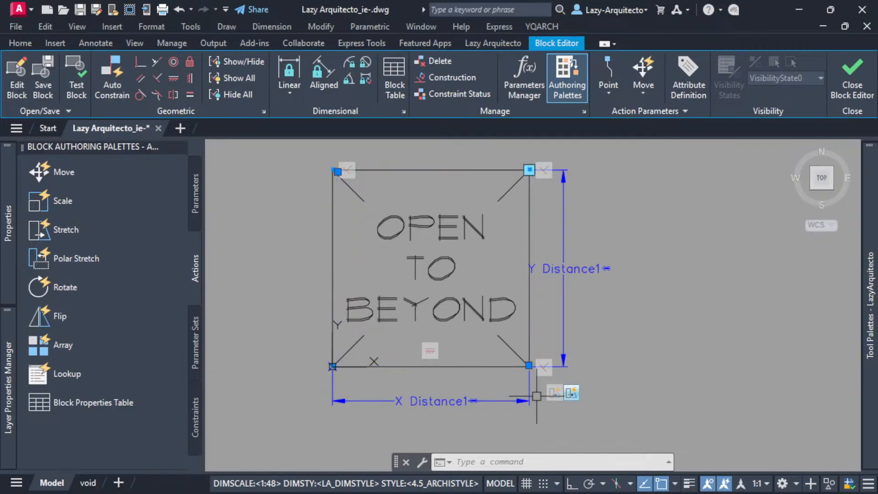
{"action": "scroll", "coordinate": [535, 412], "scroll_direction": "down", "scroll_amount": 3}
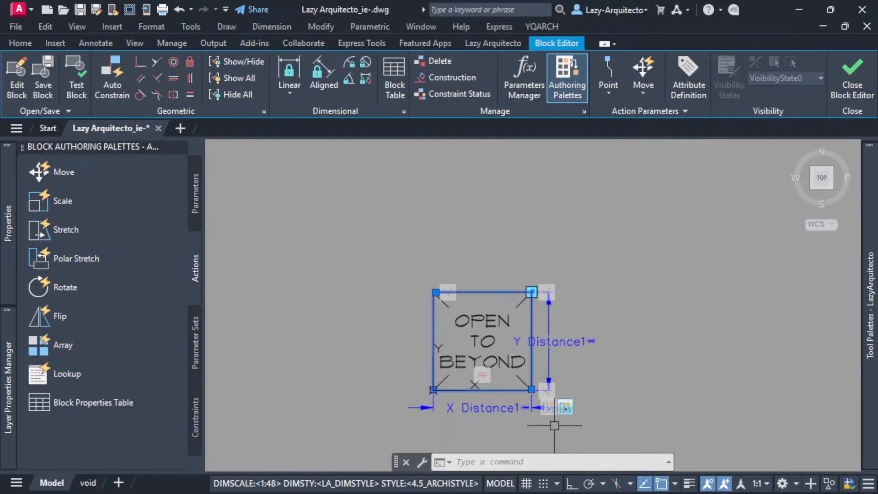
{"action": "left_click", "coordinate": [550, 411]}
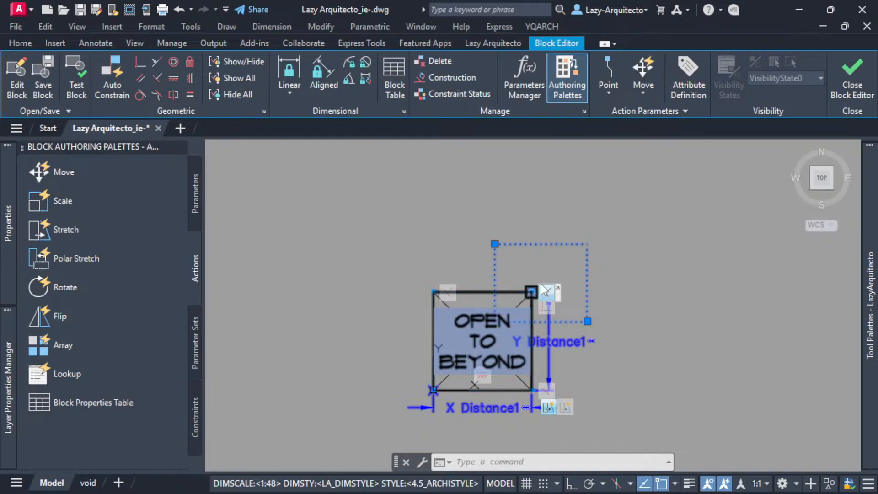
{"action": "left_click", "coordinate": [538, 301]}
{"action": "key", "text": "Return"}
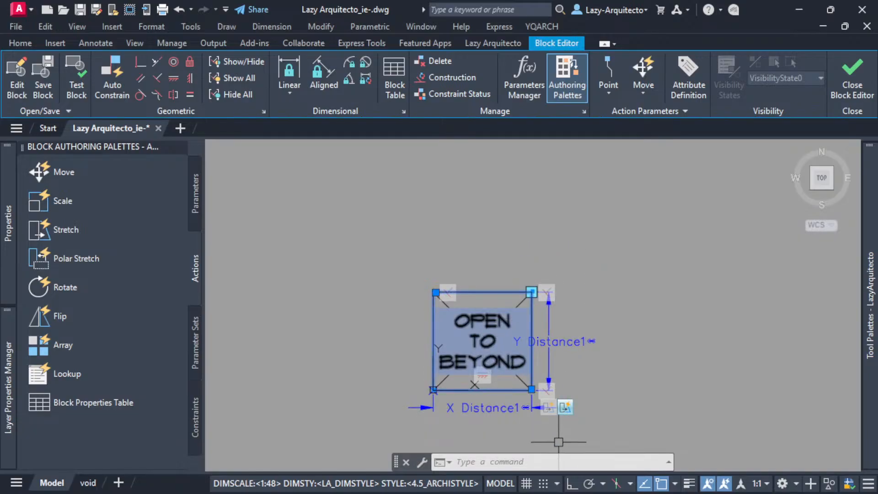
Set the distance multiplier of the text's XY stretch action to 1/2, leaving the angle offset at 0.
{"action": "scroll", "coordinate": [544, 431], "scroll_direction": "up", "scroll_amount": 3}
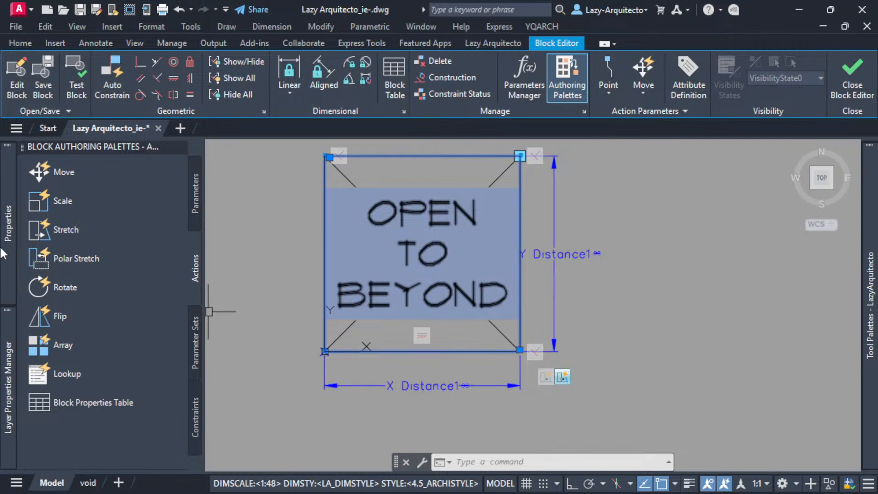
{"action": "mouse_move", "coordinate": [3, 253]}
{"action": "scroll", "coordinate": [144, 311], "scroll_direction": "down", "scroll_amount": 1}
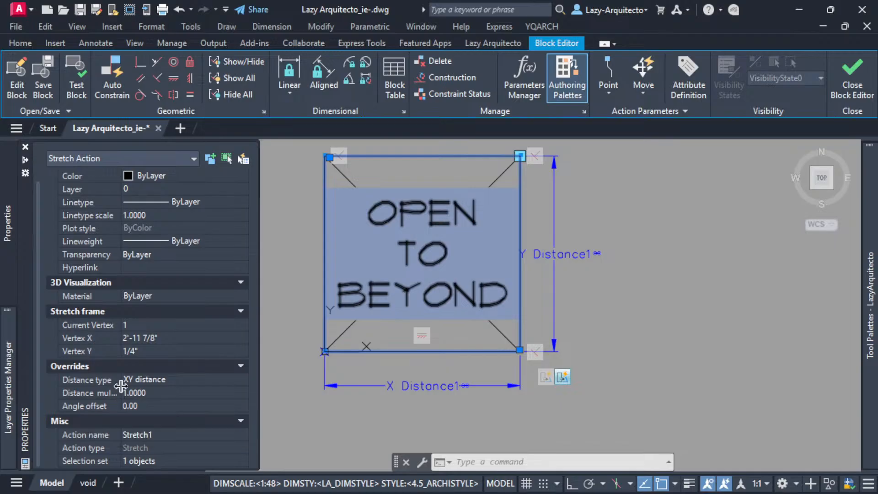
{"action": "left_click_drag", "start_coordinate": [121, 386], "coordinate": [145, 386]}
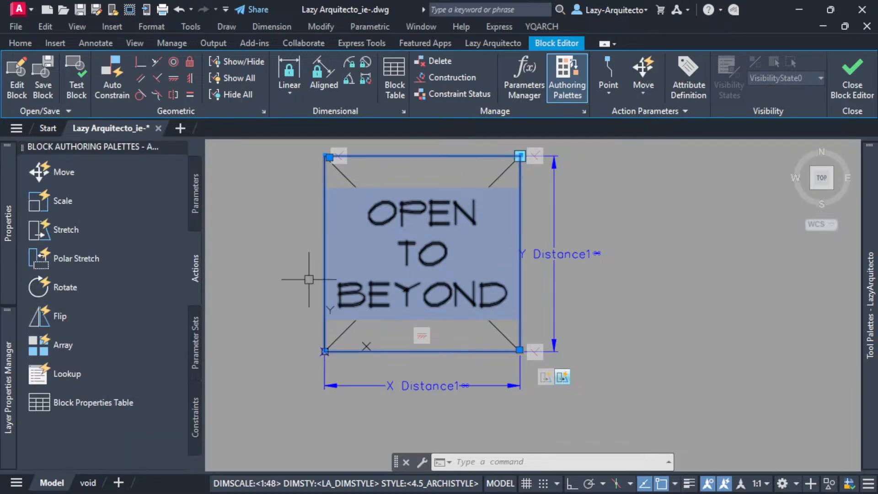
{"action": "mouse_move", "coordinate": [4, 366]}
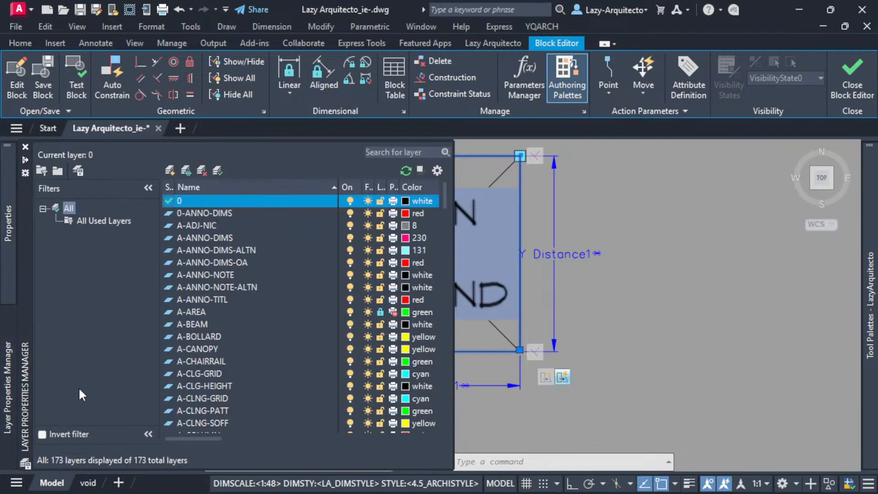
{"action": "left_click", "coordinate": [174, 393]}
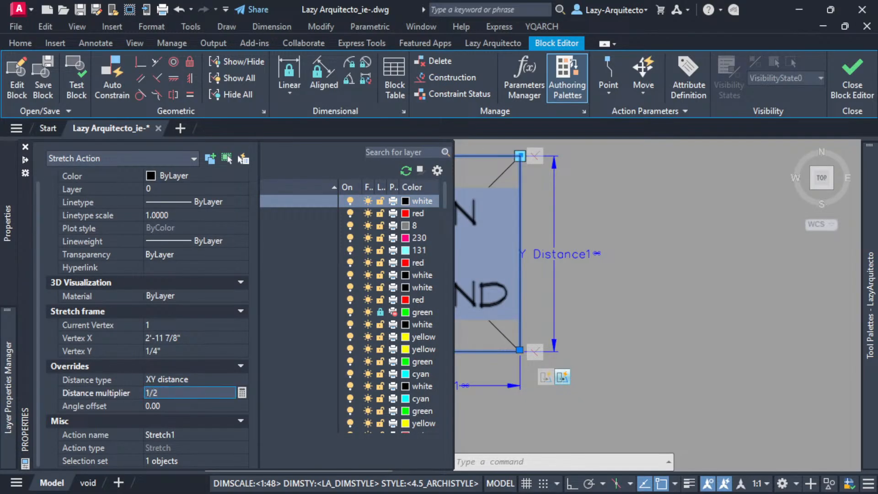
{"action": "key", "text": "Tab"}
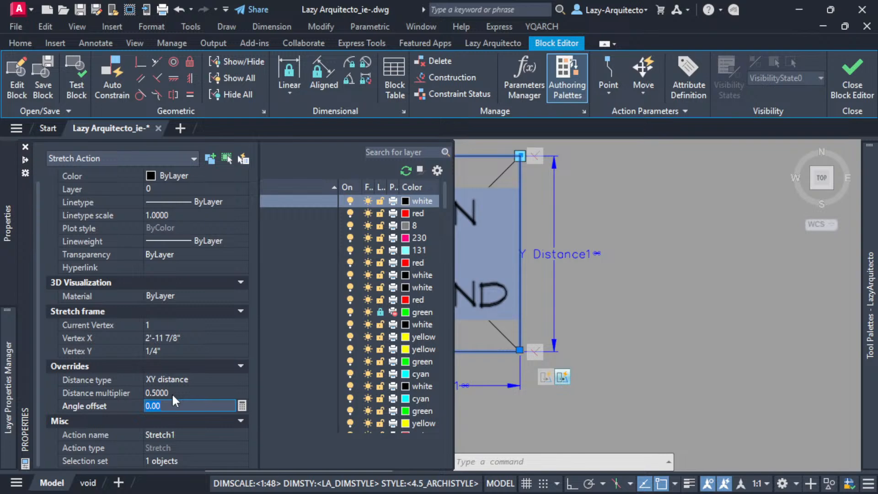
{"action": "left_click", "coordinate": [172, 394]}
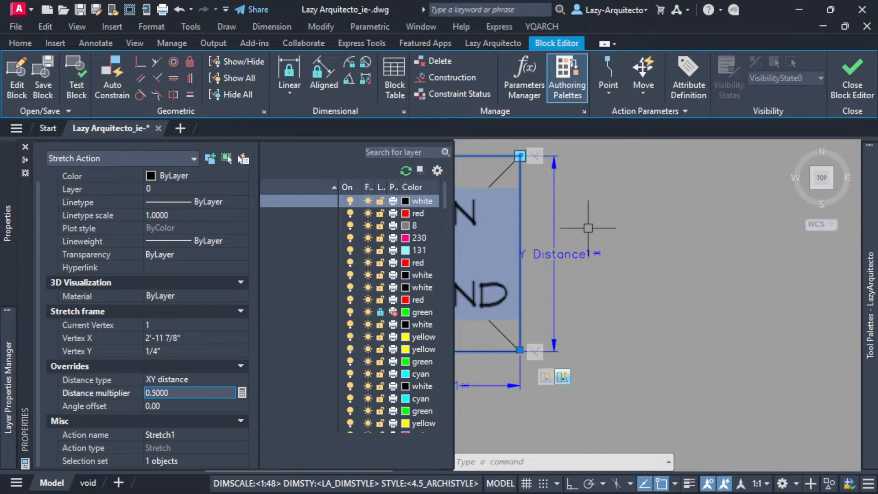
Close the Block Editor with changes saved and put away the layer and object property palettes.
{"action": "left_click", "coordinate": [851, 78]}
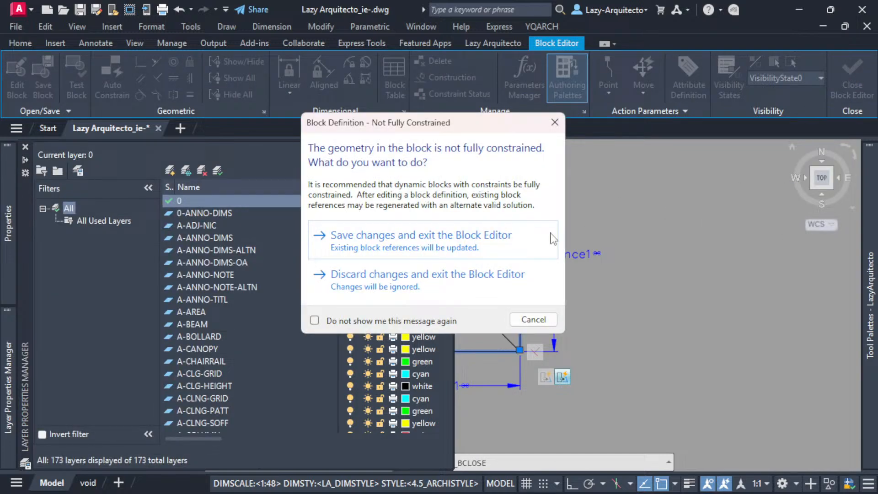
{"action": "left_click", "coordinate": [522, 245]}
{"action": "middle_click_drag", "start_coordinate": [580, 297], "coordinate": [593, 303]}
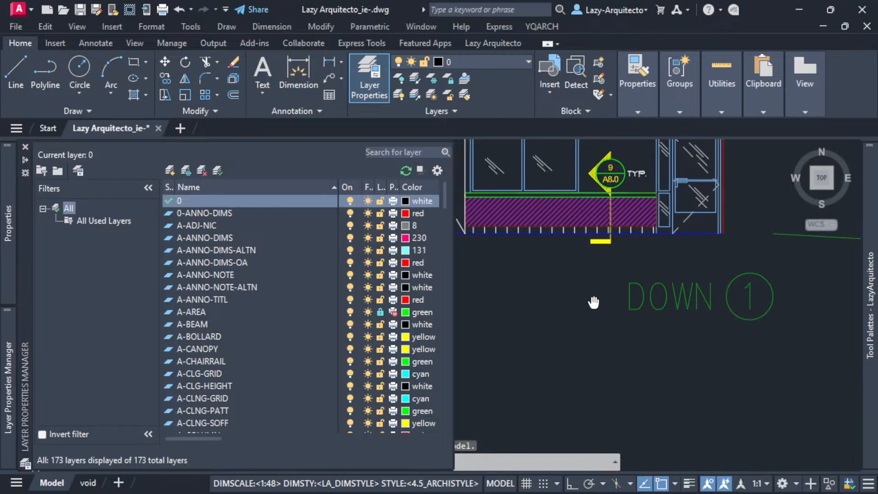
{"action": "left_click", "coordinate": [25, 148]}
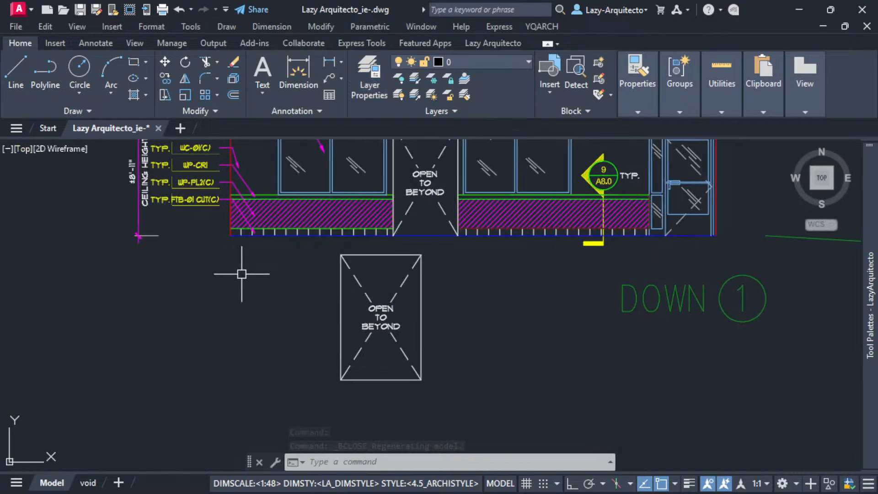
Stretch the block from its upper-right corner to a wide, low proportion, then to a tall, narrow one, and deselect it.
{"action": "left_click", "coordinate": [363, 300]}
{"action": "left_click", "coordinate": [421, 254]}
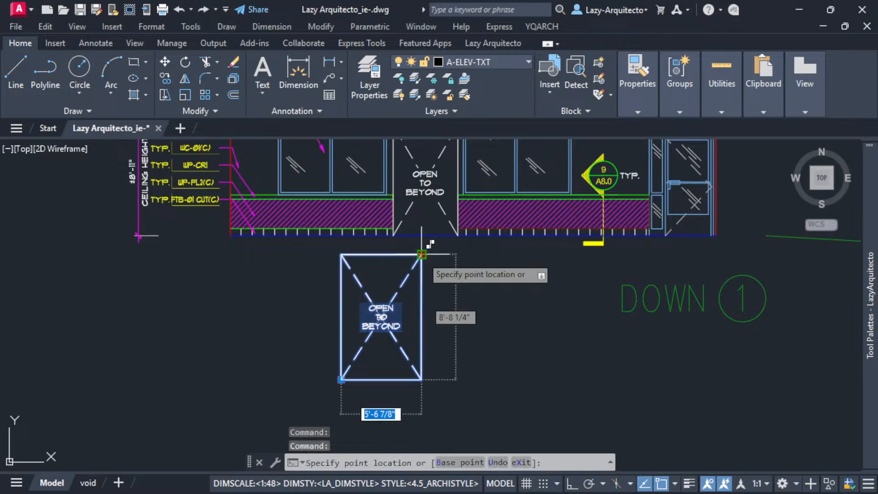
{"action": "left_click", "coordinate": [452, 304]}
{"action": "left_click", "coordinate": [452, 305]}
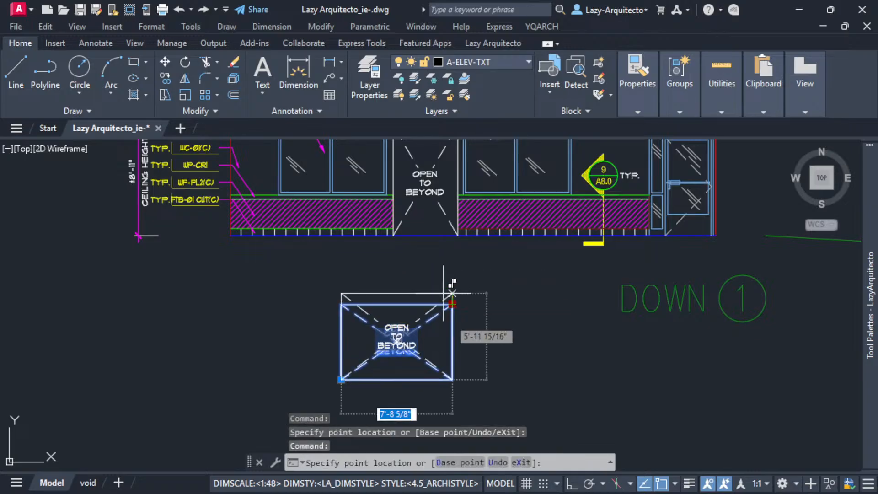
{"action": "left_click", "coordinate": [398, 267]}
{"action": "key", "text": "Escape"}
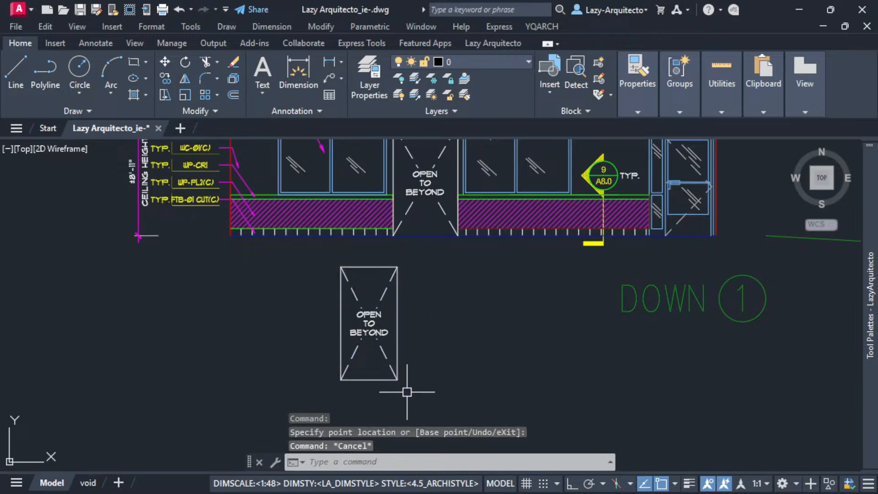
Examine the OPEN TO BEYOND block up close and beside the storefront elevation to check the text's centering.
{"action": "scroll", "coordinate": [406, 380], "scroll_direction": "up", "scroll_amount": 3}
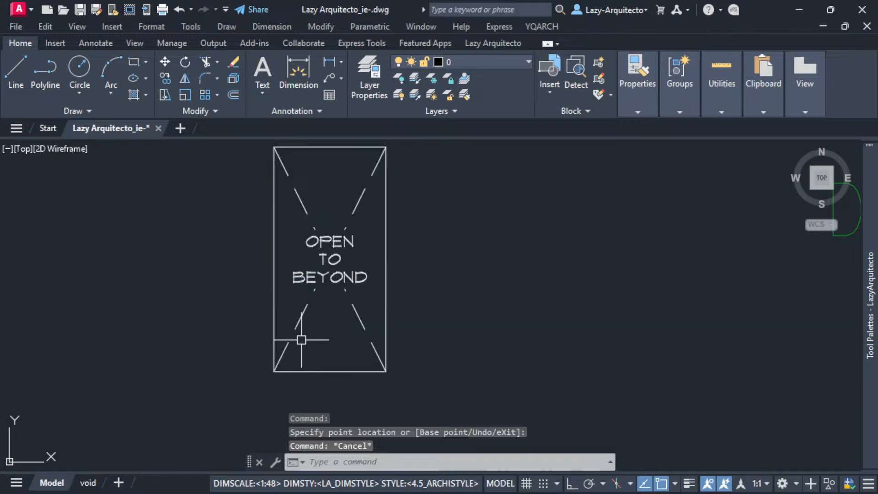
{"action": "scroll", "coordinate": [301, 341], "scroll_direction": "down", "scroll_amount": 5}
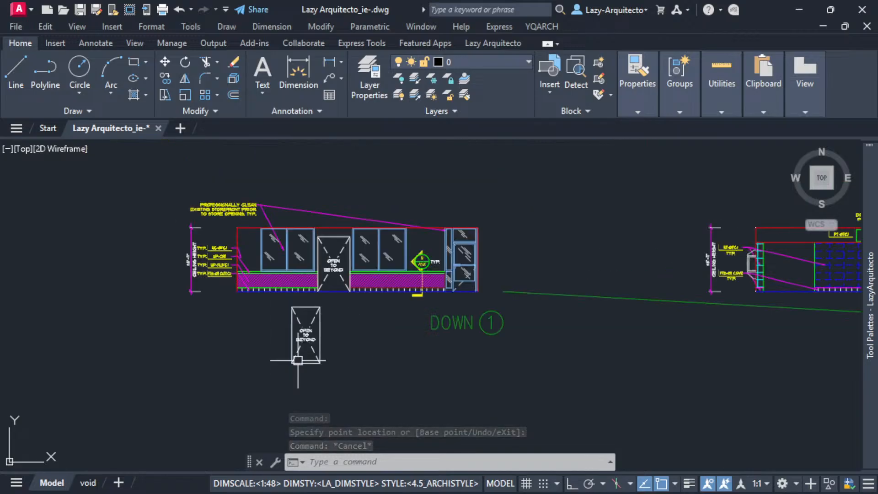
{"action": "middle_click_drag", "start_coordinate": [379, 353], "coordinate": [231, 333]}
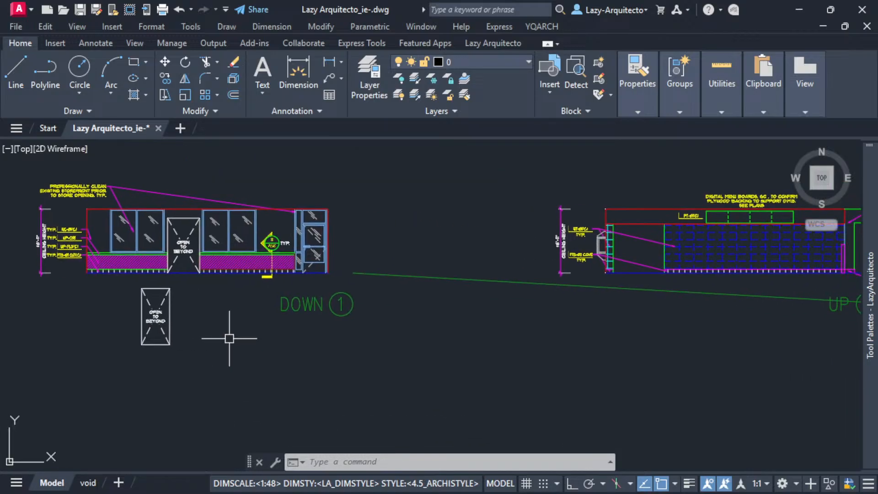
{"action": "left_click", "coordinate": [141, 311]}
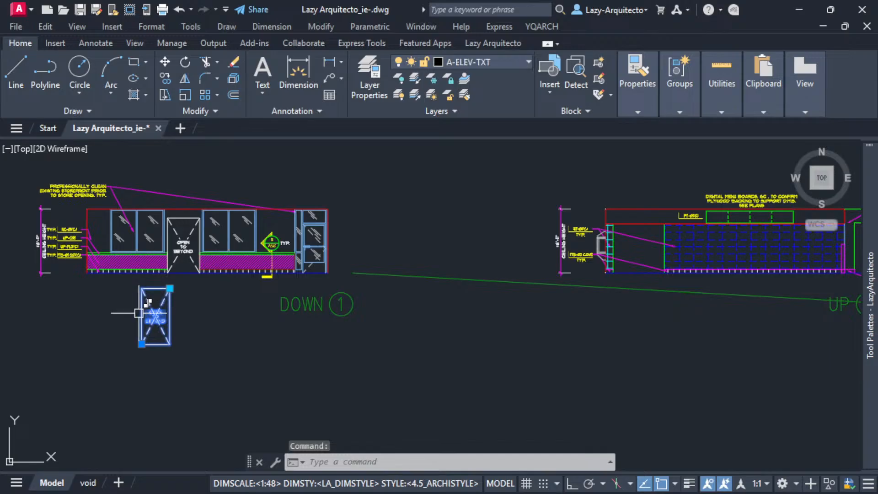
{"action": "scroll", "coordinate": [139, 313], "scroll_direction": "up", "scroll_amount": 3}
{"action": "scroll", "coordinate": [139, 313], "scroll_direction": "up", "scroll_amount": 4}
{"action": "key", "text": "Escape"}
{"action": "key", "text": "Escape"}
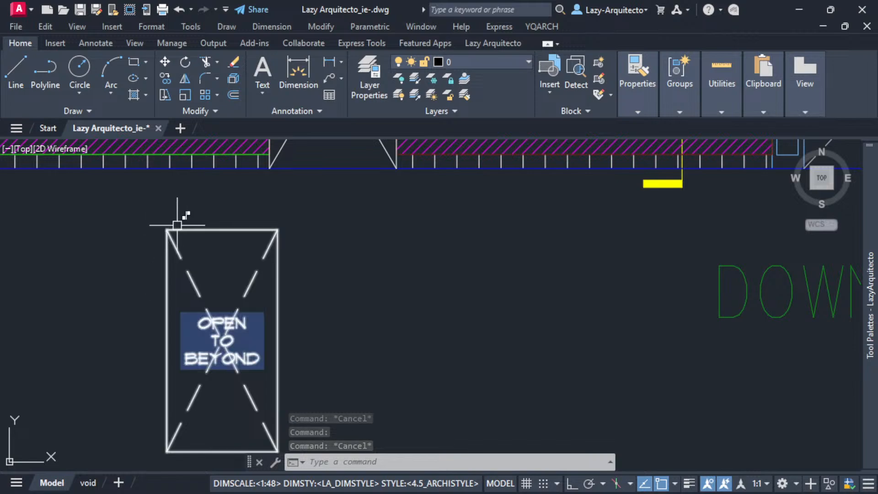
{"action": "scroll", "coordinate": [179, 228], "scroll_direction": "down", "scroll_amount": 3}
{"action": "scroll", "coordinate": [178, 229], "scroll_direction": "down", "scroll_amount": 2}
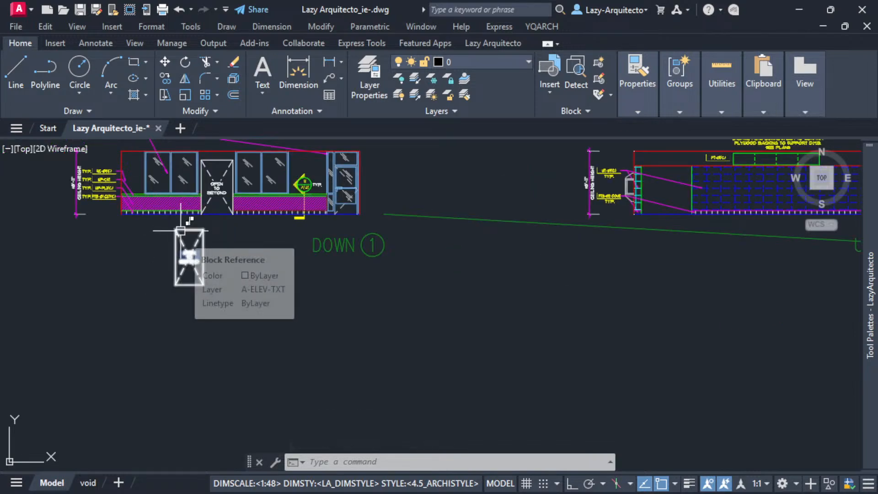
Inspect the edge and header lines bounding the empty opening beside the blue tiled wall in the UP 2 elevation.
{"action": "middle_click_drag", "start_coordinate": [606, 204], "coordinate": [419, 256]}
{"action": "scroll", "coordinate": [458, 242], "scroll_direction": "up", "scroll_amount": 5}
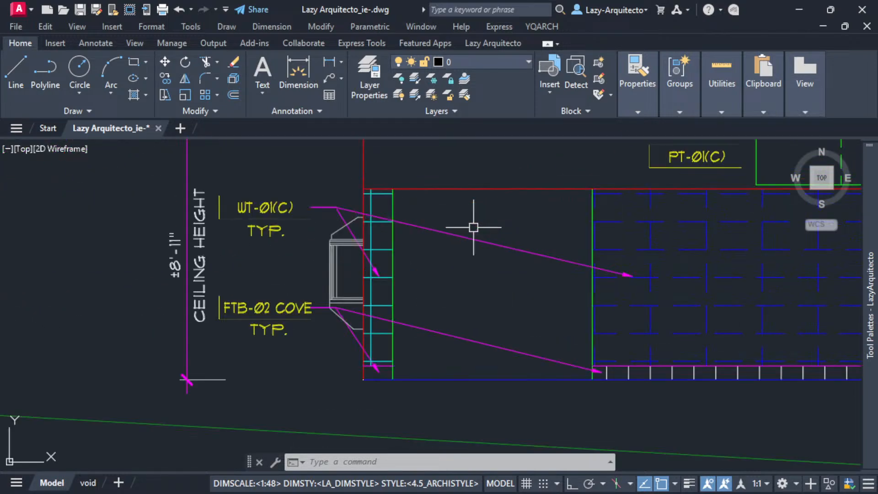
{"action": "left_click", "coordinate": [394, 256]}
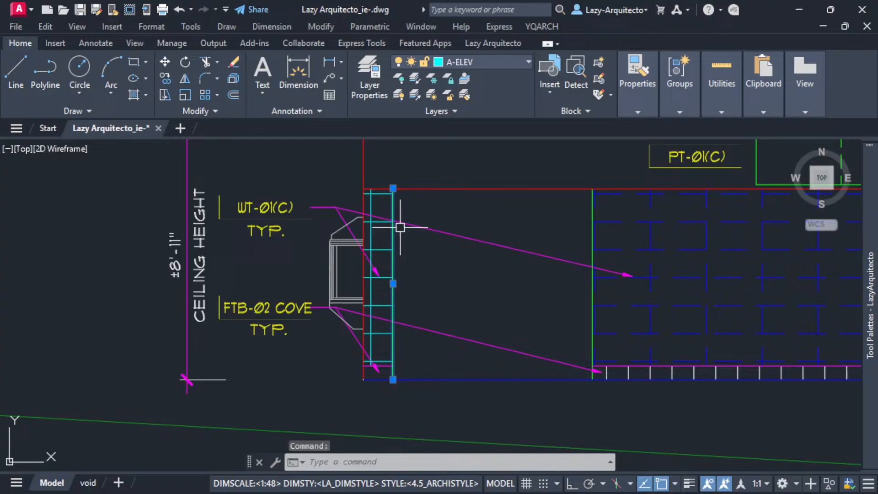
{"action": "key", "text": "Escape"}
{"action": "left_click", "coordinate": [430, 188]}
{"action": "key", "text": "Escape"}
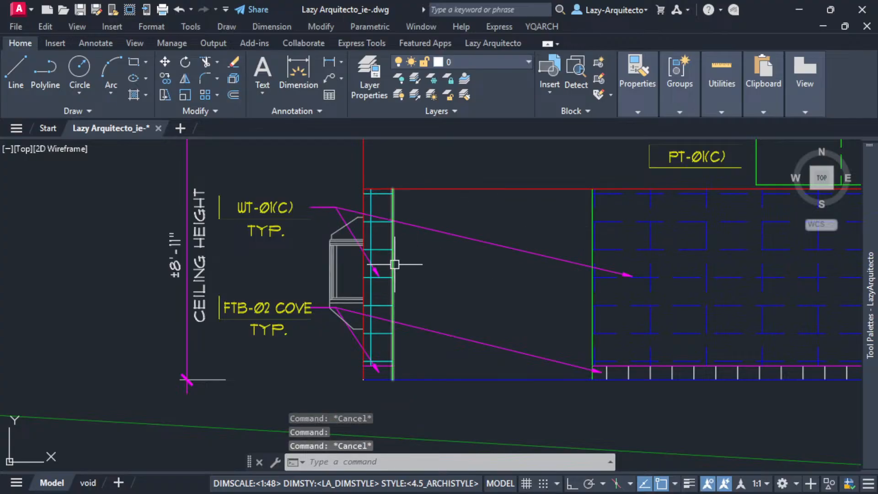
{"action": "scroll", "coordinate": [592, 243], "scroll_direction": "down", "scroll_amount": 8}
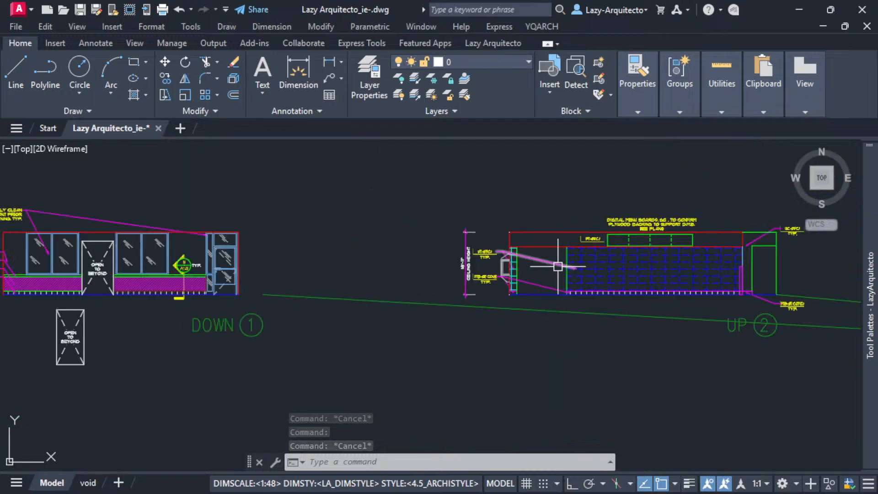
Open the OPEN TO BEYOND block below the DOWN 1 elevation in the Block Editor.
{"action": "scroll", "coordinate": [316, 304], "scroll_direction": "up", "scroll_amount": 6}
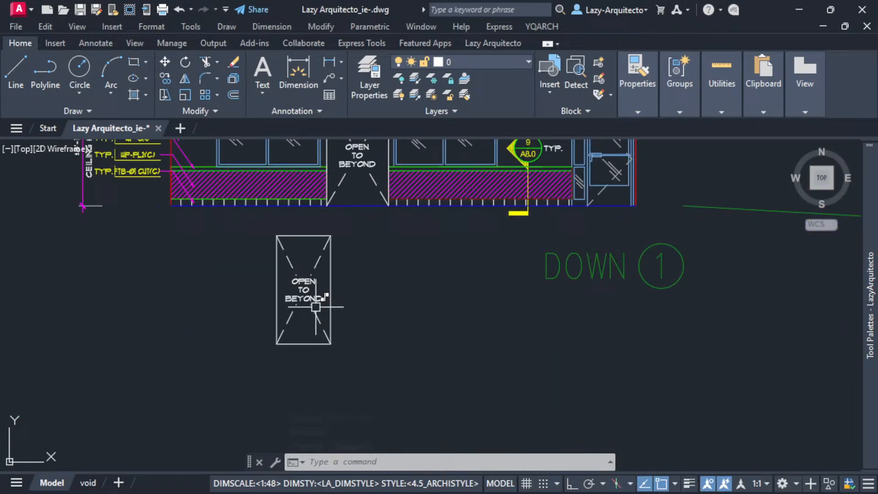
{"action": "left_click", "coordinate": [319, 263]}
{"action": "right_click", "coordinate": [320, 251]}
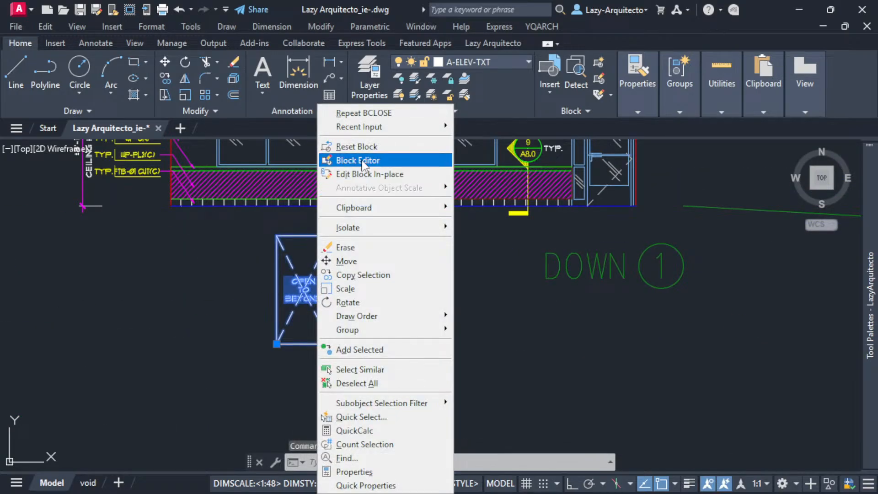
{"action": "left_click", "coordinate": [392, 102]}
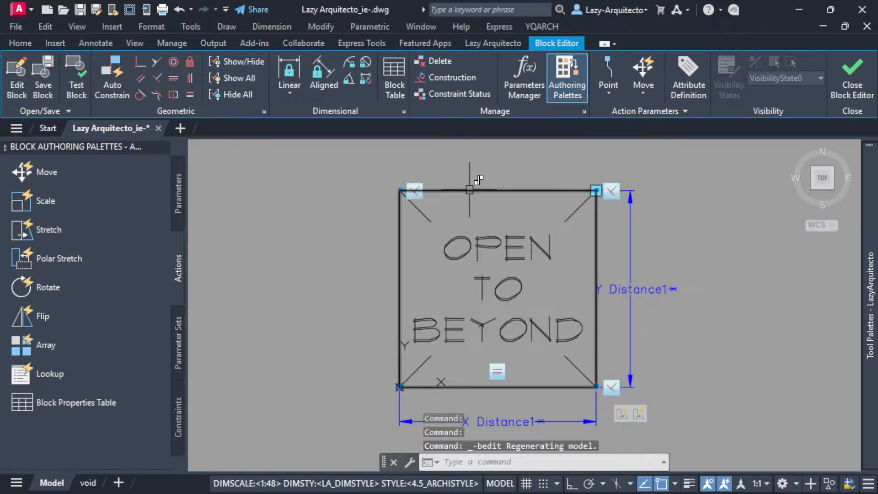
Move the block's outer rectangle to the DEFPOINTS layer and close the Block Editor with the changes saved.
{"action": "left_click", "coordinate": [470, 188]}
{"action": "left_click", "coordinate": [20, 42]}
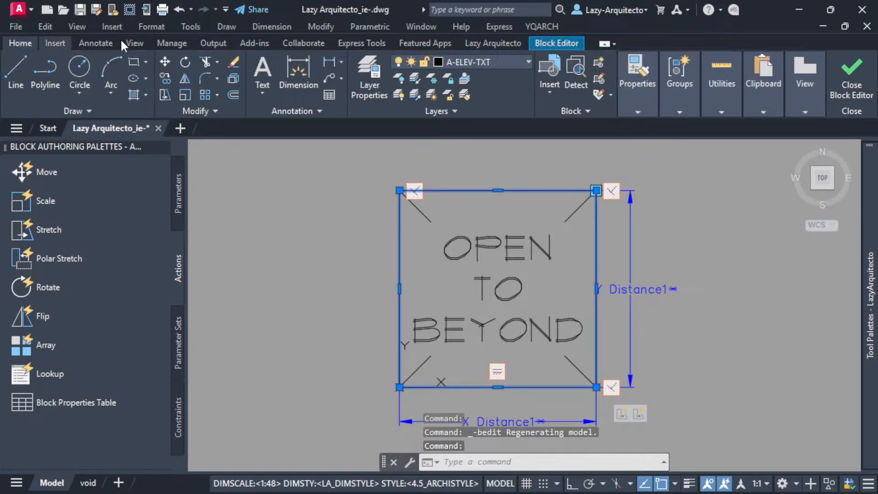
{"action": "left_click", "coordinate": [467, 60]}
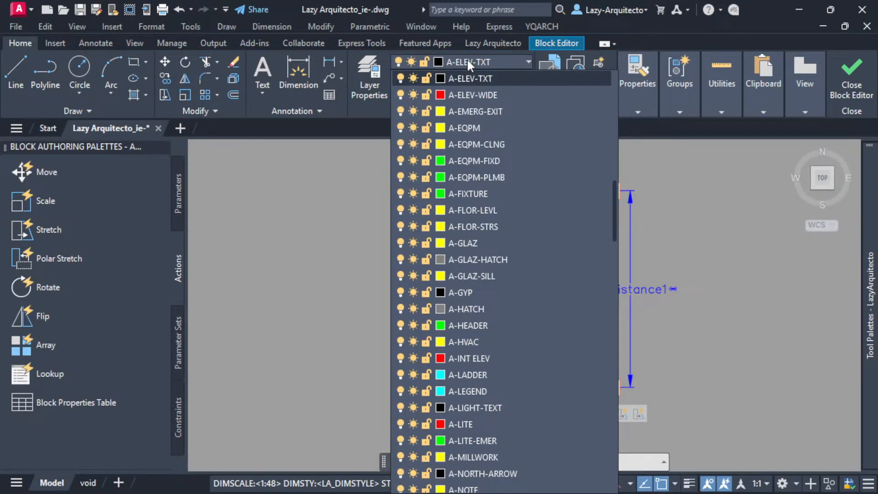
{"action": "scroll", "coordinate": [489, 145], "scroll_direction": "down", "scroll_amount": 10}
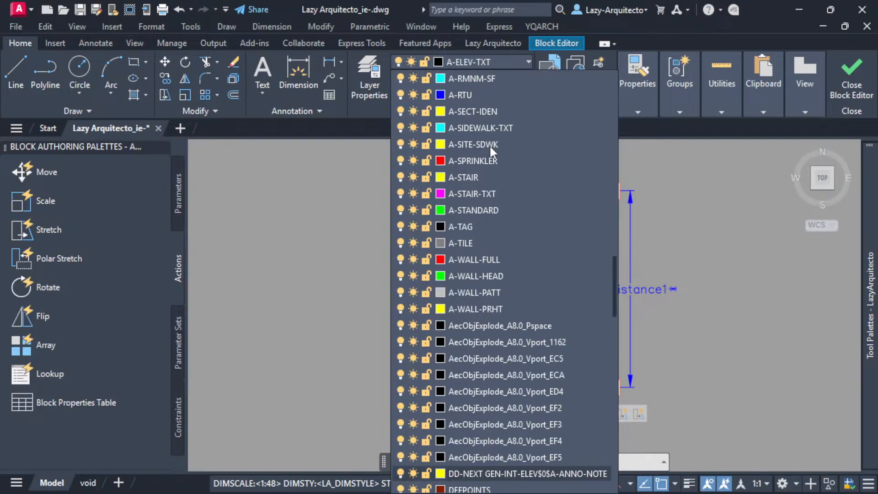
{"action": "scroll", "coordinate": [478, 476], "scroll_direction": "down", "scroll_amount": 2}
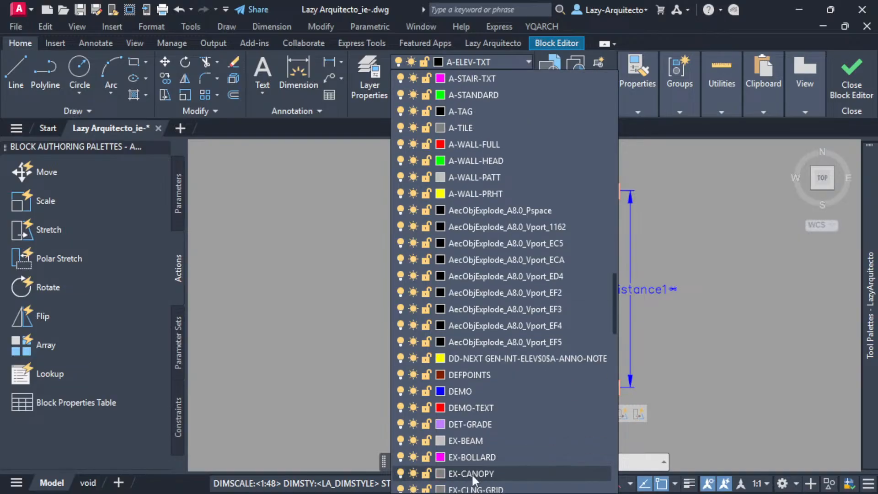
{"action": "left_click", "coordinate": [467, 375]}
{"action": "key", "text": "Escape"}
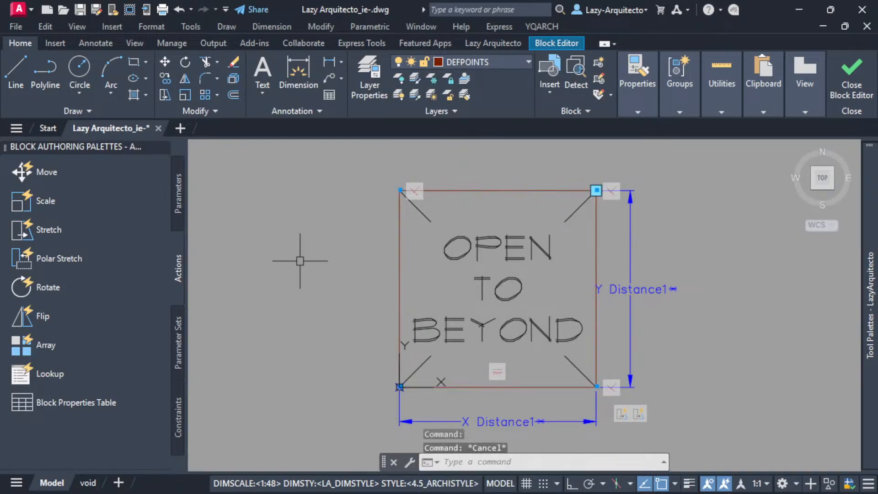
{"action": "left_click", "coordinate": [850, 94]}
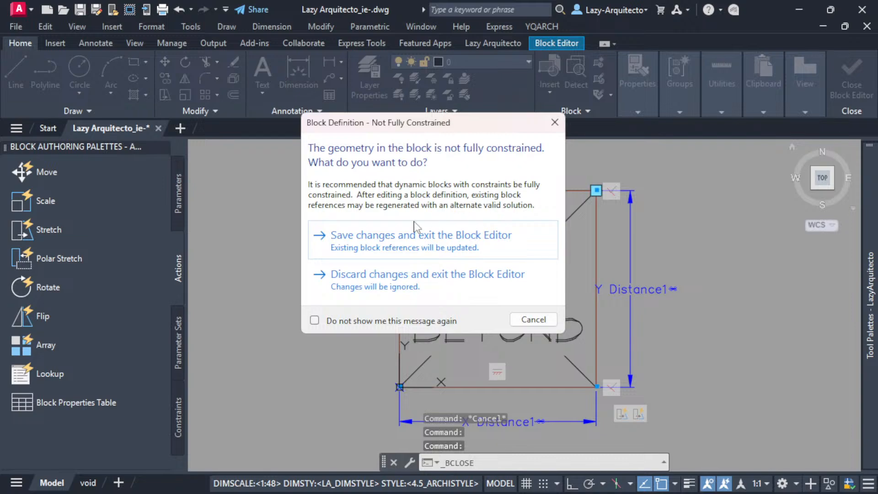
{"action": "left_click", "coordinate": [392, 243]}
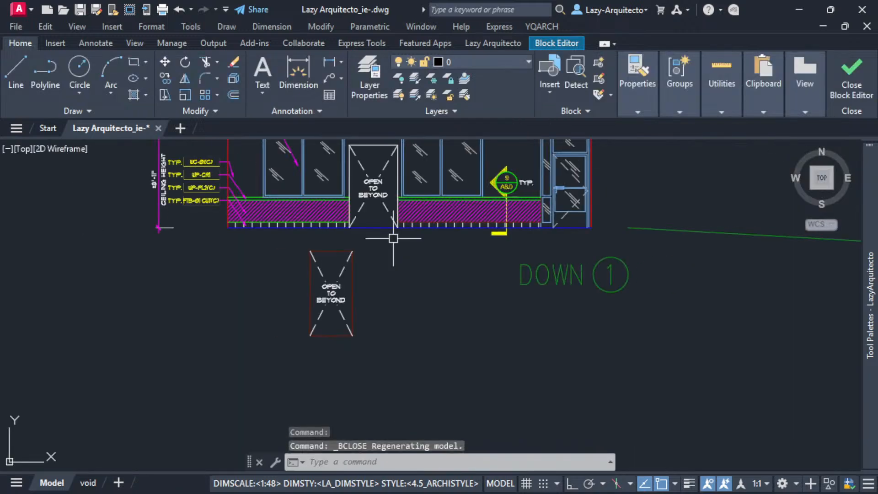
Move the block by its lower-left grip to the lower-left corner of the opening beside the cyan tile strip in UP 2.
{"action": "left_click", "coordinate": [347, 283]}
{"action": "scroll", "coordinate": [271, 355], "scroll_direction": "down", "scroll_amount": 3}
{"action": "middle_click_drag", "start_coordinate": [361, 345], "coordinate": [219, 328]}
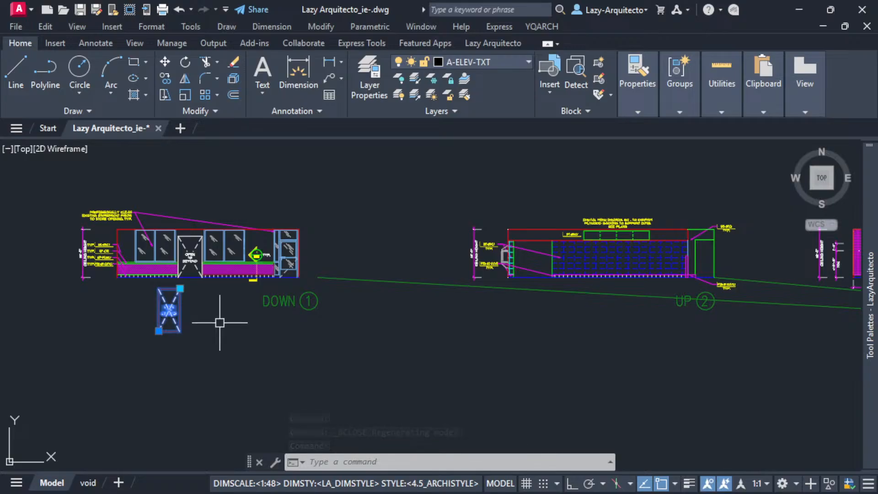
{"action": "left_click", "coordinate": [159, 331]}
{"action": "scroll", "coordinate": [551, 277], "scroll_direction": "up", "scroll_amount": 5}
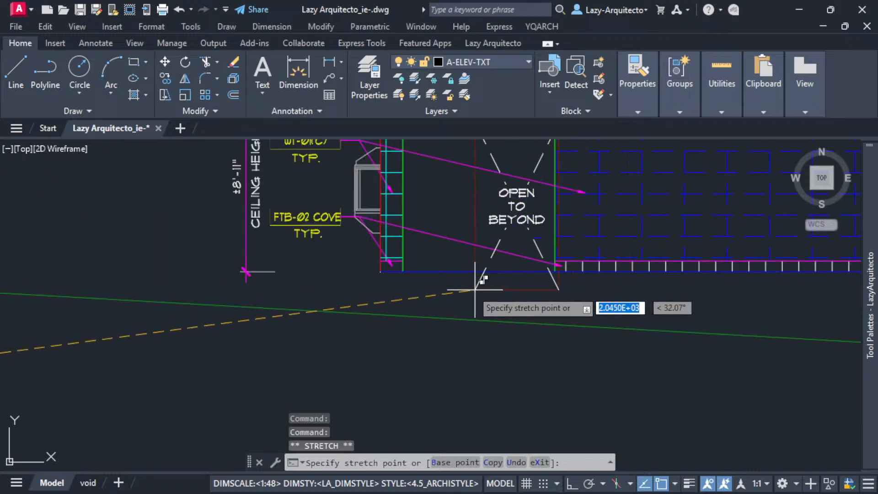
{"action": "left_click", "coordinate": [403, 274]}
{"action": "scroll", "coordinate": [411, 297], "scroll_direction": "down", "scroll_amount": 3}
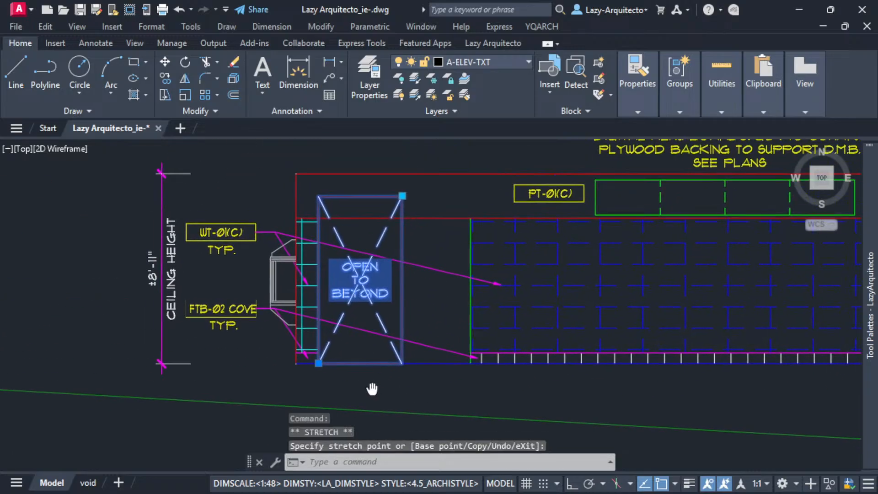
Stretch the block's upper-right corner to the top corner of the opening at the blue tiled wall and deselect it.
{"action": "left_click", "coordinate": [396, 205]}
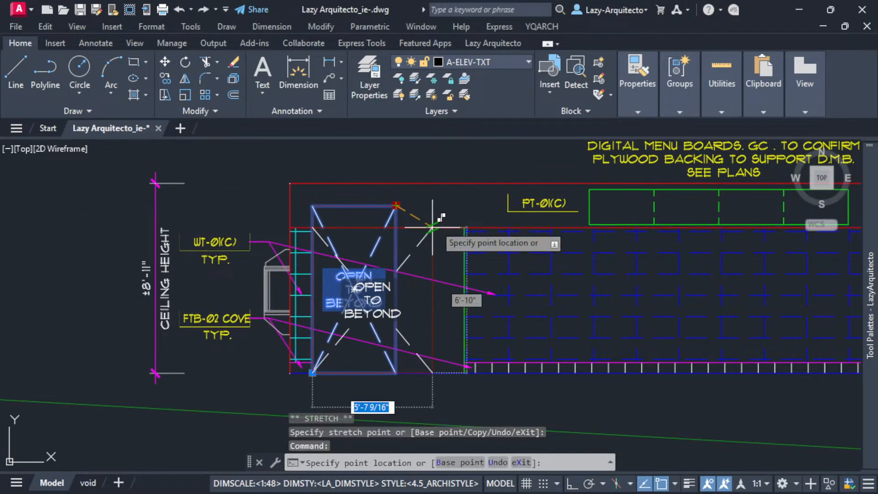
{"action": "left_click", "coordinate": [461, 226]}
{"action": "key", "text": "Escape"}
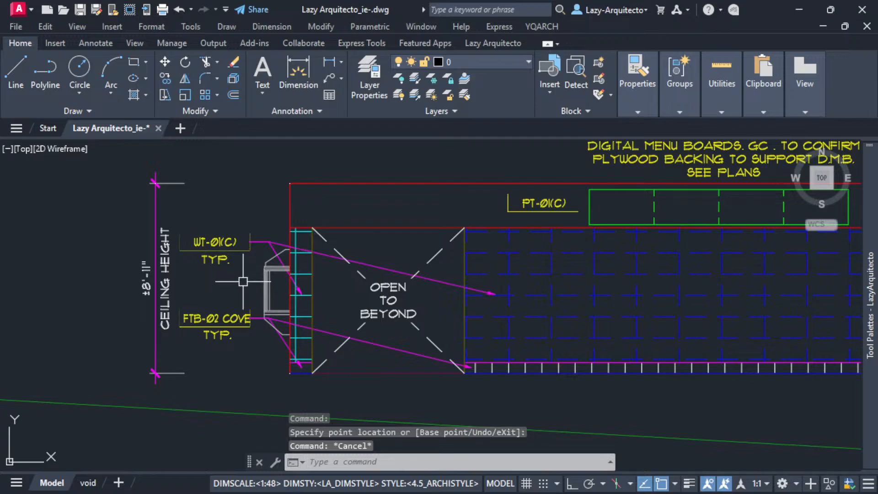
Copy the fitted block from its lower-left corner to the base of the narrow green-framed opening at the far end of UP 2.
{"action": "left_click", "coordinate": [345, 312]}
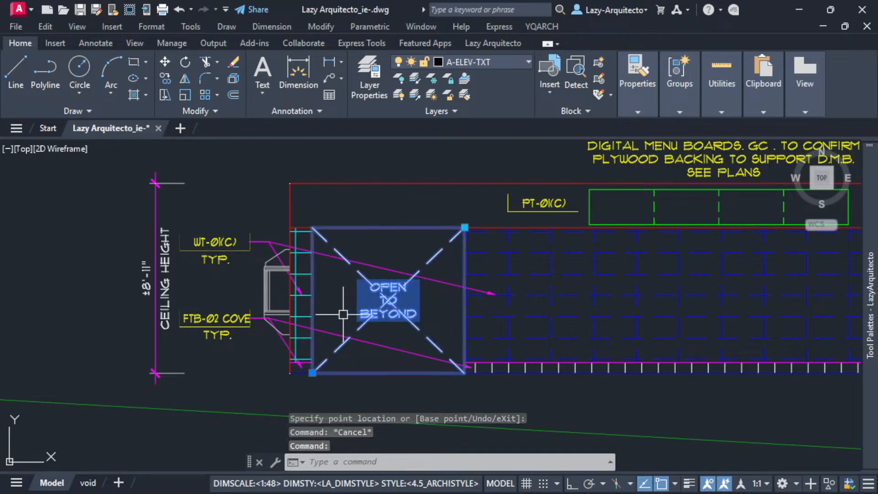
{"action": "type", "text": "CO"}
{"action": "key", "text": "space"}
{"action": "scroll", "coordinate": [318, 372], "scroll_direction": "up", "scroll_amount": 3}
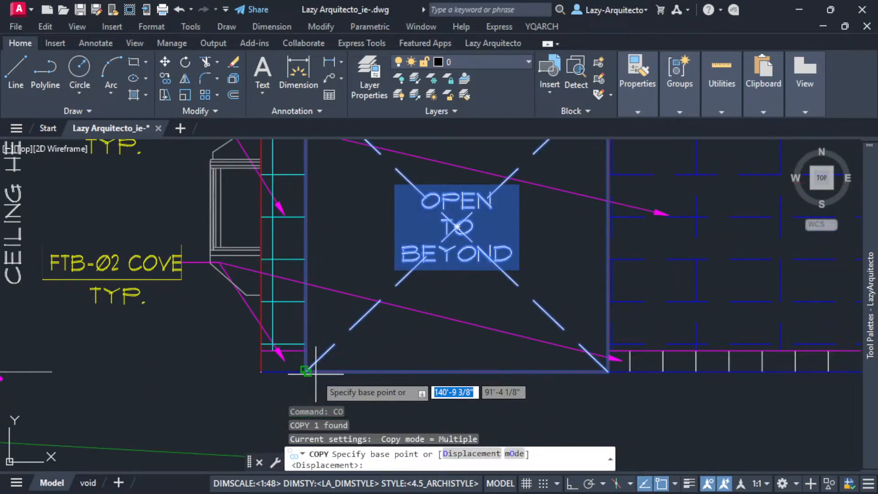
{"action": "left_click", "coordinate": [306, 372]}
{"action": "scroll", "coordinate": [288, 336], "scroll_direction": "down", "scroll_amount": 3}
{"action": "scroll", "coordinate": [498, 361], "scroll_direction": "down", "scroll_amount": 3}
{"action": "scroll", "coordinate": [471, 313], "scroll_direction": "up", "scroll_amount": 5}
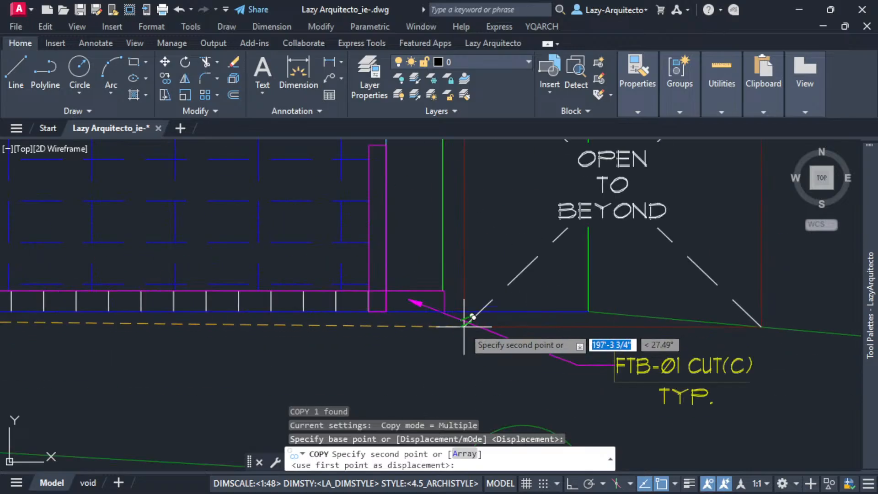
{"action": "scroll", "coordinate": [443, 315], "scroll_direction": "up", "scroll_amount": 3}
{"action": "left_click", "coordinate": [445, 327]}
{"action": "scroll", "coordinate": [457, 338], "scroll_direction": "down", "scroll_amount": 6}
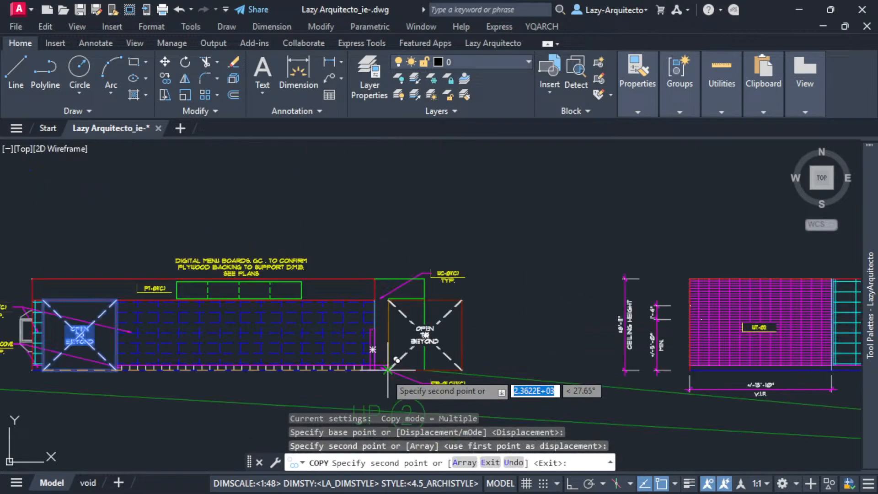
{"action": "middle_click_drag", "start_coordinate": [674, 371], "coordinate": [240, 329]}
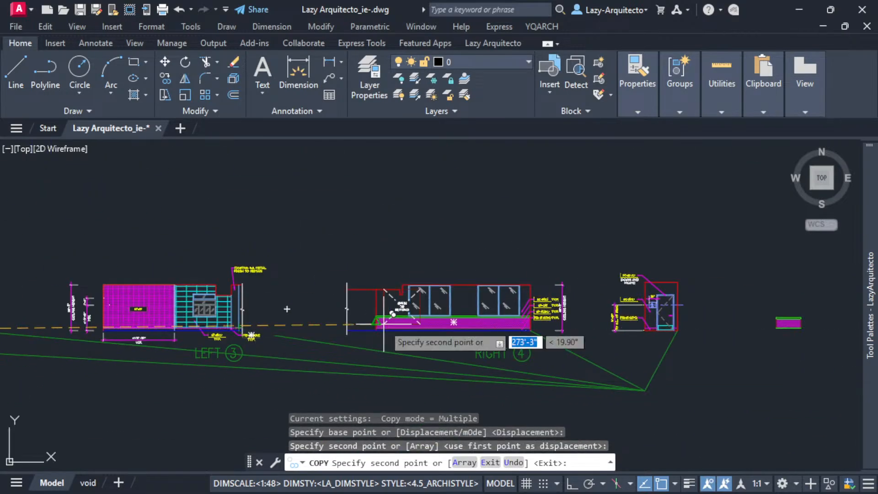
{"action": "middle_click_drag", "start_coordinate": [275, 371], "coordinate": [549, 369]}
{"action": "middle_click_drag", "start_coordinate": [234, 371], "coordinate": [534, 368]}
{"action": "middle_click_drag", "start_coordinate": [287, 369], "coordinate": [256, 329]}
{"action": "key", "text": "Escape"}
Stretch the copied block's upper-right corner to the top corner of the narrow green-framed opening and deselect it.
{"action": "scroll", "coordinate": [576, 278], "scroll_direction": "up", "scroll_amount": 5}
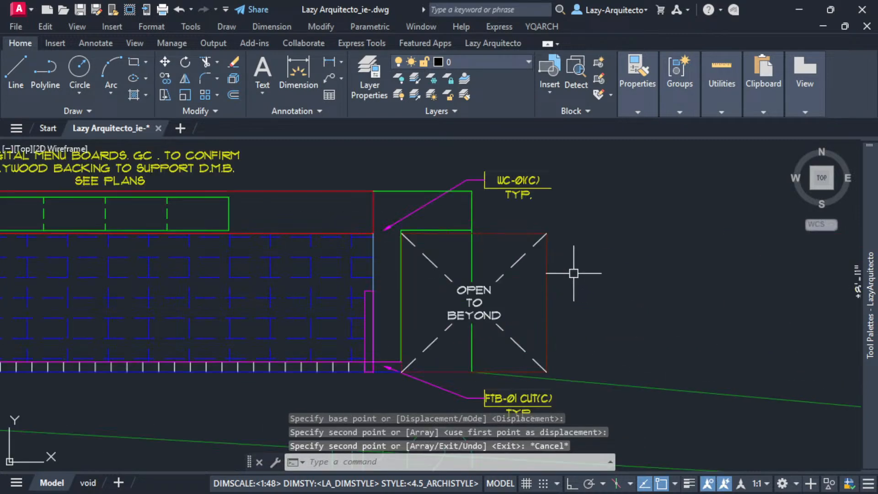
{"action": "left_click", "coordinate": [523, 252]}
{"action": "left_click", "coordinate": [549, 232]}
{"action": "key", "text": "Escape"}
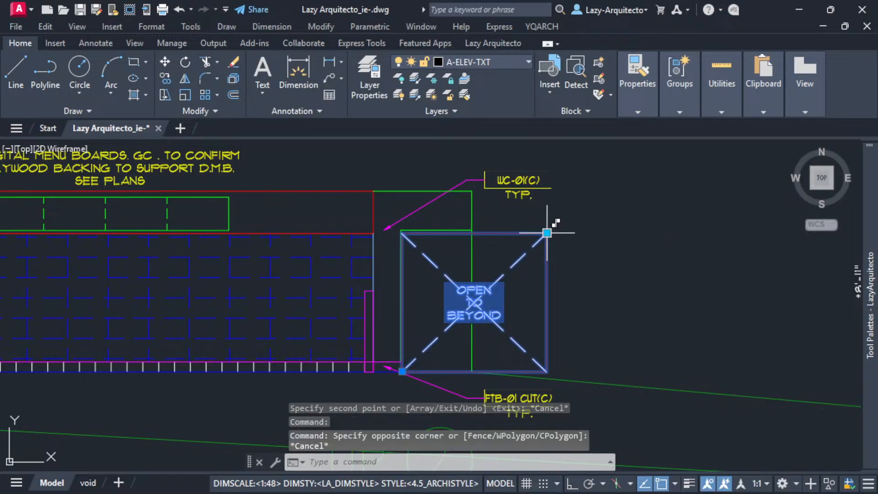
{"action": "left_click", "coordinate": [547, 233]}
{"action": "left_click", "coordinate": [472, 230]}
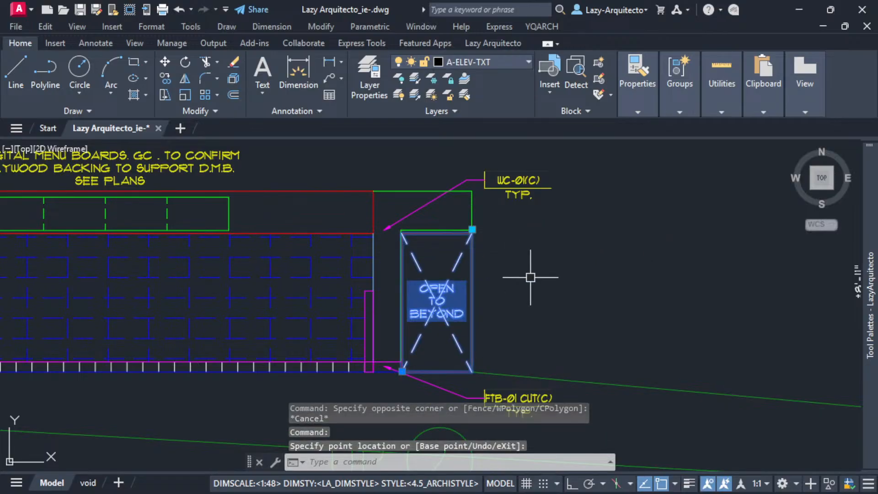
{"action": "key", "text": "Escape"}
Examine both fitted OPEN TO BEYOND blocks in the UP 2 elevation, up close and alongside the neighbouring elevations.
{"action": "scroll", "coordinate": [502, 296], "scroll_direction": "down", "scroll_amount": 3}
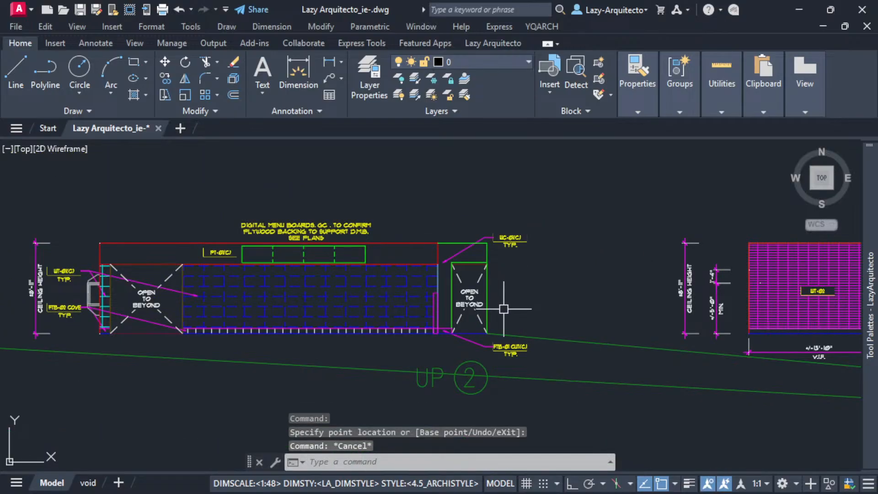
{"action": "middle_click_drag", "start_coordinate": [176, 319], "coordinate": [347, 327]}
{"action": "left_click", "coordinate": [347, 328]}
{"action": "scroll", "coordinate": [345, 275], "scroll_direction": "up", "scroll_amount": 3}
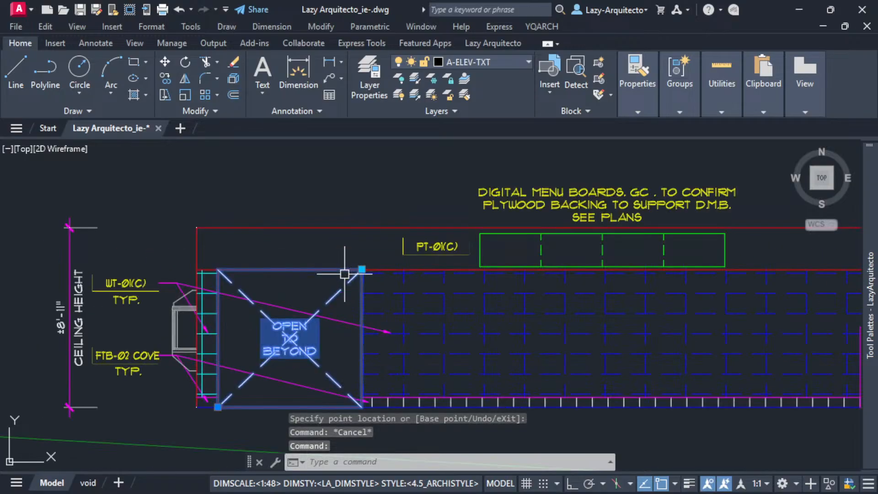
{"action": "key", "text": "Escape"}
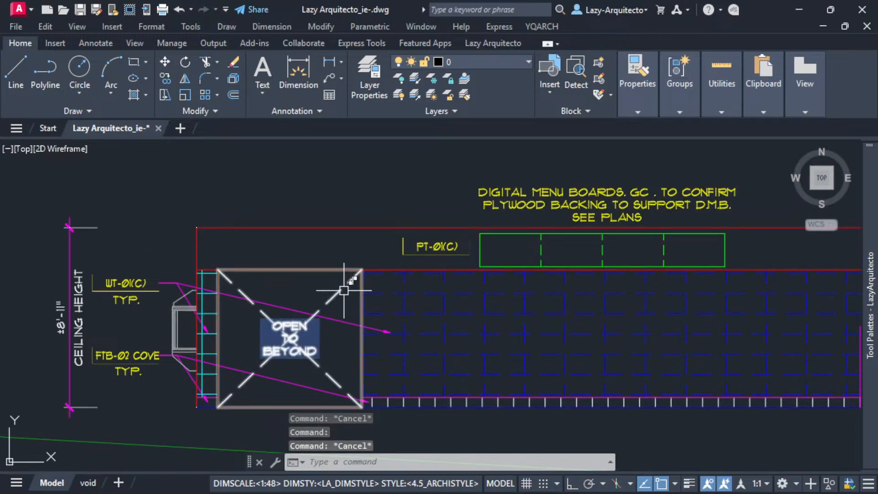
{"action": "left_click", "coordinate": [337, 295]}
{"action": "key", "text": "Escape"}
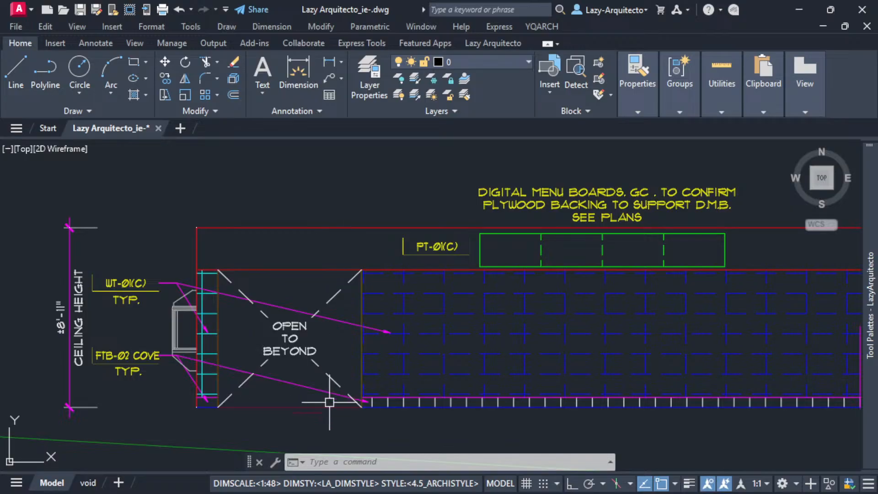
{"action": "scroll", "coordinate": [336, 417], "scroll_direction": "down", "scroll_amount": 4}
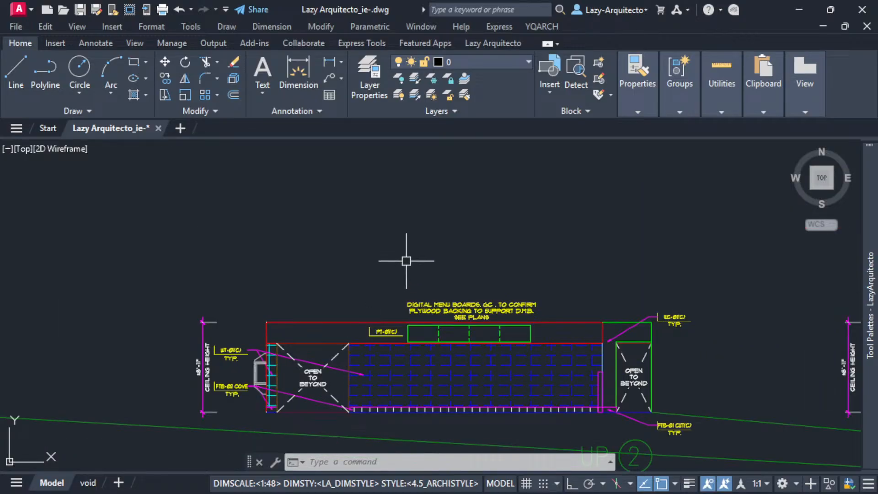
{"action": "scroll", "coordinate": [405, 251], "scroll_direction": "down", "scroll_amount": 3}
{"action": "middle_click_drag", "start_coordinate": [417, 256], "coordinate": [429, 276]}
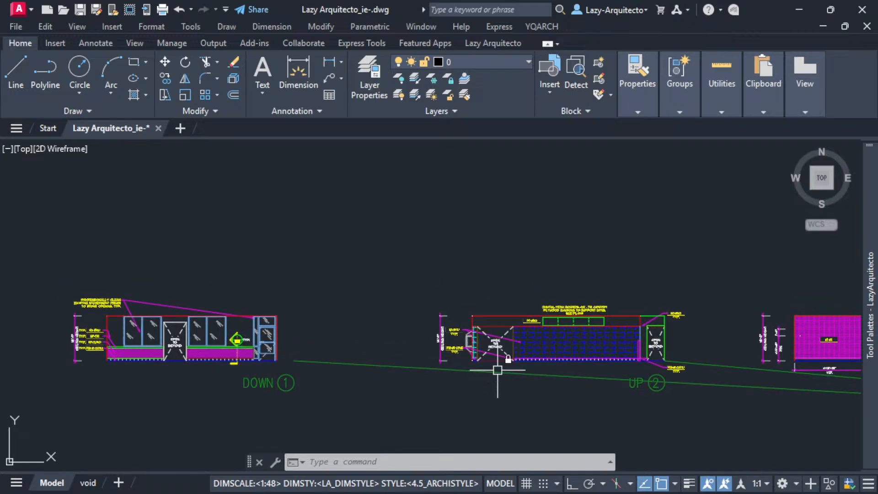
{"action": "scroll", "coordinate": [498, 370], "scroll_direction": "up", "scroll_amount": 3}
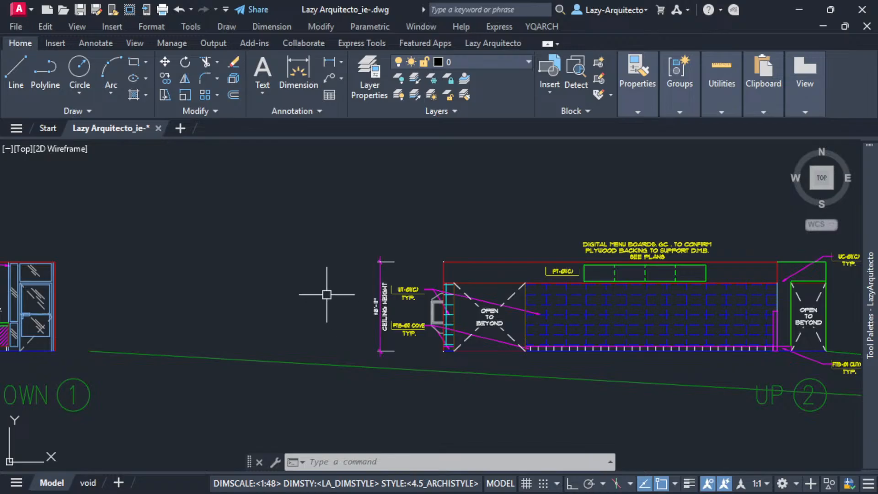
{"action": "scroll", "coordinate": [326, 272], "scroll_direction": "down", "scroll_amount": 3}
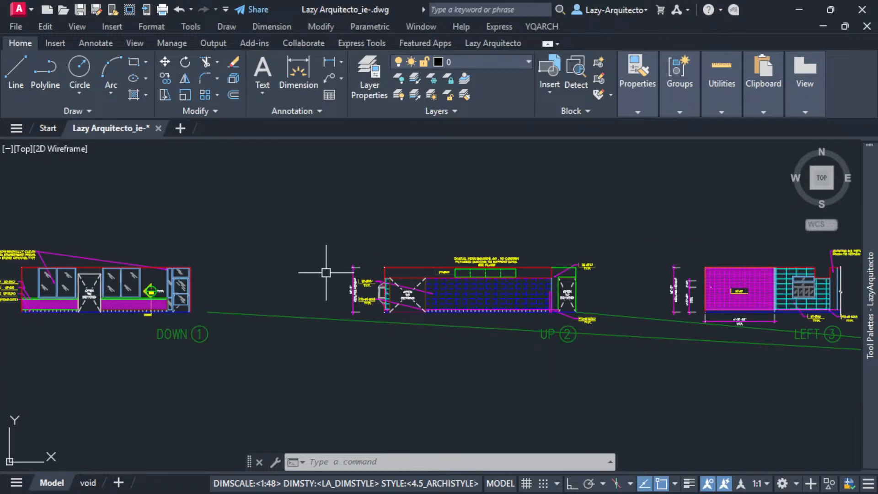